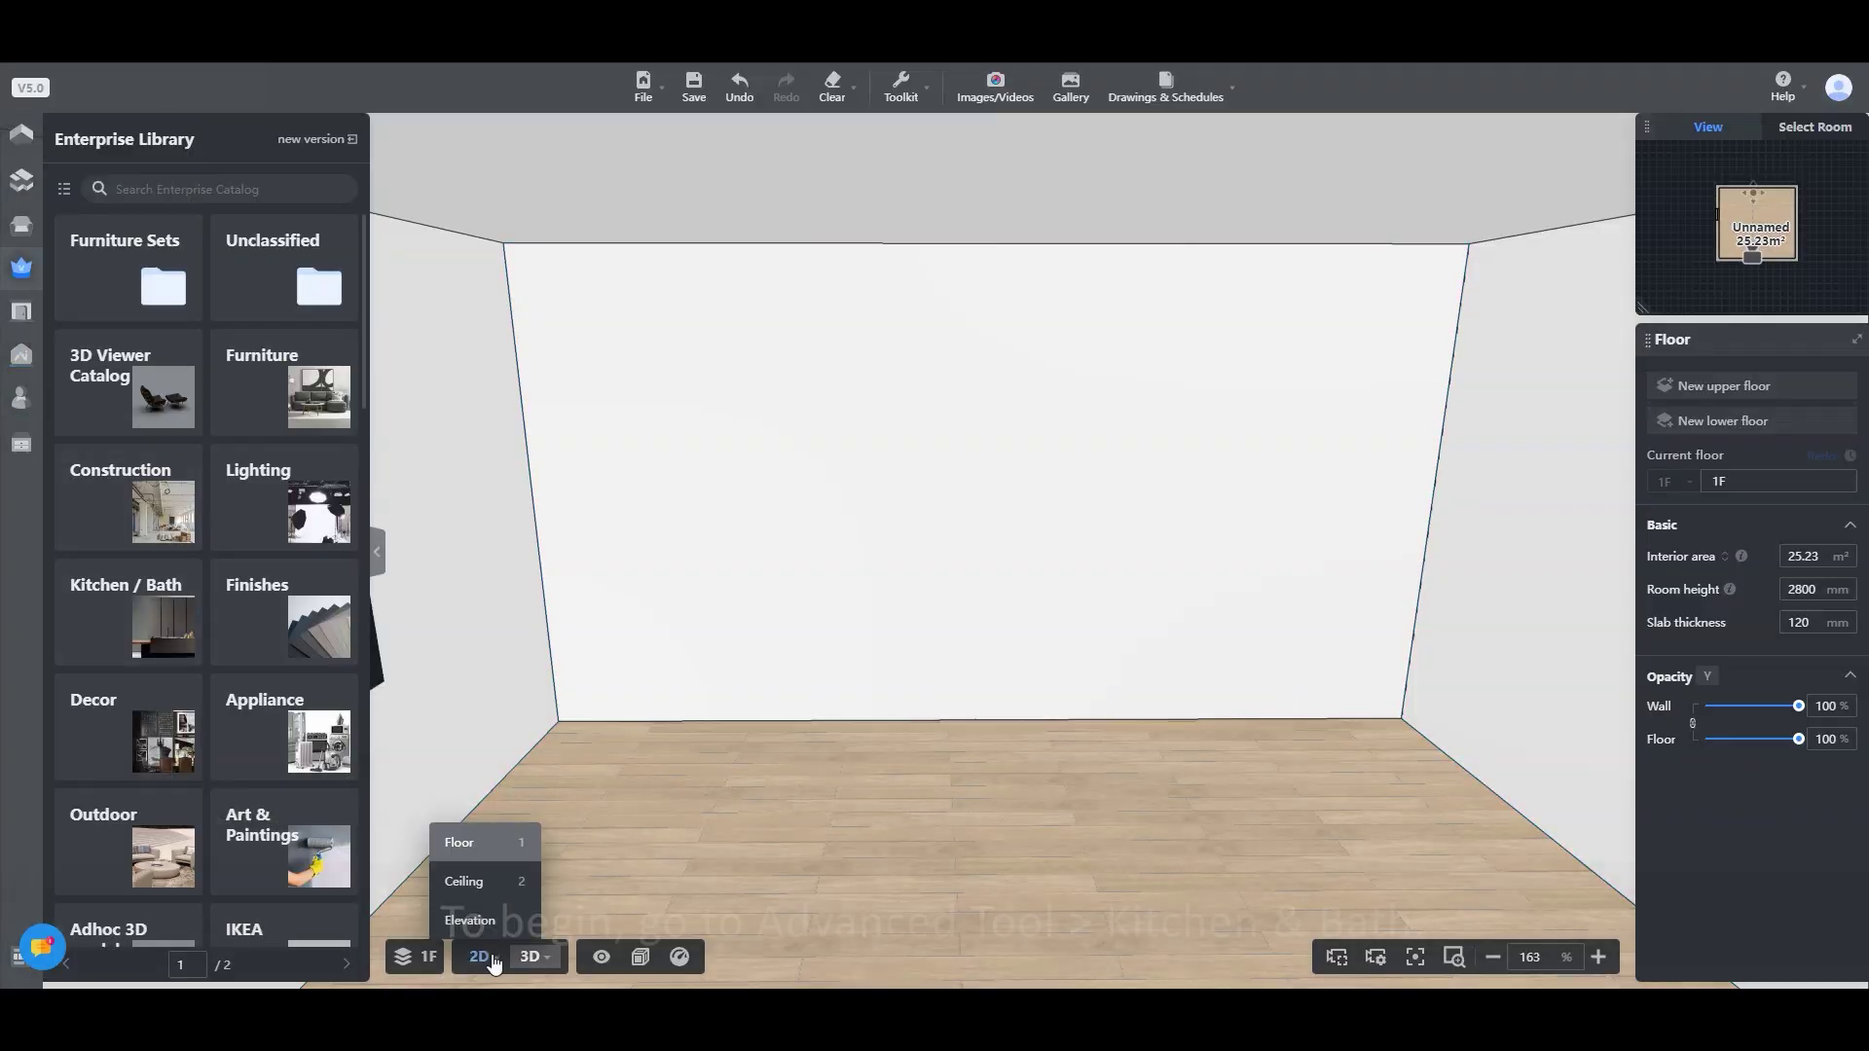
# Show the room's 2D floor plan and open the Kitchen & Bath design tool
pyautogui.click(487, 958)
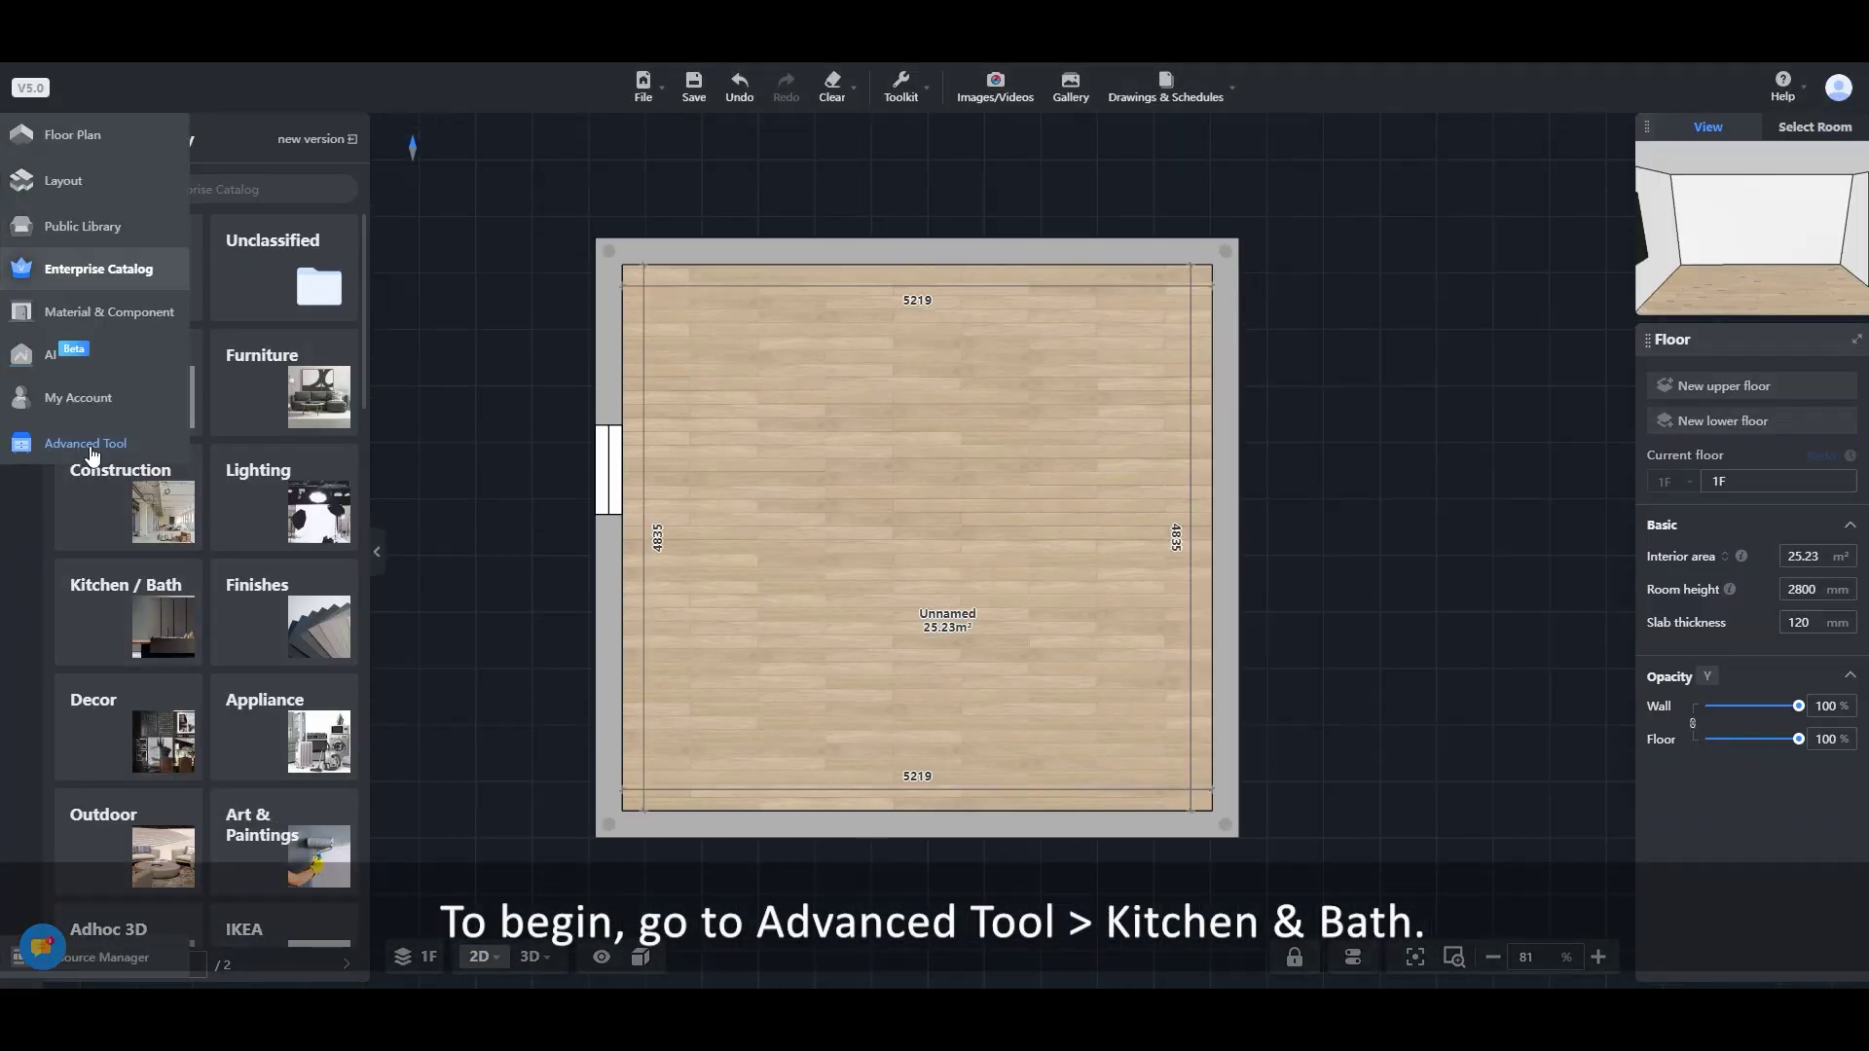
pyautogui.click(87, 446)
pyautogui.click(139, 237)
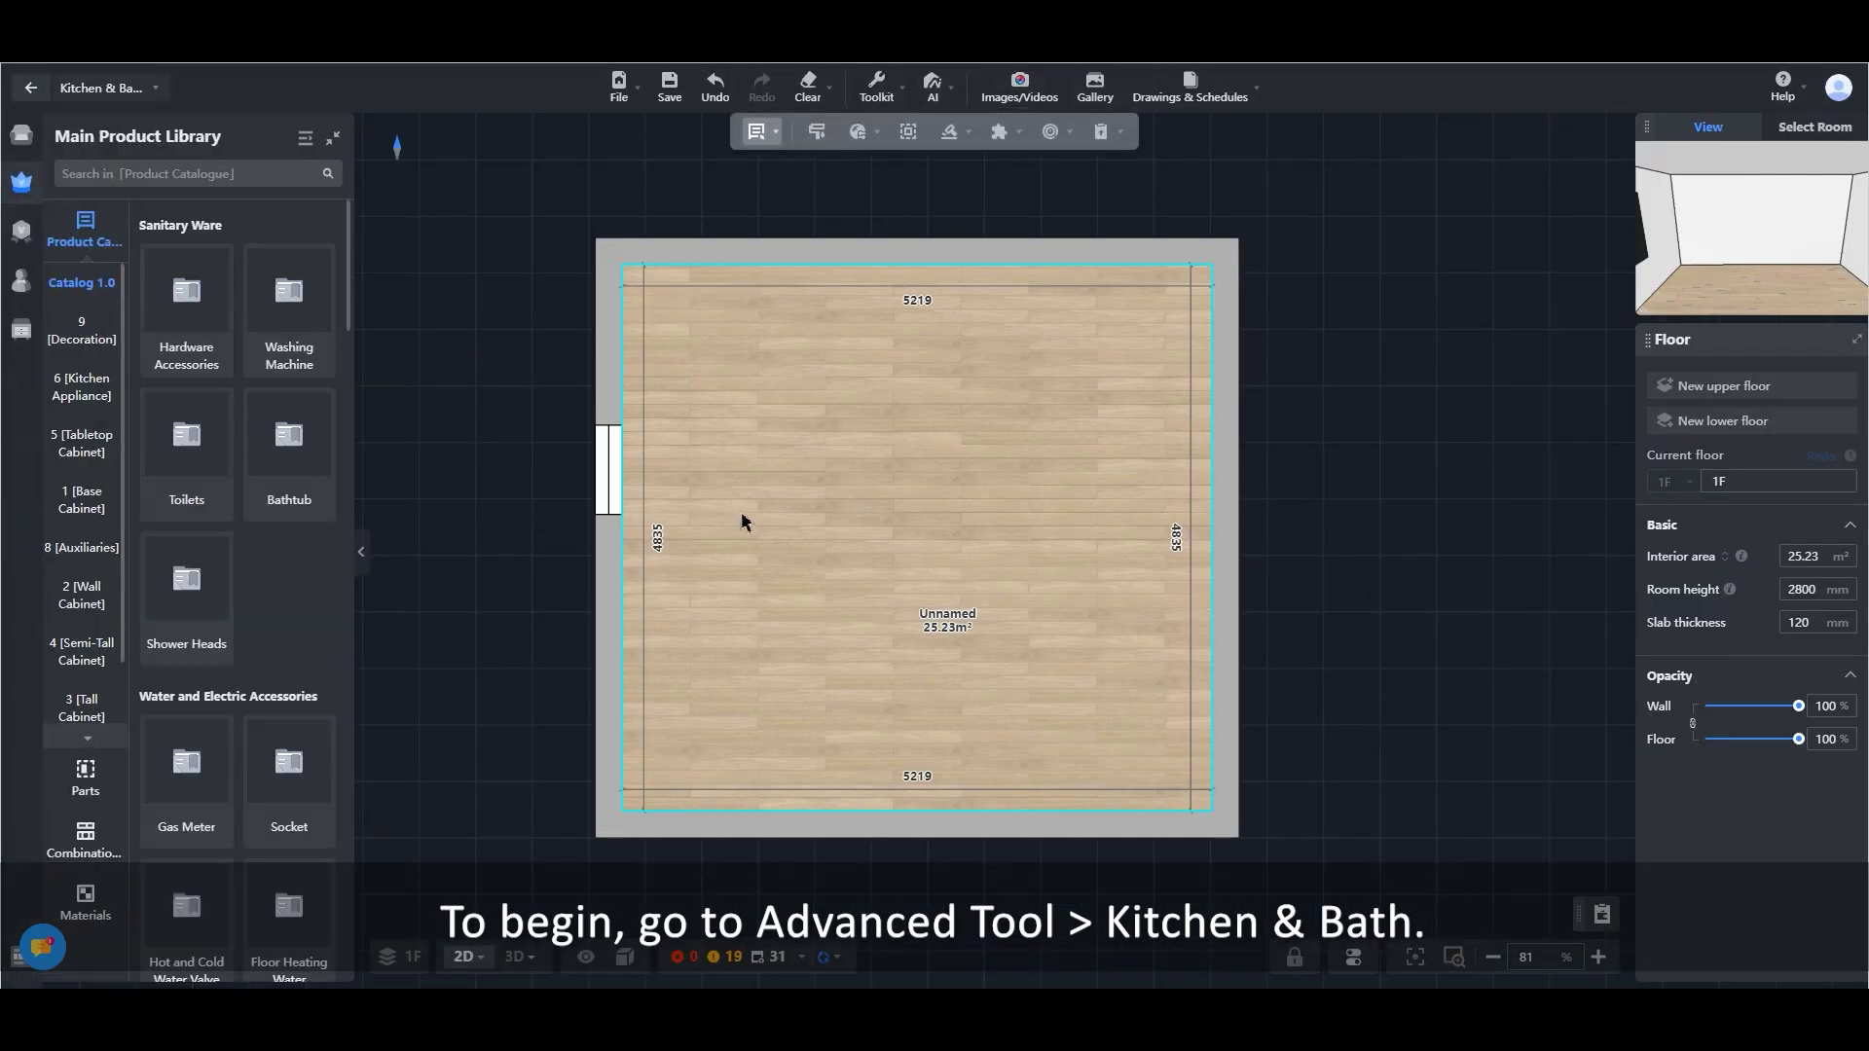
# Open the Base Cabinet category of the Public Catalog and look through its unit types
pyautogui.moveTo(28, 188)
pyautogui.click(58, 144)
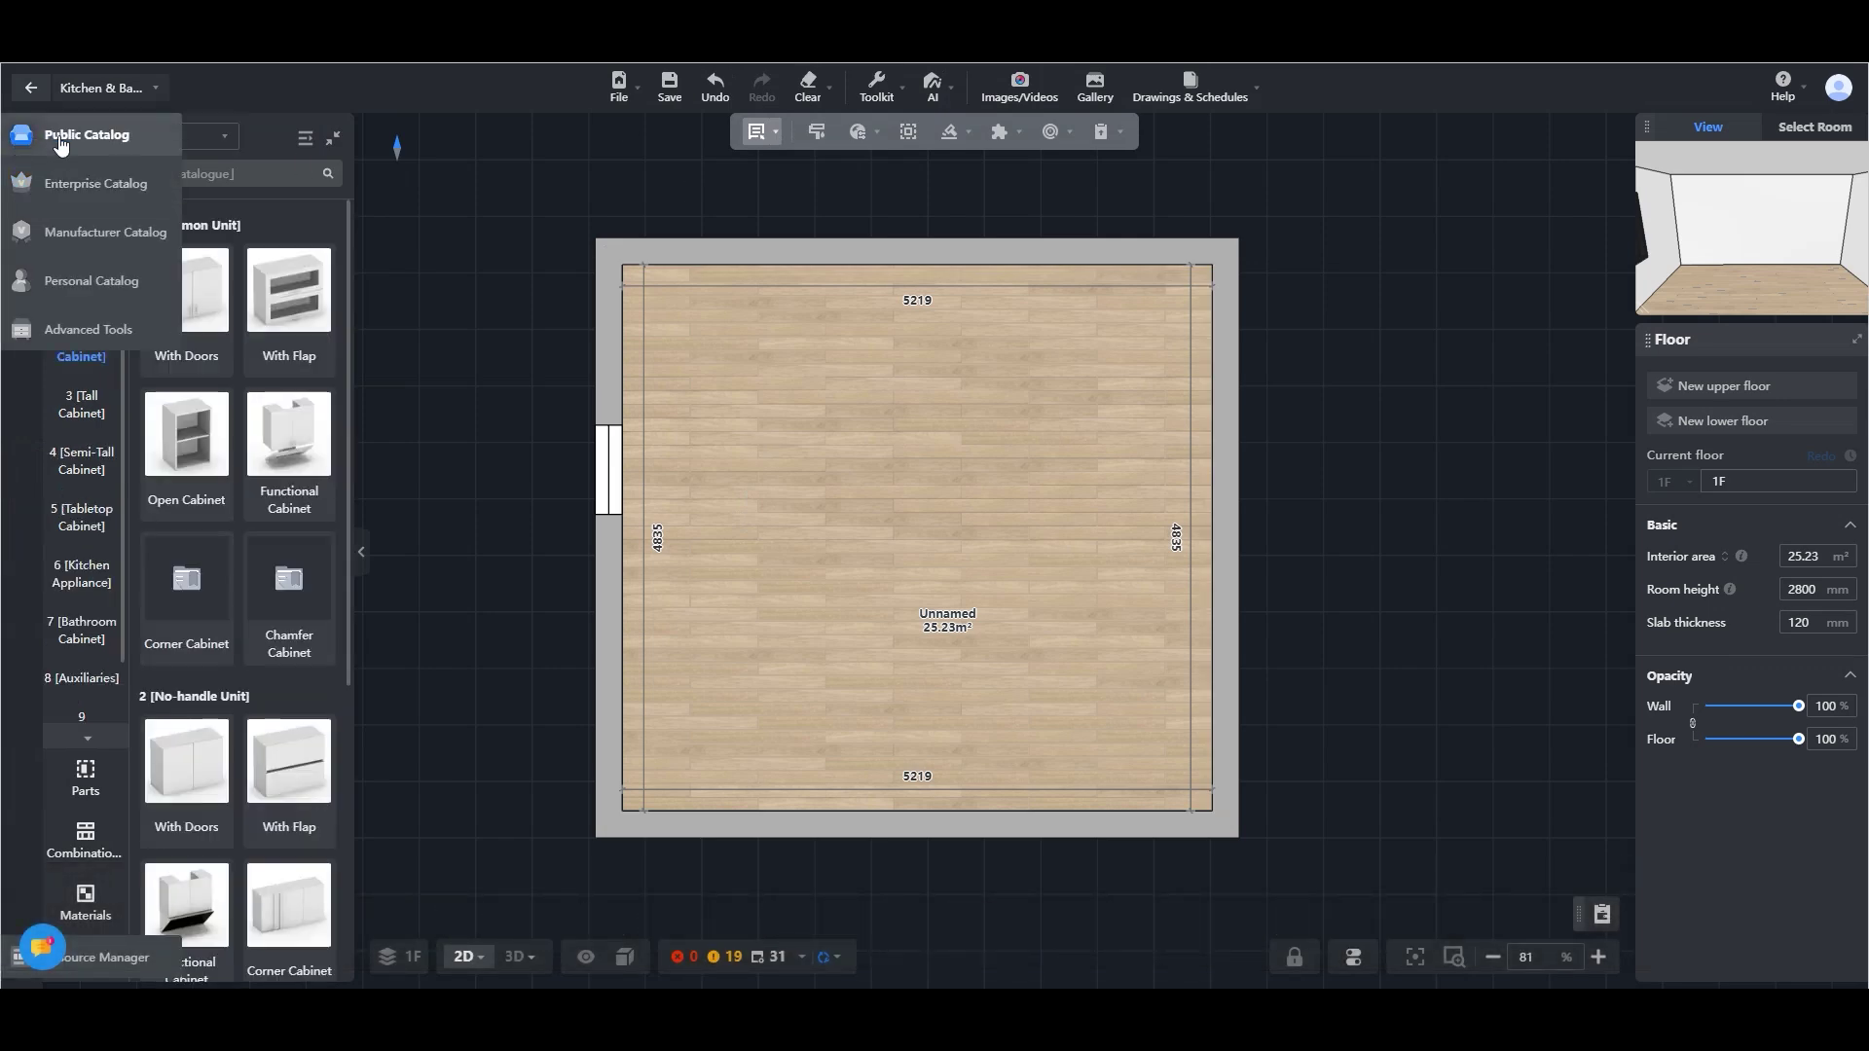
pyautogui.click(80, 241)
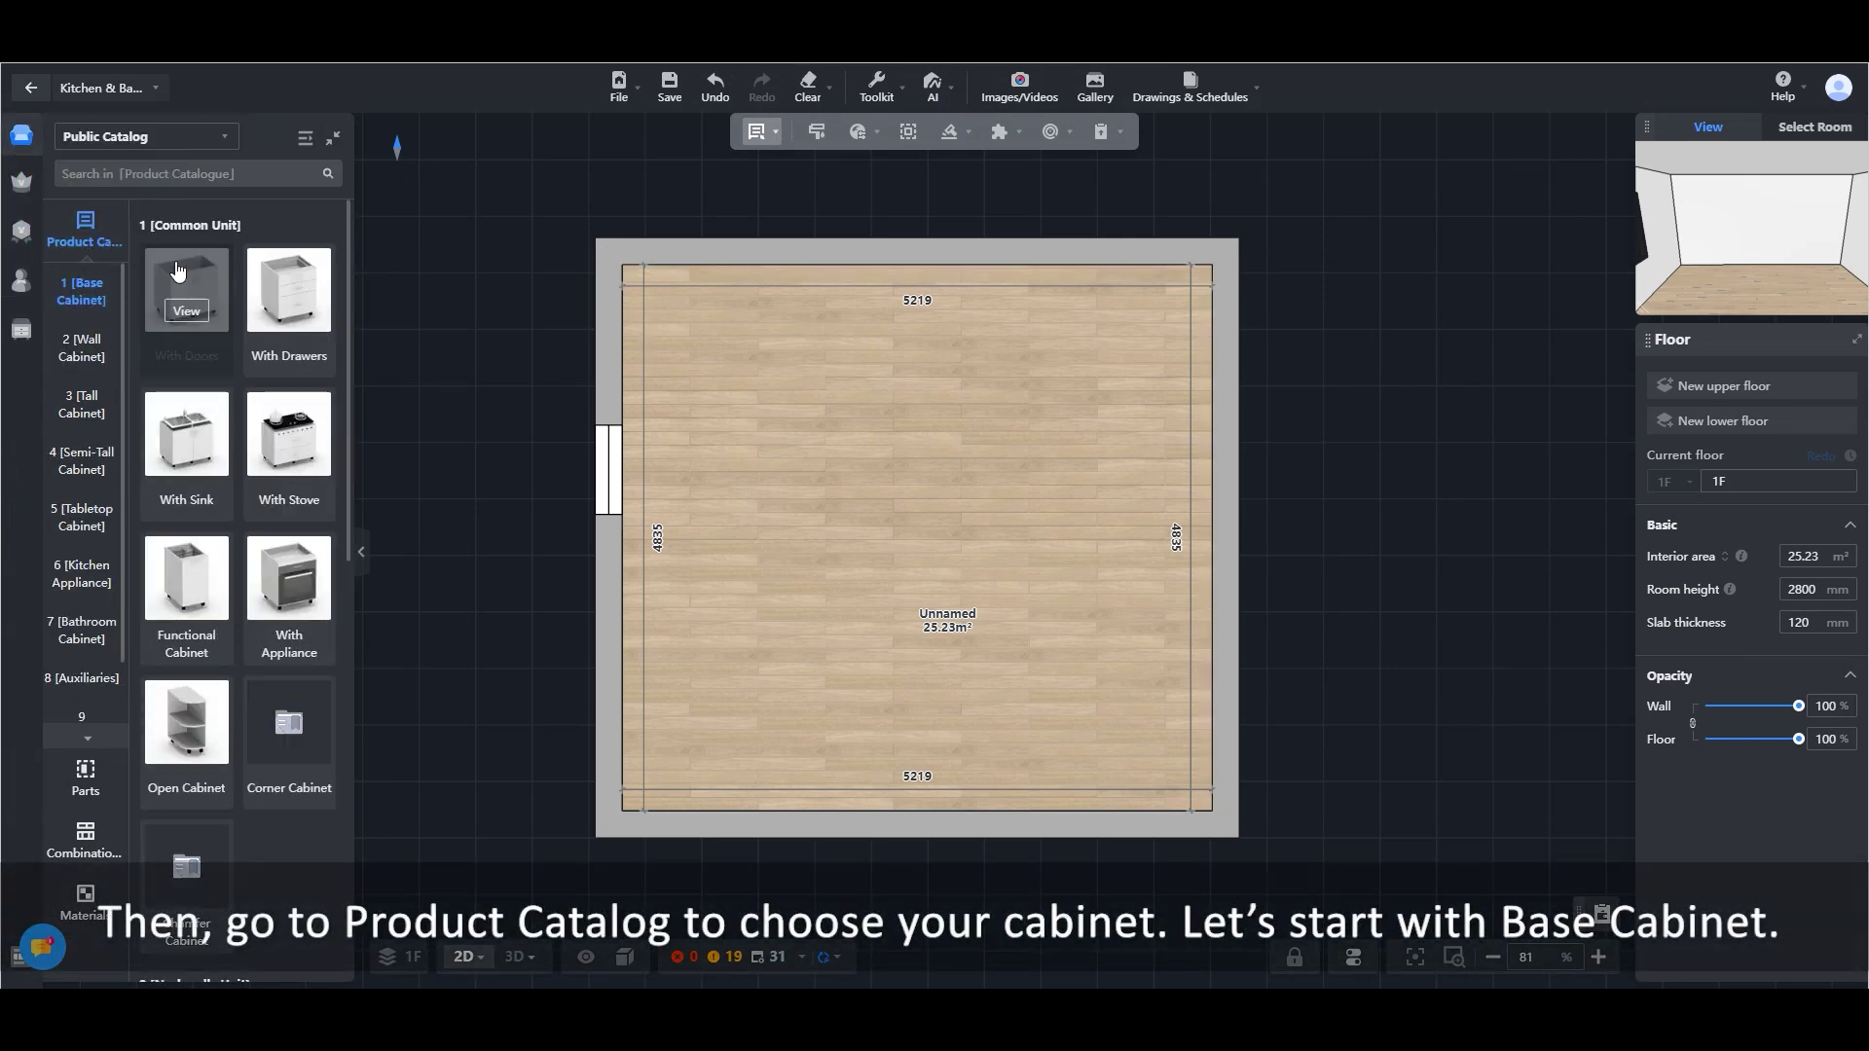
pyautogui.scroll(-10, 233, 486)
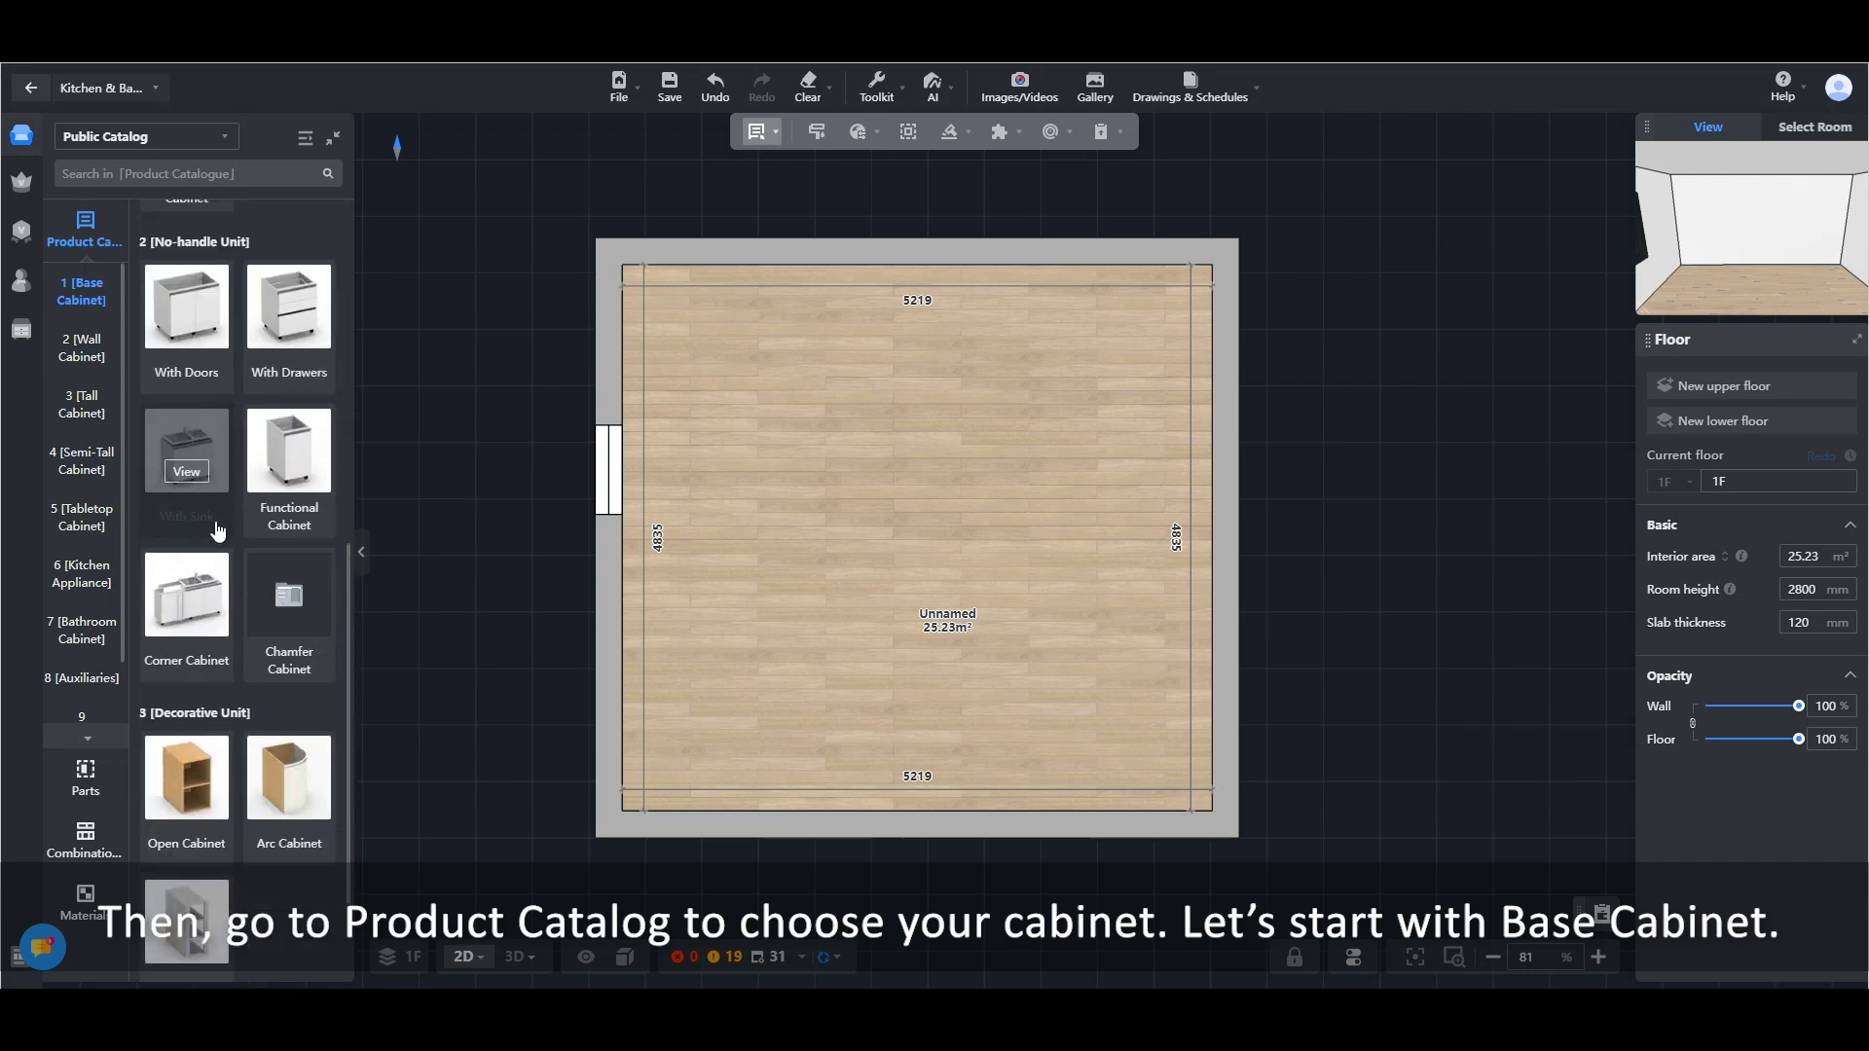
pyautogui.scroll(10, 234, 584)
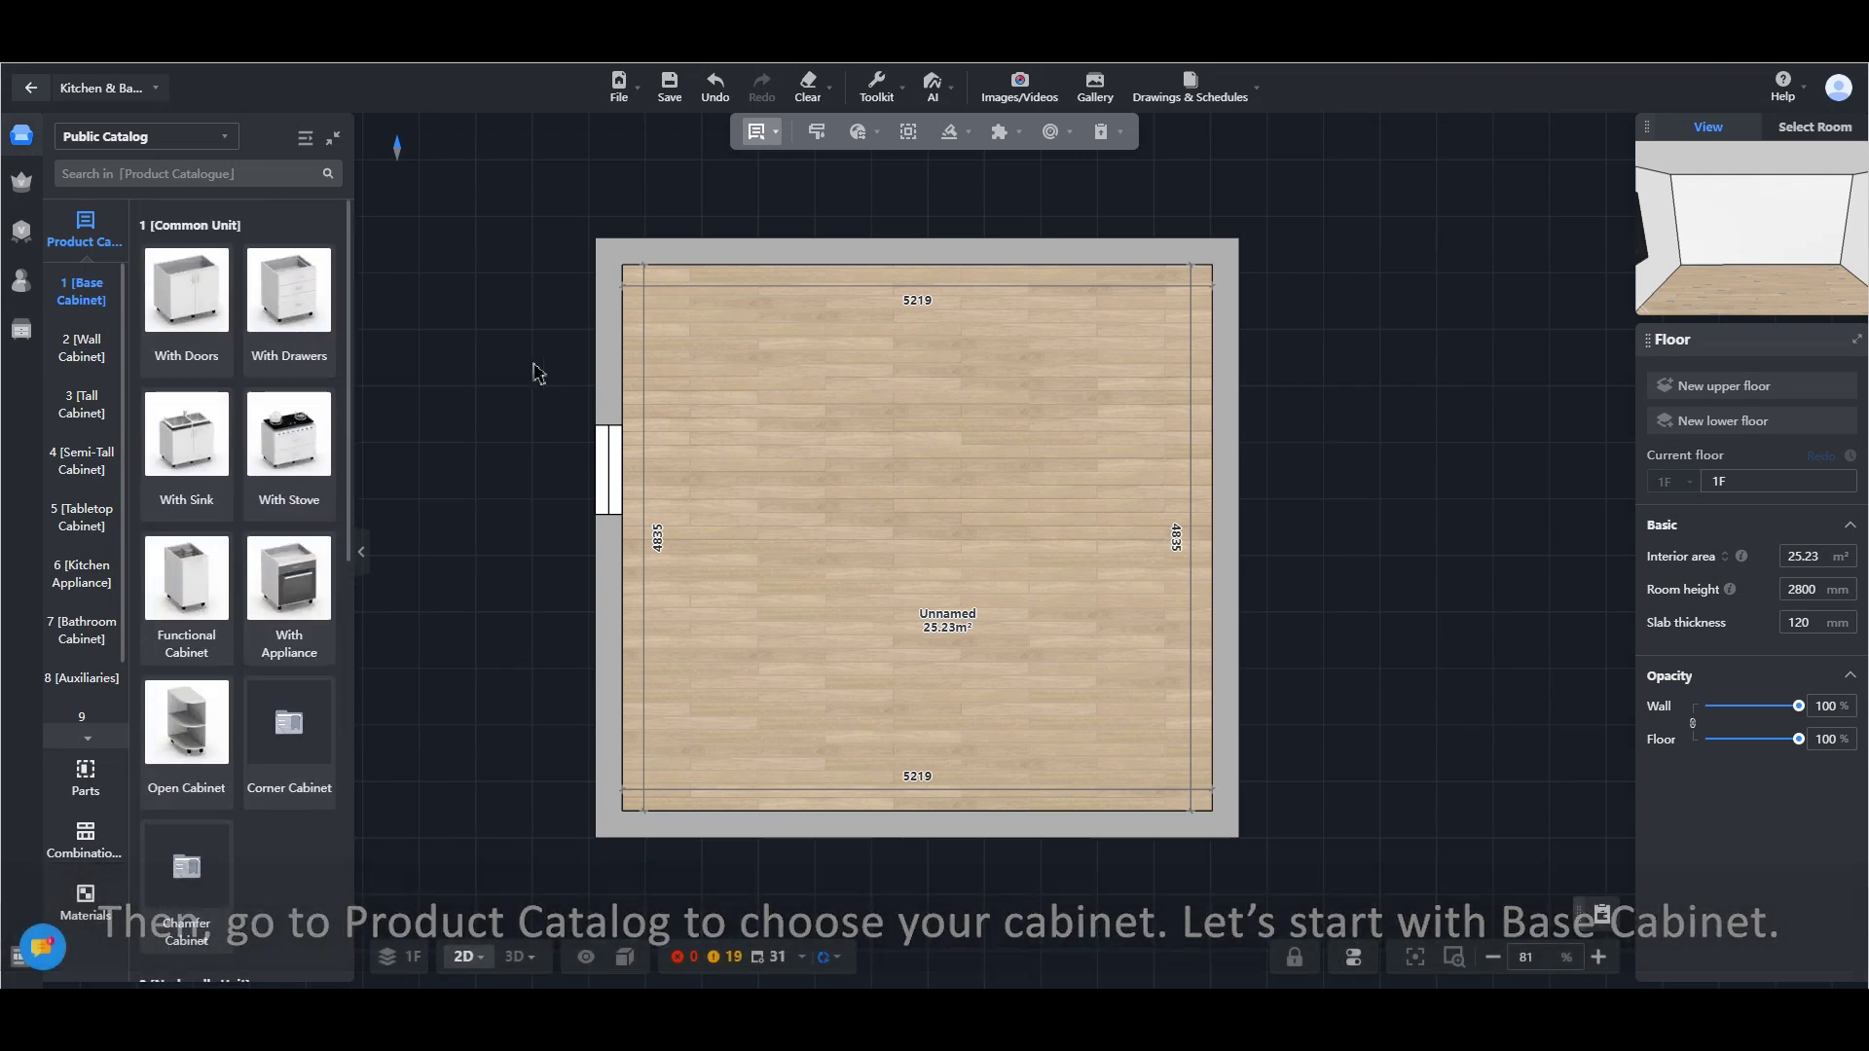
# Place a Hinged Door Base Cabinet and a Fake Drawer Right-handed Doors Base Cabinet side by side along the back wall
pyautogui.click(181, 292)
pyautogui.scroll(-5, 146, 535)
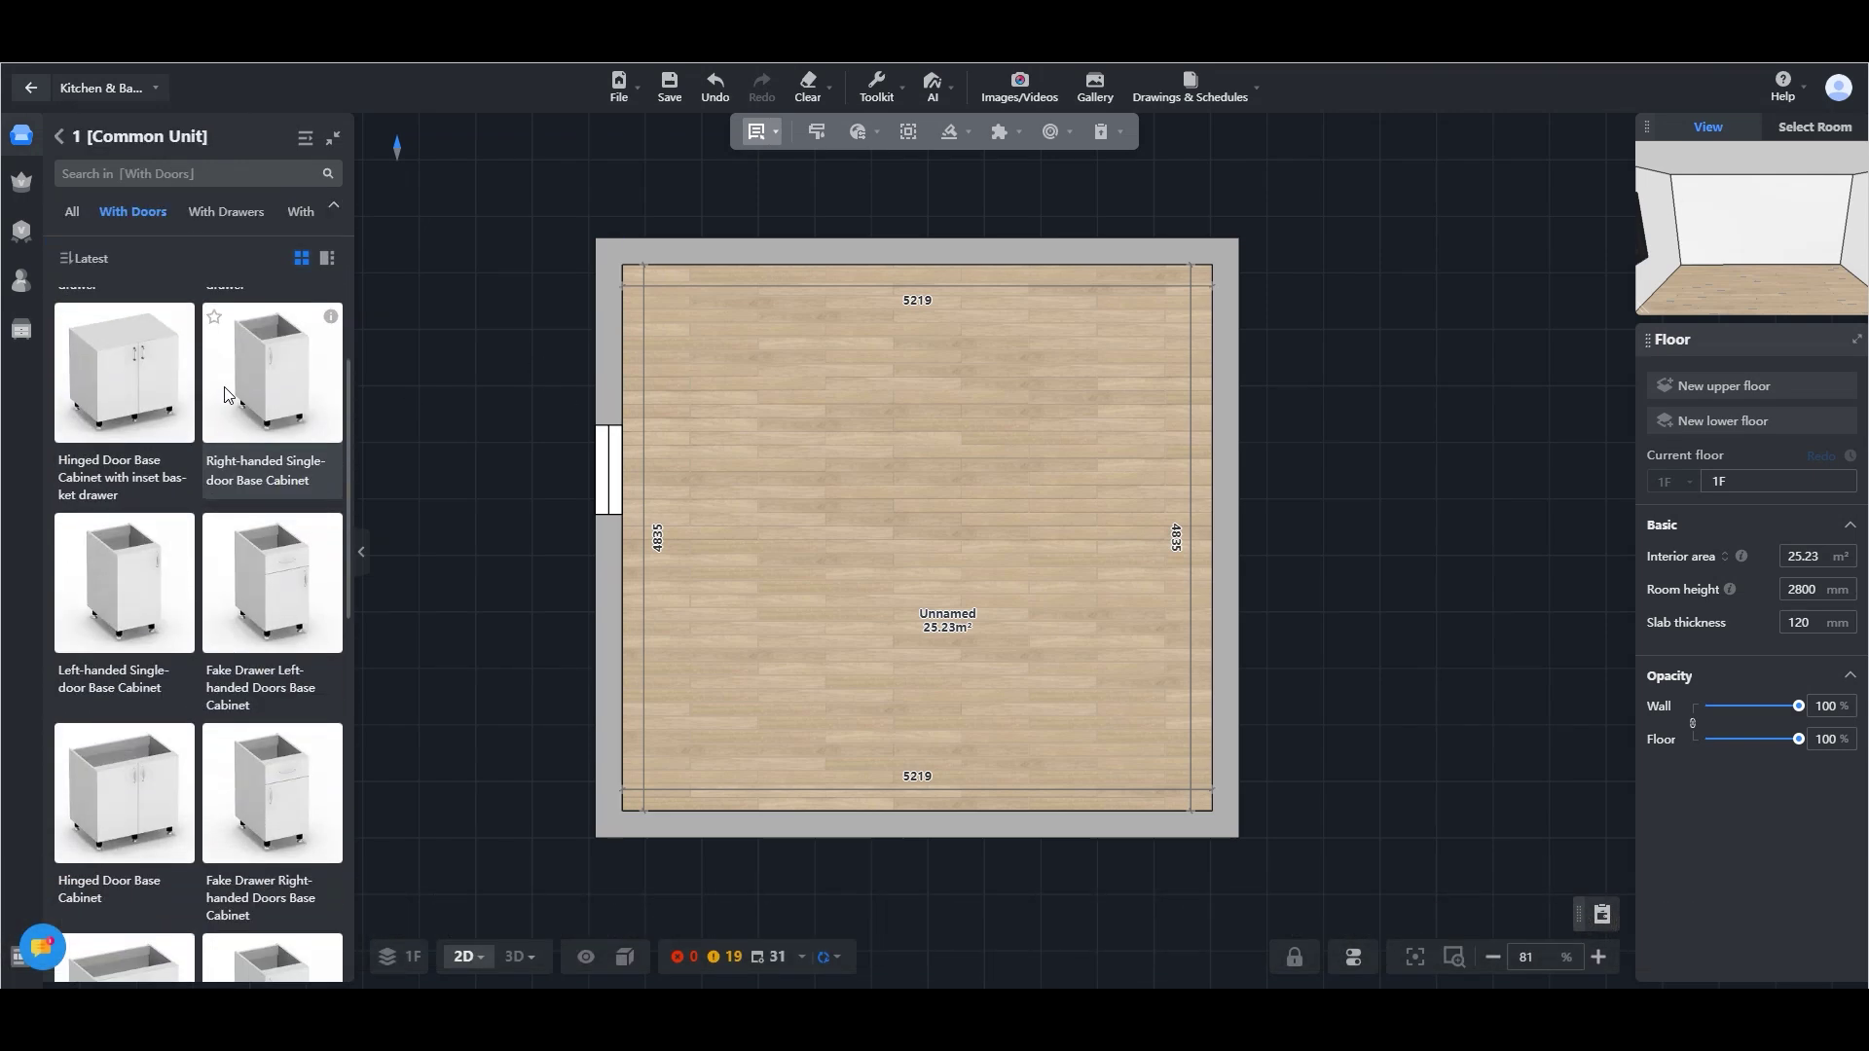
pyautogui.click(832, 297)
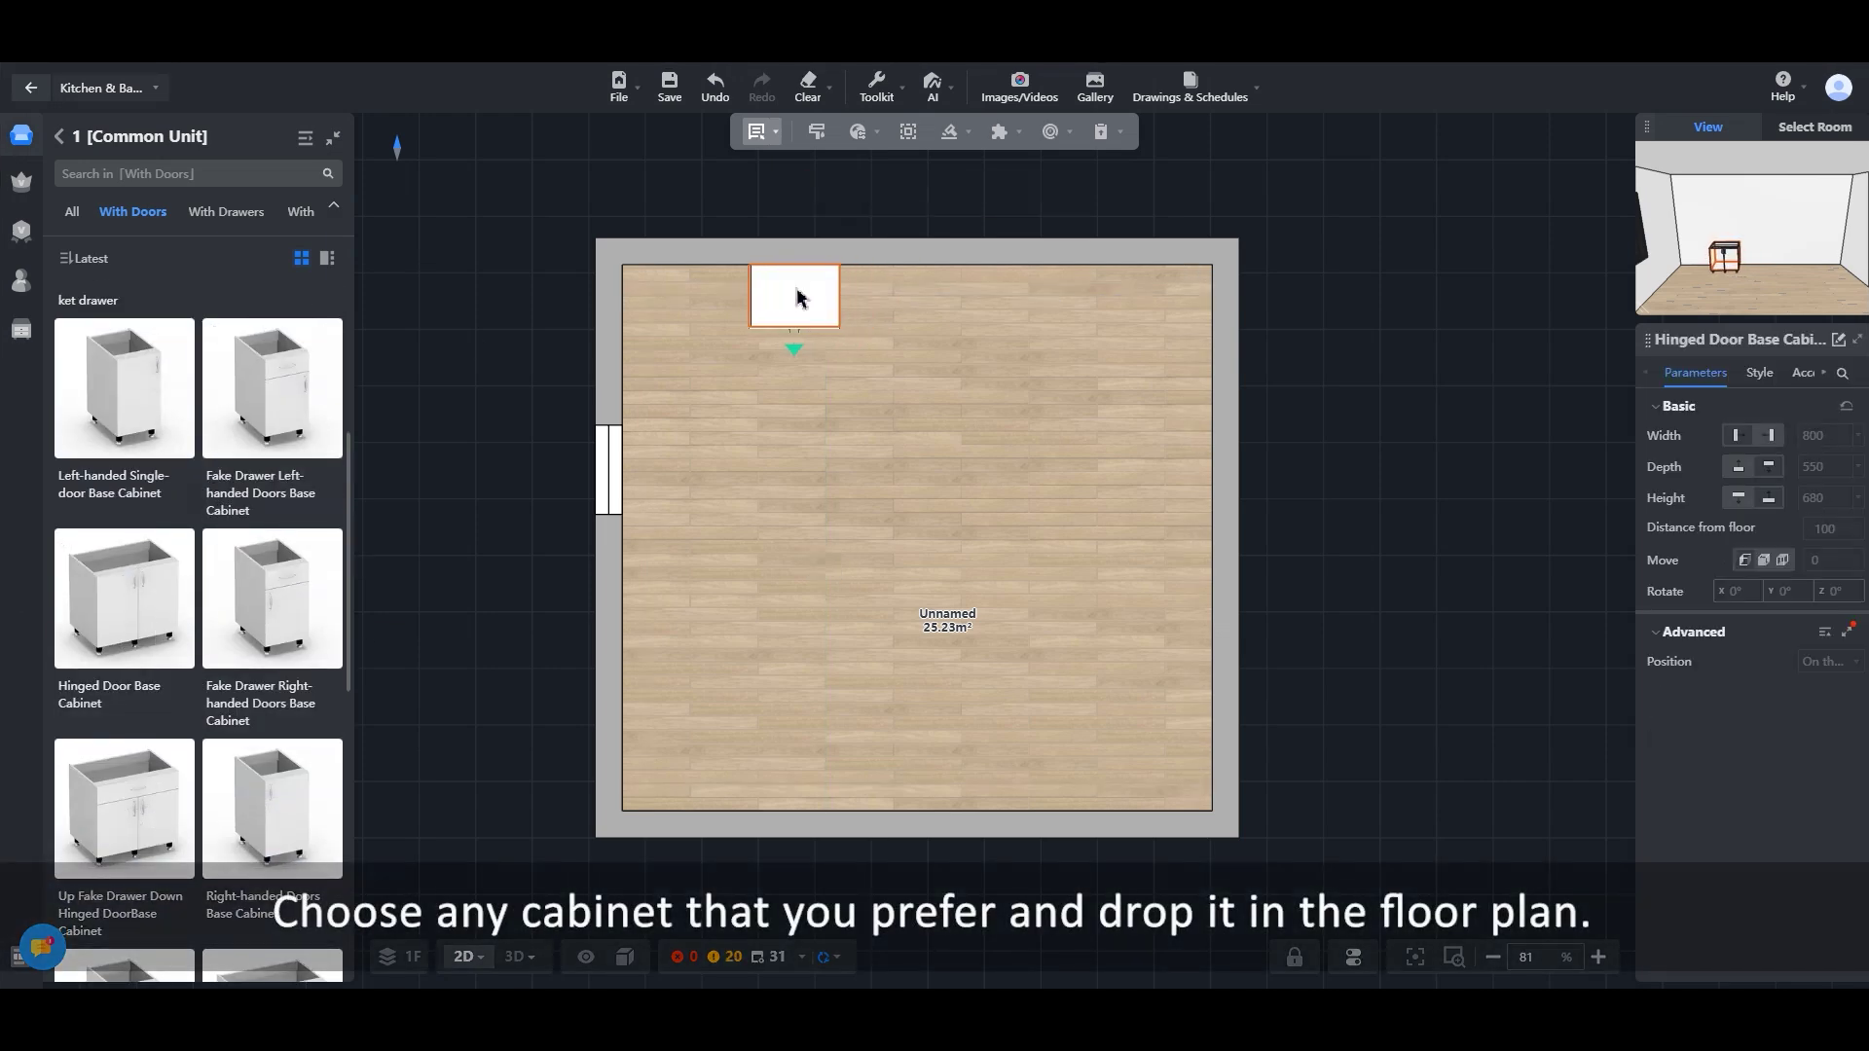
pyautogui.click(272, 599)
pyautogui.click(863, 296)
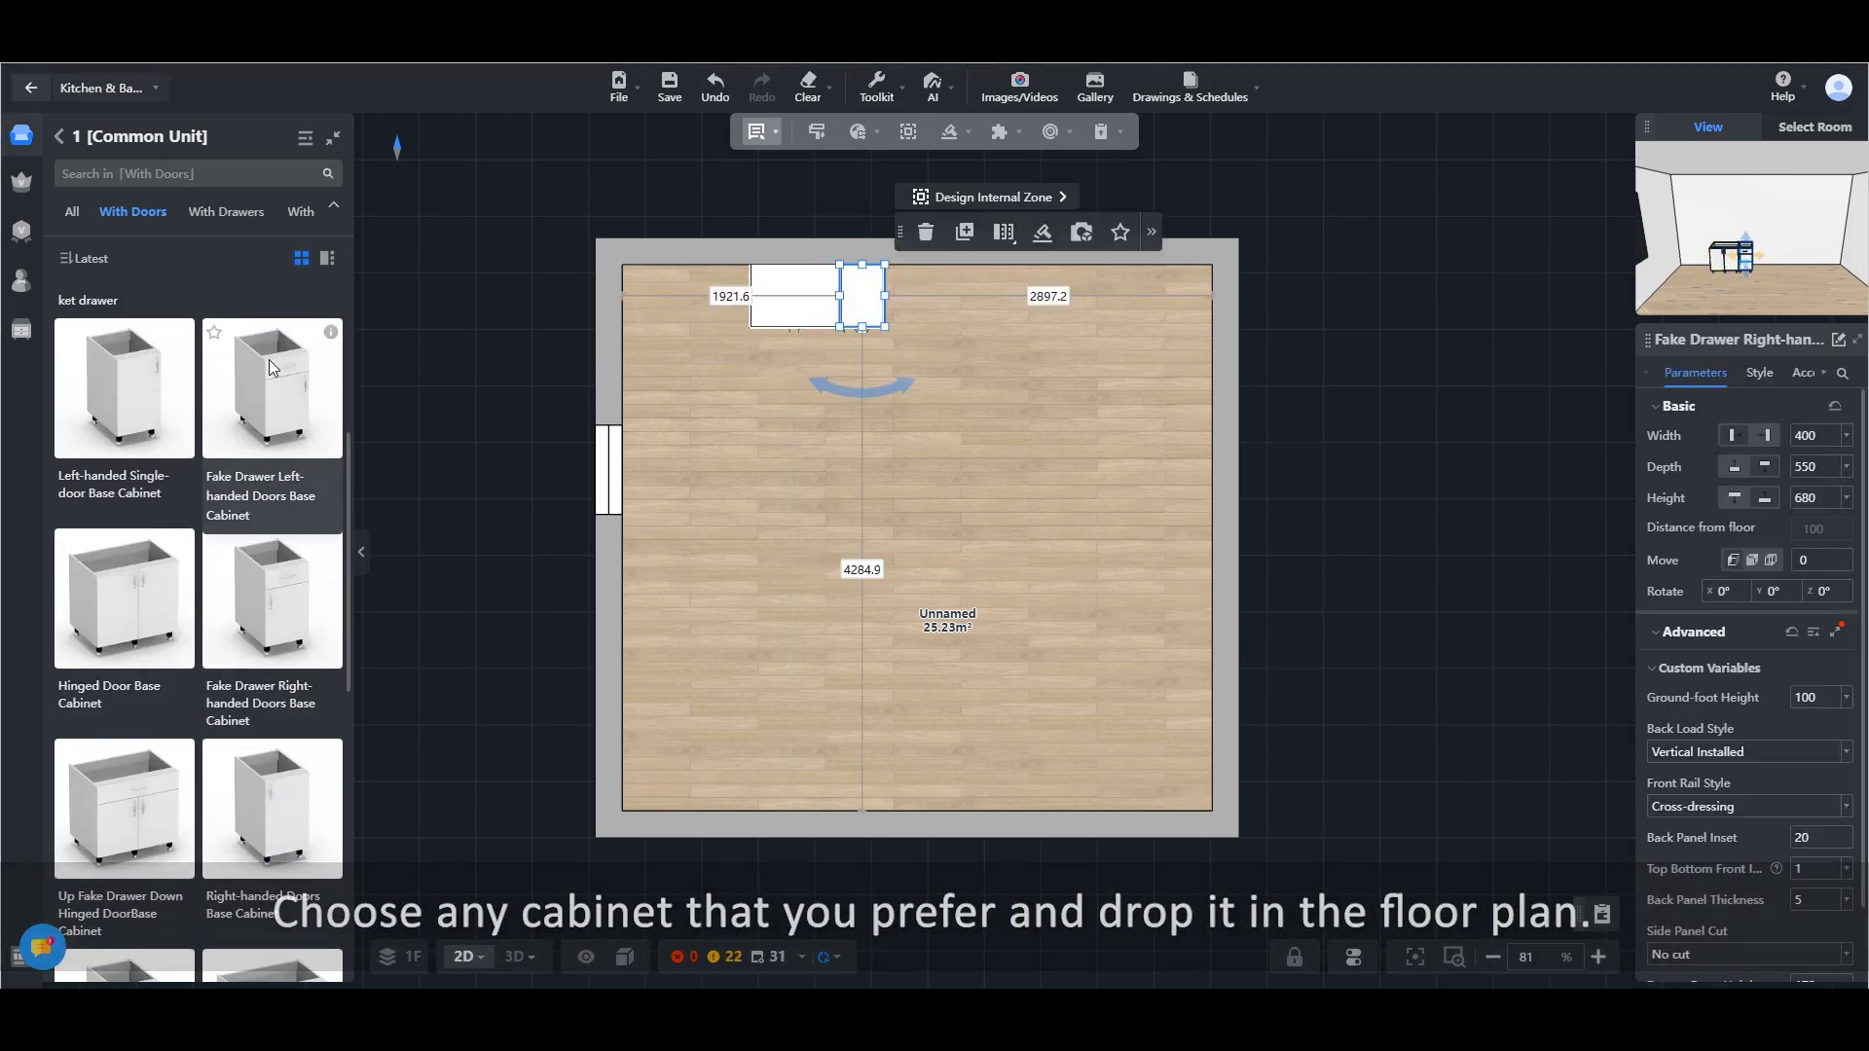
# Add a common-unit base cabinet with three drawers directly beside the fake-drawer cabinet
pyautogui.click(222, 213)
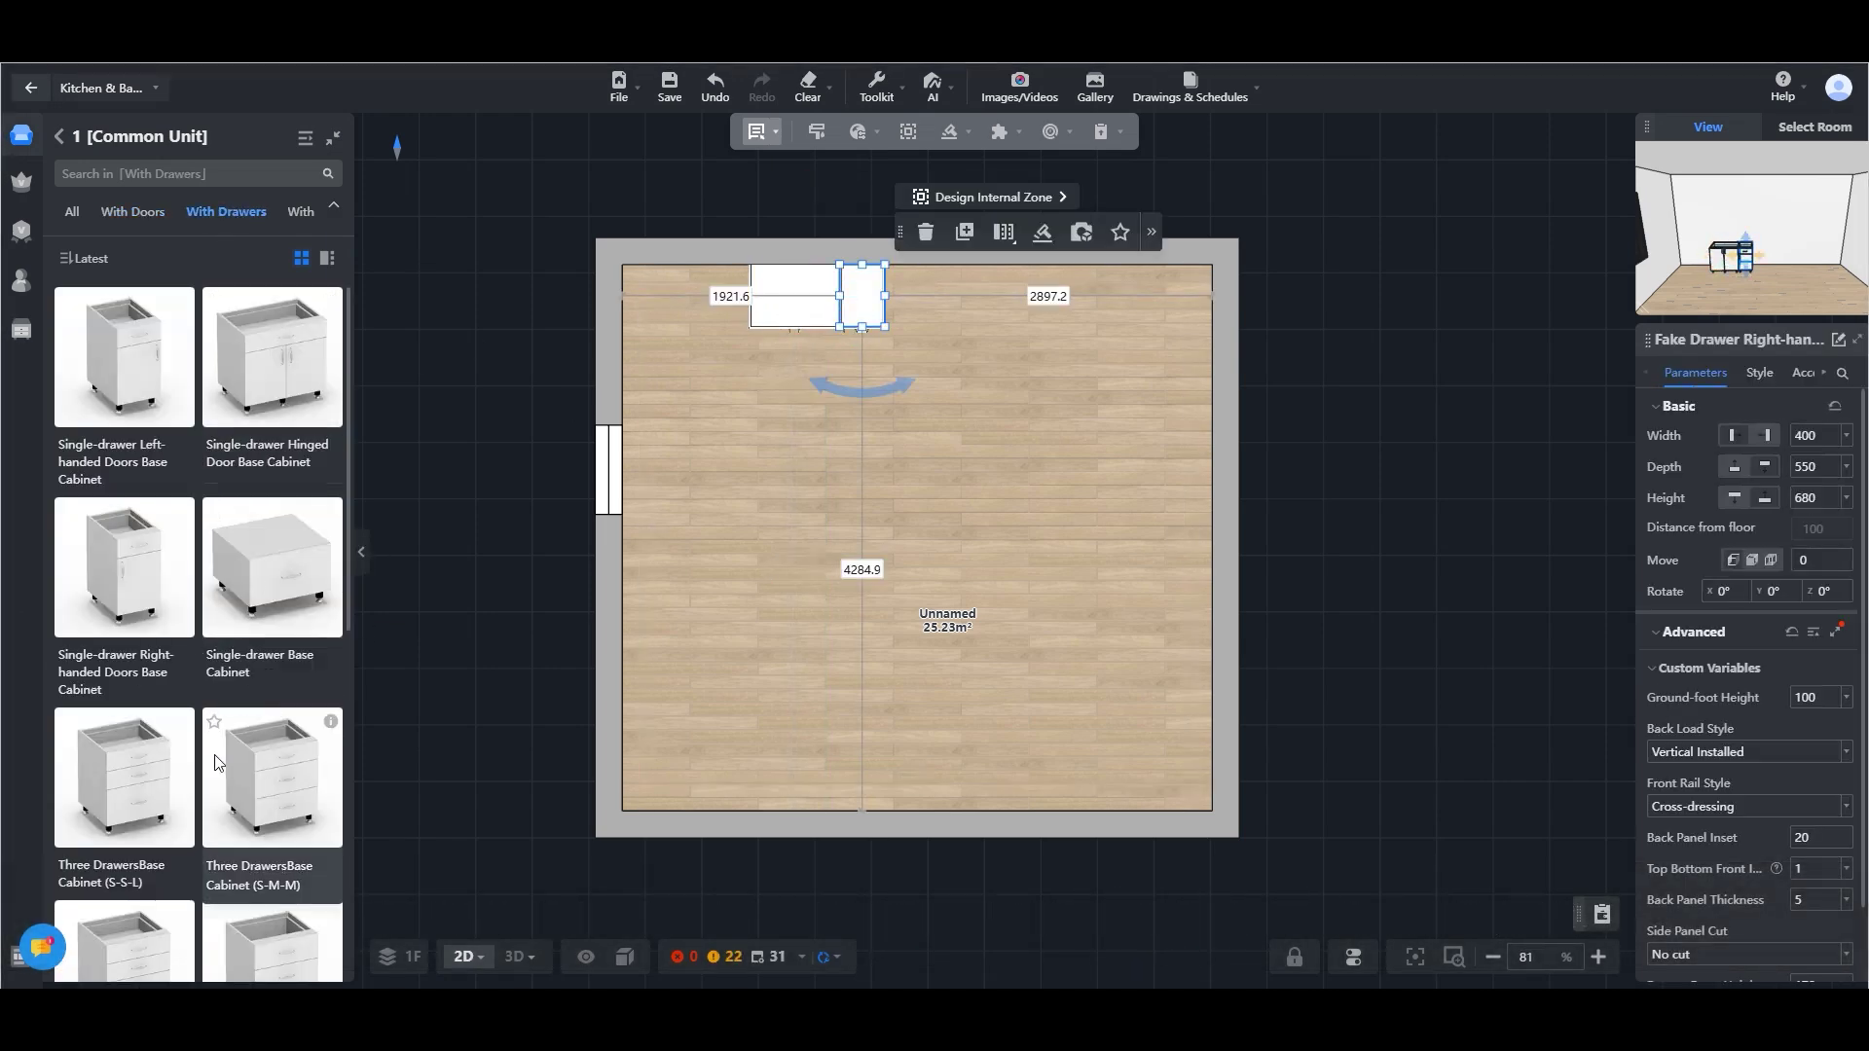
pyautogui.click(191, 800)
pyautogui.click(910, 292)
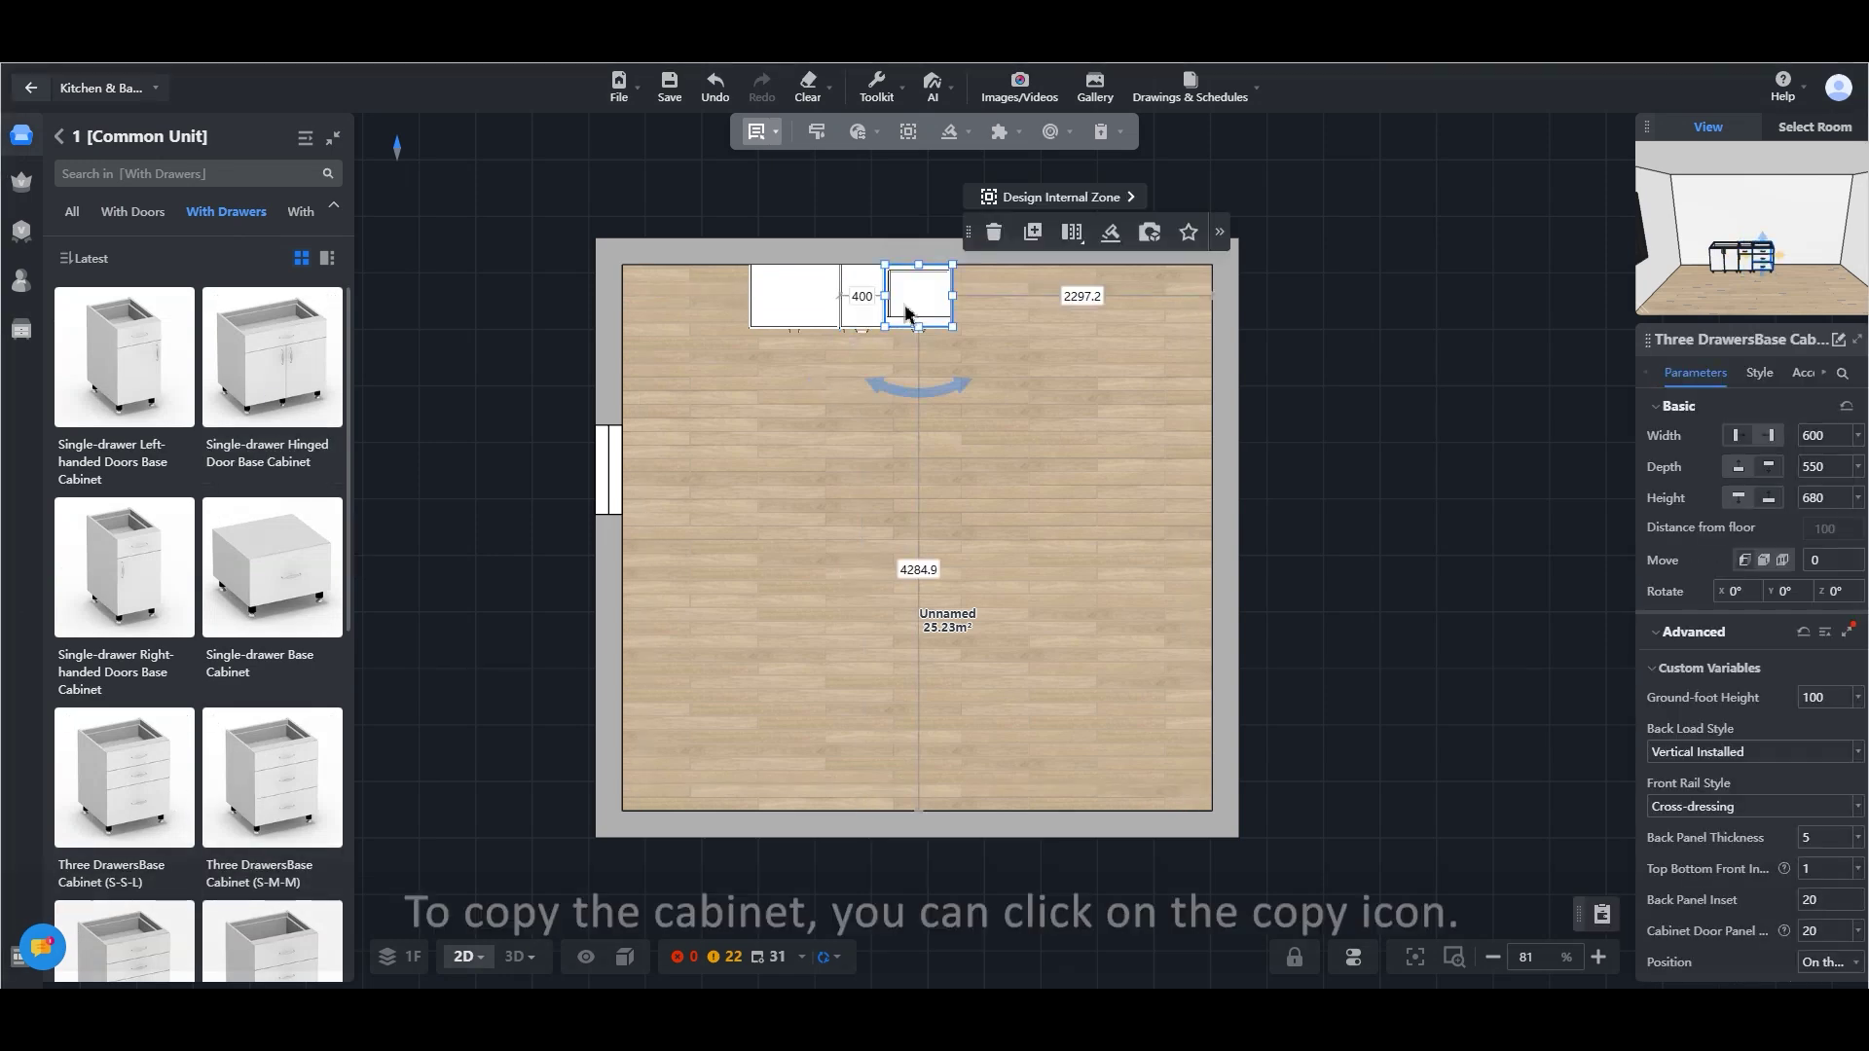
# Copy the hinged door base cabinet and place the copy at the free end of the row, beside the three-drawer cabinet
pyautogui.click(1031, 241)
pyautogui.press('Escape')
pyautogui.click(808, 320)
pyautogui.click(915, 236)
pyautogui.click(985, 323)
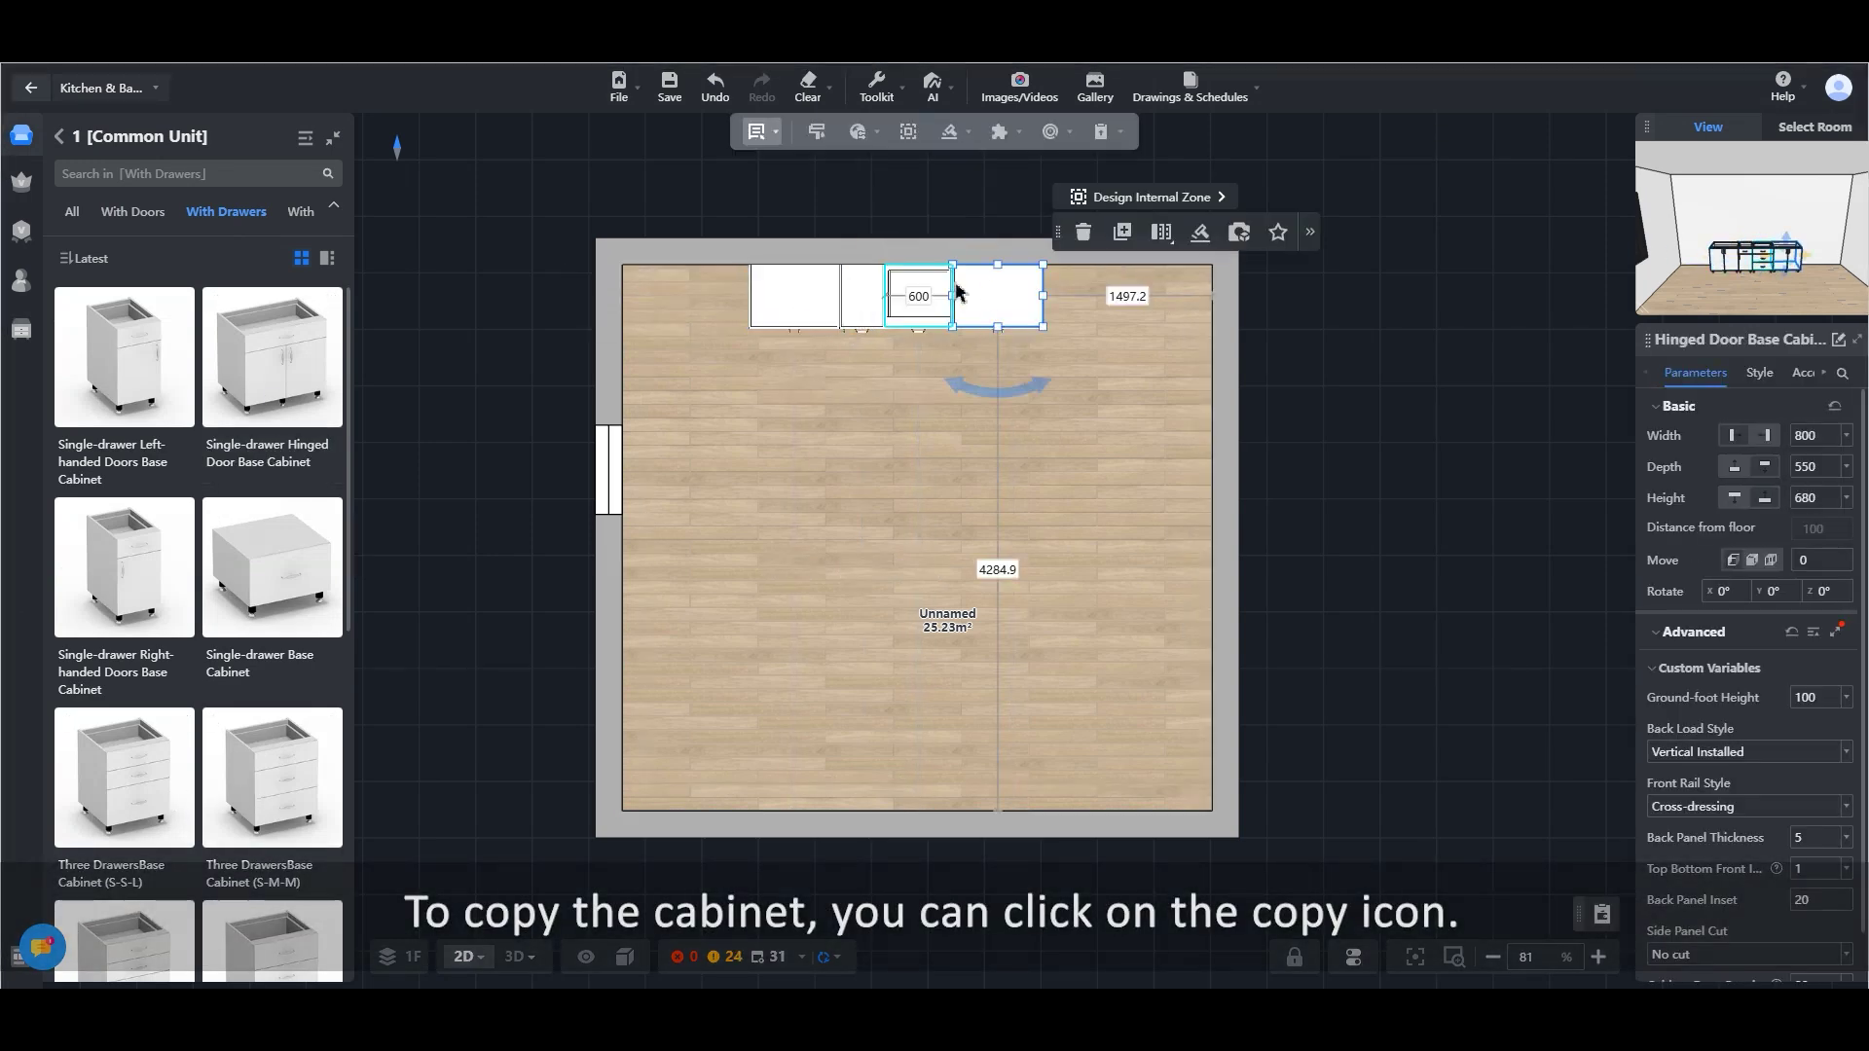
# Try a width of 900 mm for the copied hinged door base cabinet in the 3D view
pyautogui.click(514, 957)
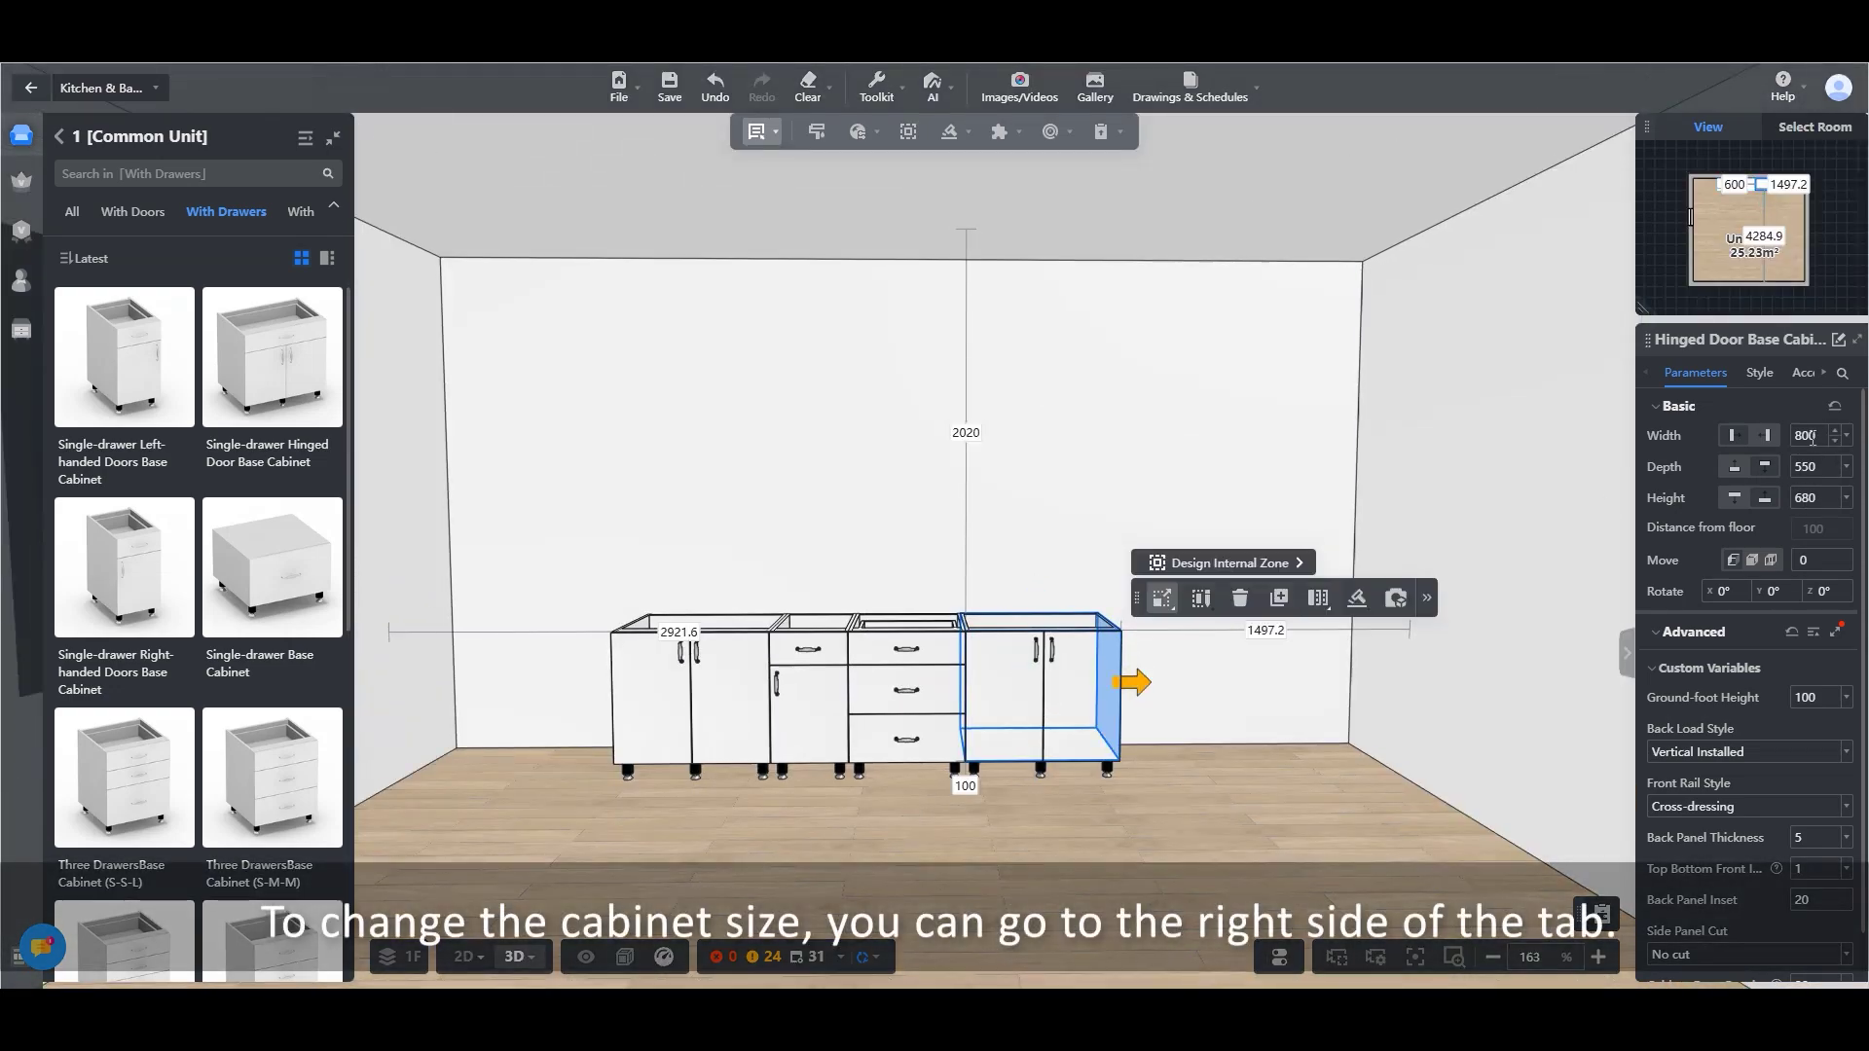
pyautogui.press('Return')
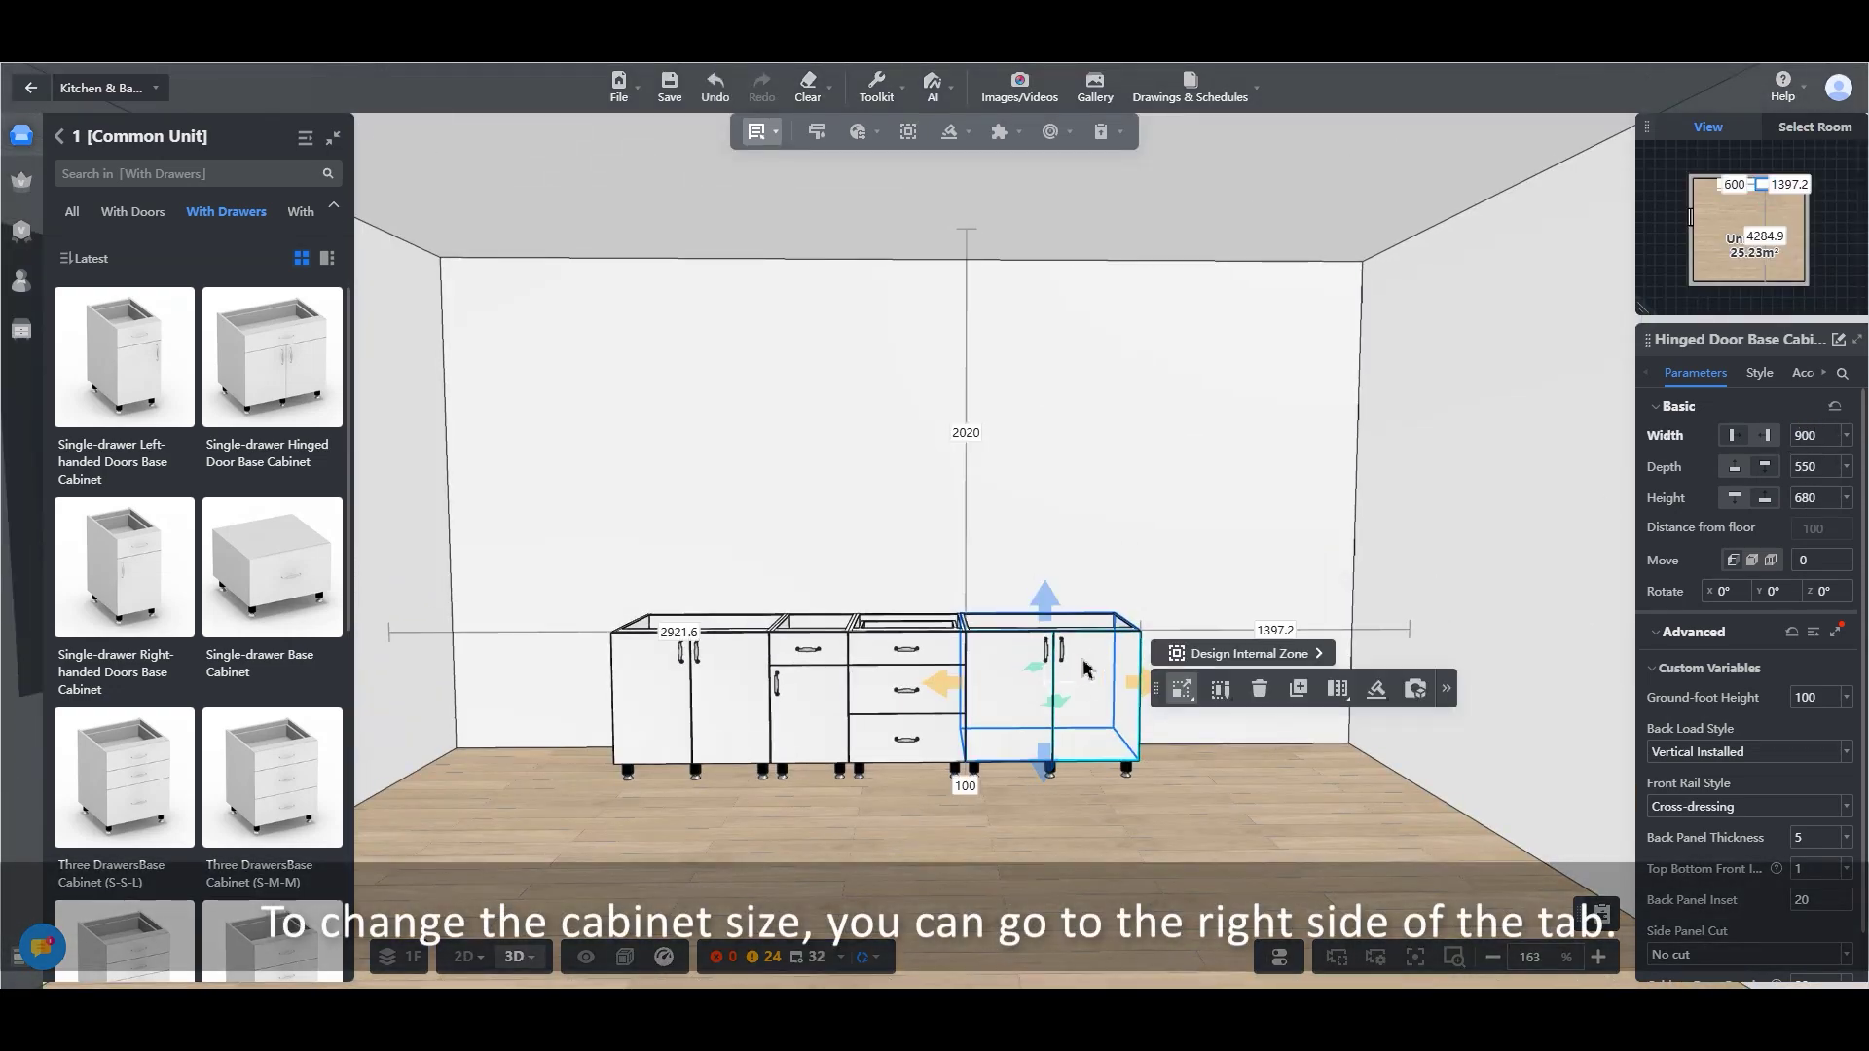
pyautogui.click(1756, 444)
pyautogui.scroll(-1, 1743, 537)
pyautogui.scroll(1, 1828, 477)
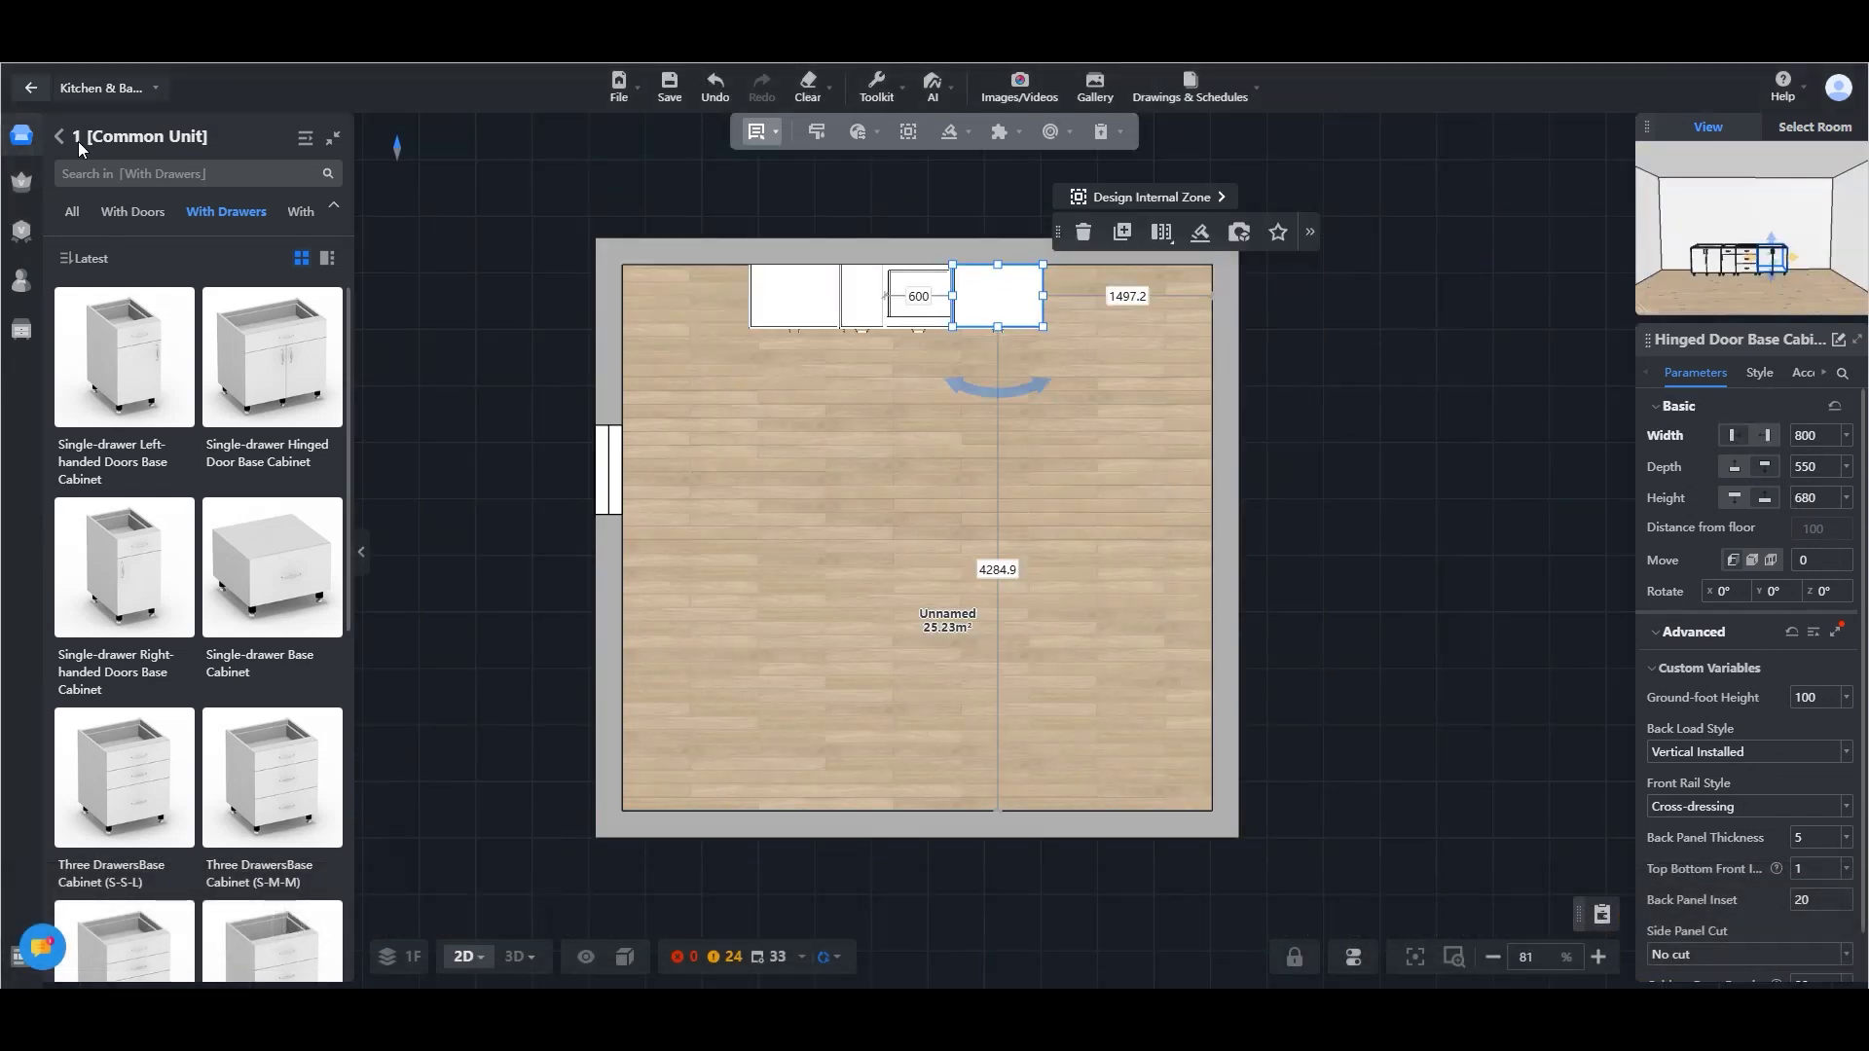
# Open the Functional Cabinet group of common units in the Wall Cabinet category
pyautogui.click(78, 141)
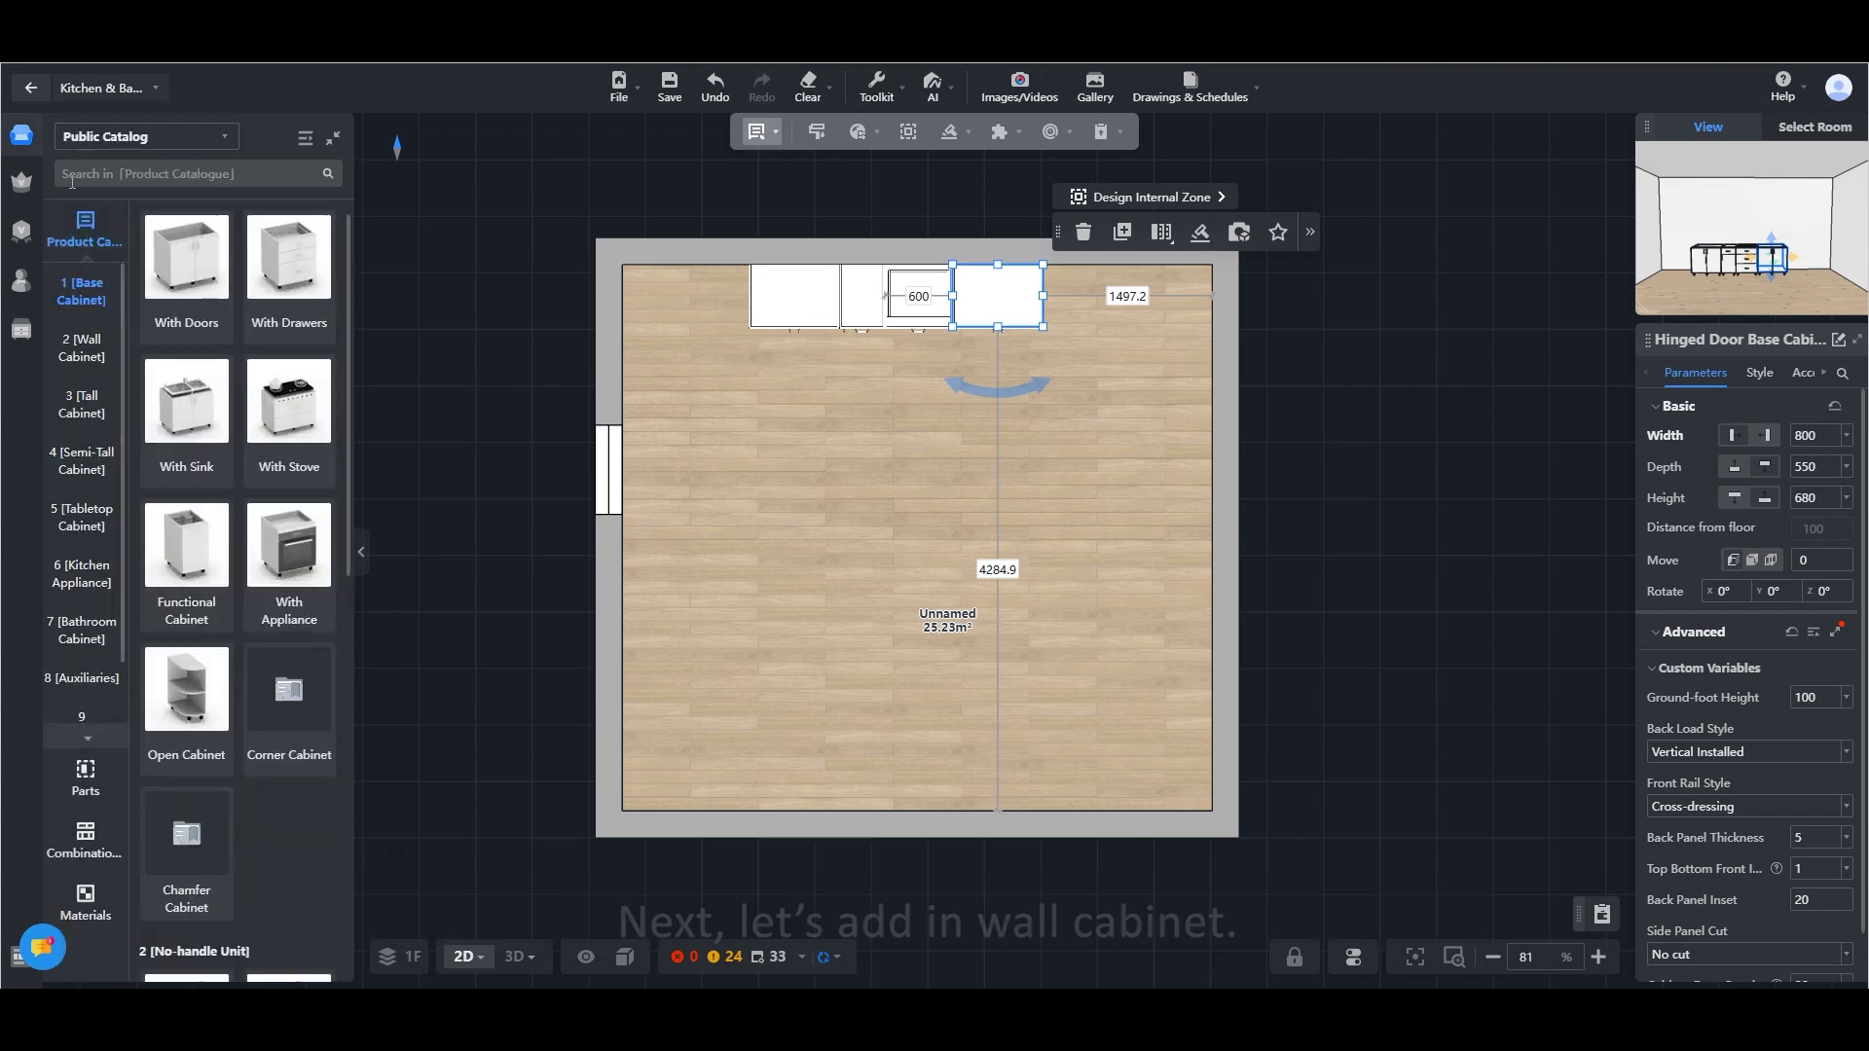
pyautogui.click(78, 348)
pyautogui.scroll(-4, 193, 496)
pyautogui.scroll(5, 222, 318)
pyautogui.click(289, 443)
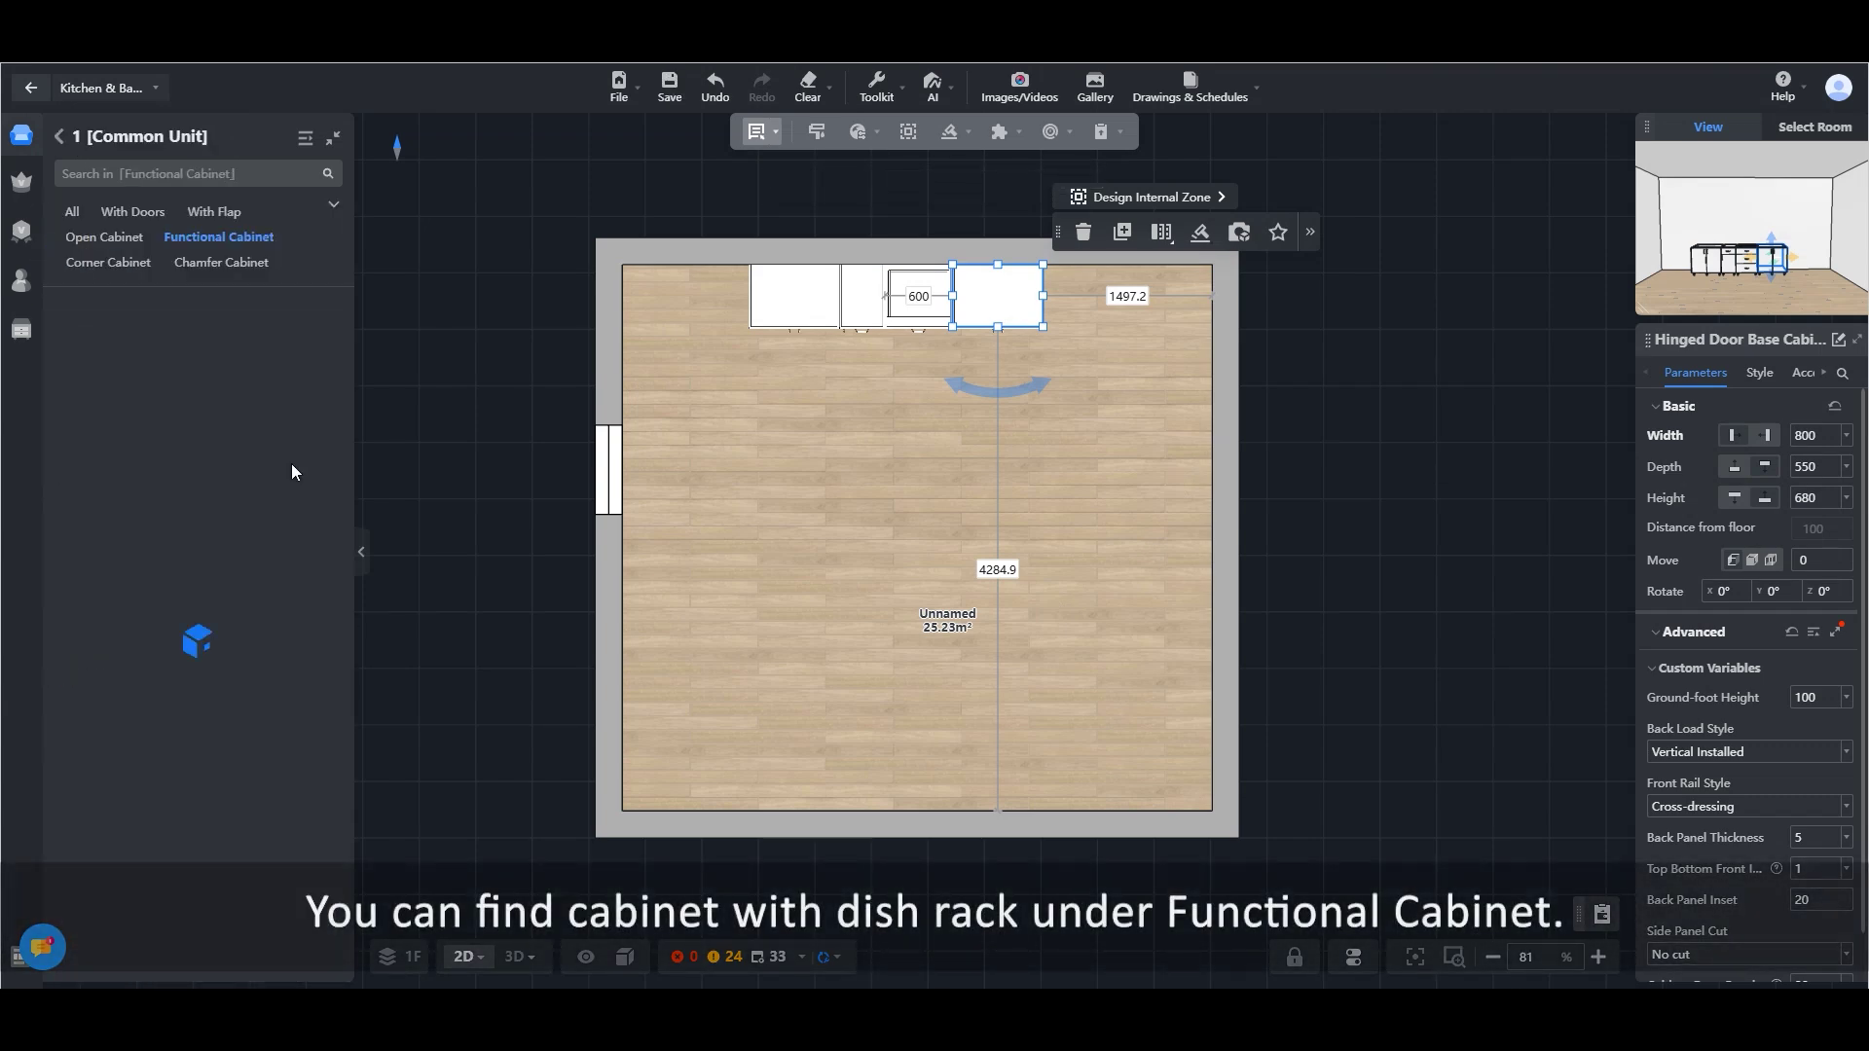
# Place a Lift Flap Stainless Steel Dish Rack Wall Cabinet 4302-900 on the back wall above the first hinged door base cabinet
pyautogui.moveTo(178, 727)
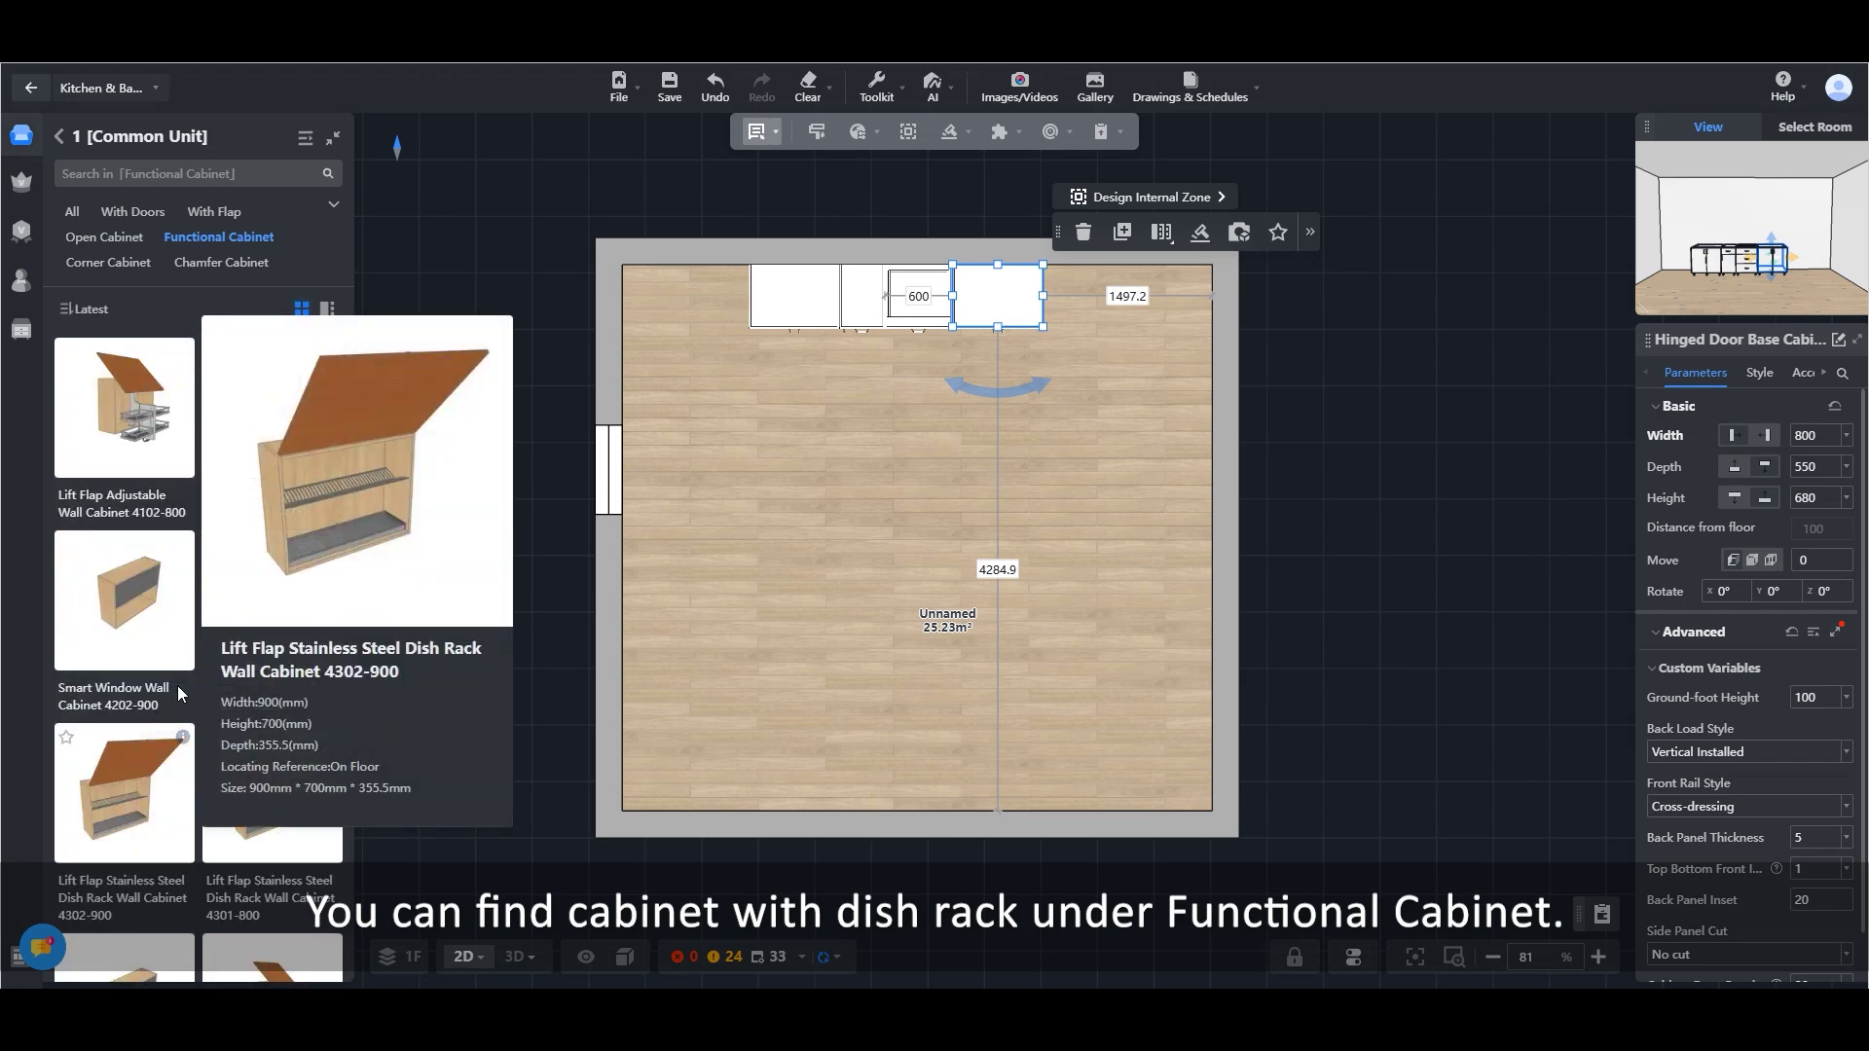
pyautogui.scroll(-6, 238, 707)
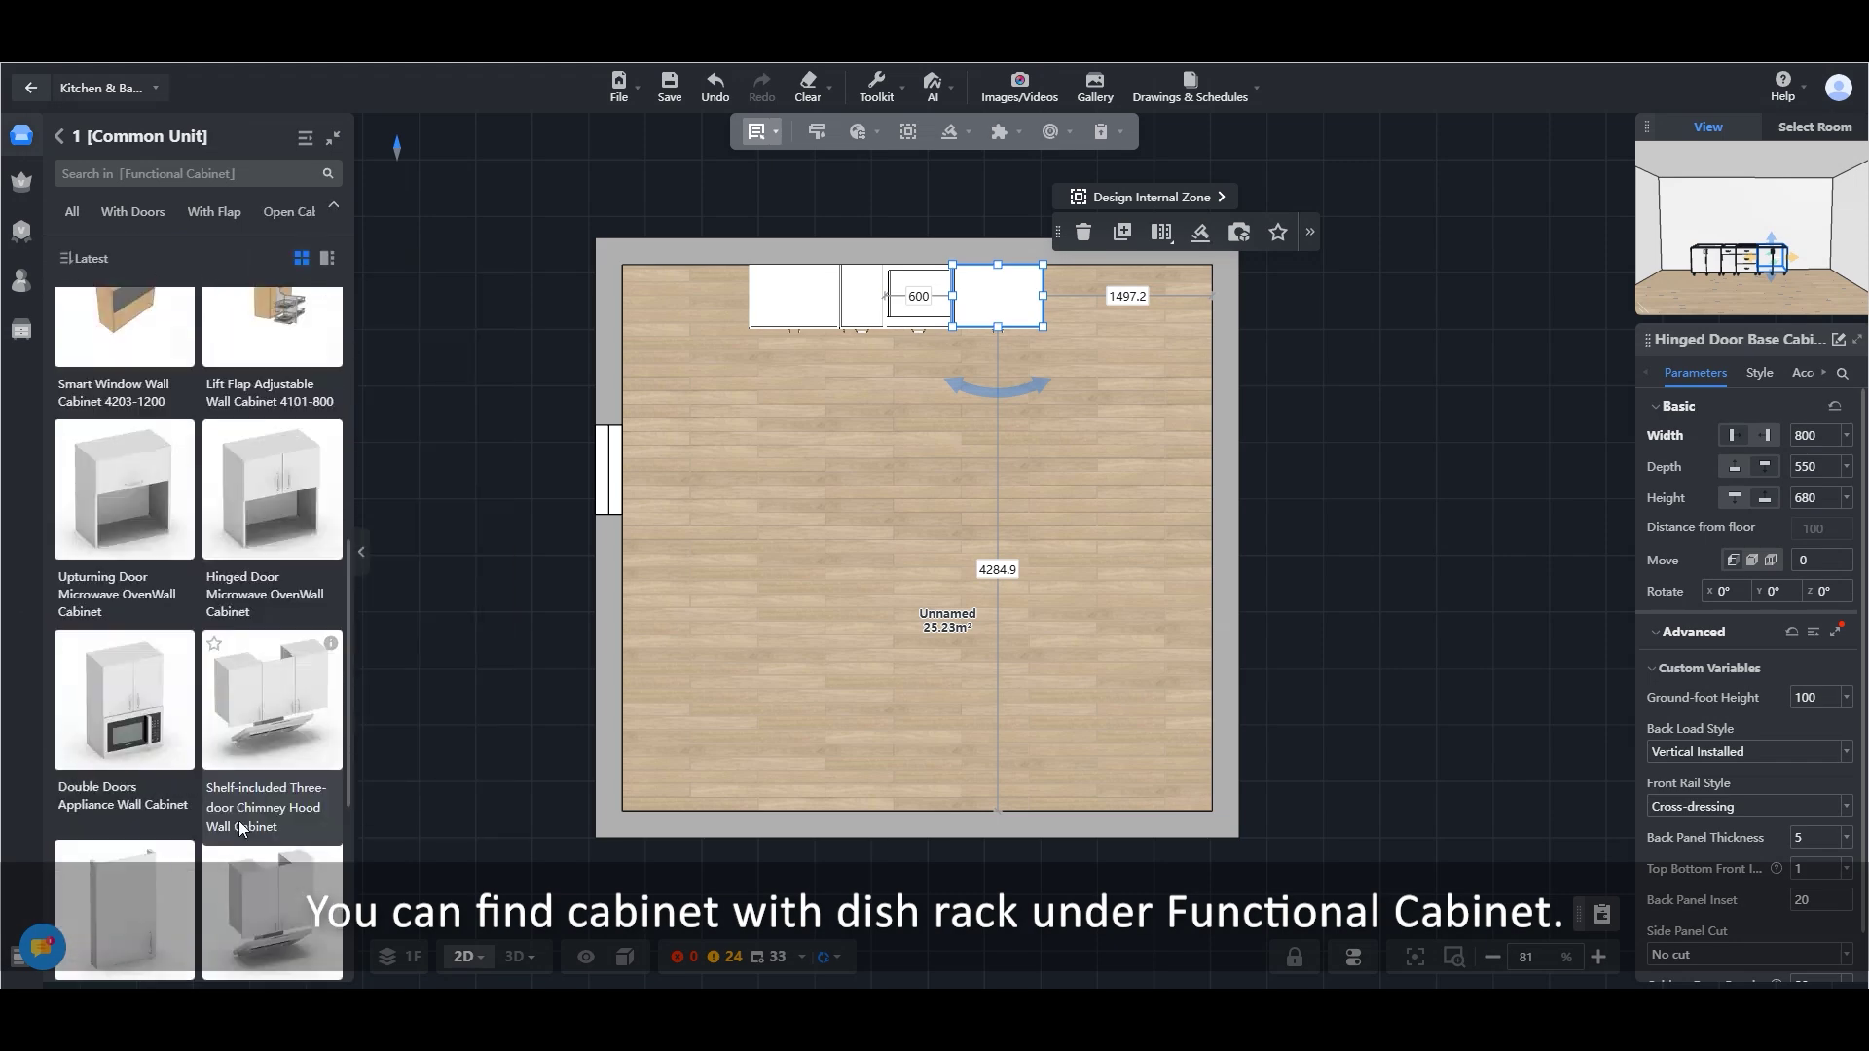
pyautogui.scroll(5, 180, 297)
pyautogui.moveTo(149, 774); pyautogui.dragTo(808, 297)
pyautogui.scroll(5, 858, 326)
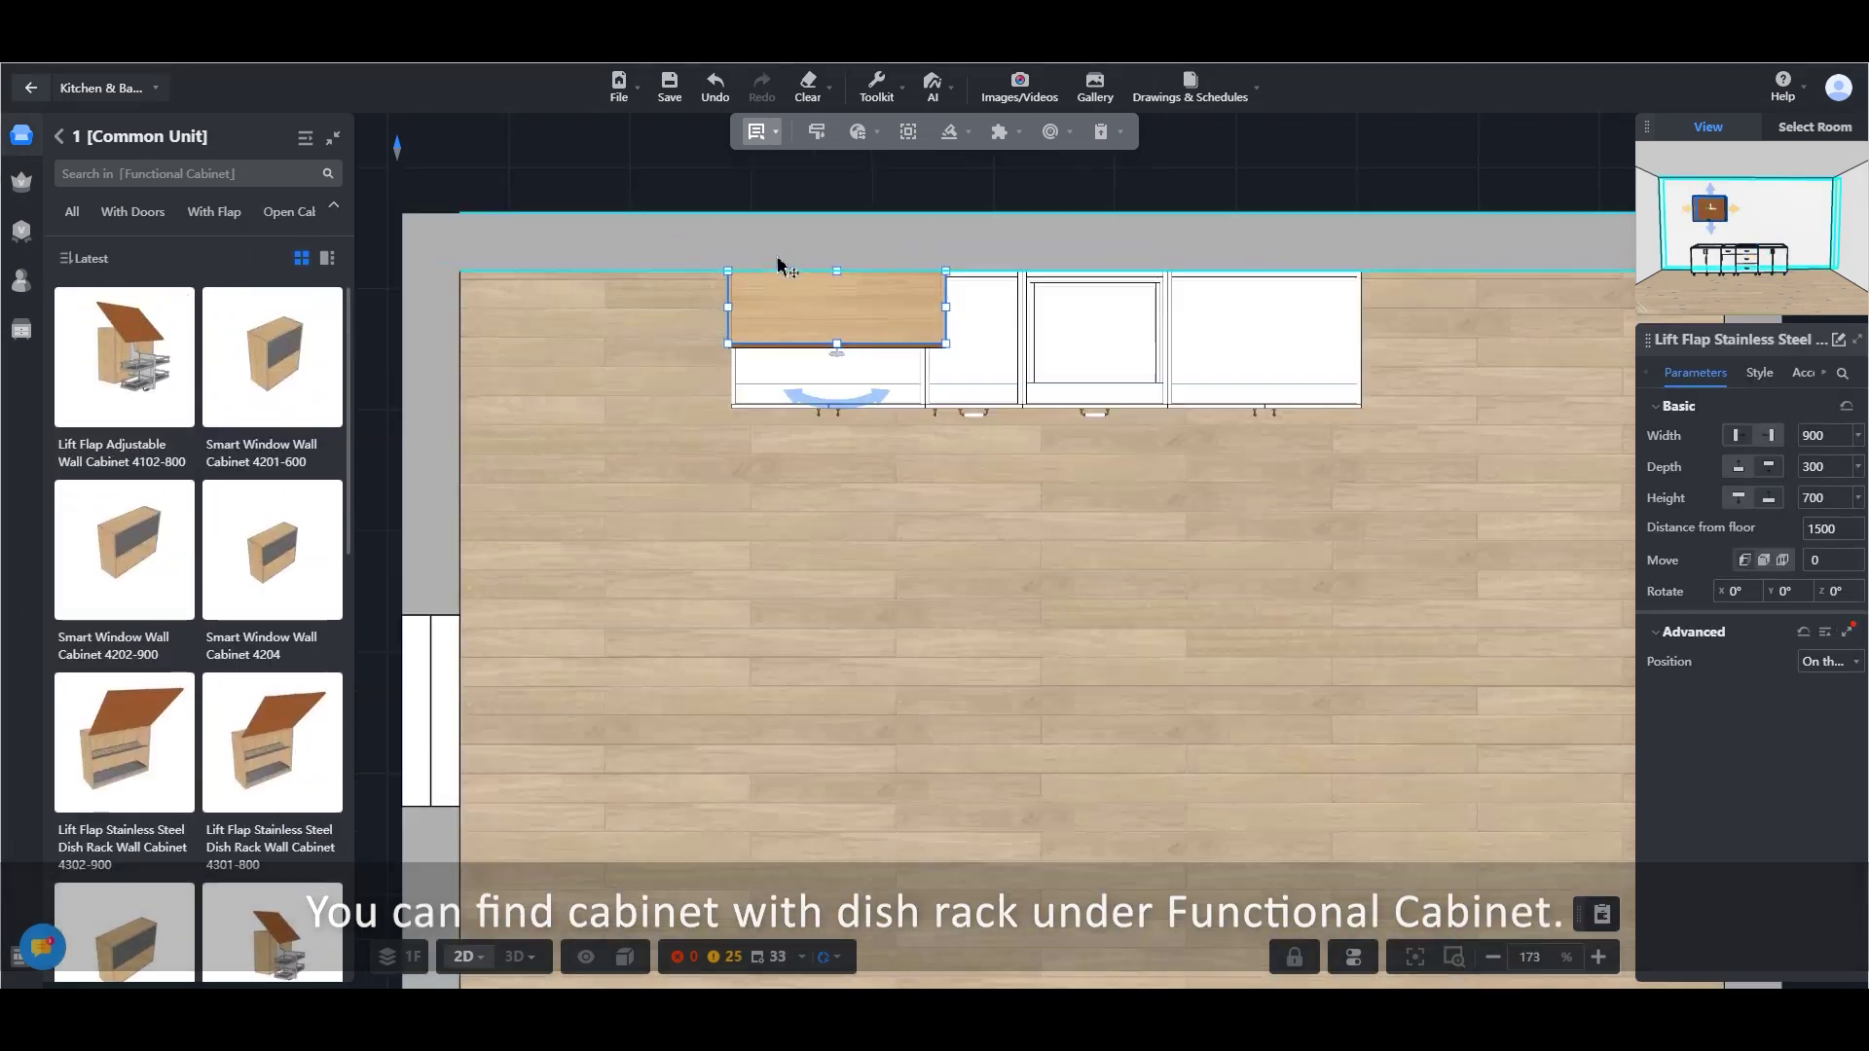
# Narrow the dish rack wall cabinet to about 815 mm to match the base cabinet below it
pyautogui.moveTo(996, 332); pyautogui.dragTo(968, 332)
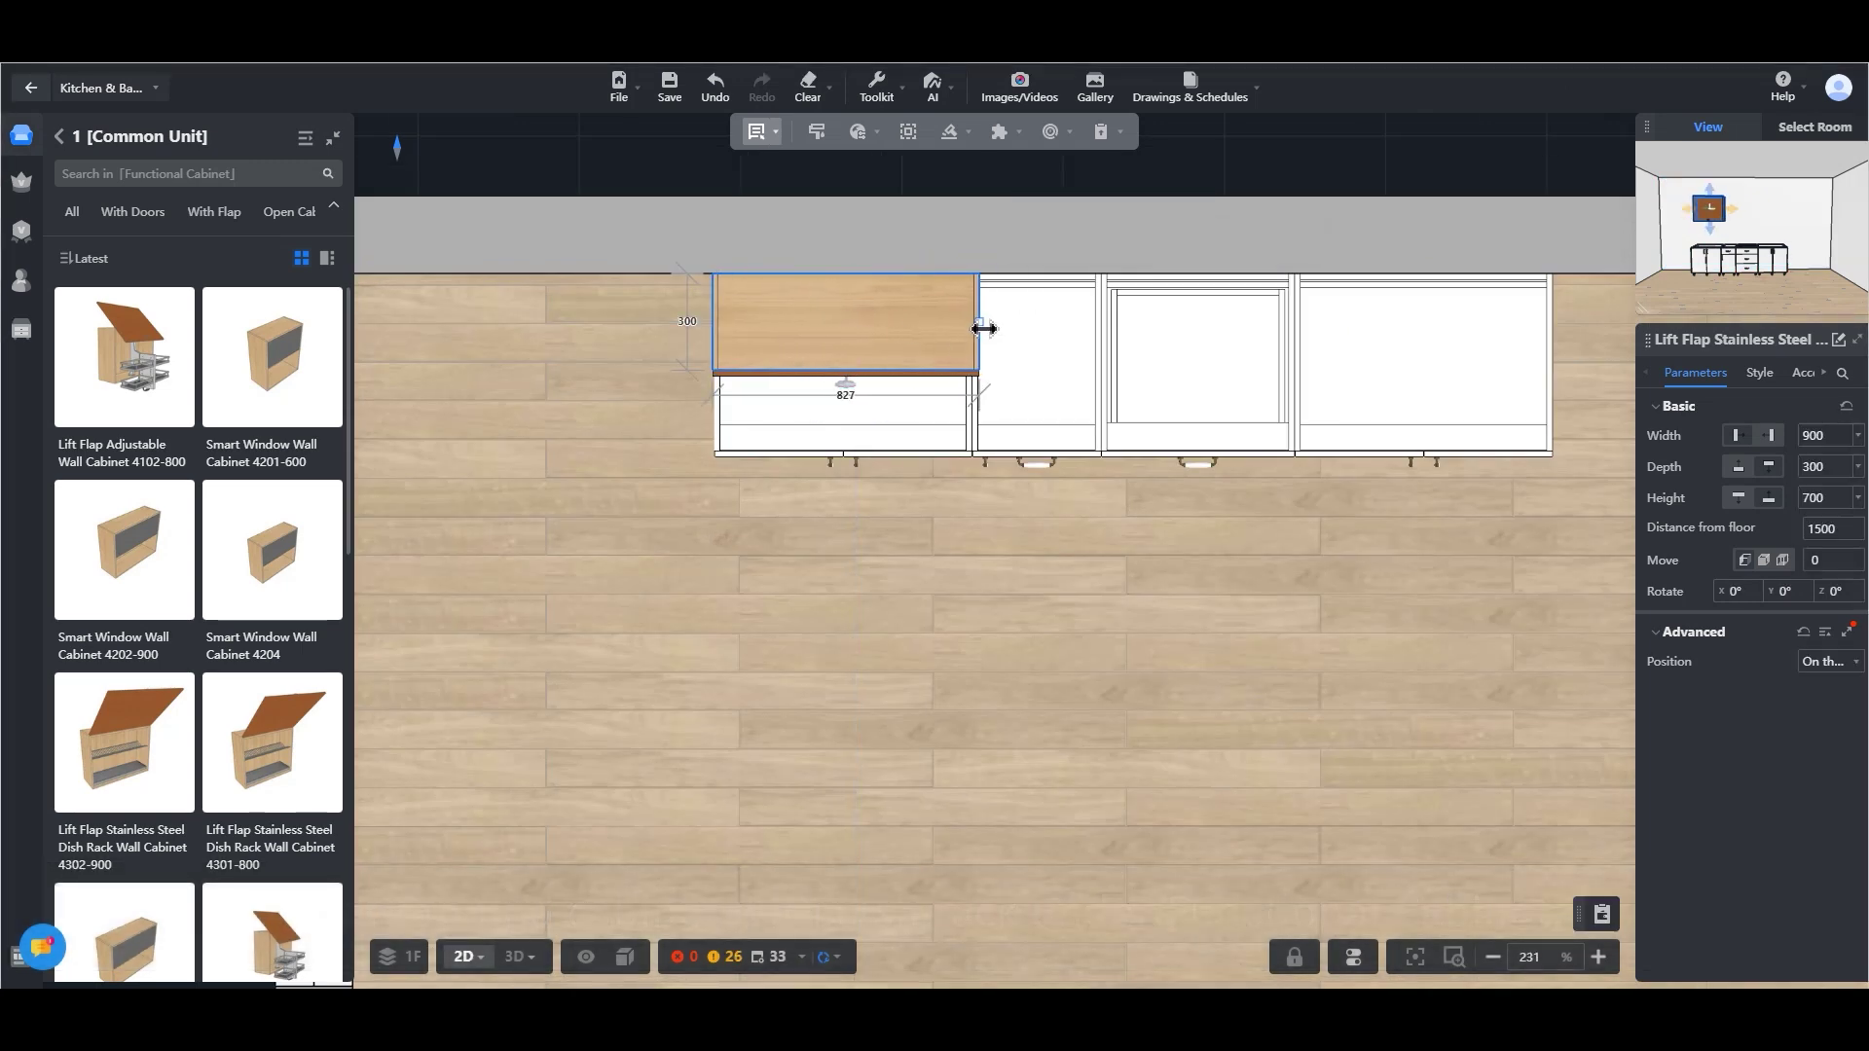
pyautogui.press('3')
pyautogui.click(463, 957)
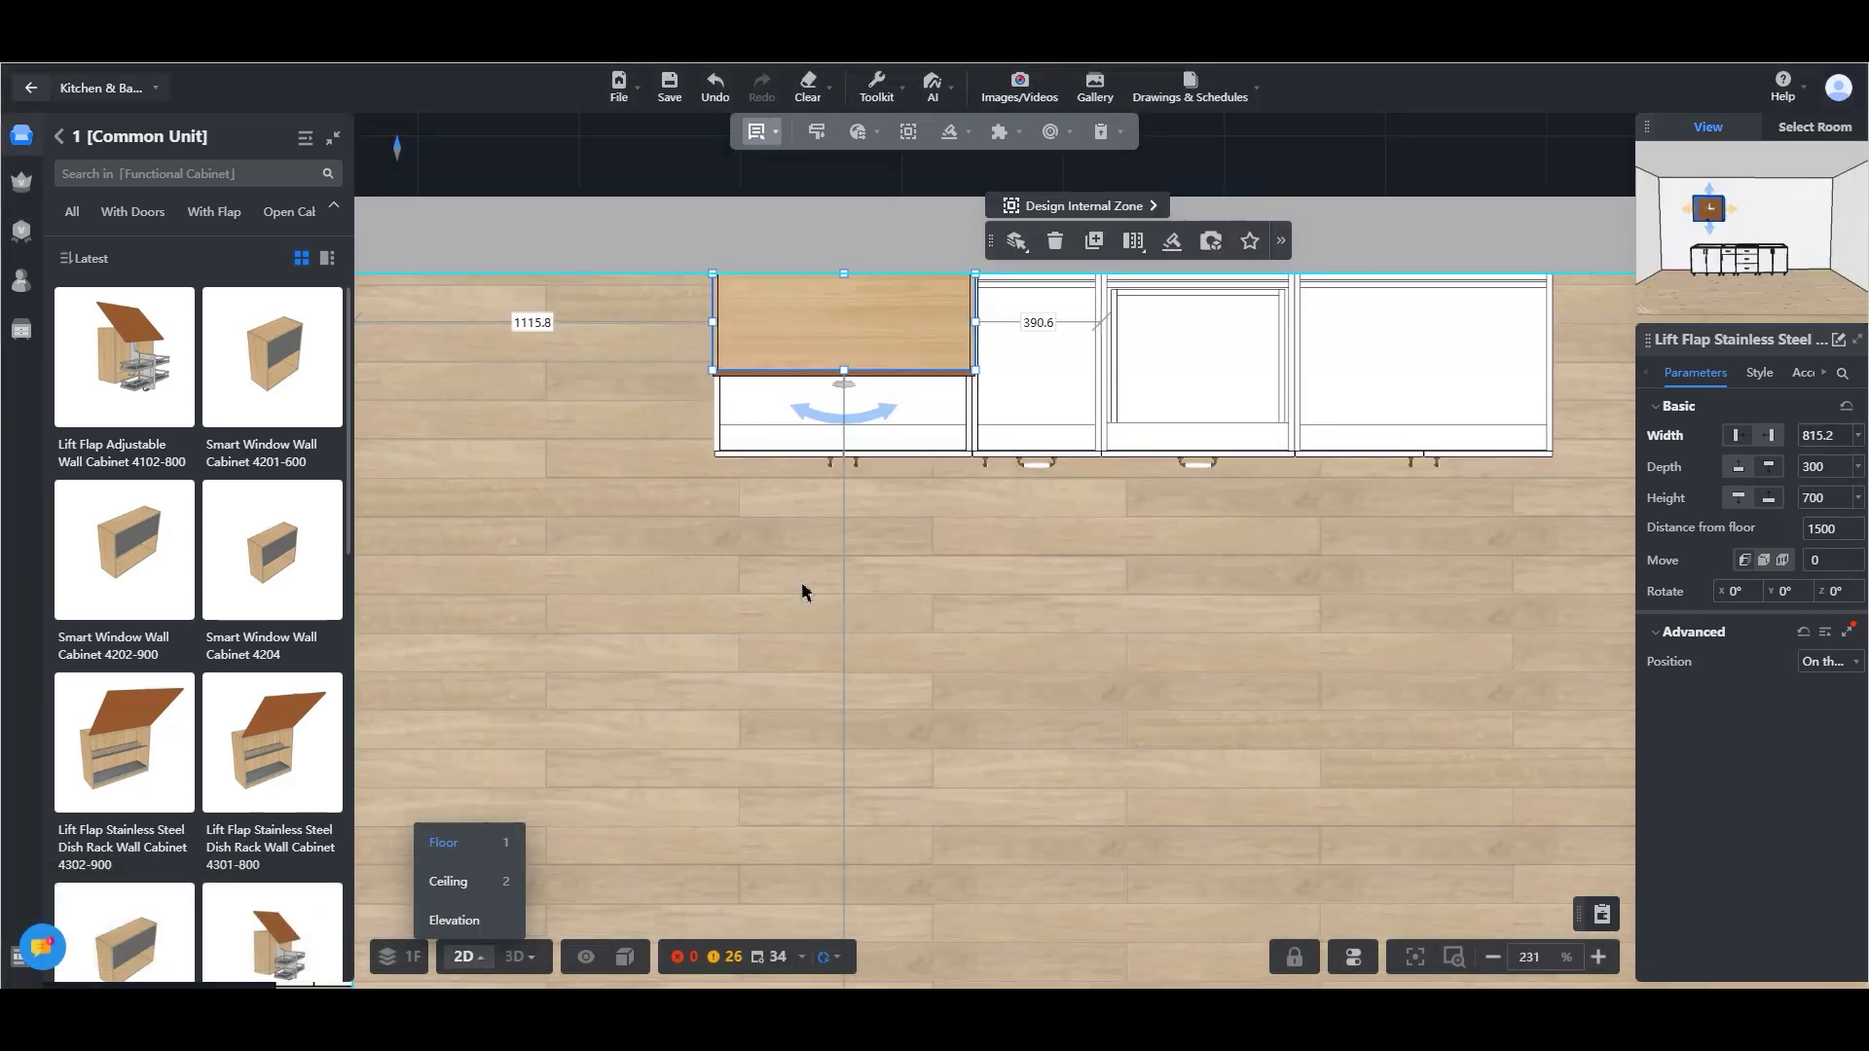
# Place a Double Doors Above-fridge Wall Cabinet directly beside the dish rack wall cabinet
pyautogui.click(82, 141)
pyautogui.click(195, 309)
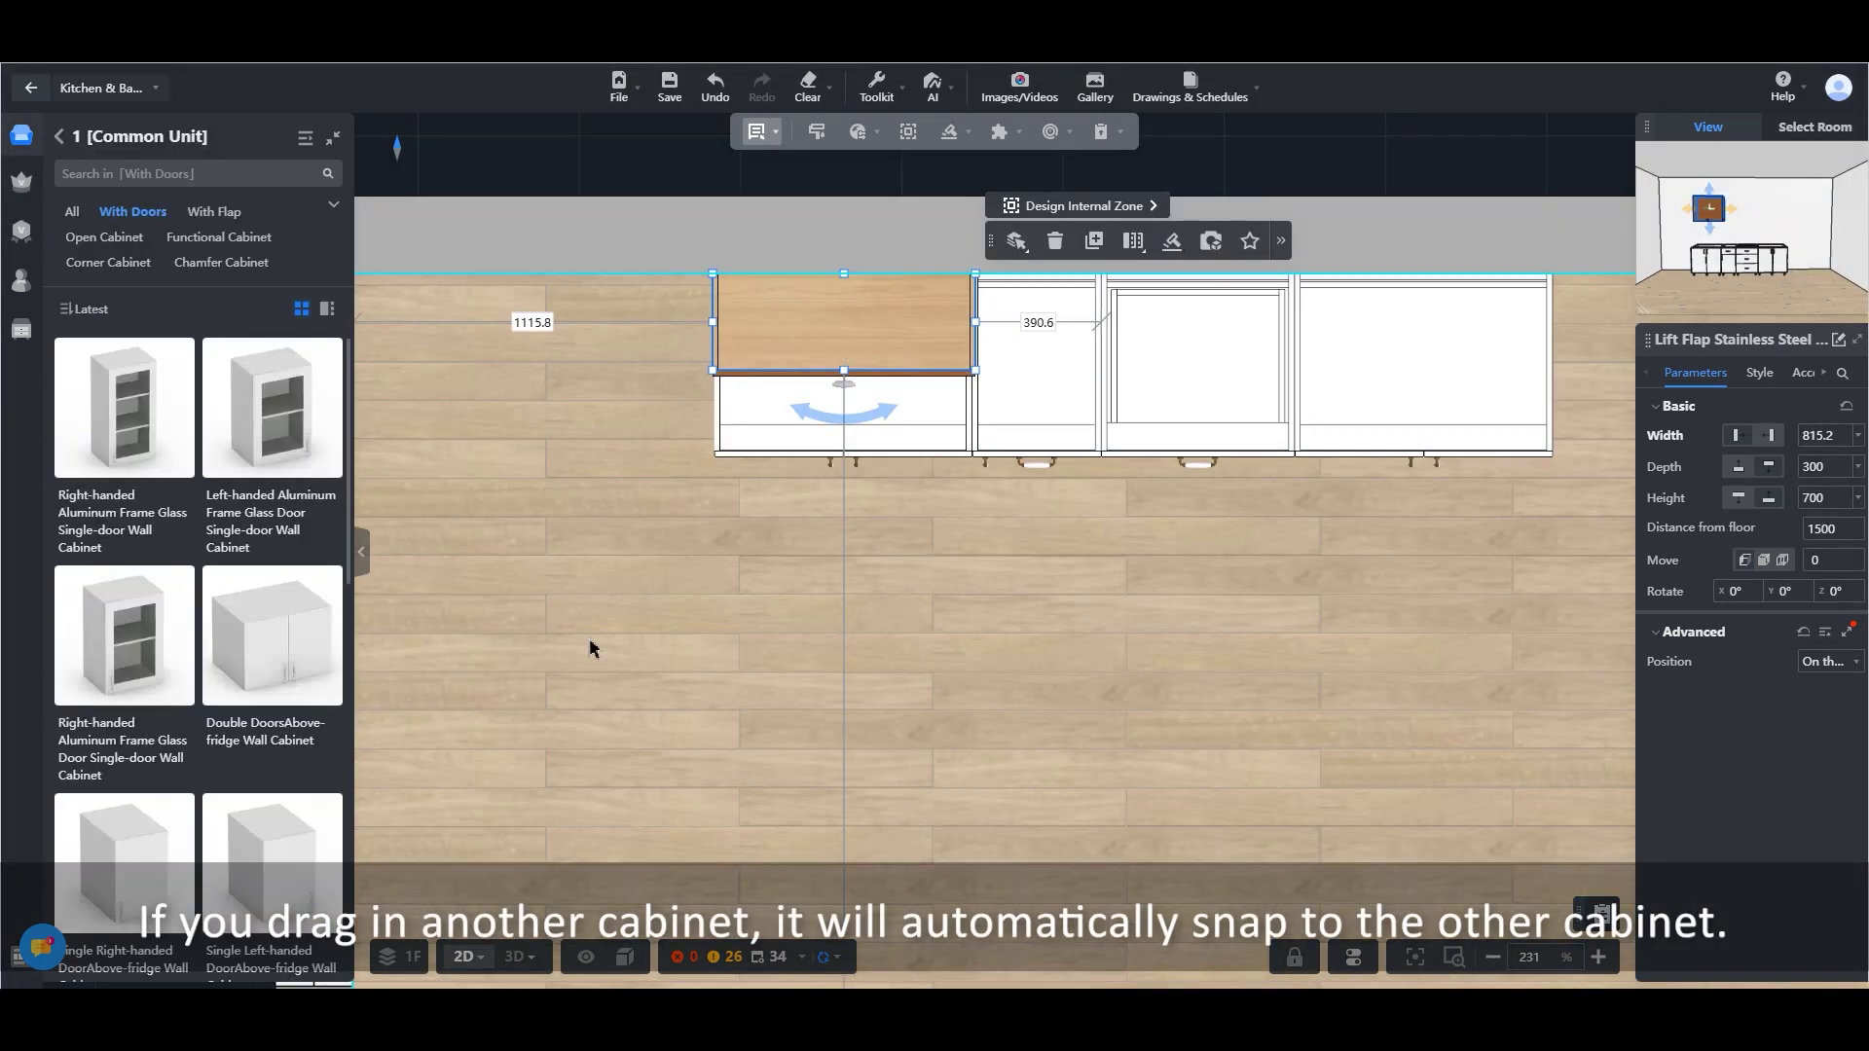
pyautogui.moveTo(336, 623); pyautogui.dragTo(1105, 331)
# Widen the double-door wall cabinet to 1000 mm
pyautogui.moveTo(1236, 326); pyautogui.dragTo(1295, 336)
pyautogui.click(1813, 435)
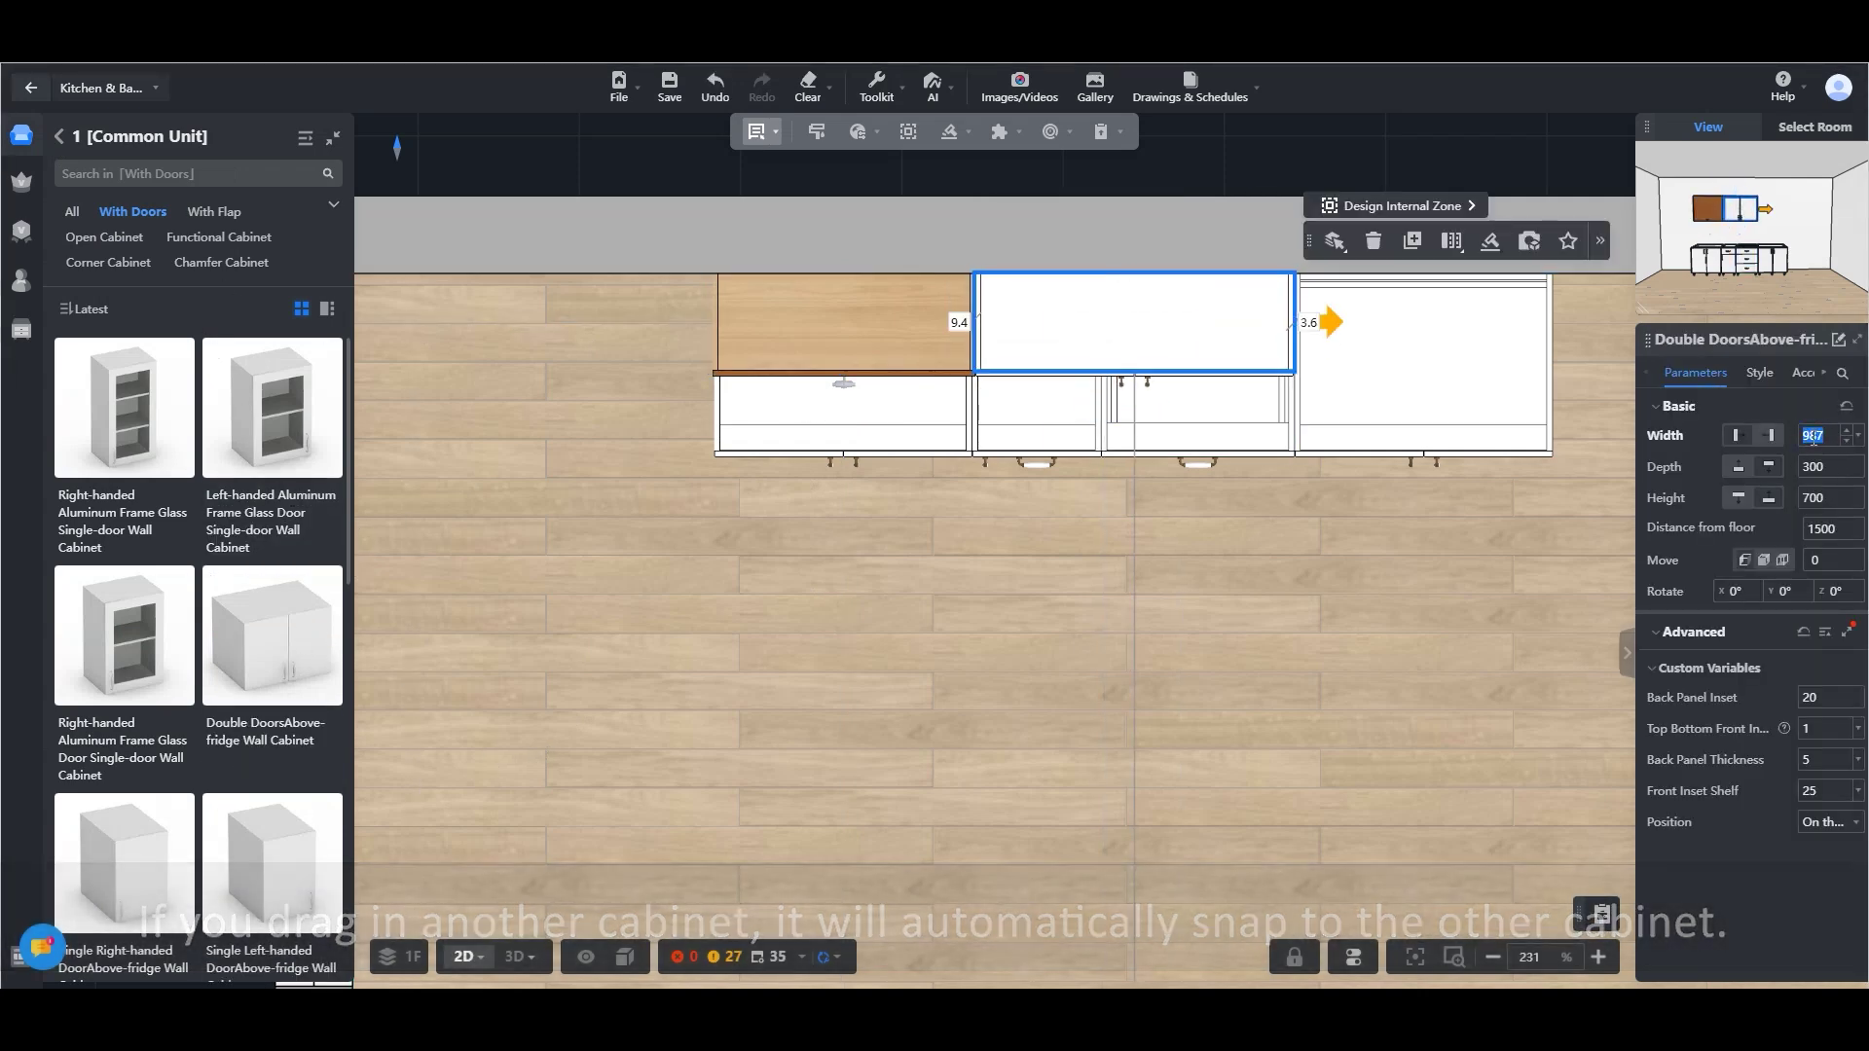
pyautogui.write('1000')
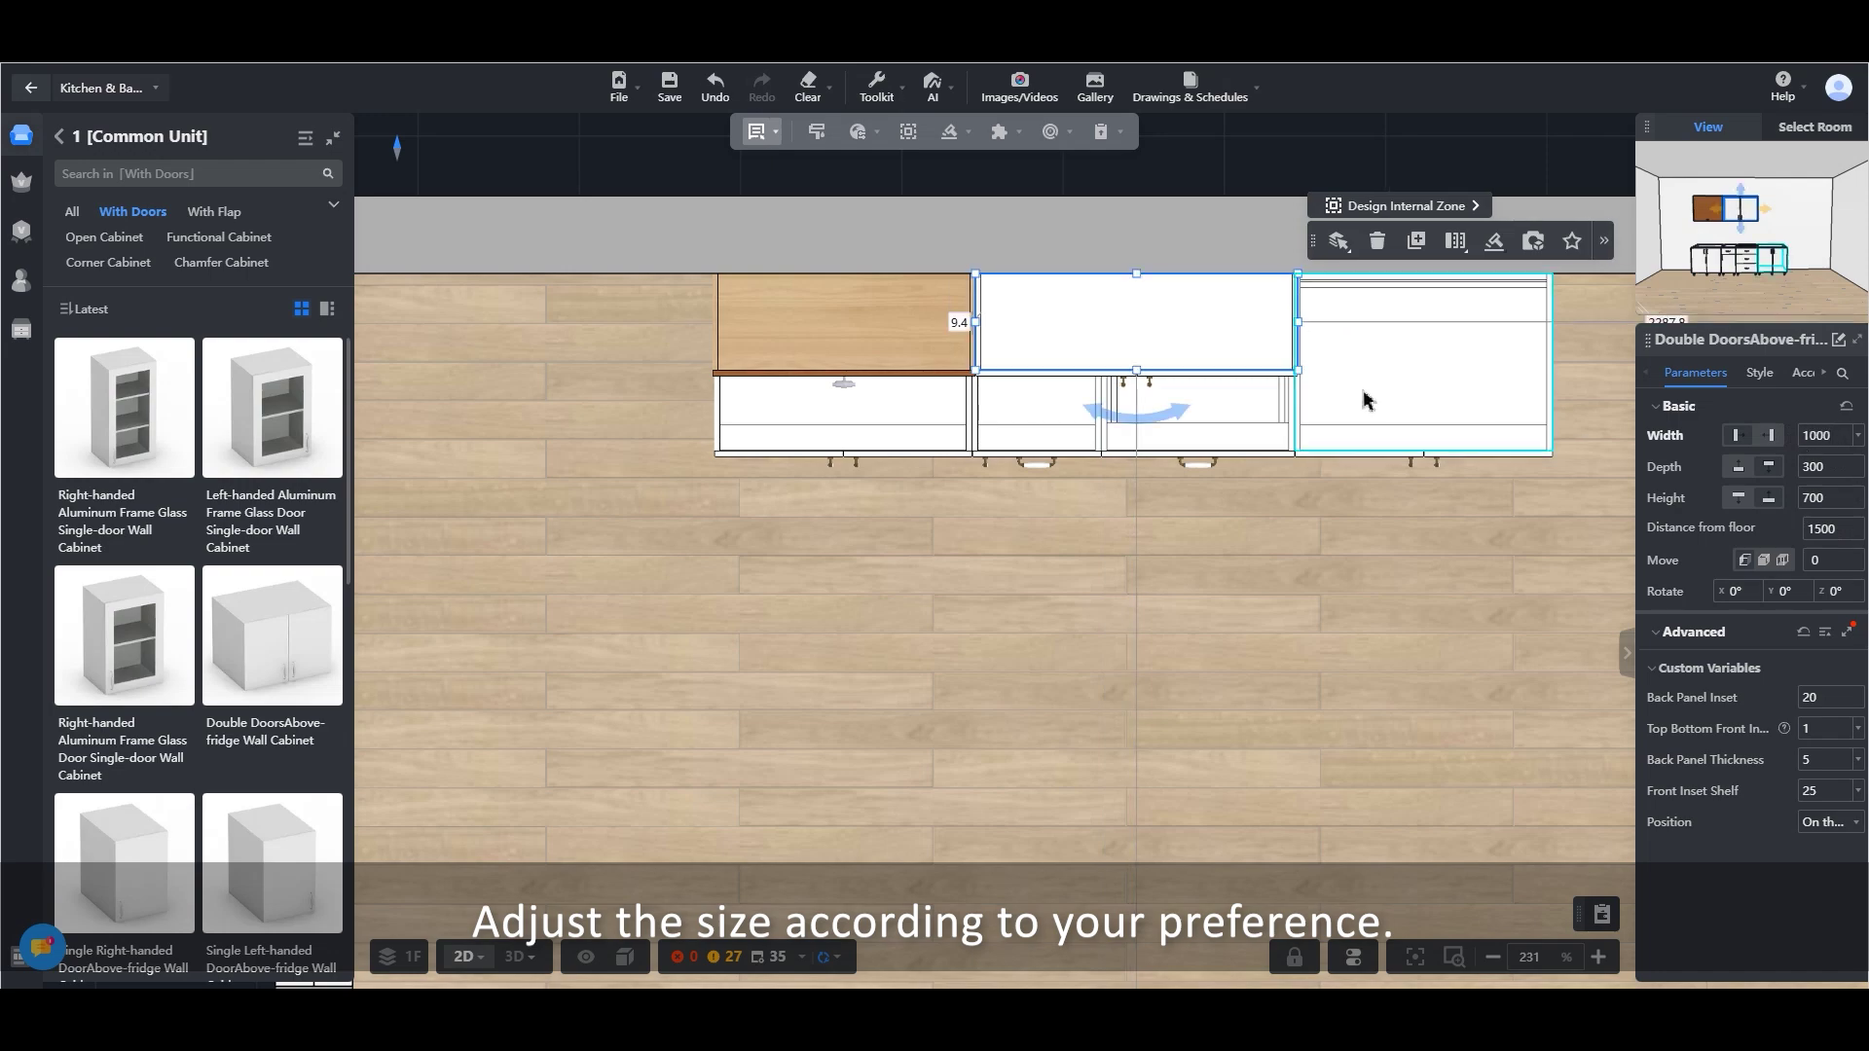
# Duplicate the double-door wall cabinet beside itself, narrow the duplicate to about 787 mm and check the row in 3D
pyautogui.click(1393, 692)
pyautogui.moveTo(1394, 692); pyautogui.dragTo(1300, 688)
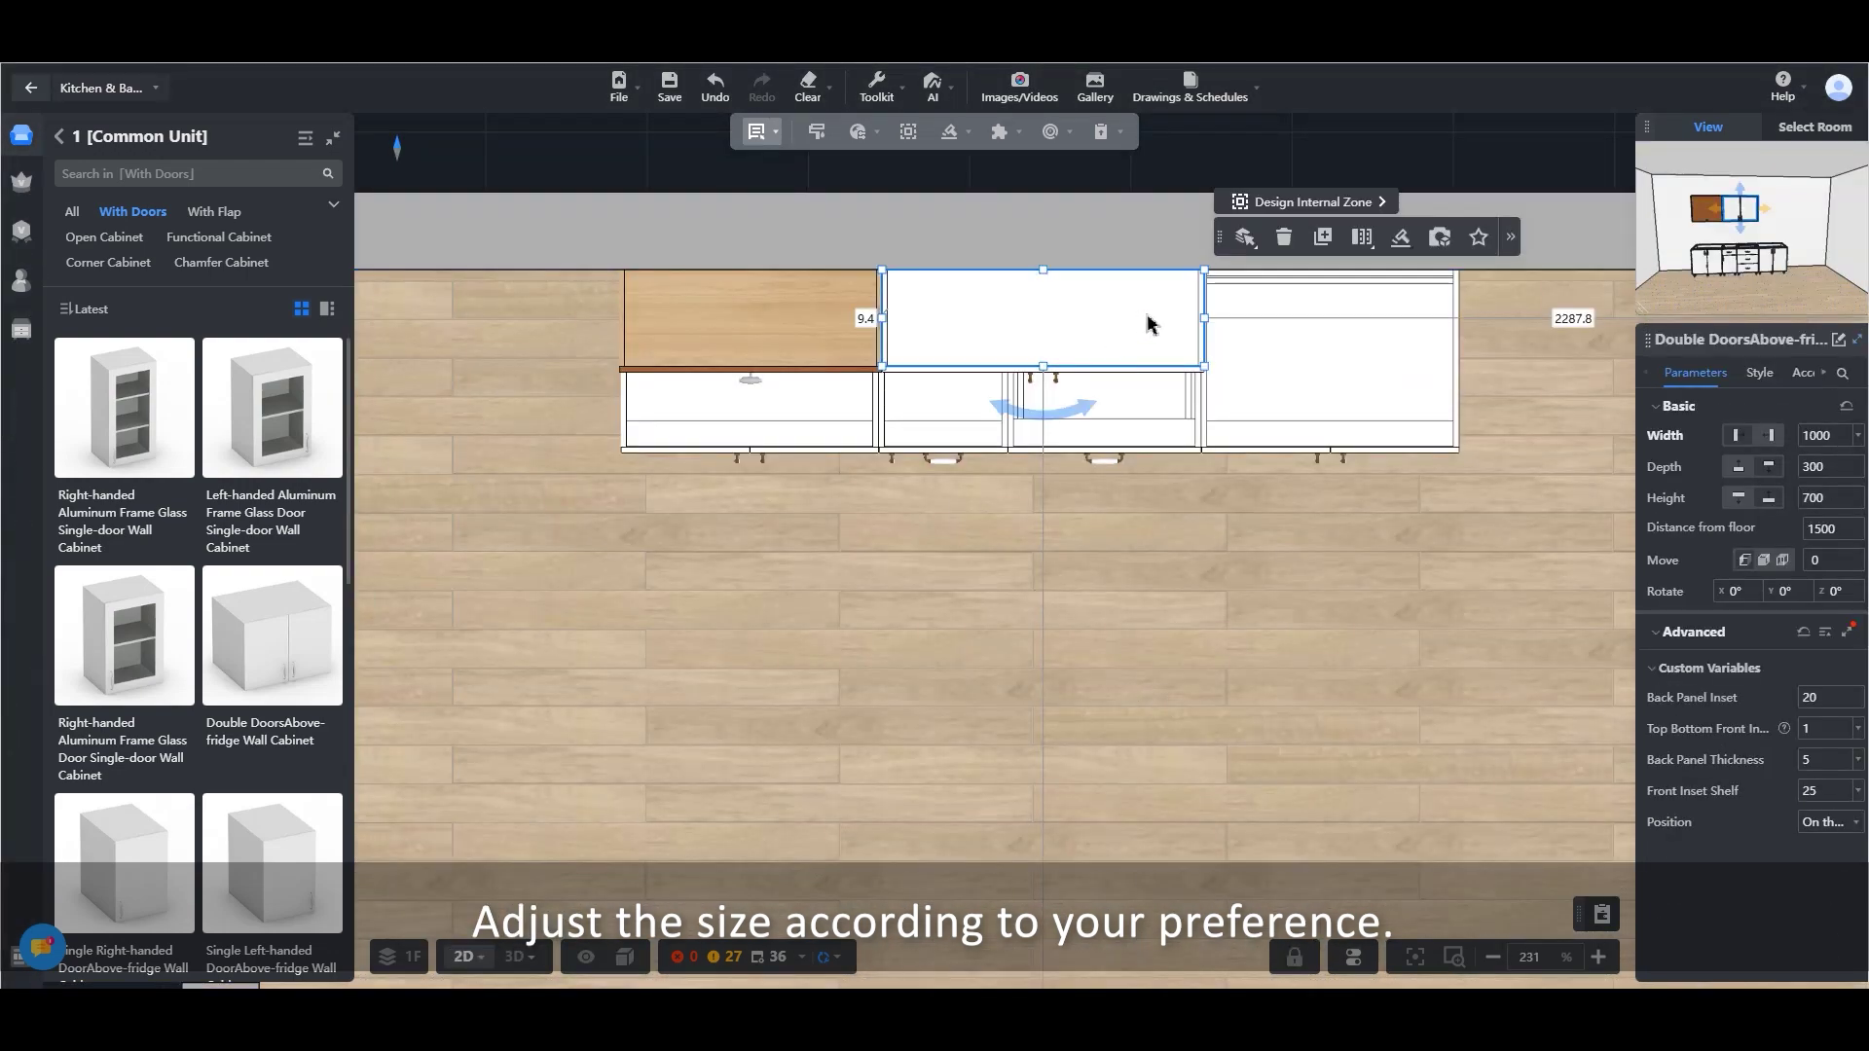
pyautogui.moveTo(1149, 322); pyautogui.dragTo(1285, 336)
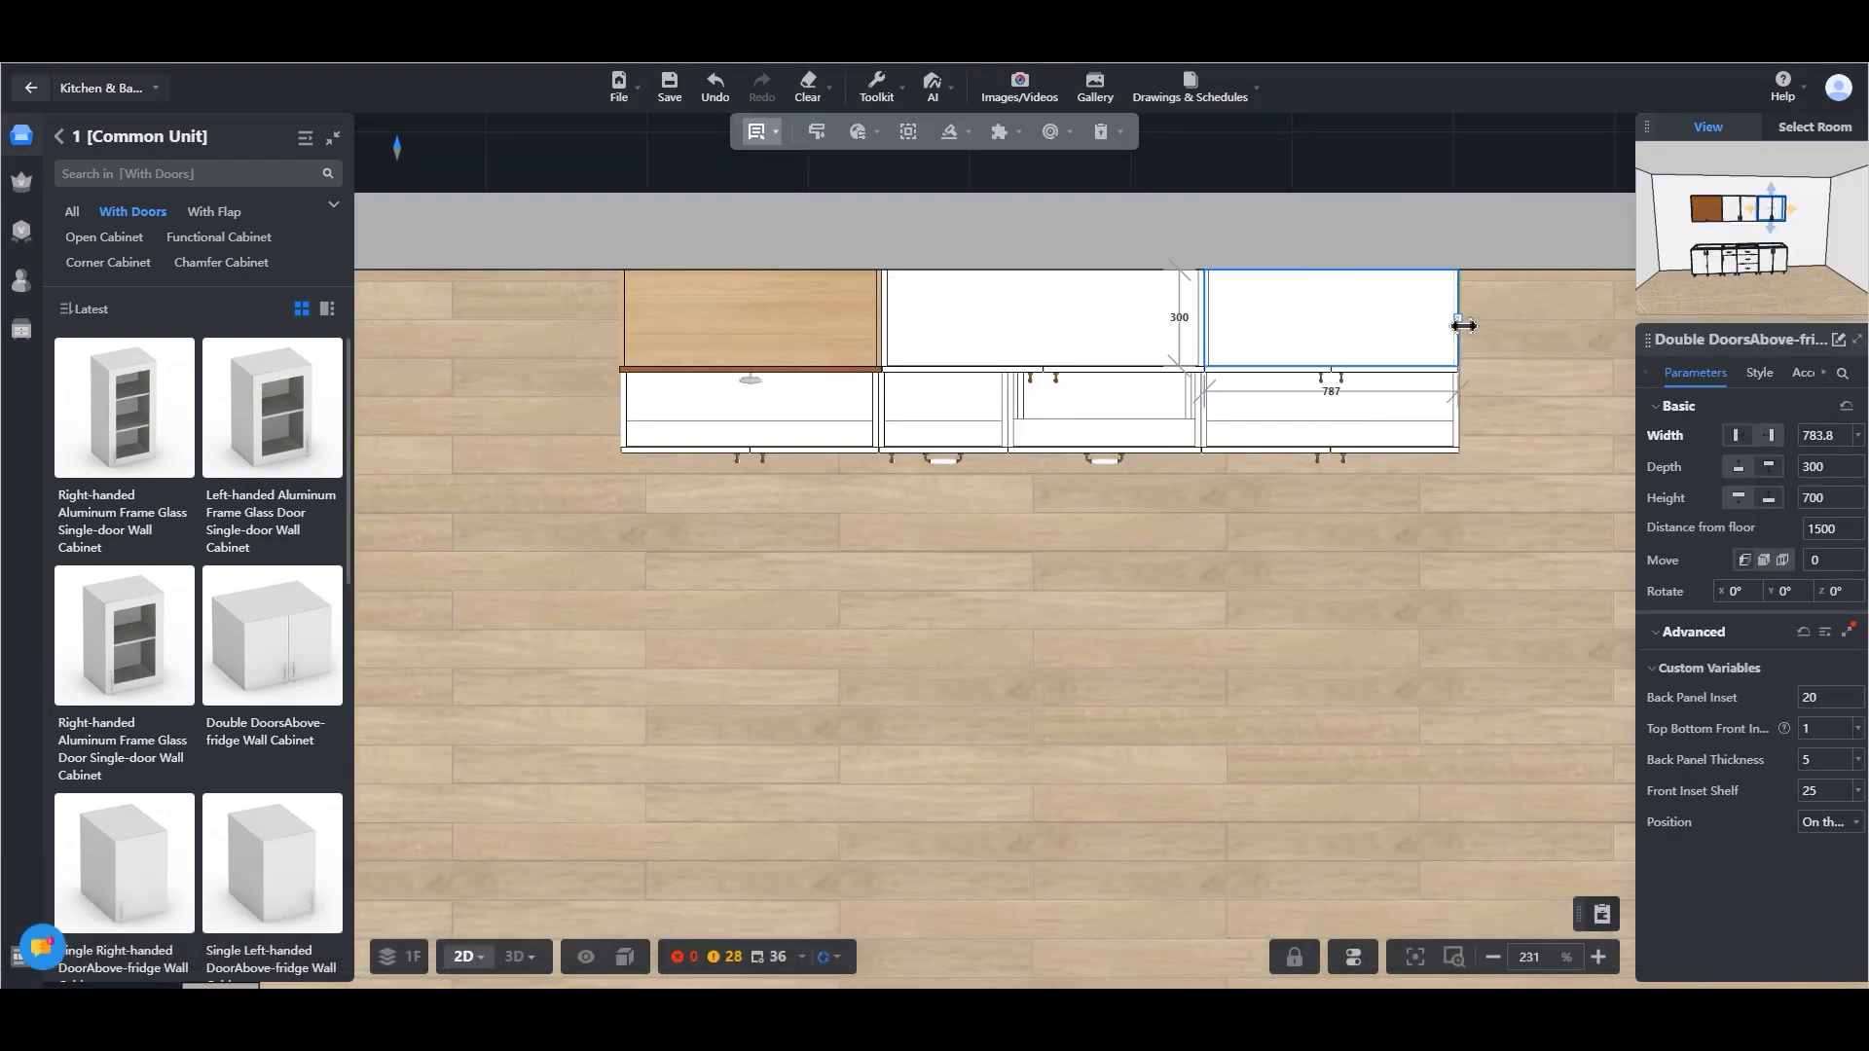
pyautogui.click(510, 964)
pyautogui.click(1242, 784)
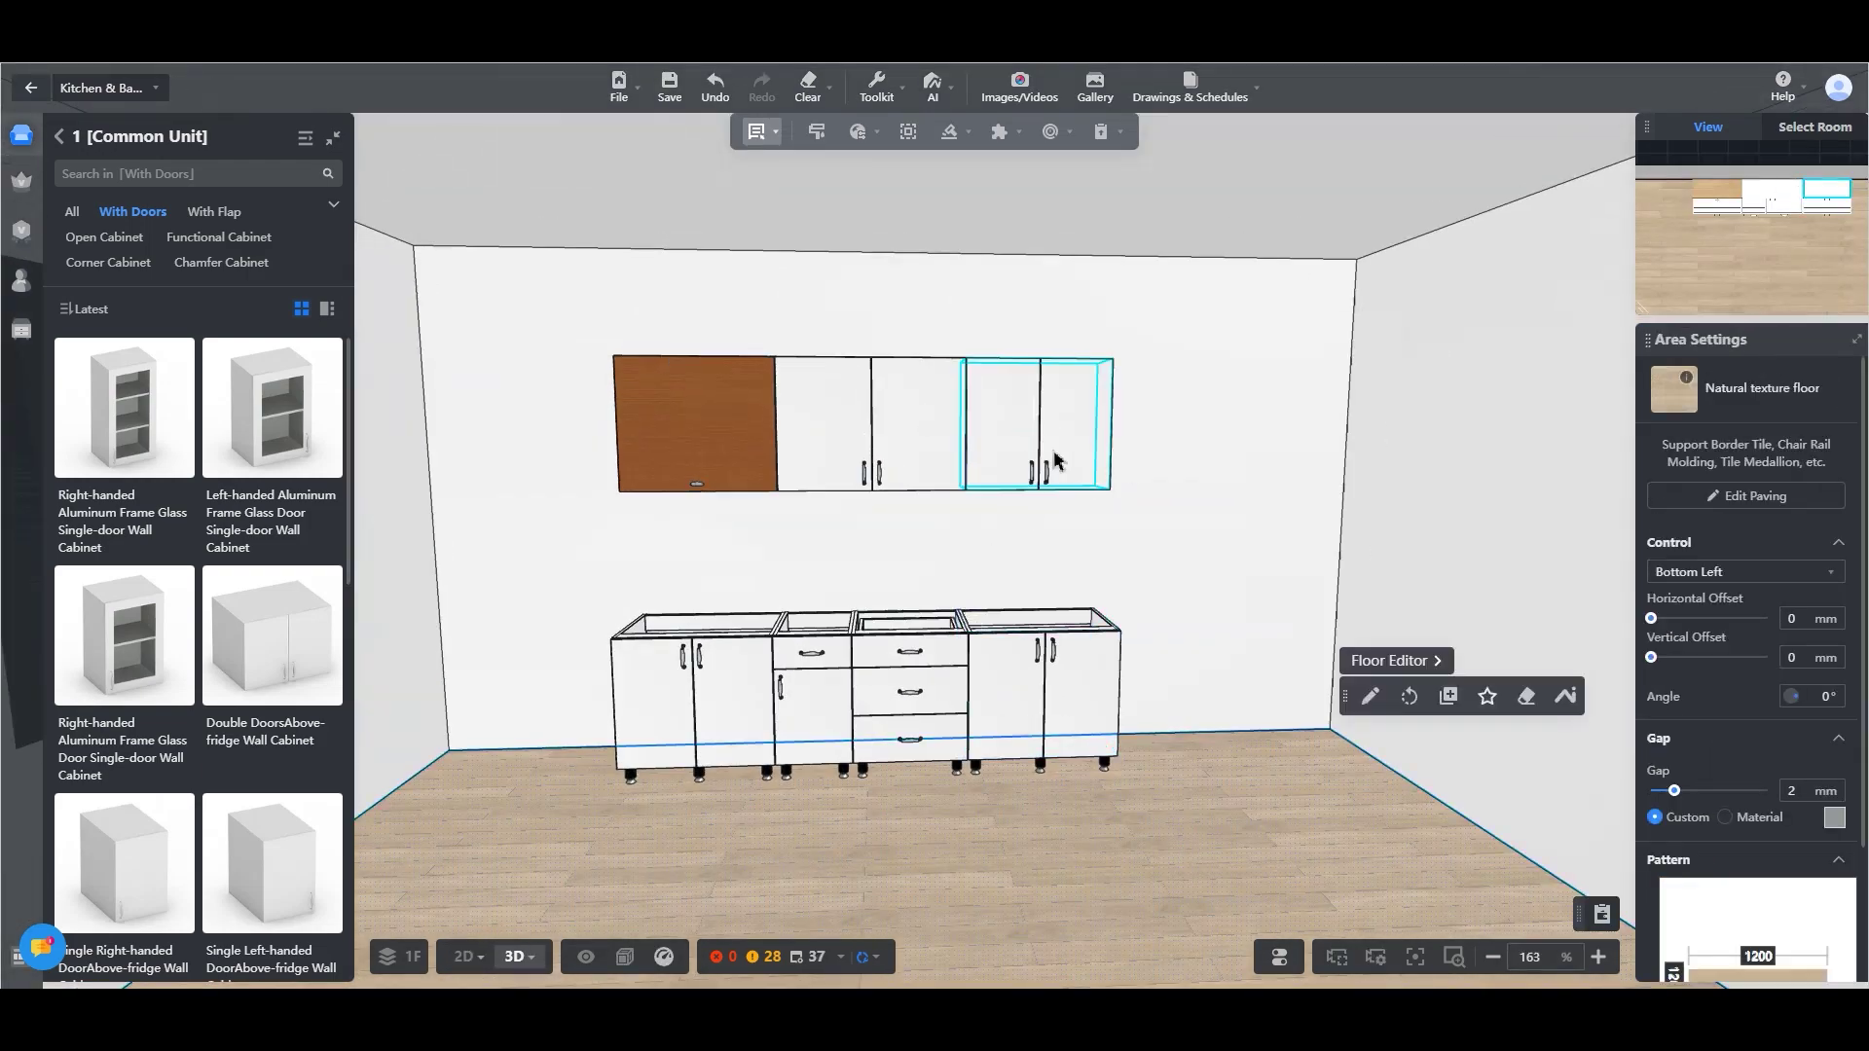
# Place a Right Single Door Double-drawer Appliance High Cabinet from the Tall Cabinet category on the back wall, between the cabinet row and the corner
pyautogui.click(453, 964)
pyautogui.click(60, 137)
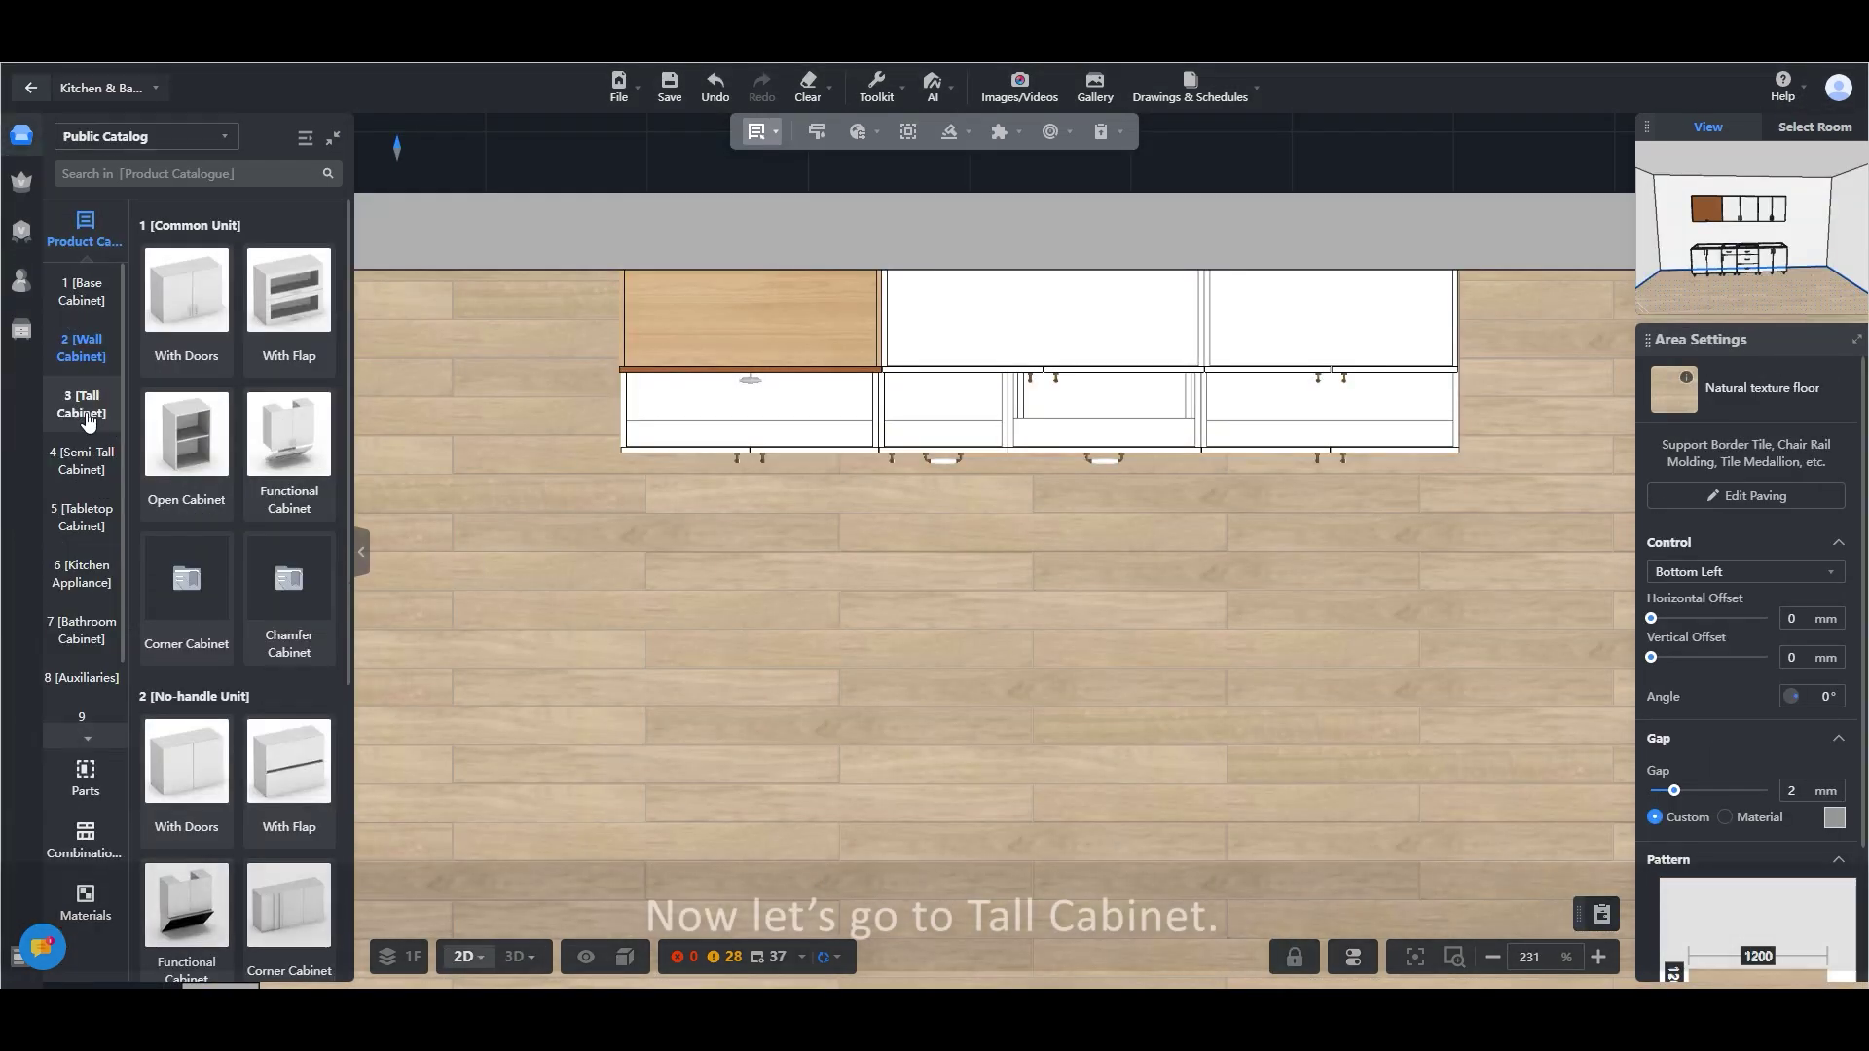
pyautogui.click(79, 408)
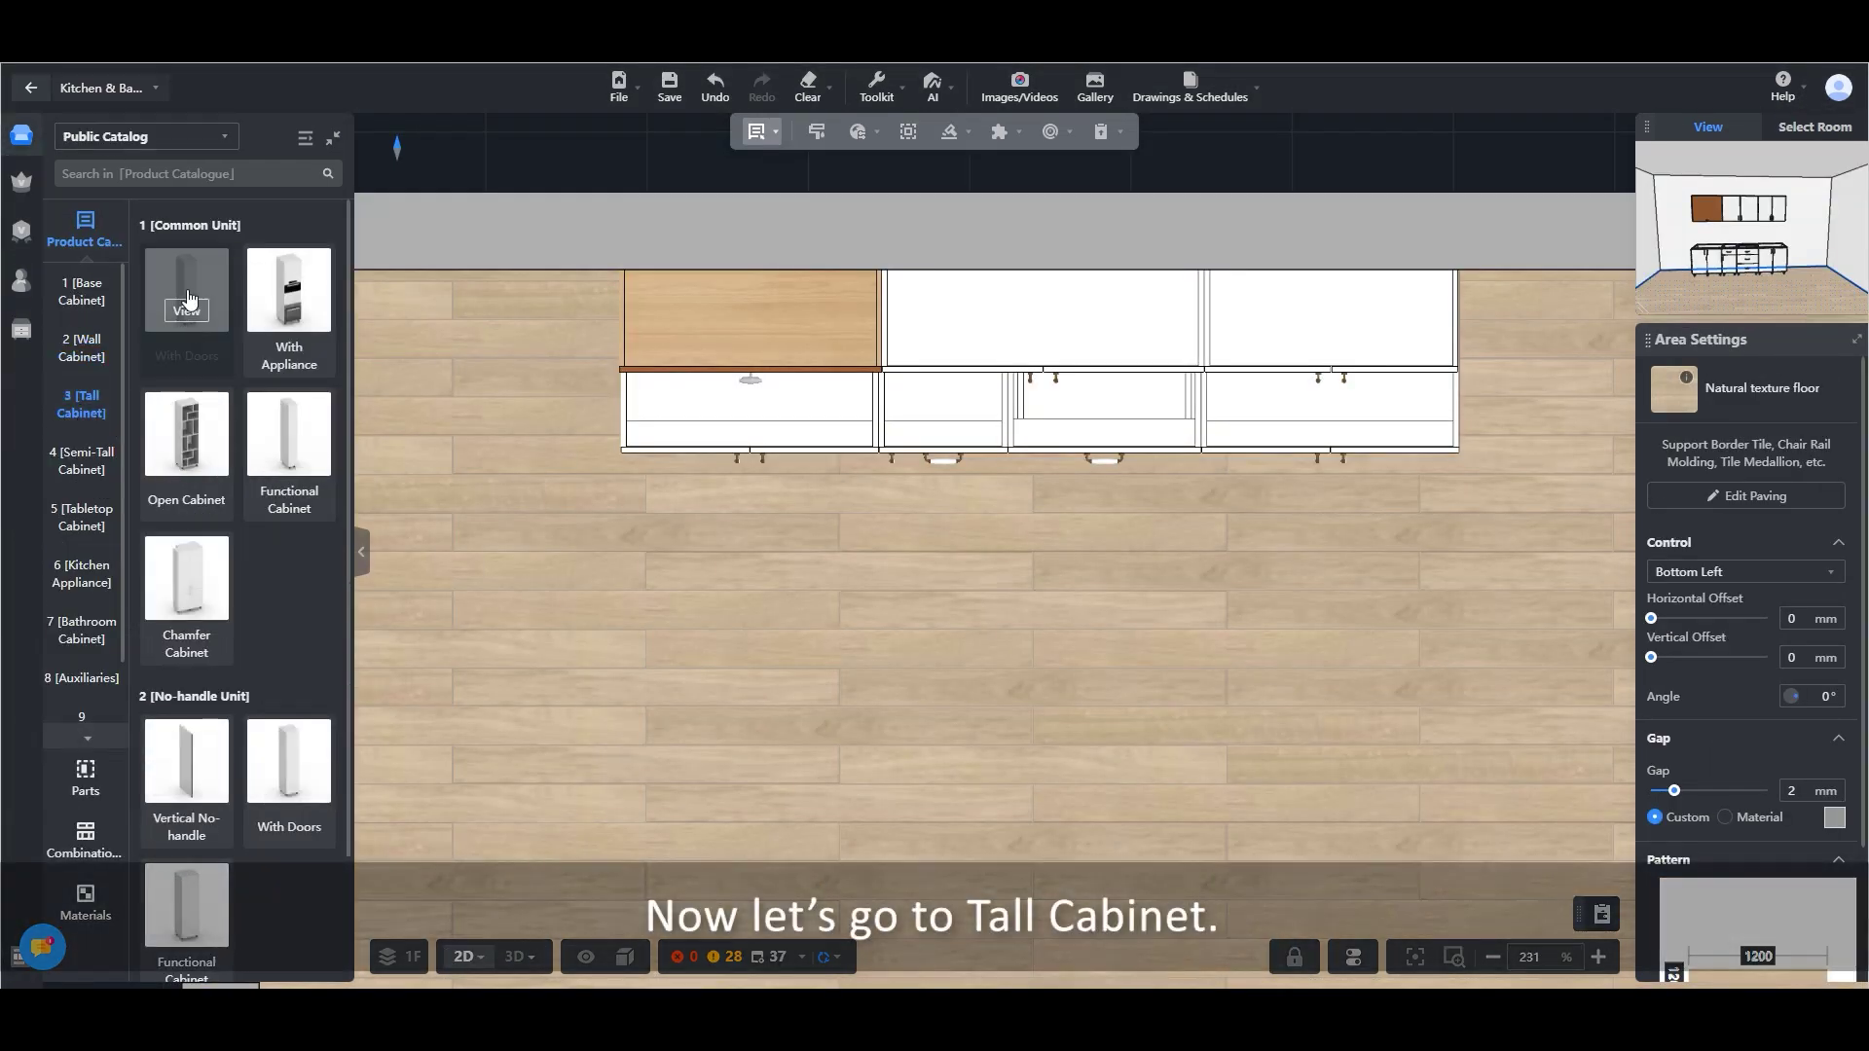
pyautogui.click(268, 321)
pyautogui.click(123, 407)
pyautogui.scroll(-6, 1413, 588)
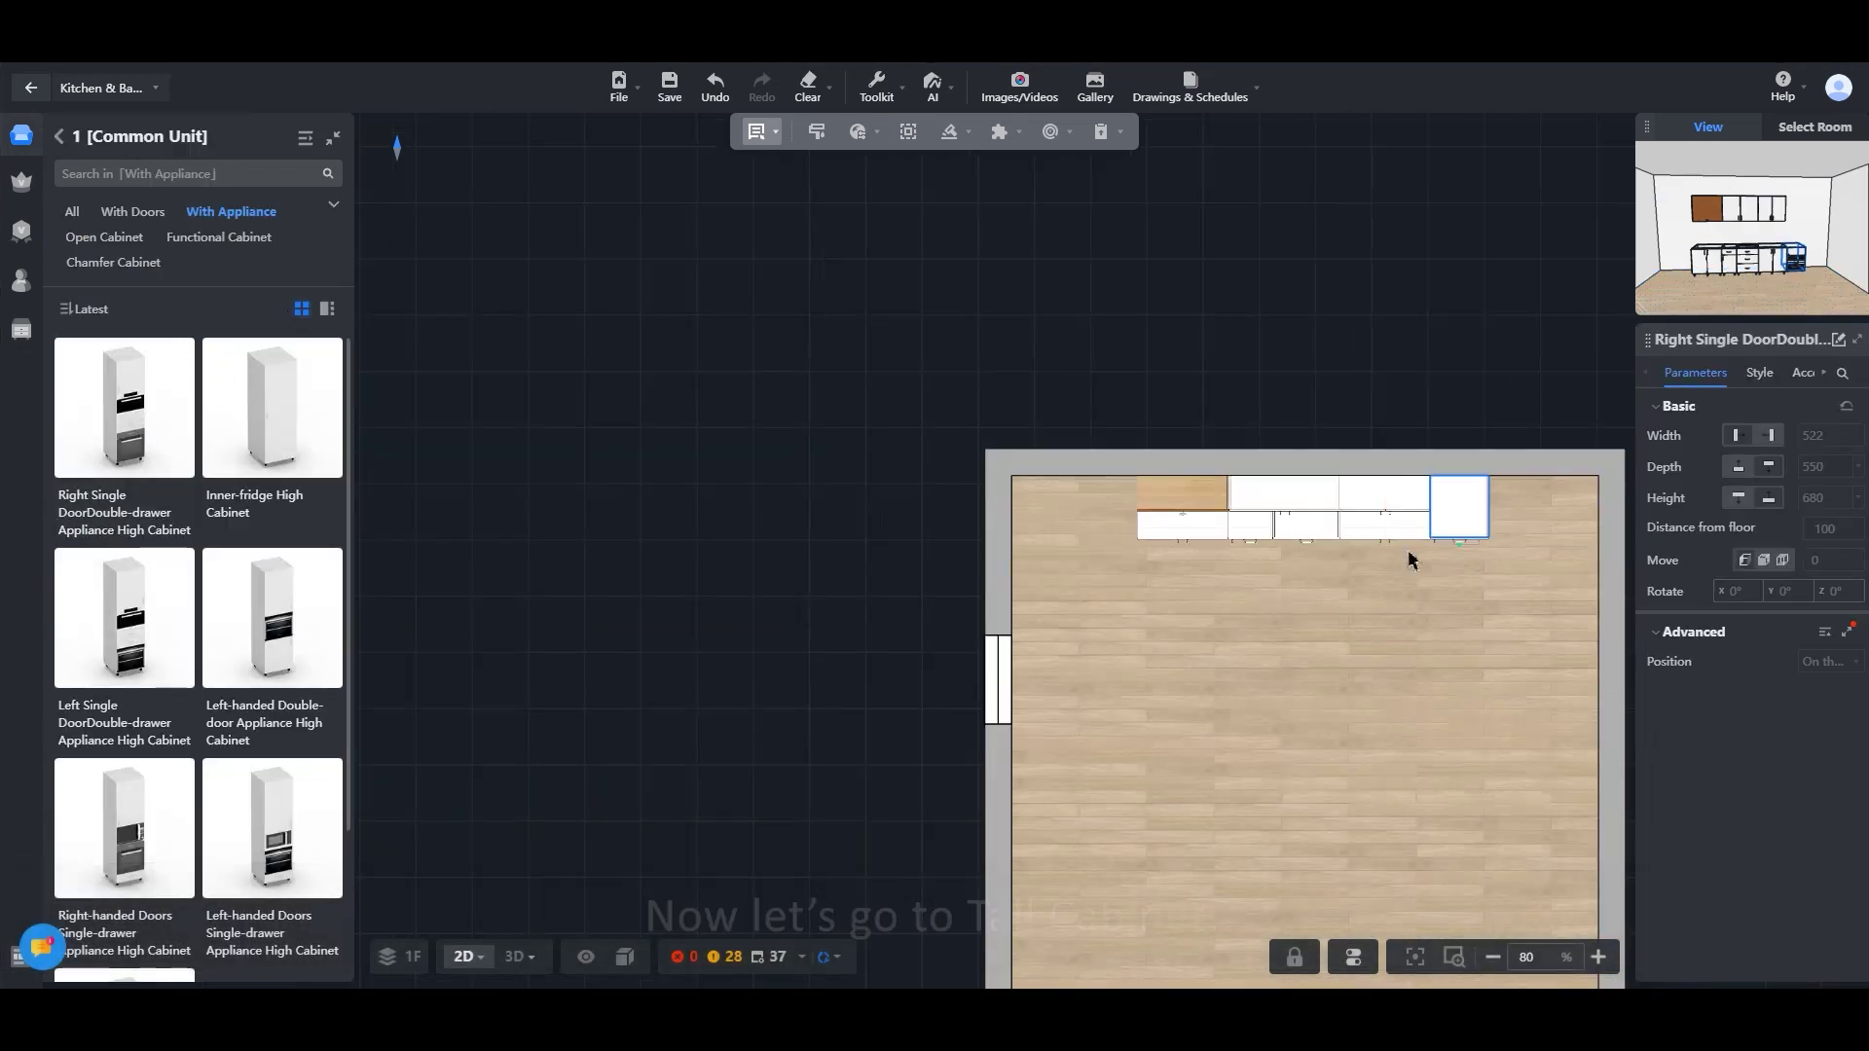
pyautogui.click(1539, 506)
pyautogui.moveTo(1473, 664); pyautogui.dragTo(1273, 668, button='right')
pyautogui.scroll(3, 1412, 583)
# Move the tall appliance cabinet up against the cabinet row in 3D by setting the gap between them to 0
pyautogui.click(517, 956)
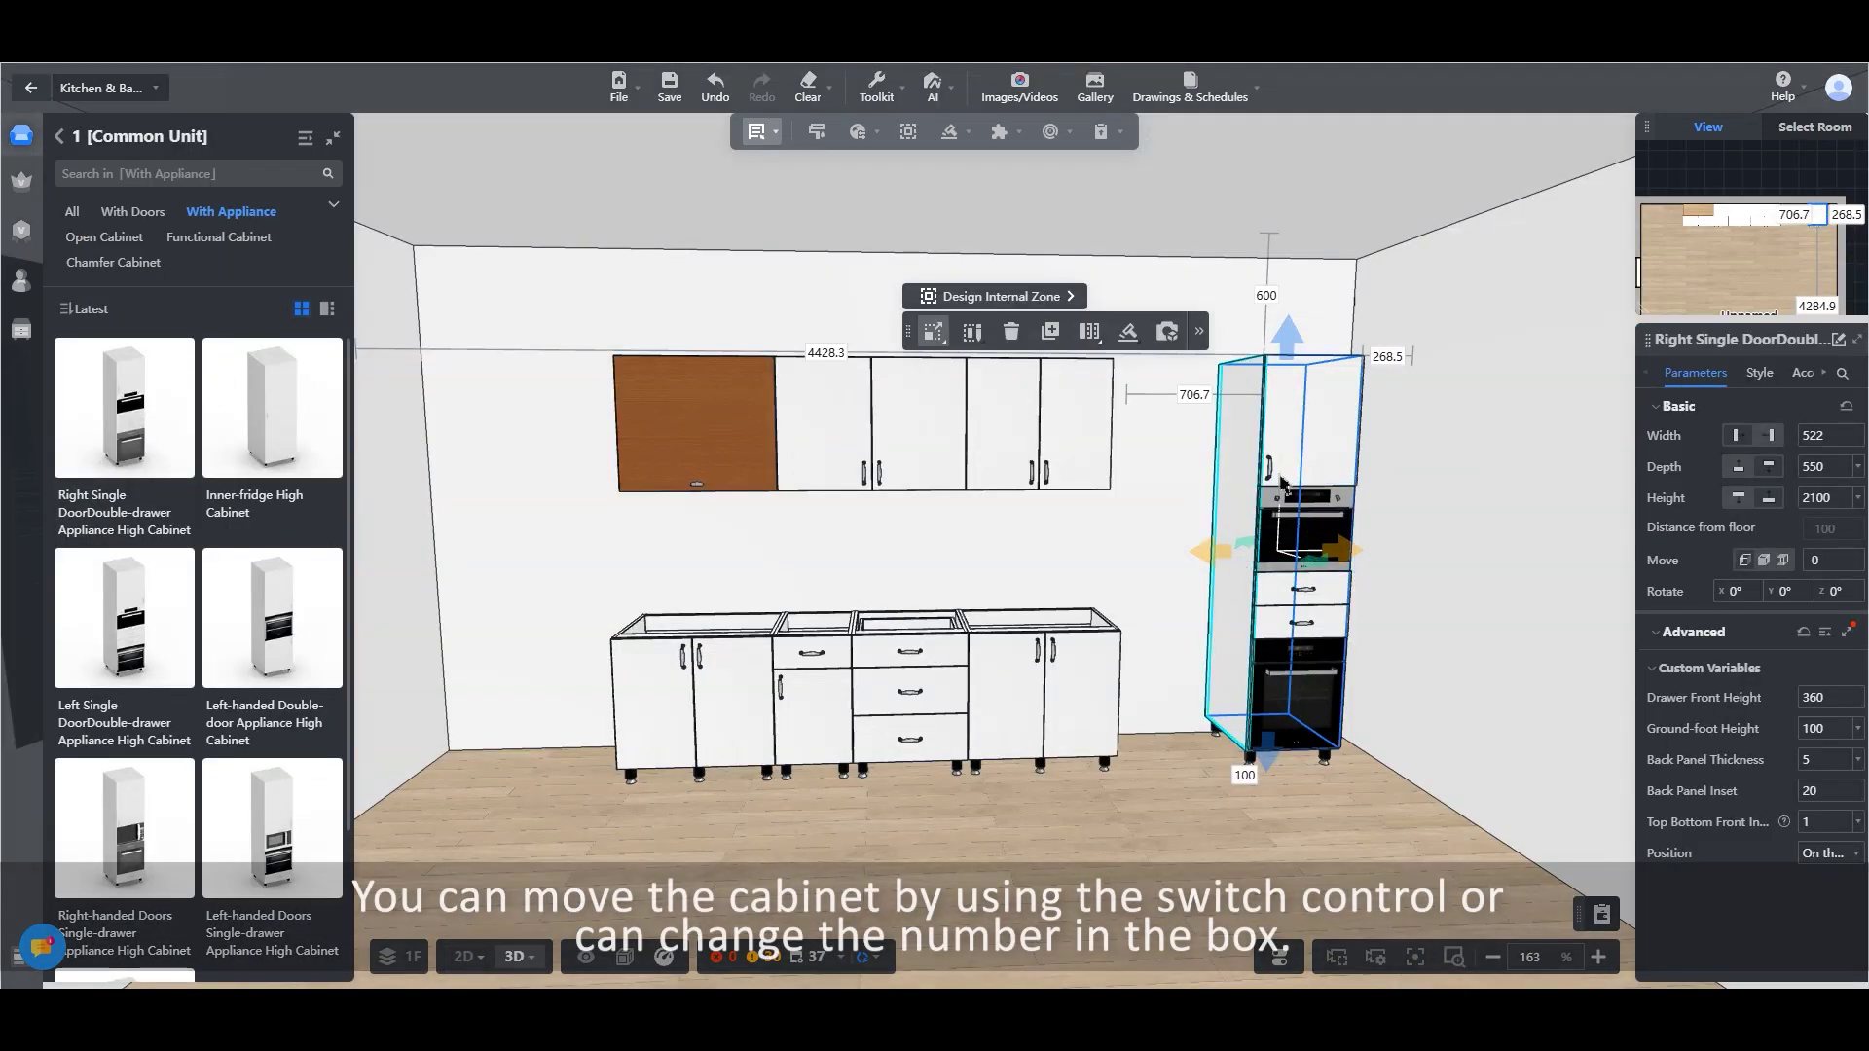
pyautogui.moveTo(930, 333)
pyautogui.click(938, 447)
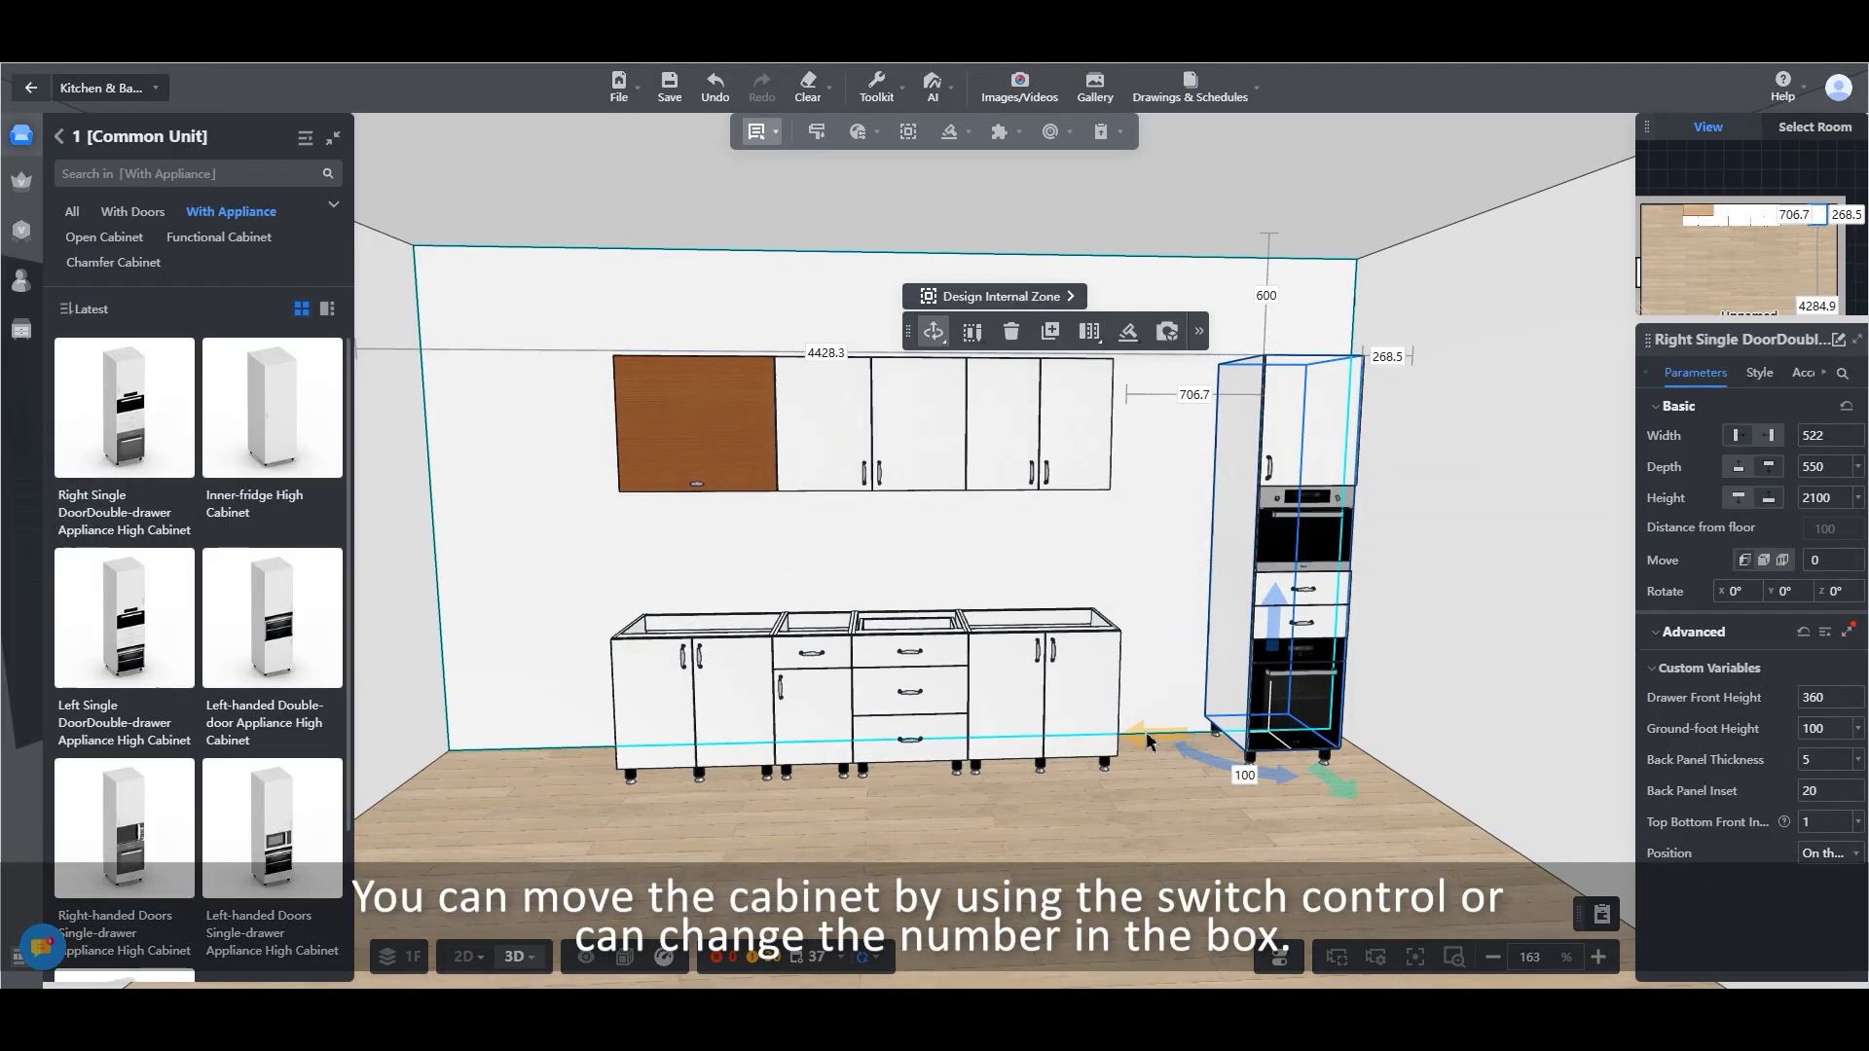
pyautogui.moveTo(1156, 737); pyautogui.dragTo(1197, 761)
pyautogui.click(1190, 395)
pyautogui.write('0')
pyautogui.press('Return')
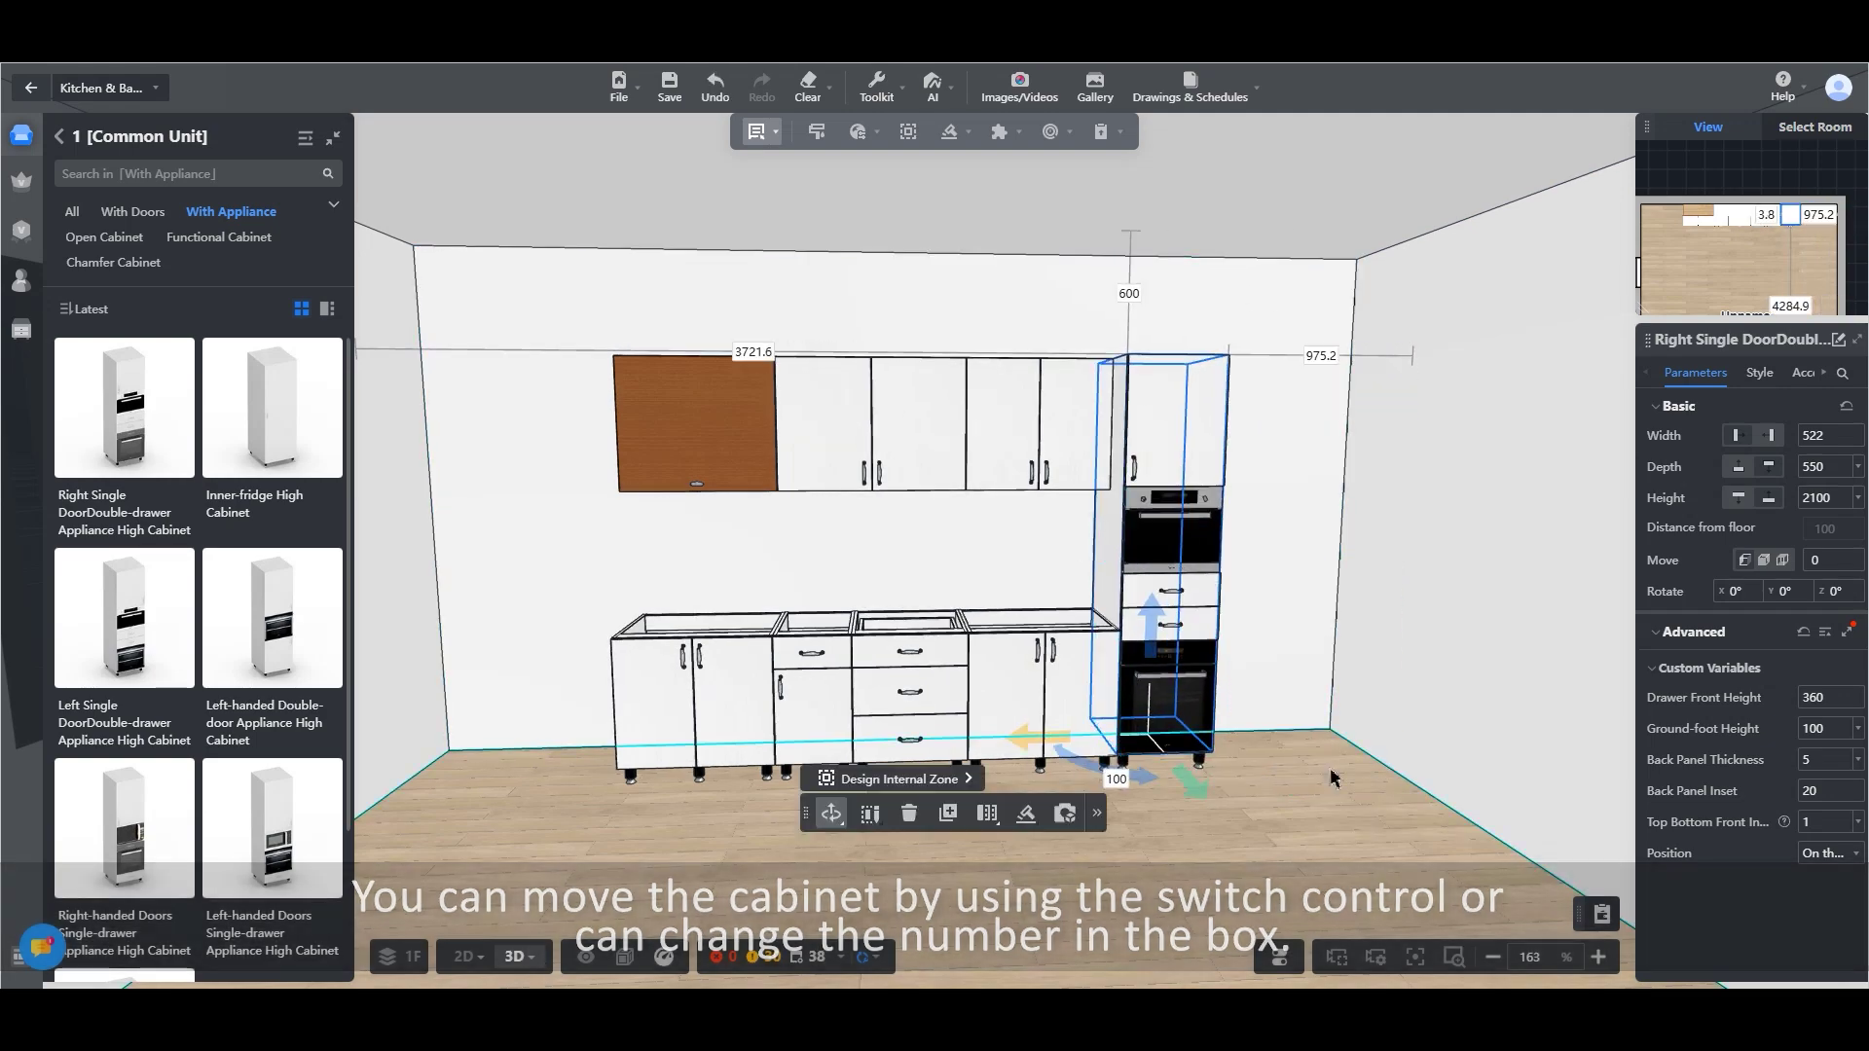
pyautogui.moveTo(1331, 776); pyautogui.dragTo(1285, 822)
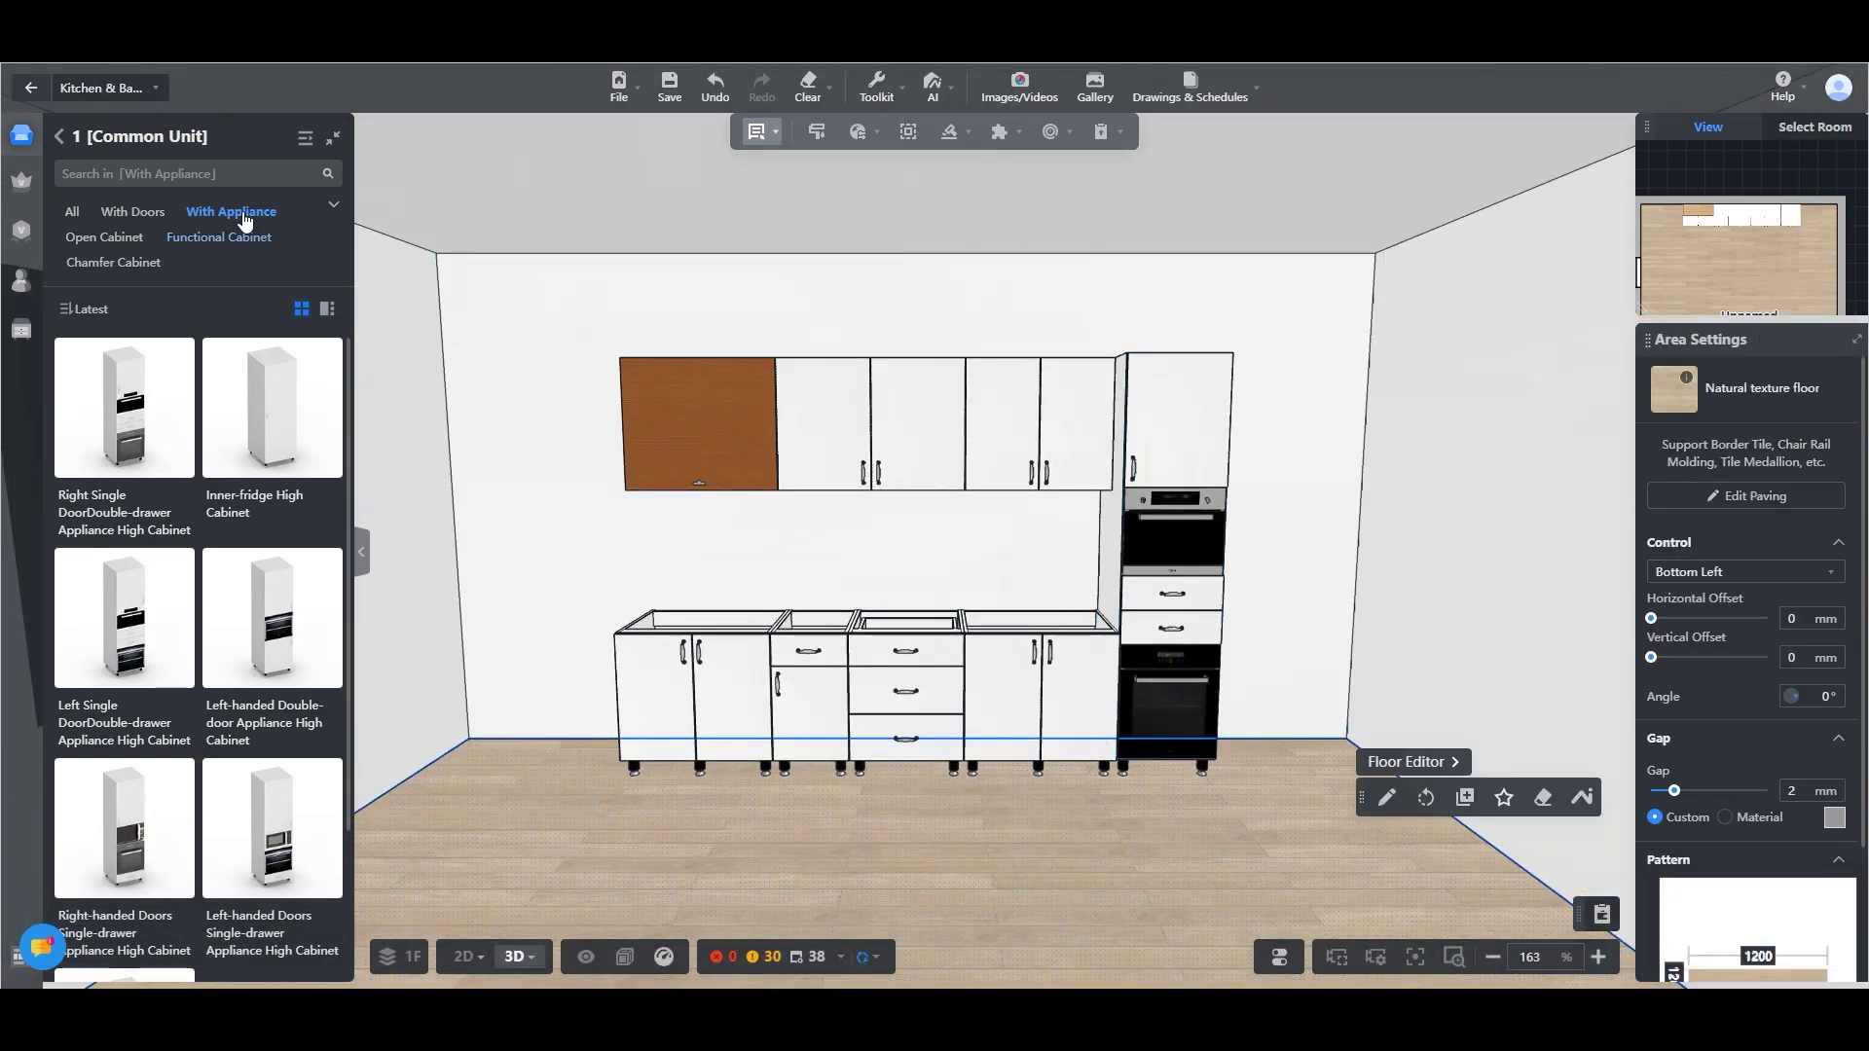
# Place a Single Door Six-layer Lateral Pull-out High Cabinet from the Functional Cabinet category in the far corner beyond the tall appliance cabinet
pyautogui.click(62, 138)
pyautogui.click(289, 414)
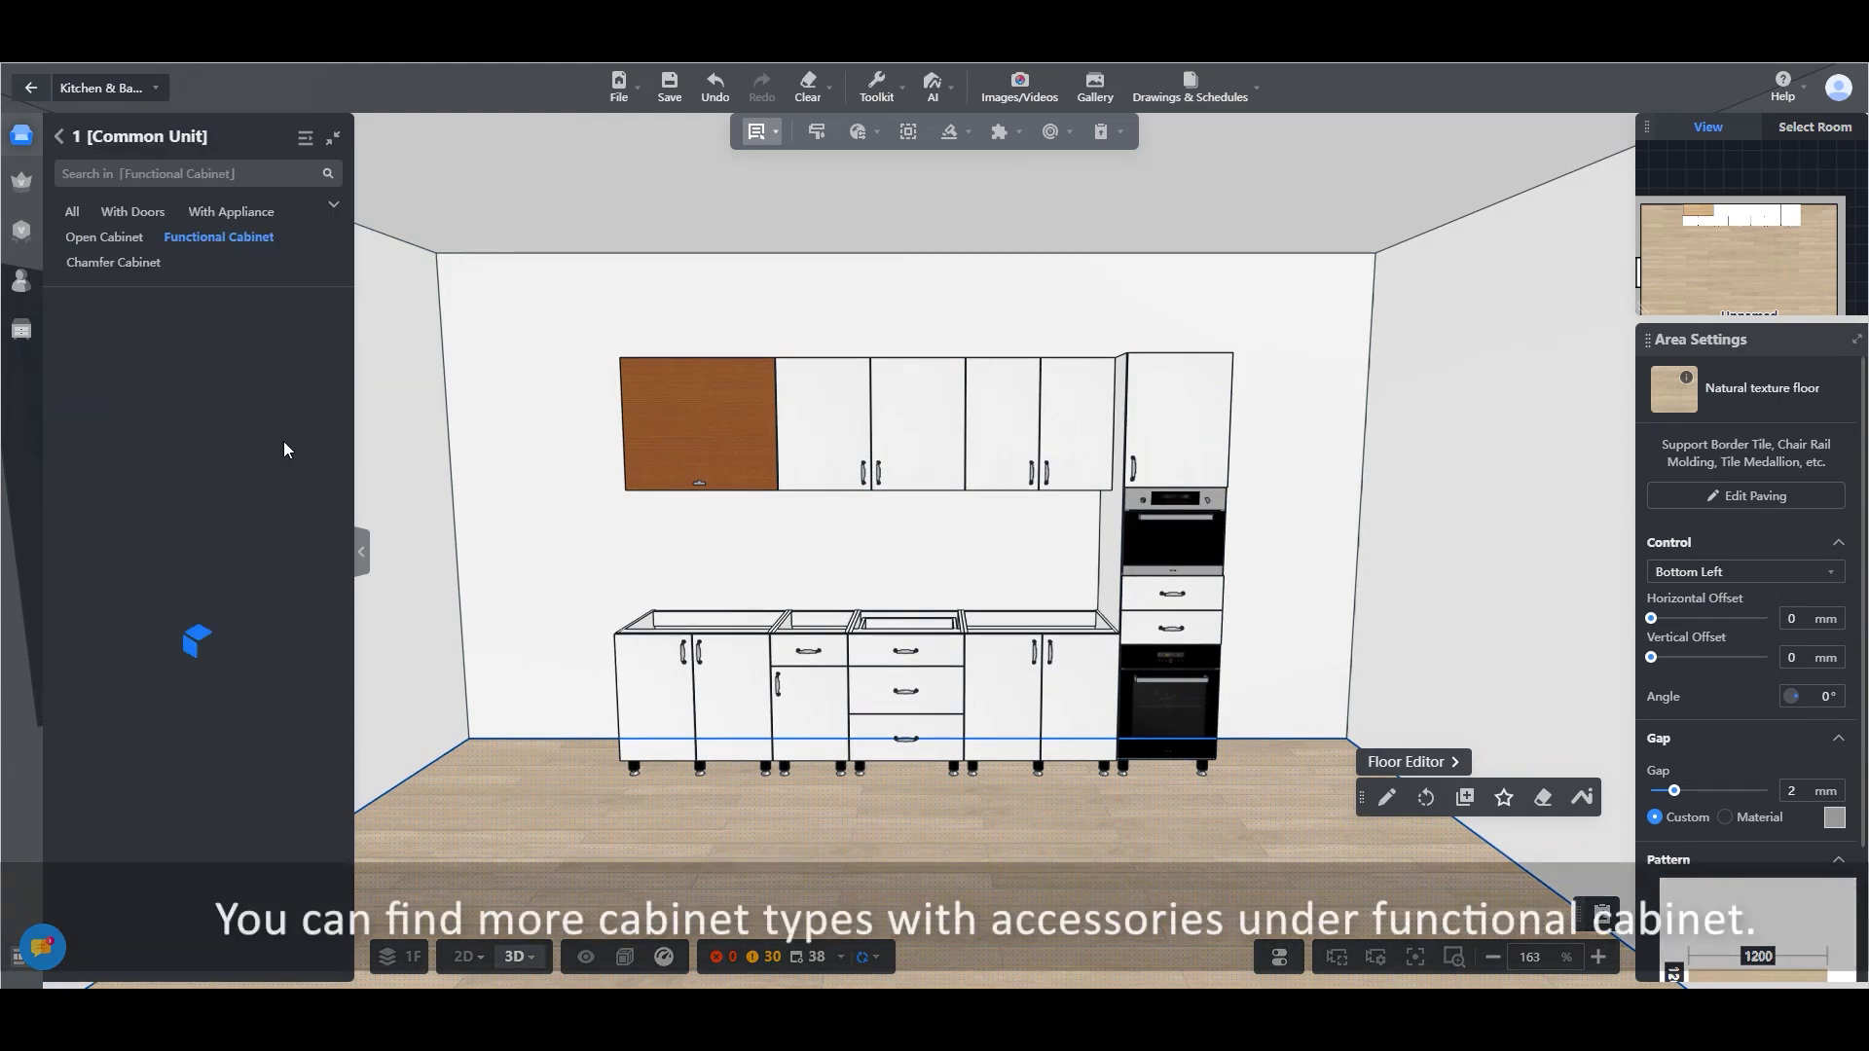
pyautogui.scroll(-3, 146, 643)
pyautogui.scroll(-3, 269, 687)
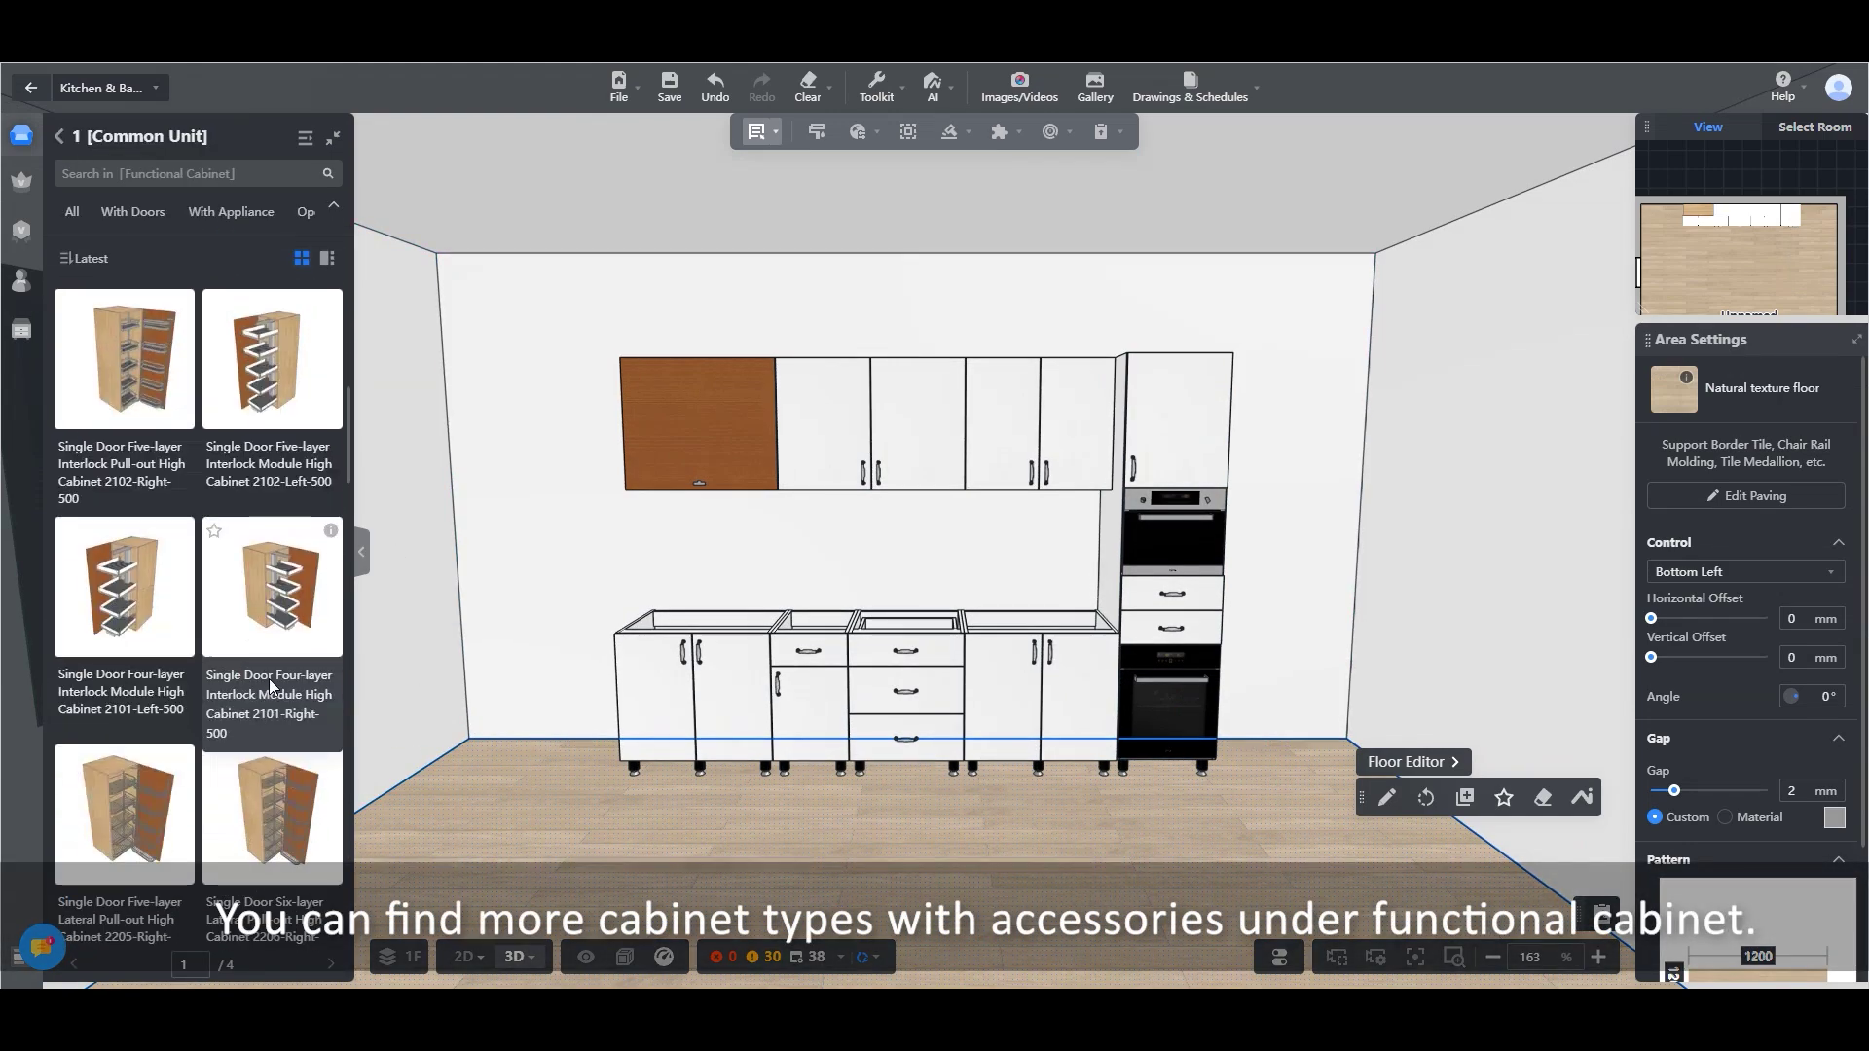
pyautogui.click(296, 838)
pyautogui.click(1256, 601)
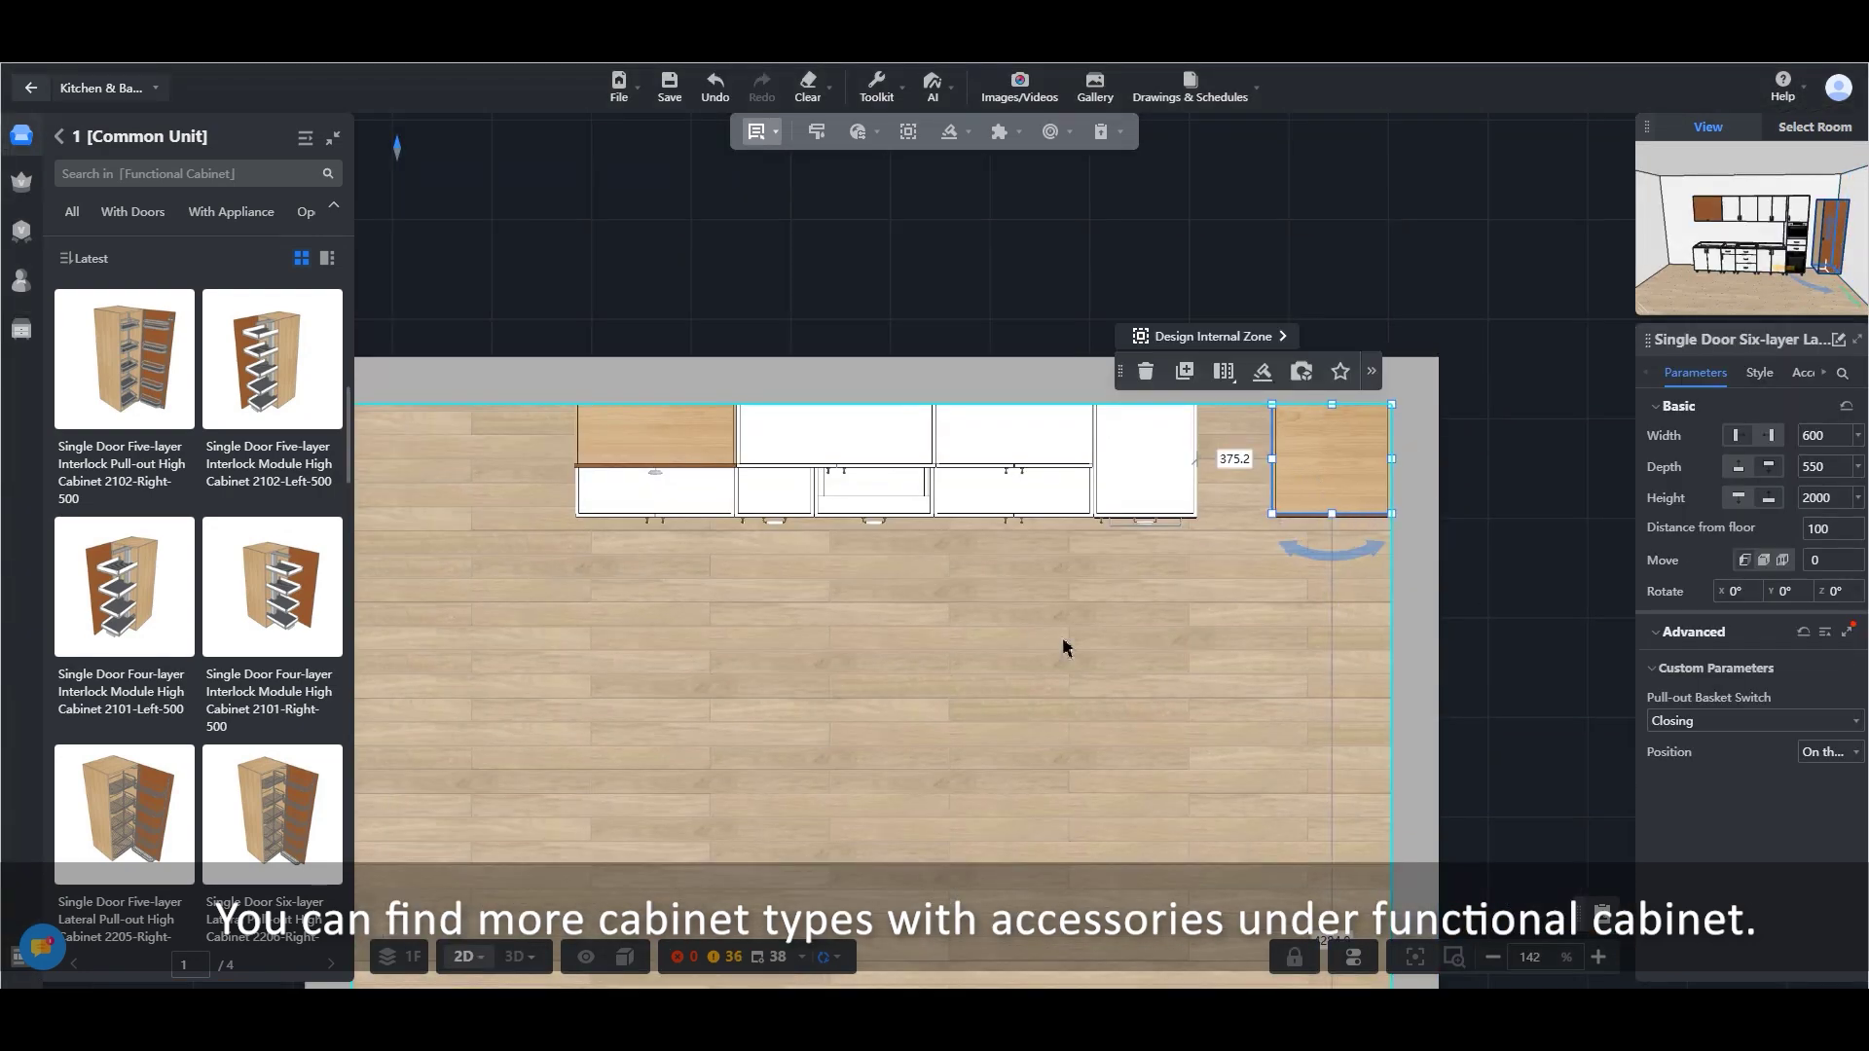
pyautogui.click(1134, 701)
# Fill the gap between the appliance cabinet and the corner cabinet with a Right-handed Doors High Cabinet, 375.2 mm wide
pyautogui.click(58, 136)
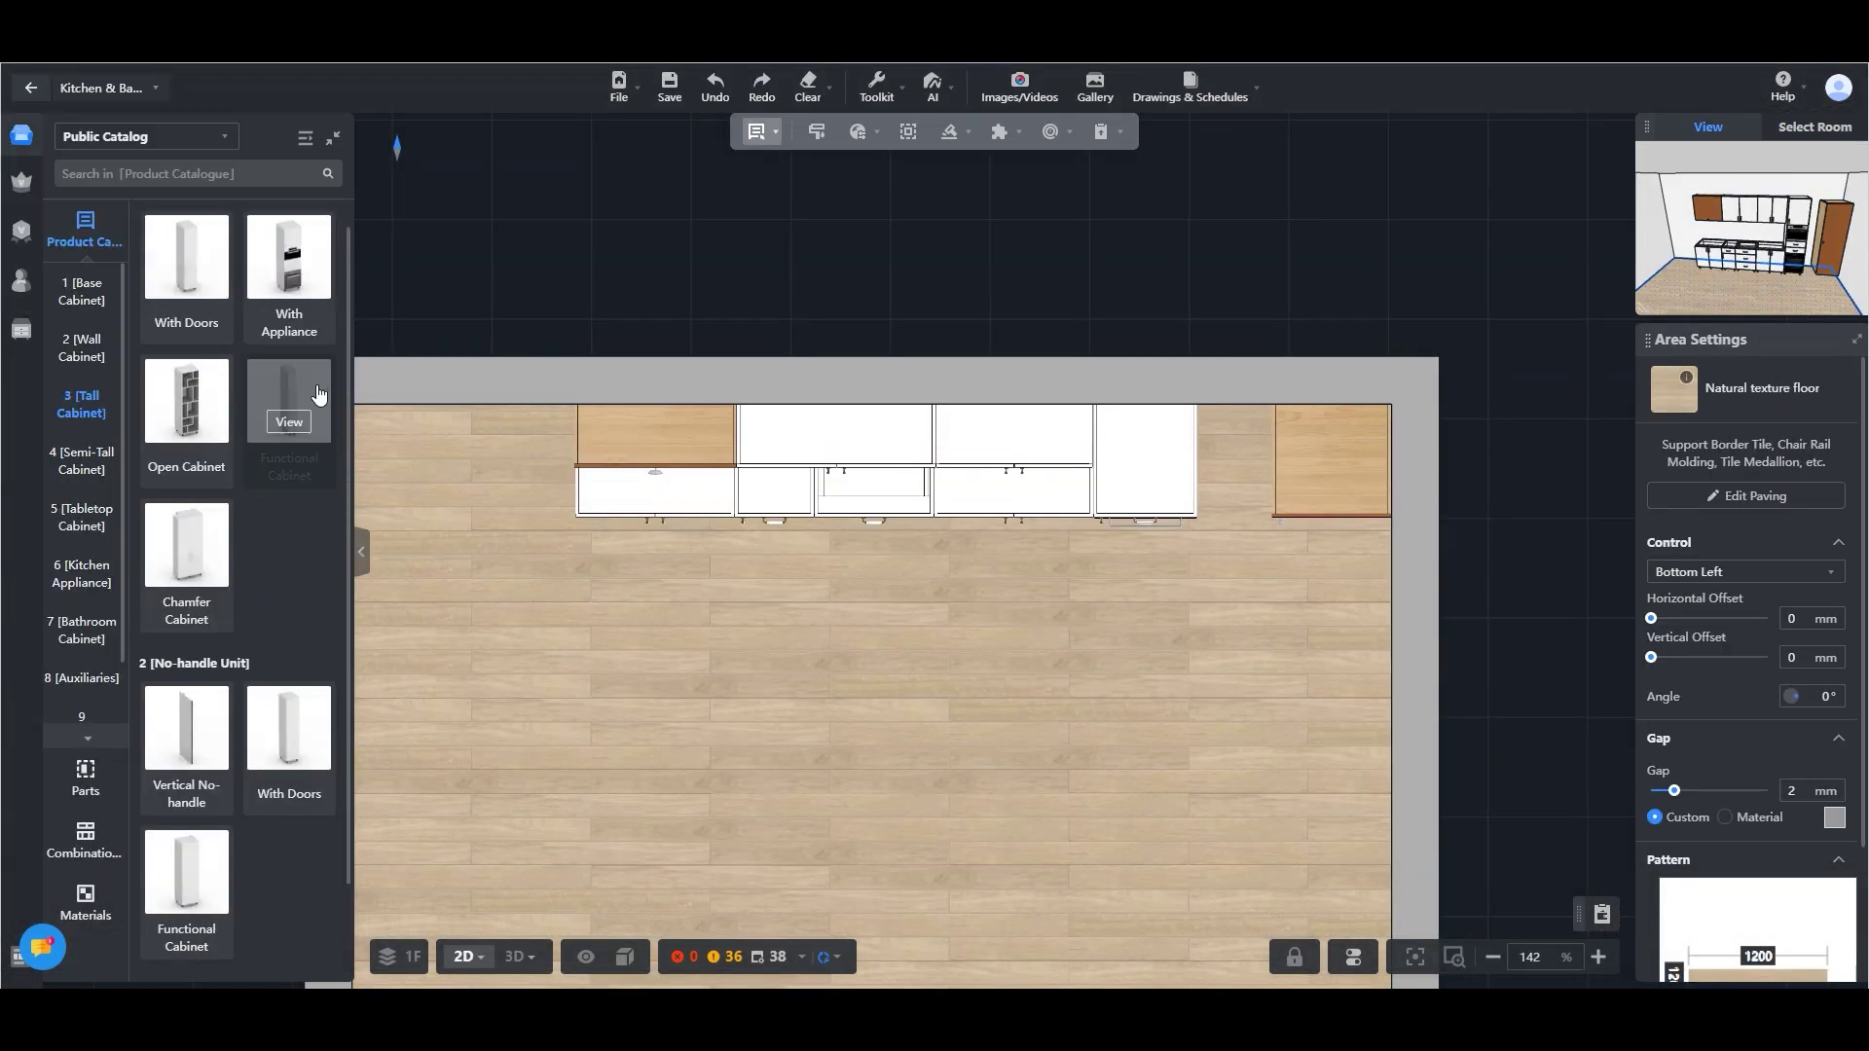
pyautogui.click(302, 404)
pyautogui.click(132, 211)
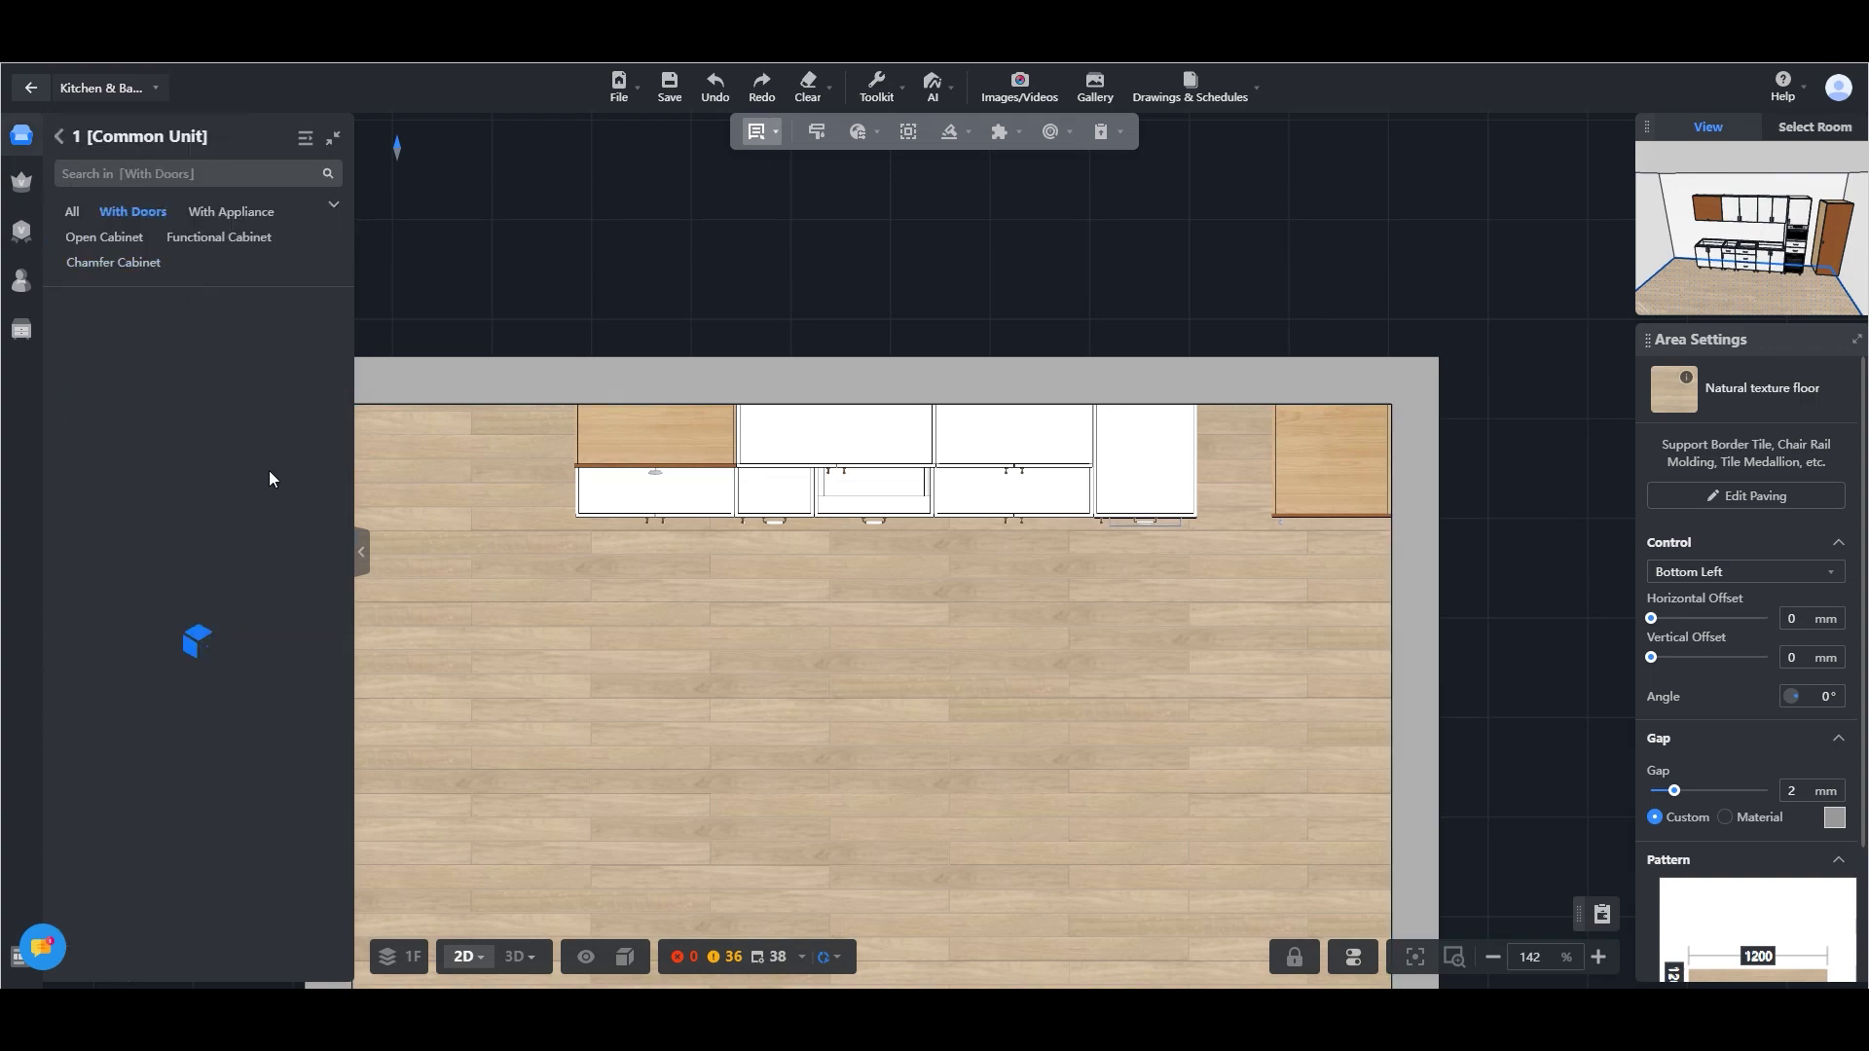
pyautogui.click(271, 438)
pyautogui.click(1305, 639)
pyautogui.click(516, 957)
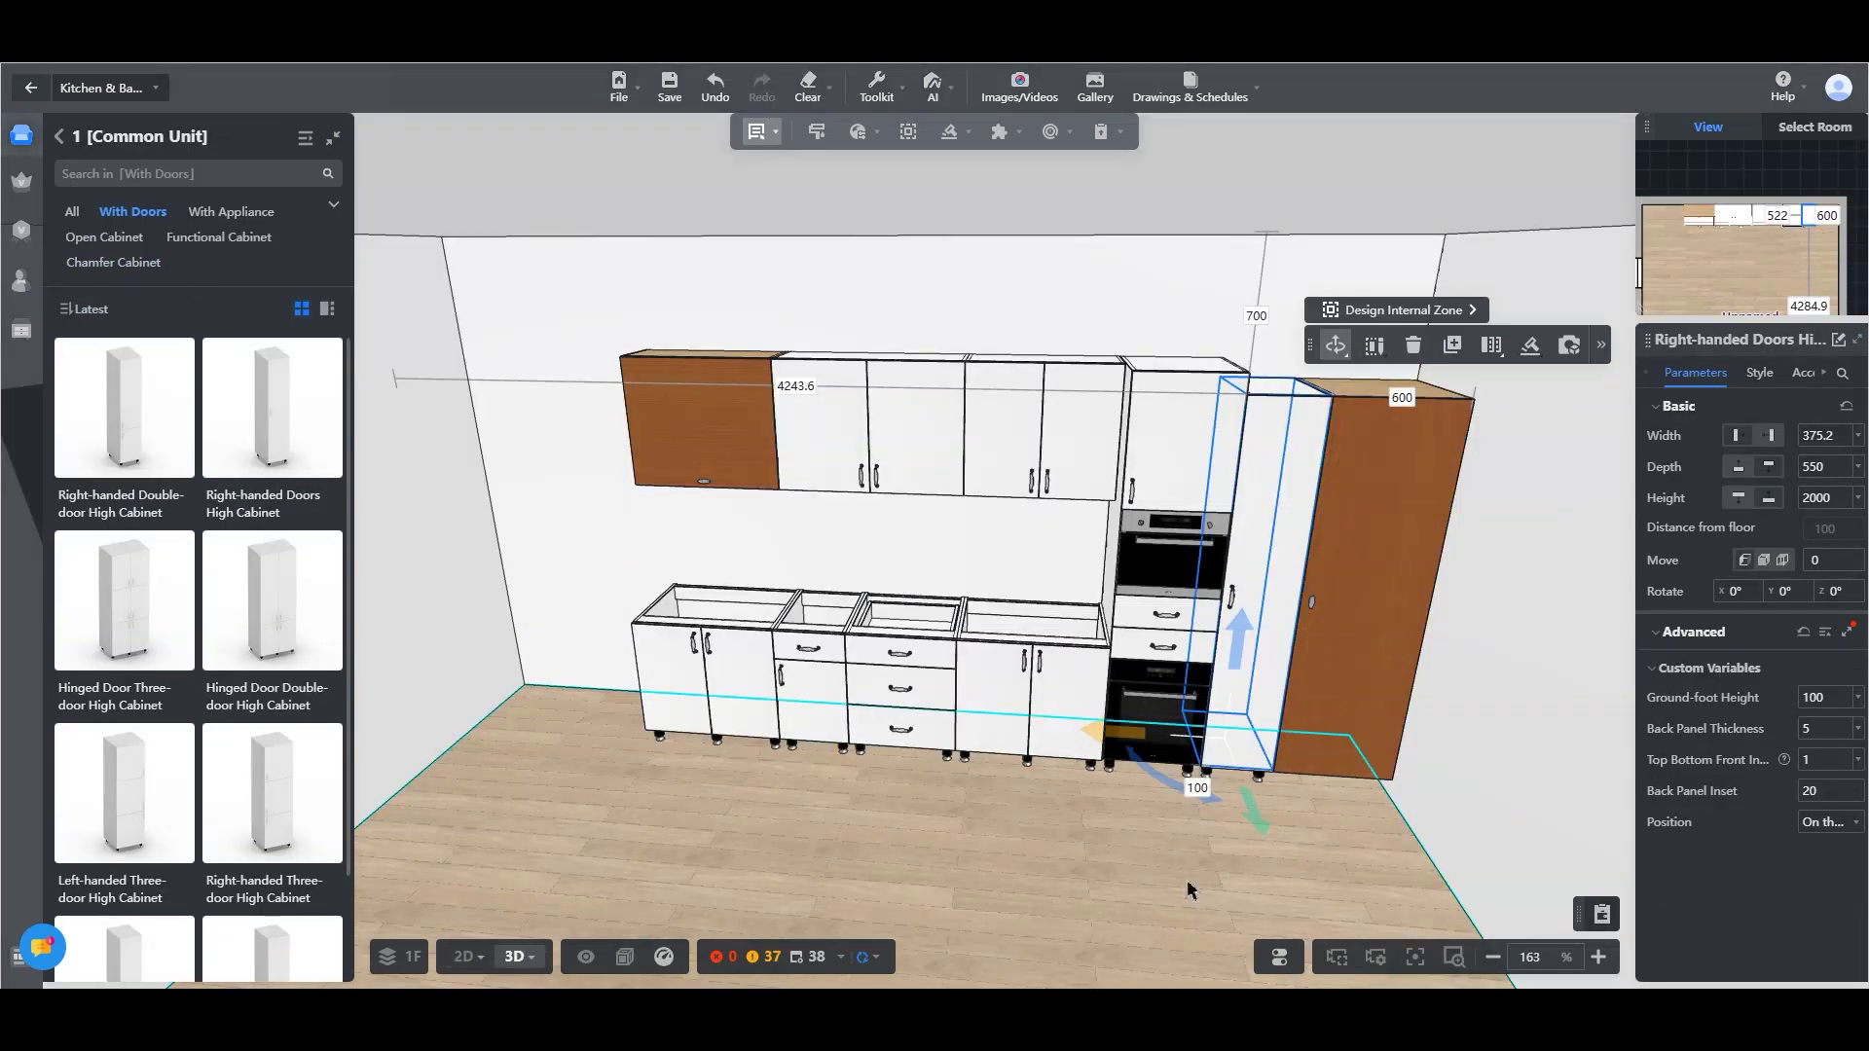
# Scale the single-door tall cabinet and the corner pull-out cabinet up to a height of 2100 mm in 3D
pyautogui.moveTo(1289, 367)
pyautogui.moveTo(1287, 365); pyautogui.dragTo(1274, 337)
pyautogui.click(1382, 419)
pyautogui.moveTo(1389, 363); pyautogui.dragTo(1386, 341)
pyautogui.moveTo(867, 896); pyautogui.dragTo(985, 864)
# Place a High Cabinet End Panel (Left) from the Auxiliaries category against the free end of the cabinet row in plan view
pyautogui.click(468, 957)
pyautogui.click(59, 136)
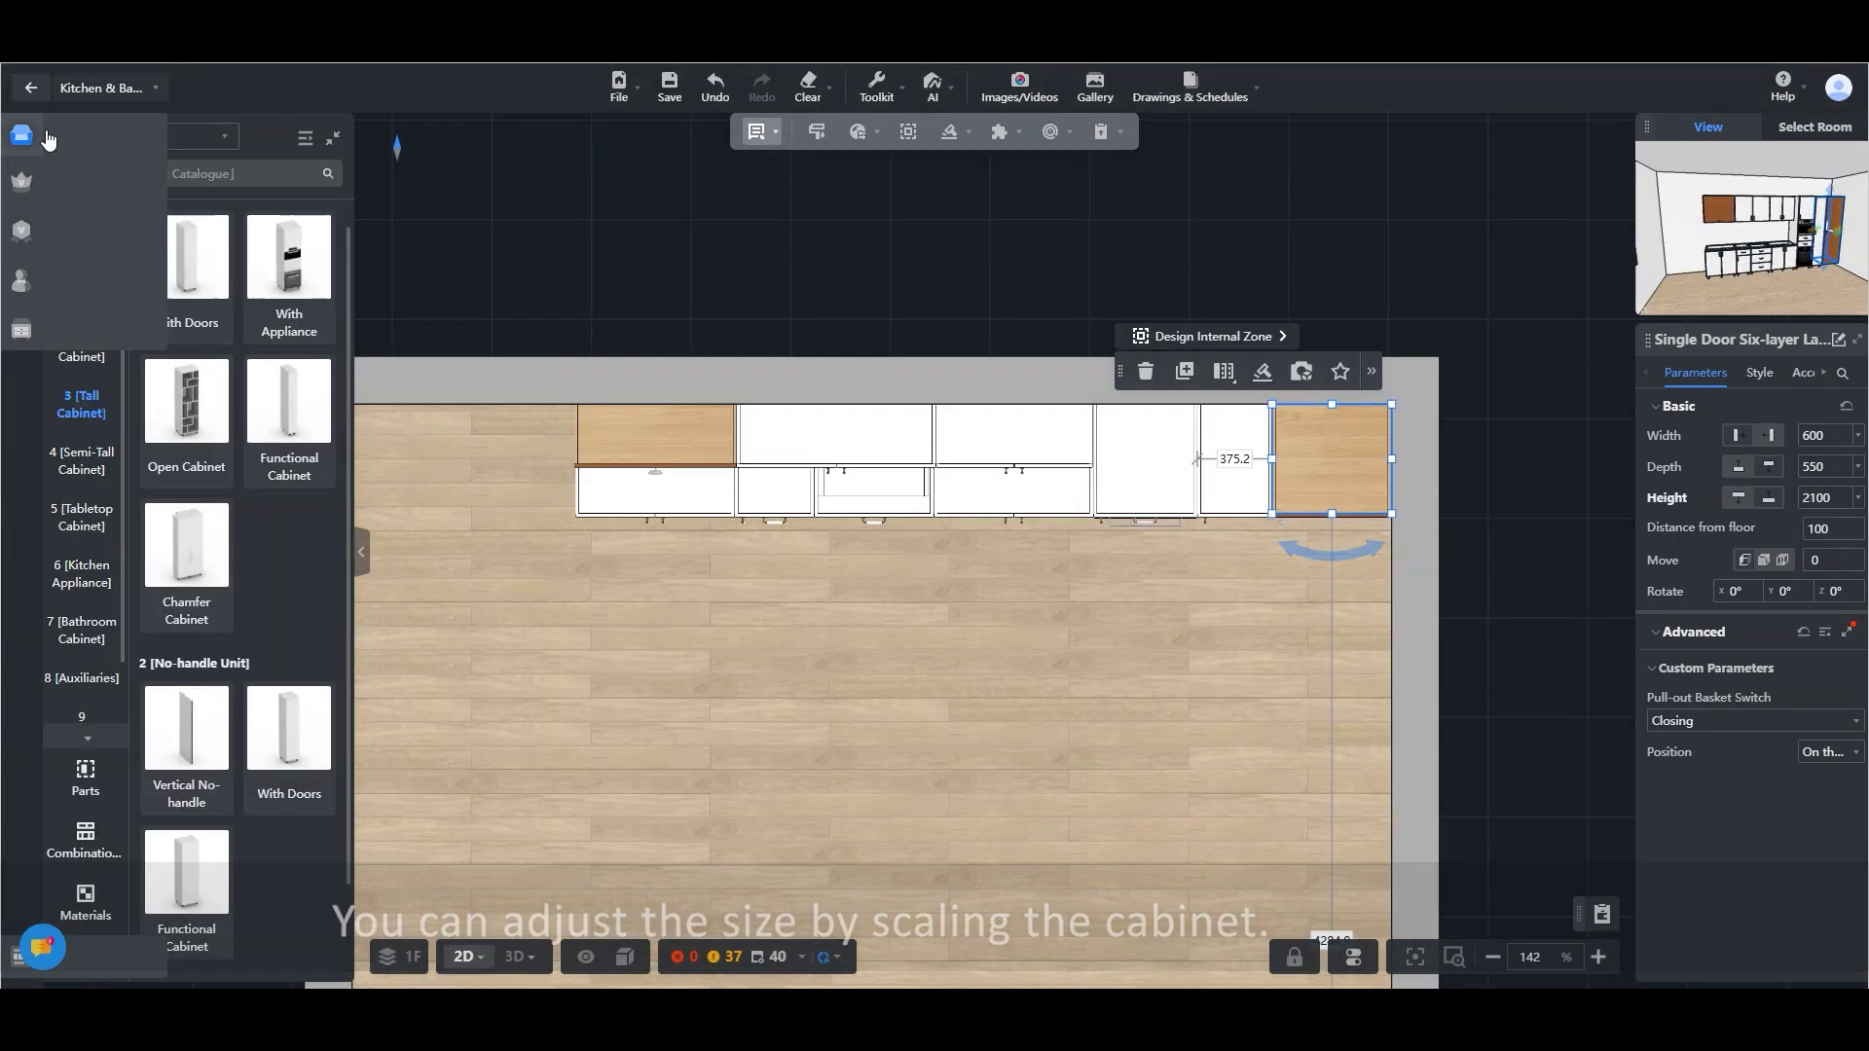
pyautogui.moveTo(548, 478); pyautogui.dragTo(679, 495)
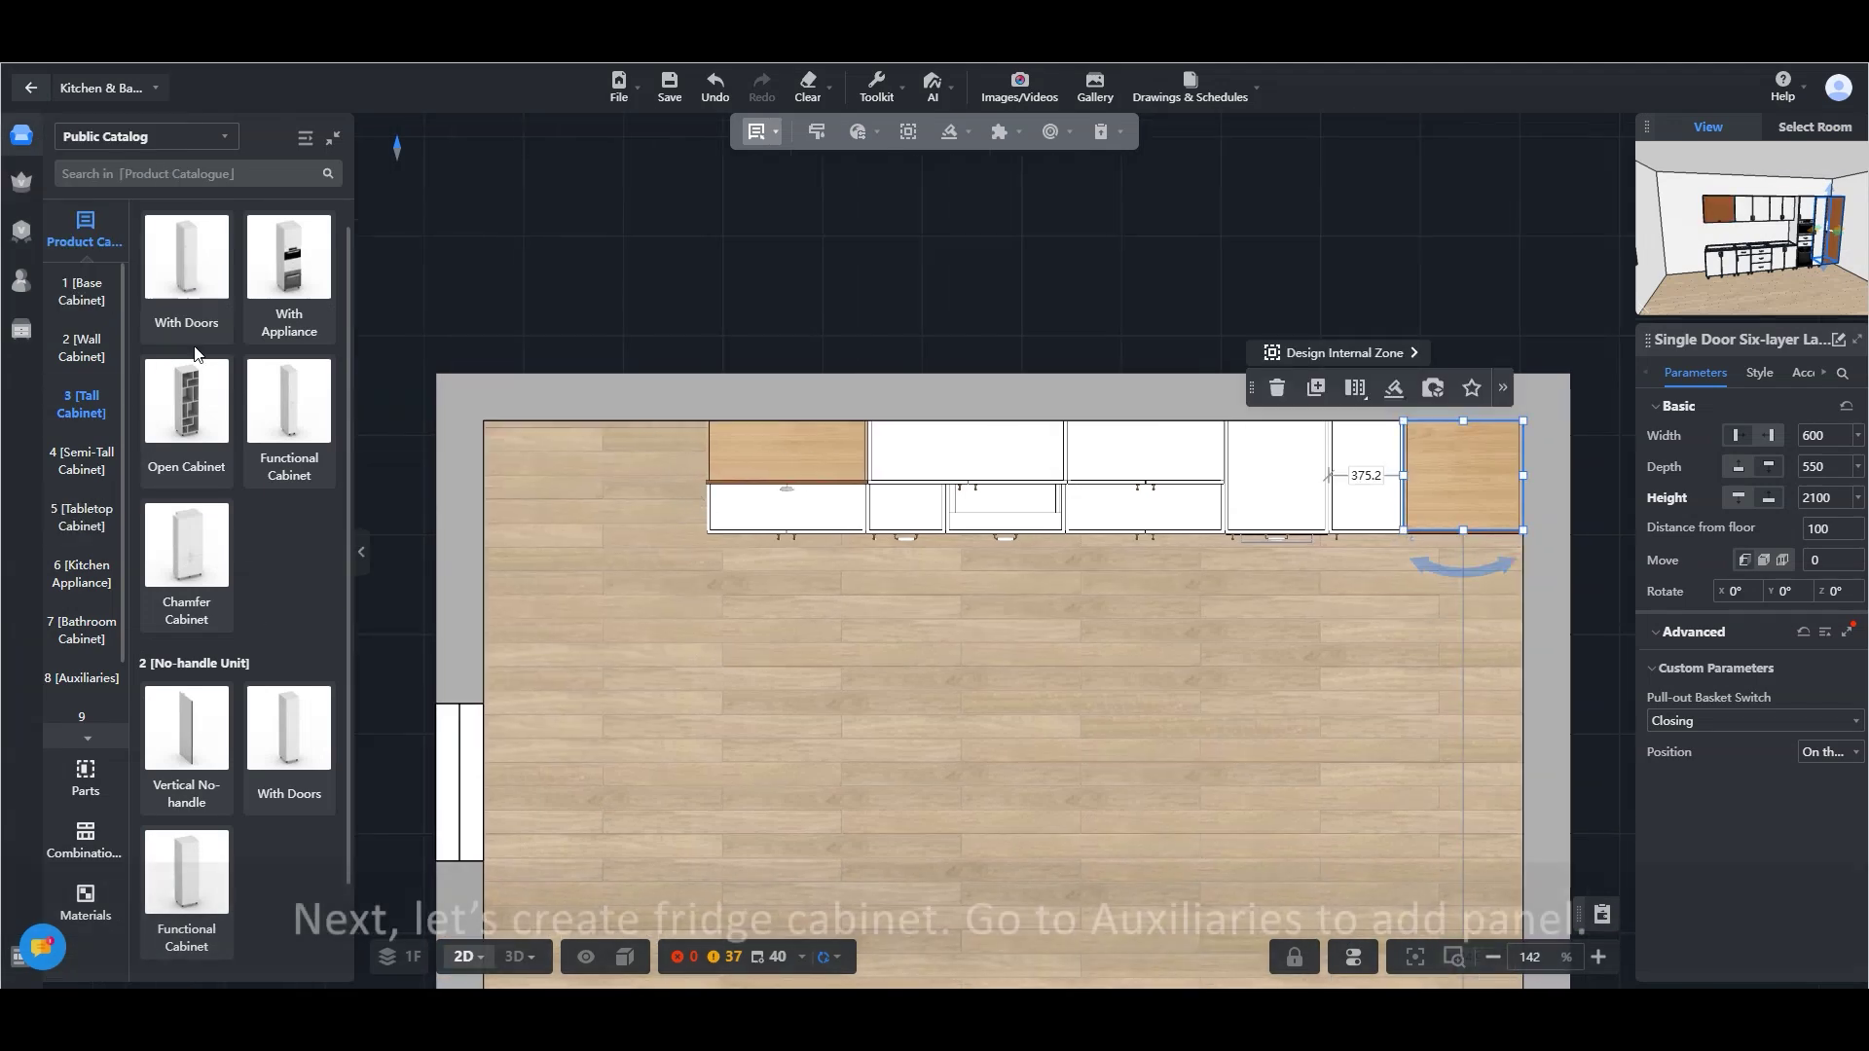
pyautogui.scroll(-1, 192, 359)
pyautogui.scroll(-1, 84, 552)
pyautogui.click(92, 657)
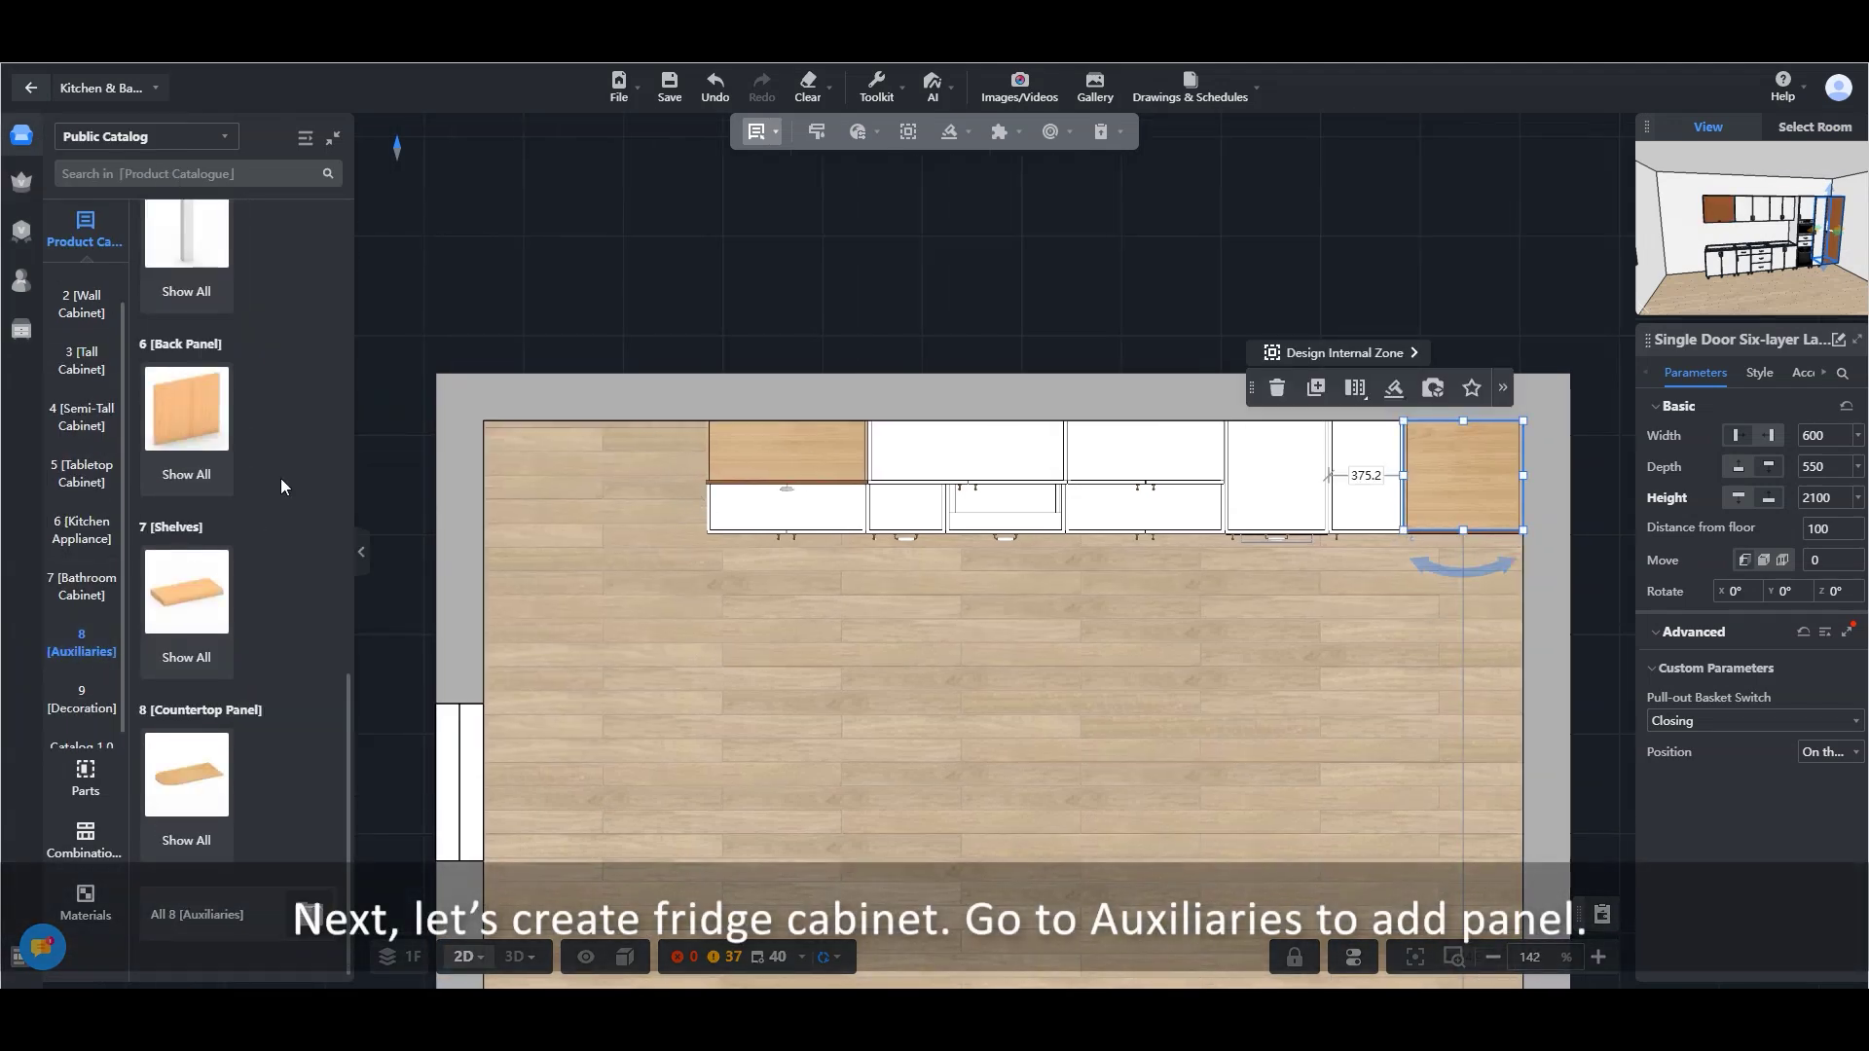
pyautogui.scroll(-2, 246, 627)
pyautogui.scroll(3, 284, 575)
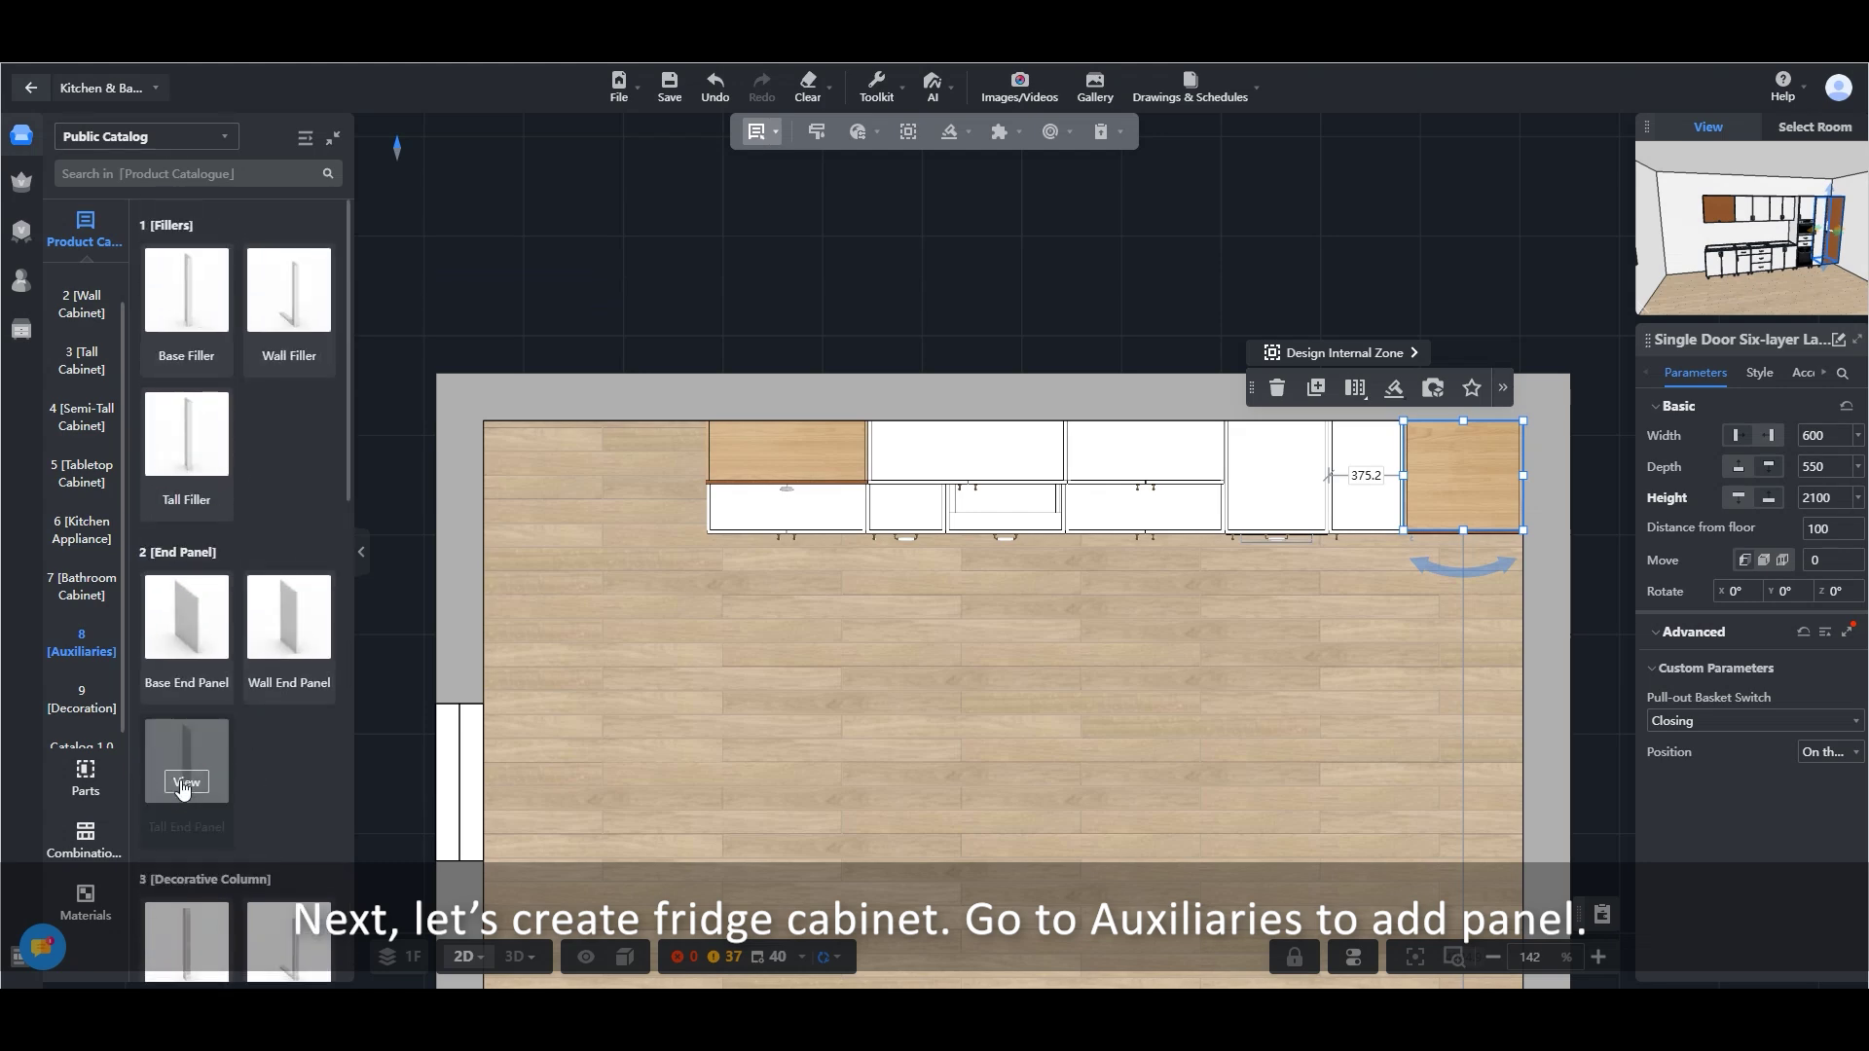
pyautogui.click(185, 782)
pyautogui.moveTo(124, 382); pyautogui.dragTo(662, 484)
# Stretch the tall end panel to a height of 2800 mm in 3D
pyautogui.click(523, 961)
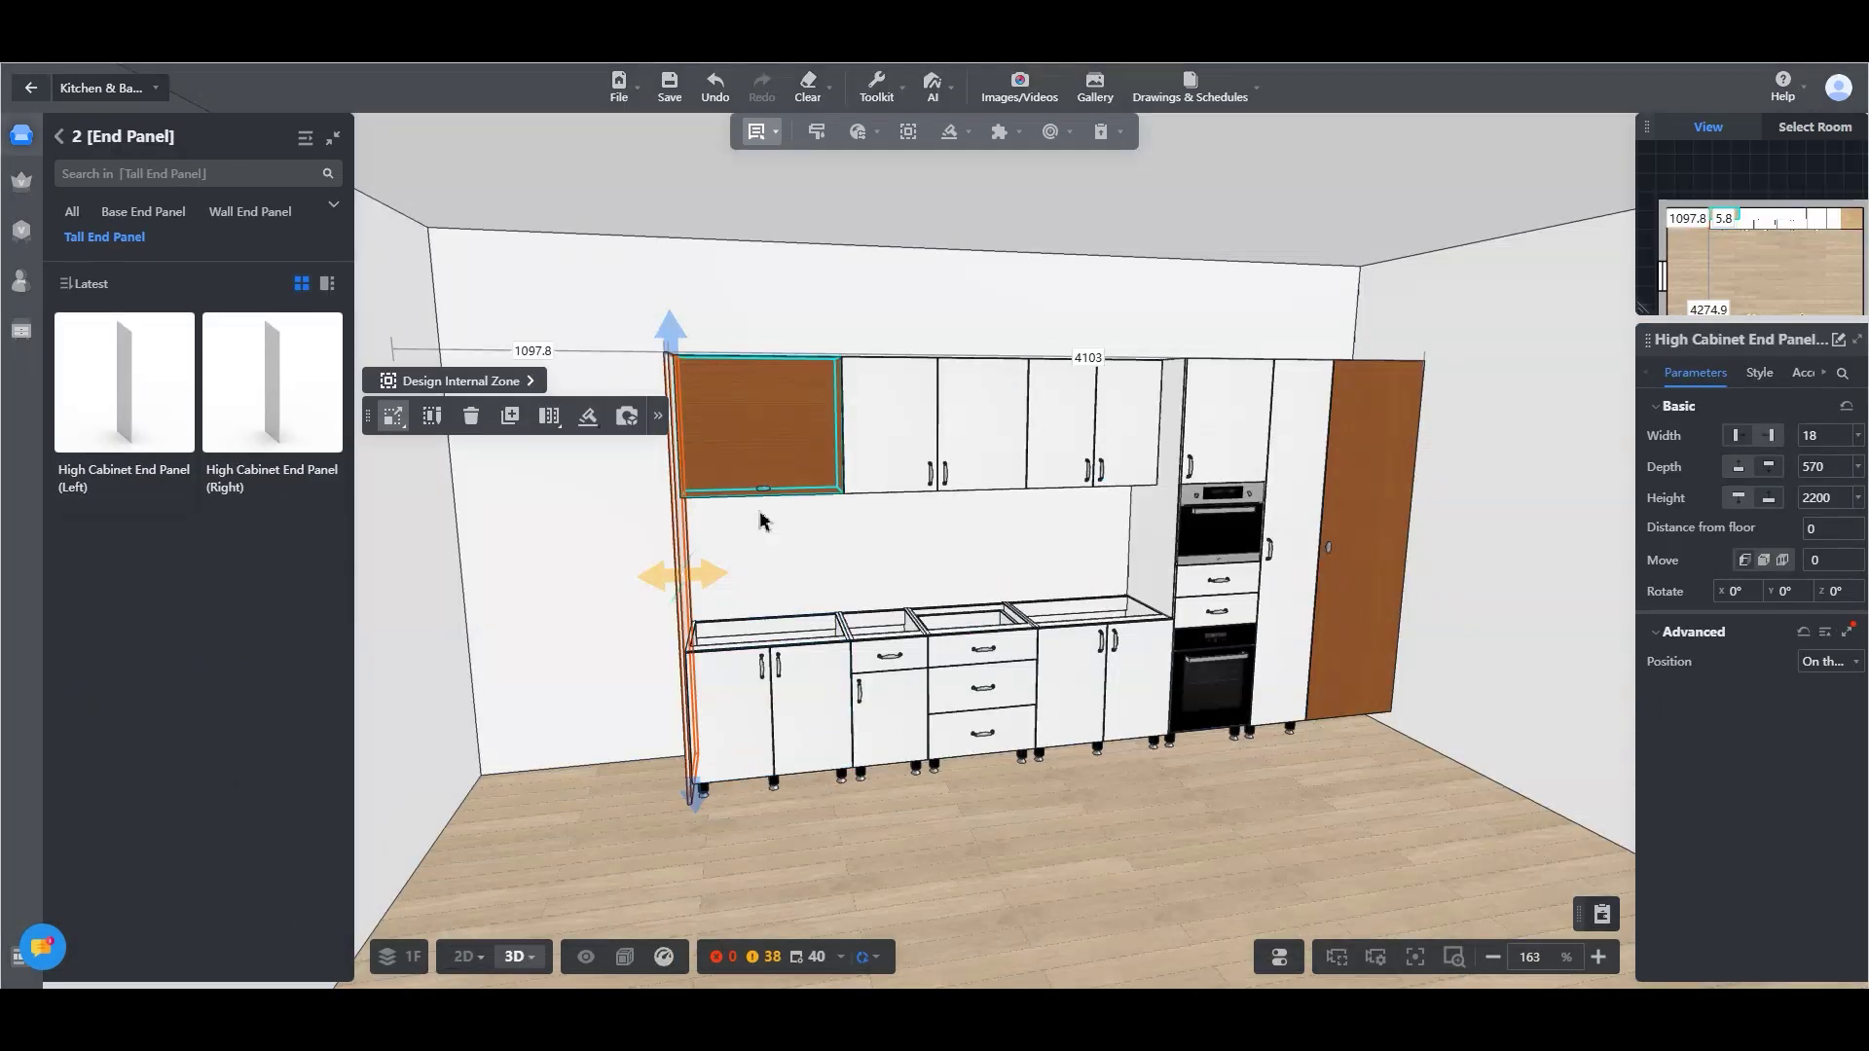
pyautogui.moveTo(674, 337); pyautogui.dragTo(664, 203)
pyautogui.moveTo(959, 820); pyautogui.dragTo(947, 860)
# Place the French Door model Refrigerator-3 from the Kitchen Appliance category on the outer side of the tall end panel
pyautogui.click(59, 137)
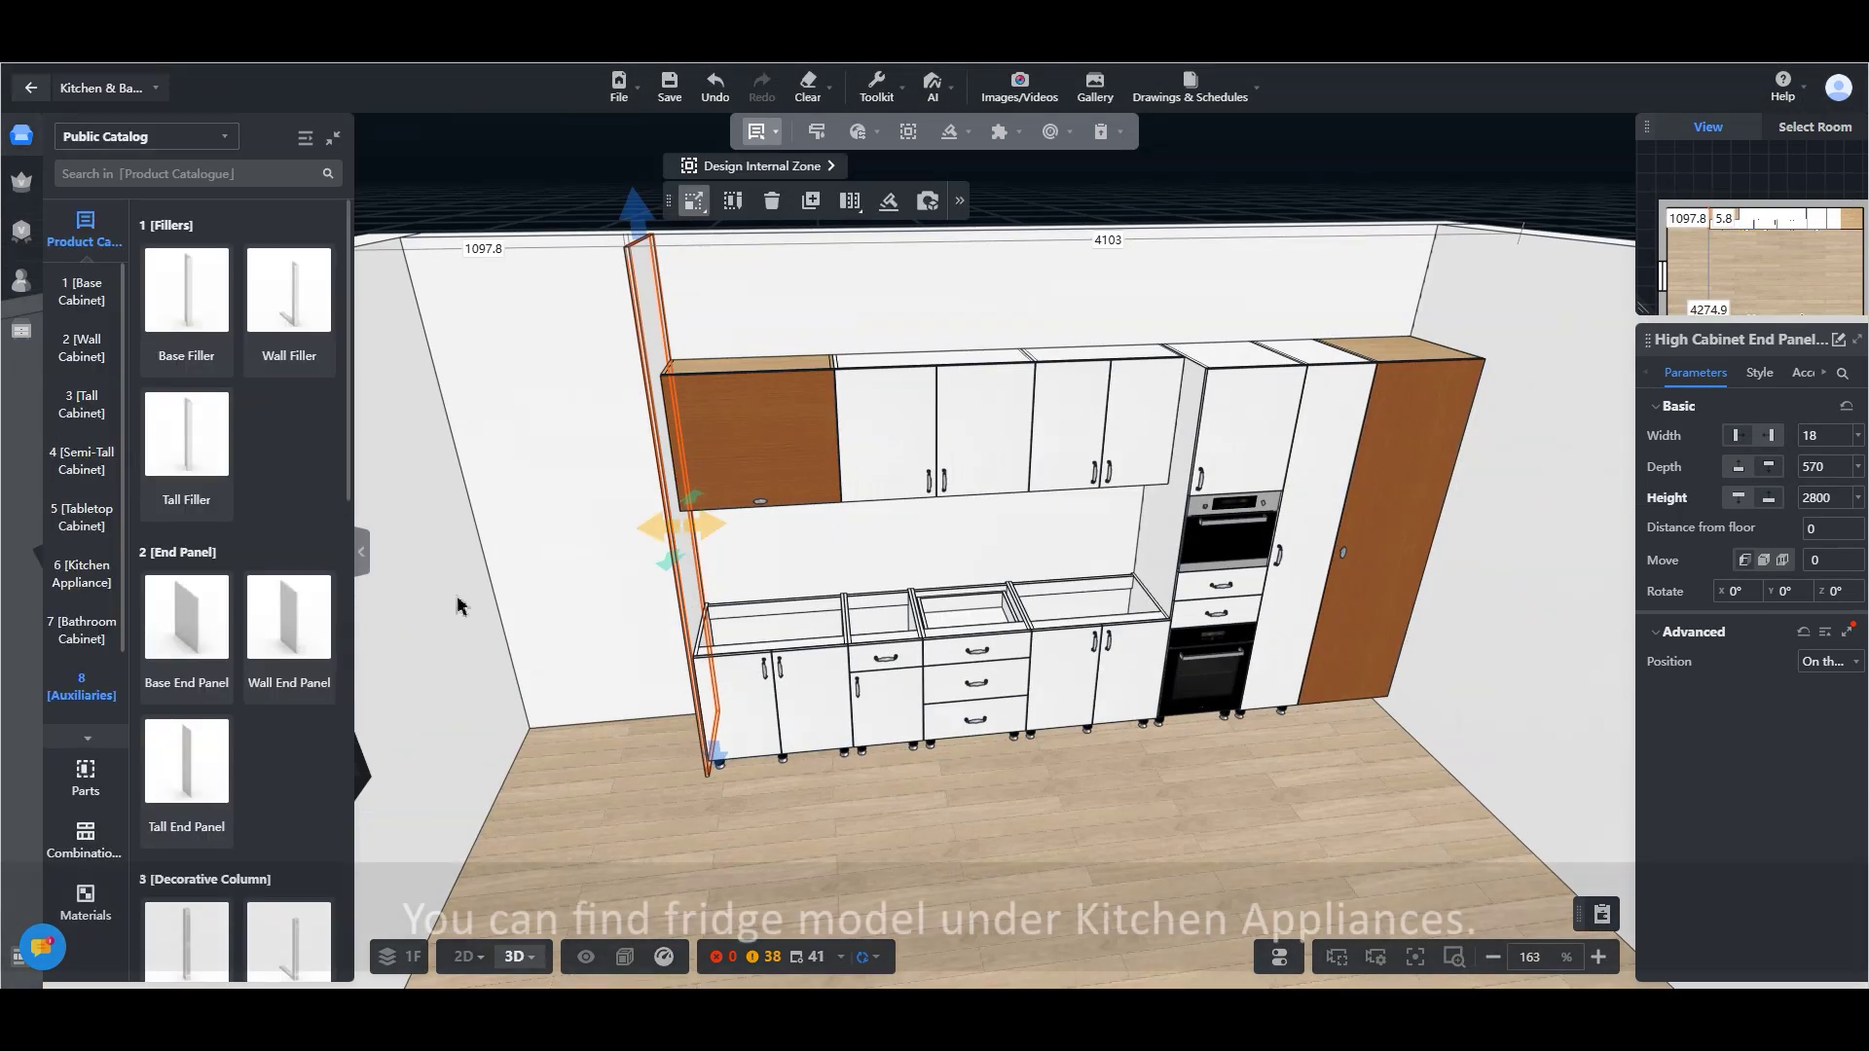
pyautogui.click(84, 582)
pyautogui.scroll(-10, 248, 512)
pyautogui.click(179, 428)
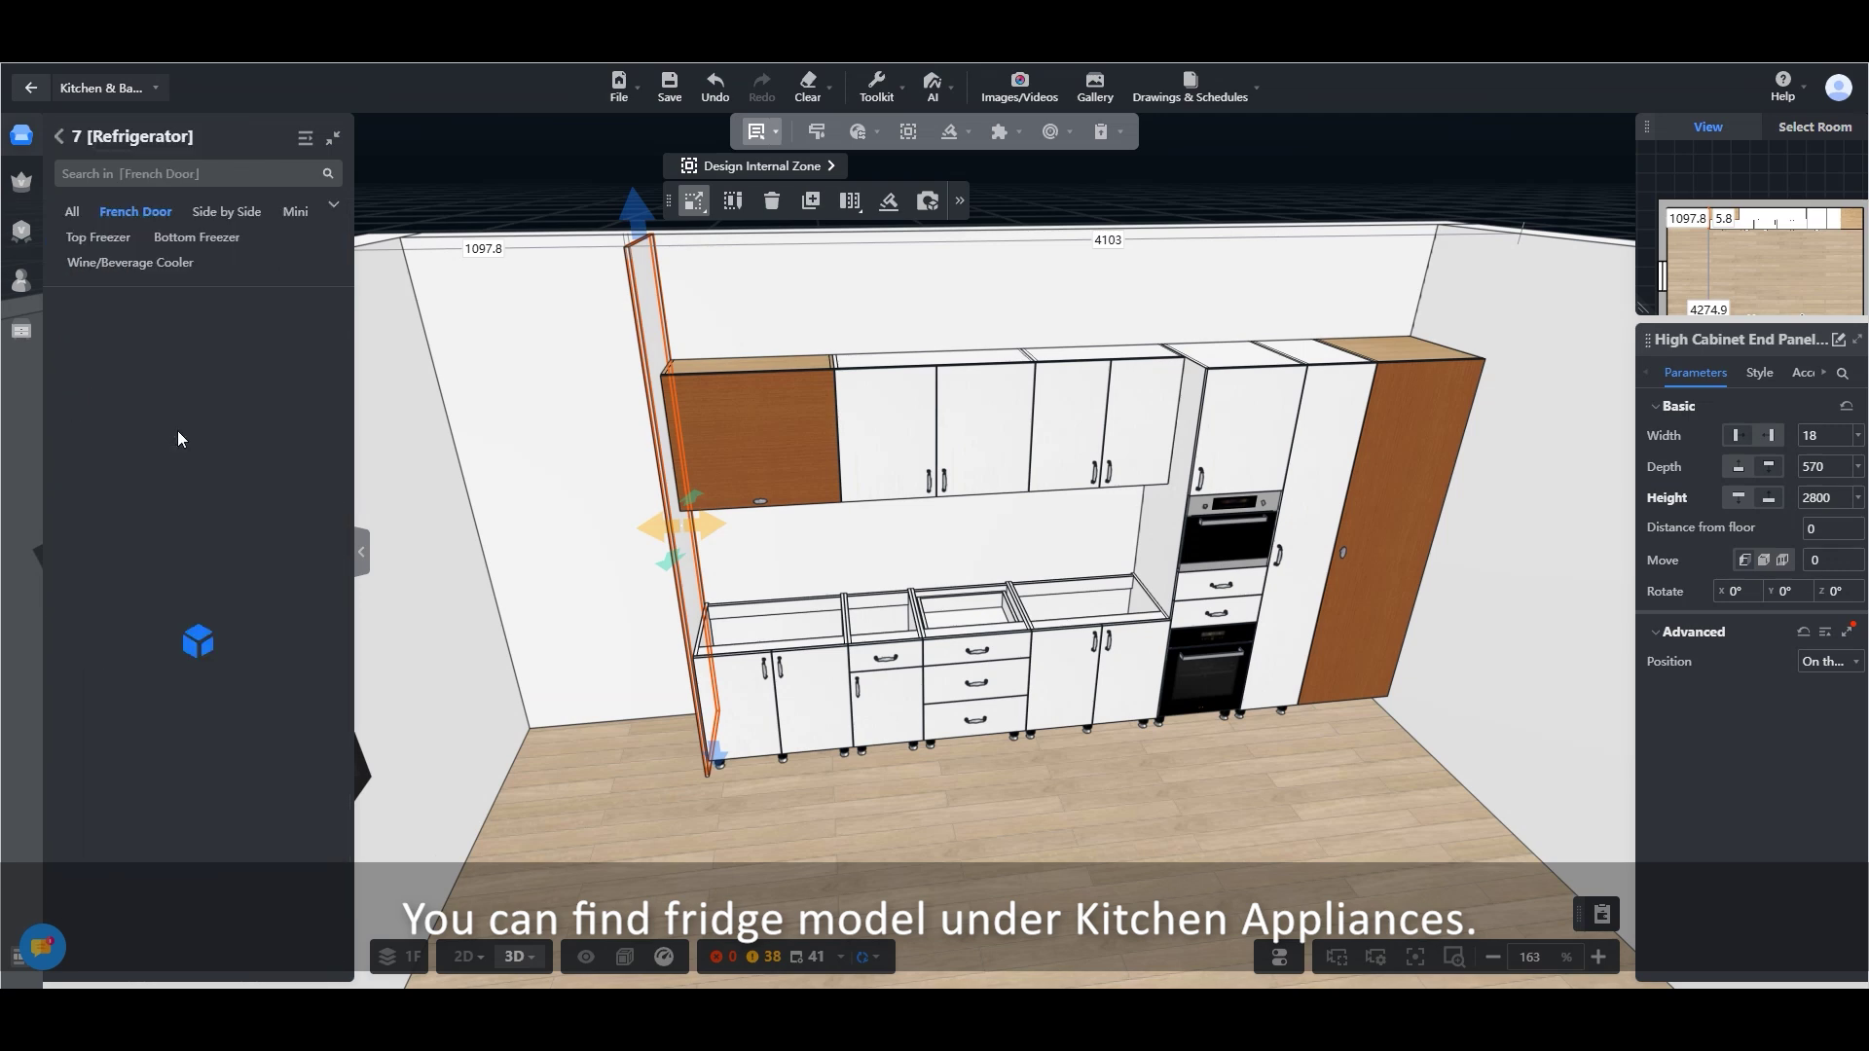
pyautogui.click(232, 639)
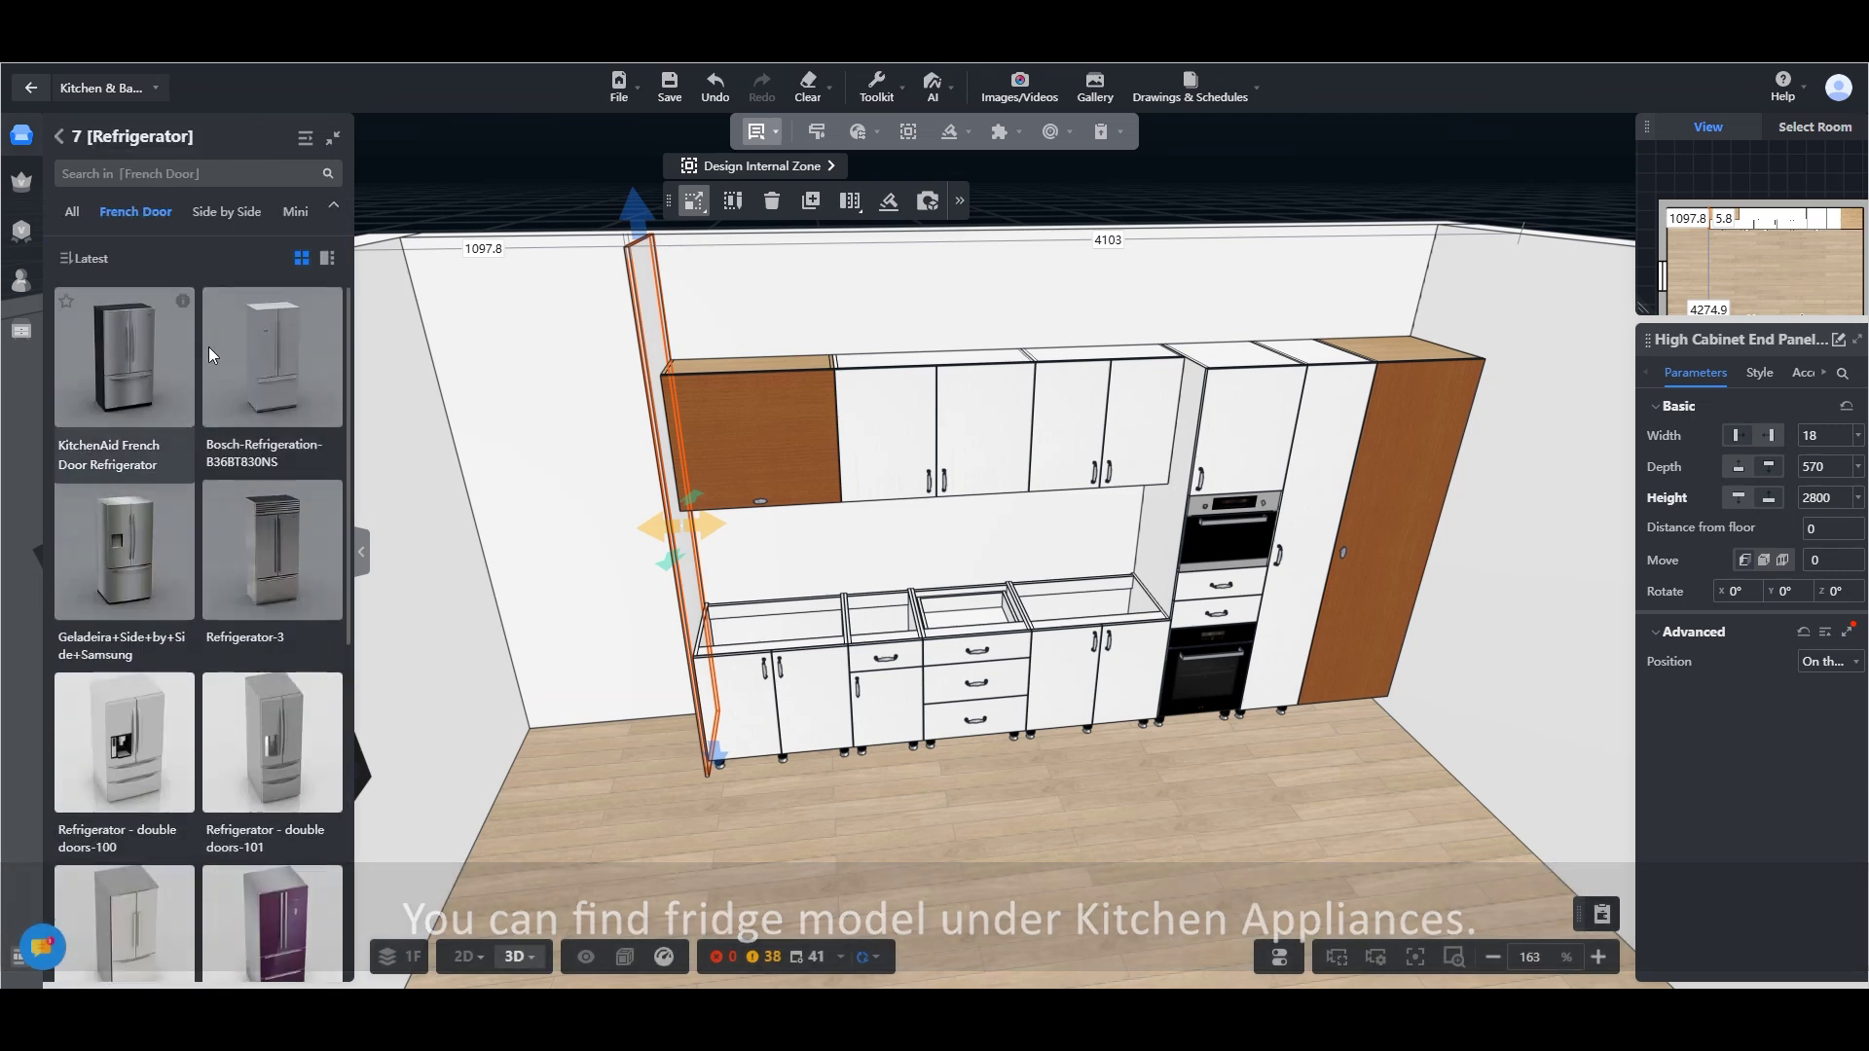
pyautogui.click(557, 901)
# Set the gap between the refrigerator and the tall end panel to 20 mm in plan view
pyautogui.click(464, 957)
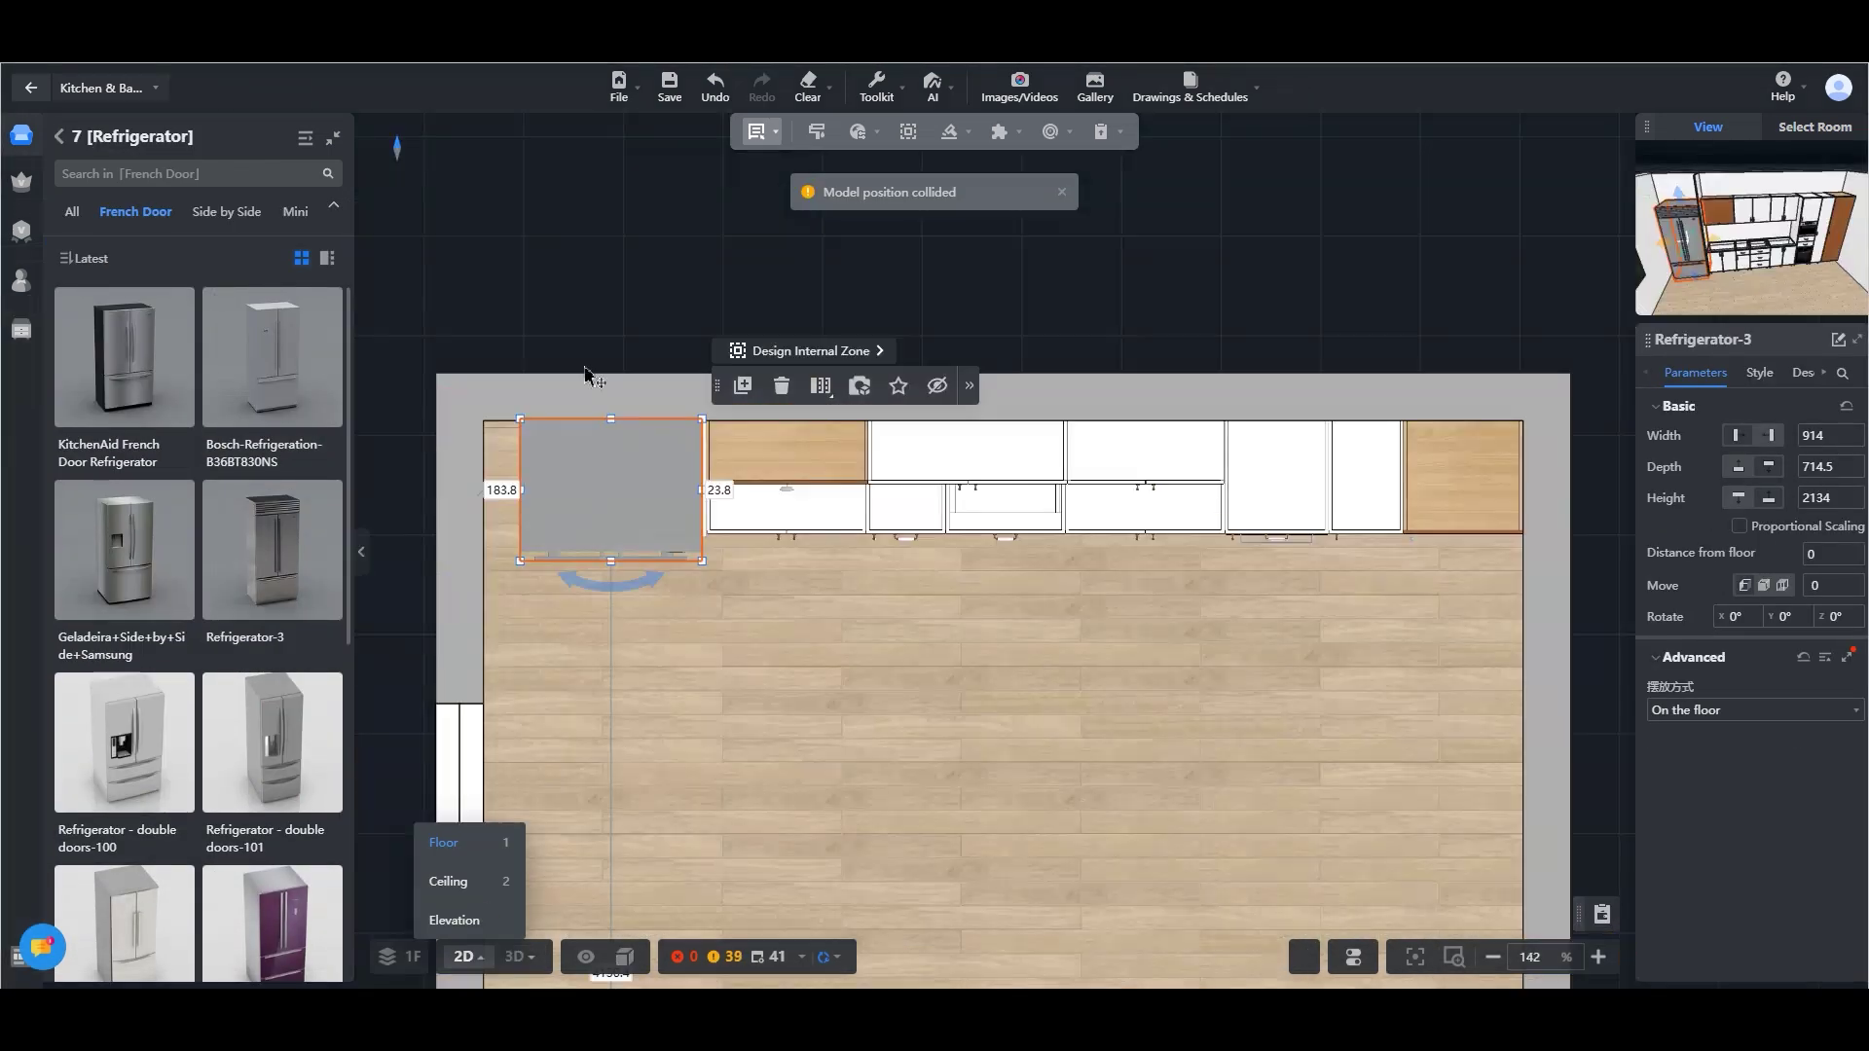
pyautogui.scroll(5, 740, 409)
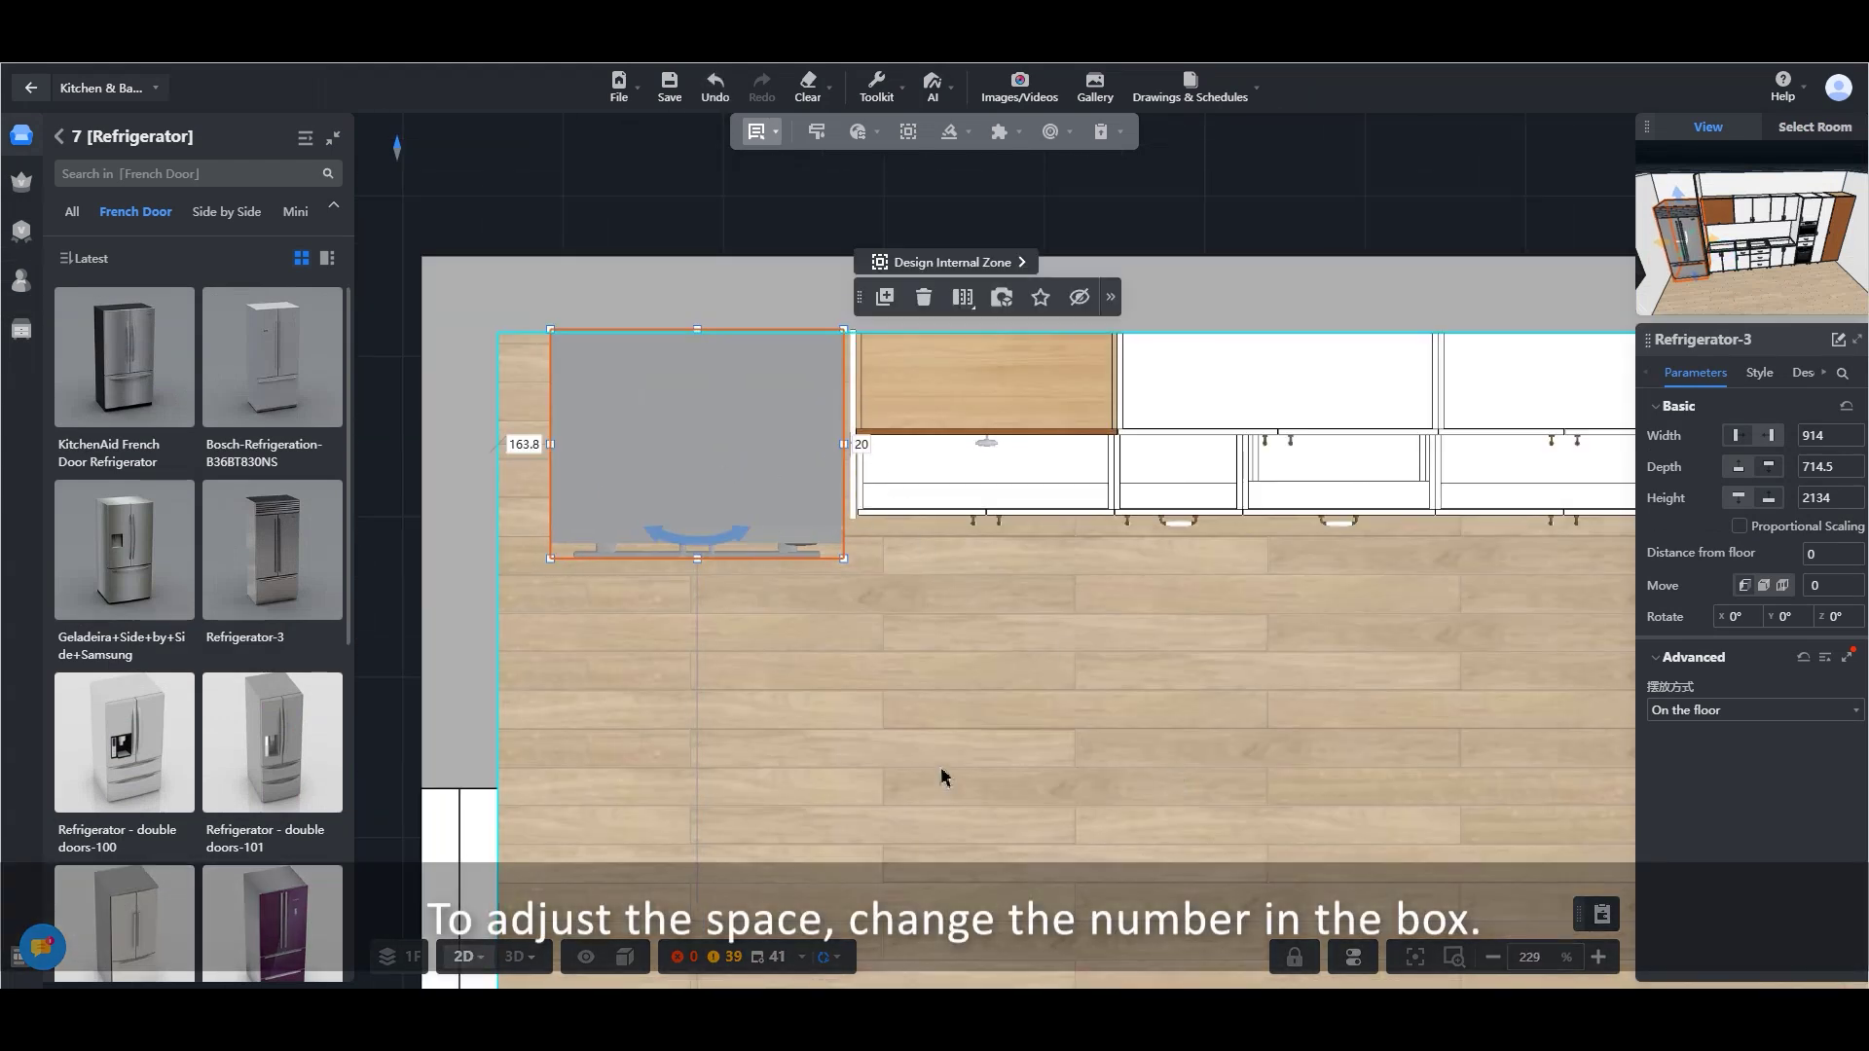
pyautogui.click(942, 776)
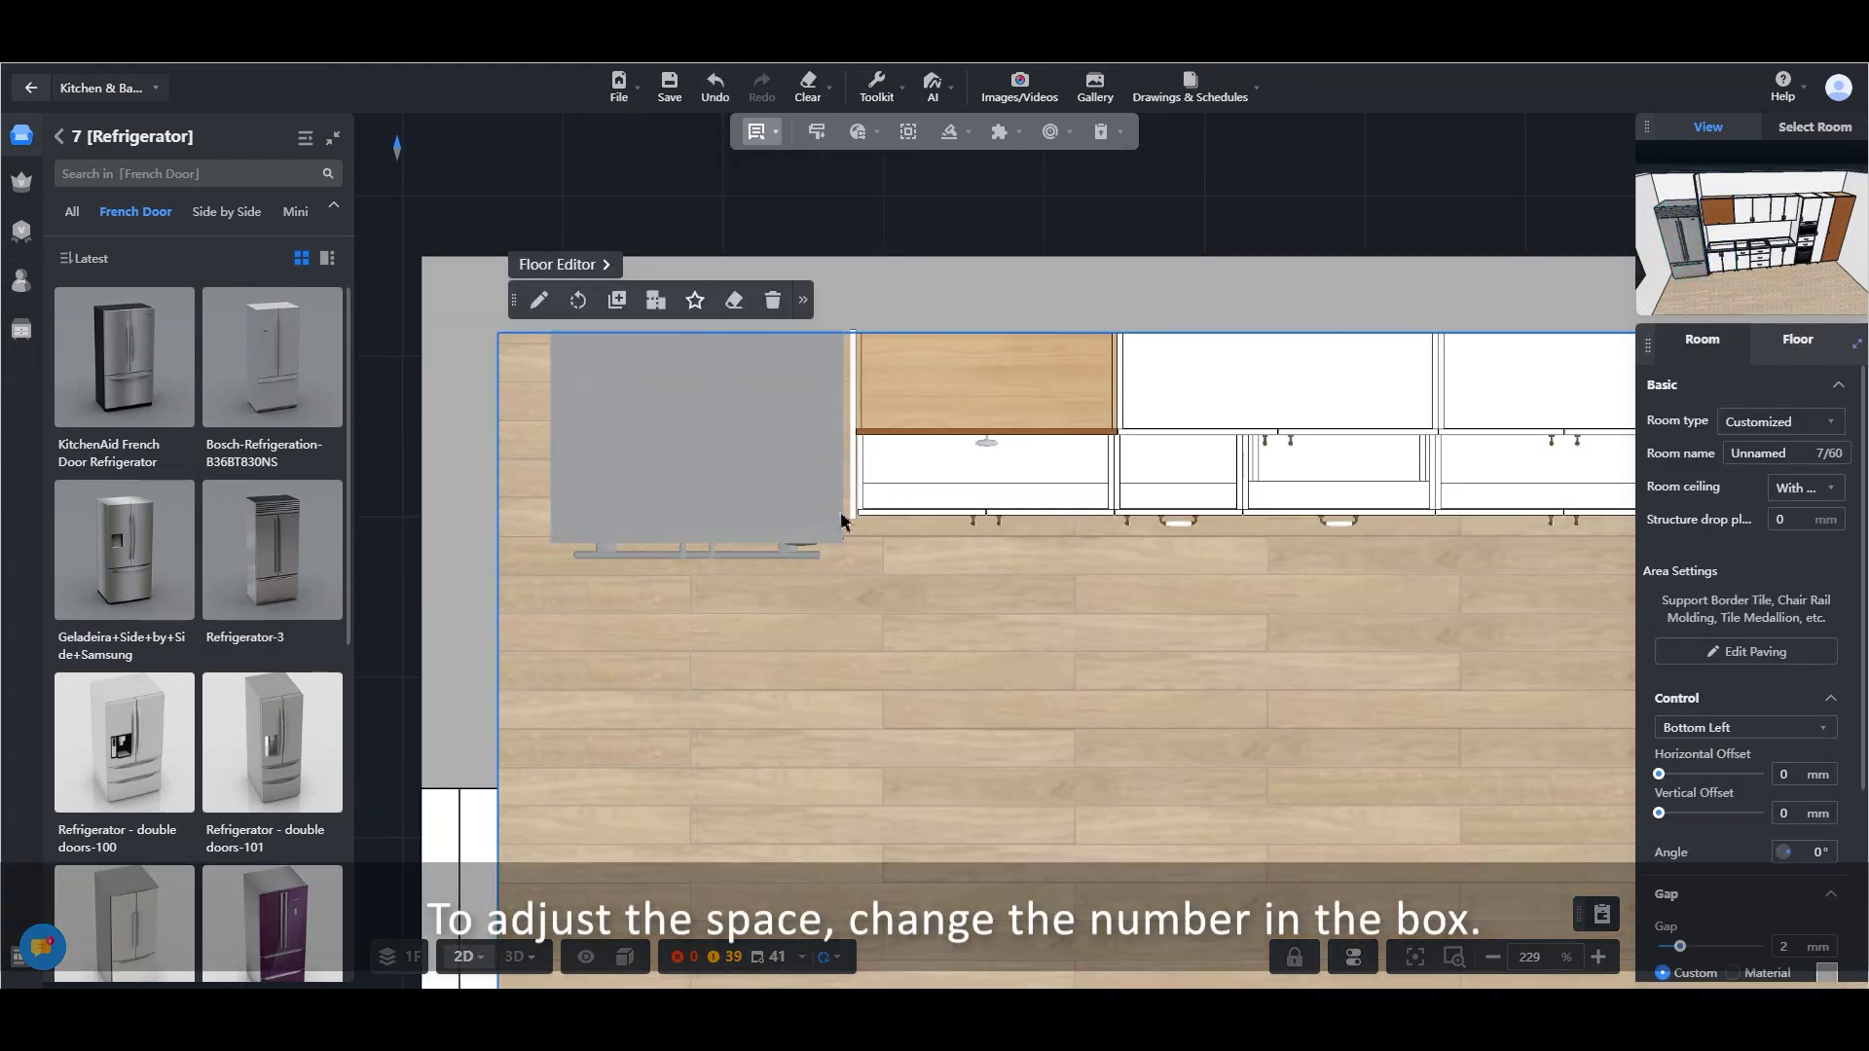
# Copy the tall end panel to the wall side of the refrigerator, leaving a 20 mm gap
pyautogui.moveTo(857, 454); pyautogui.dragTo(545, 444)
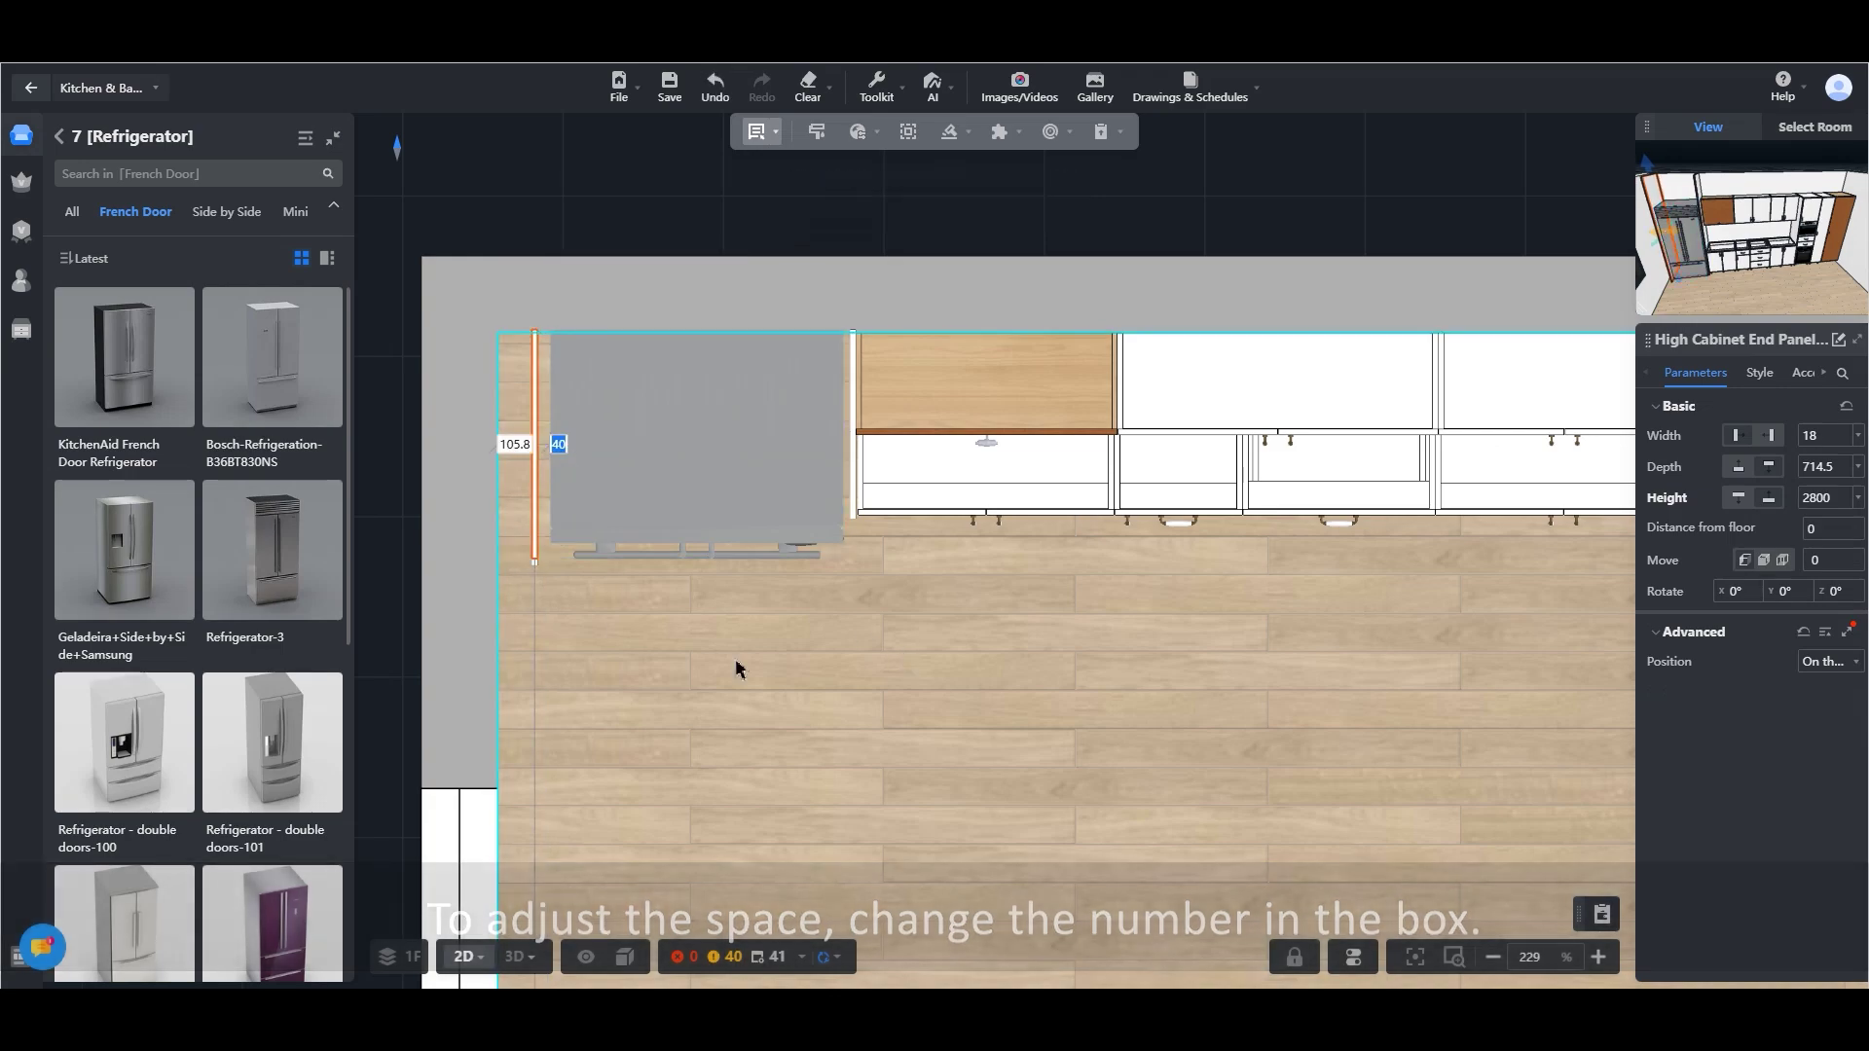
pyautogui.click(518, 956)
pyautogui.moveTo(850, 831); pyautogui.dragTo(851, 876)
# Set the depth of the end panel on the refrigerator's wall side to 570 mm and check it in 3D
pyautogui.click(635, 331)
pyautogui.click(419, 326)
pyautogui.click(1826, 467)
pyautogui.click(419, 326)
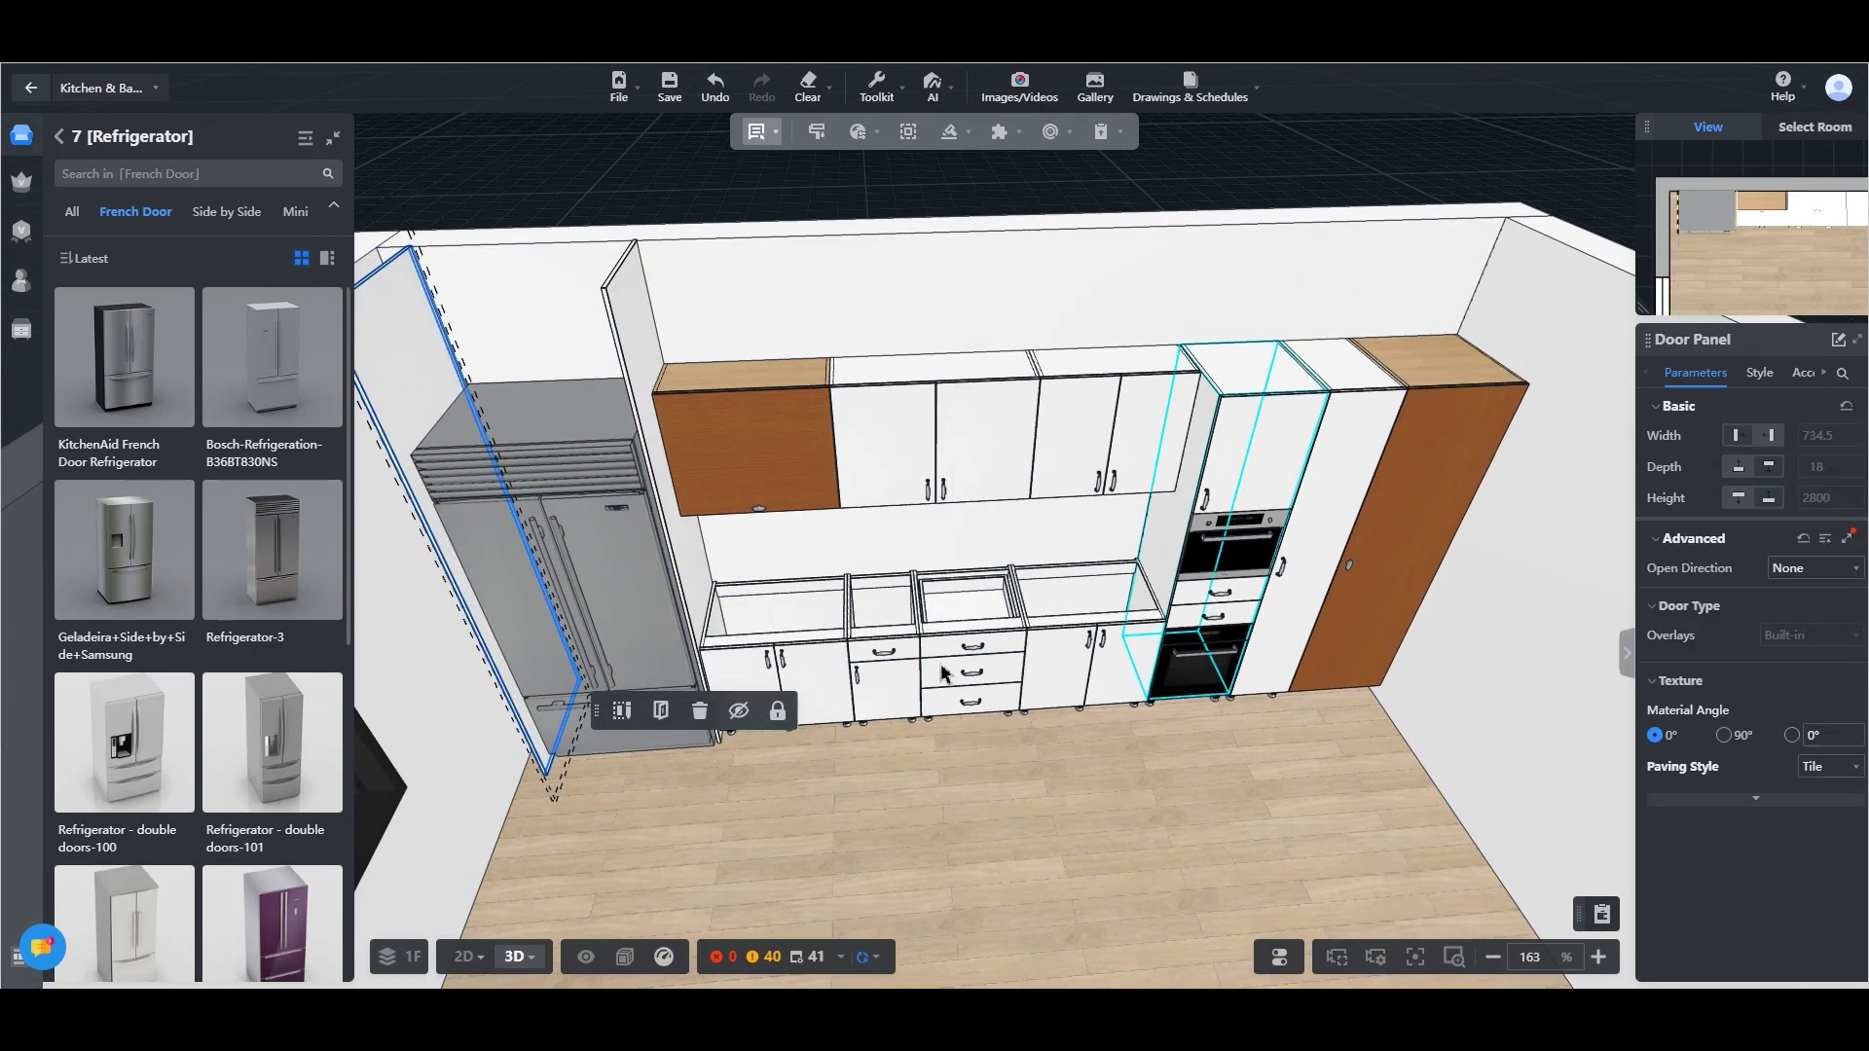
pyautogui.moveTo(935, 847); pyautogui.dragTo(974, 876)
pyautogui.click(465, 956)
pyautogui.click(545, 444)
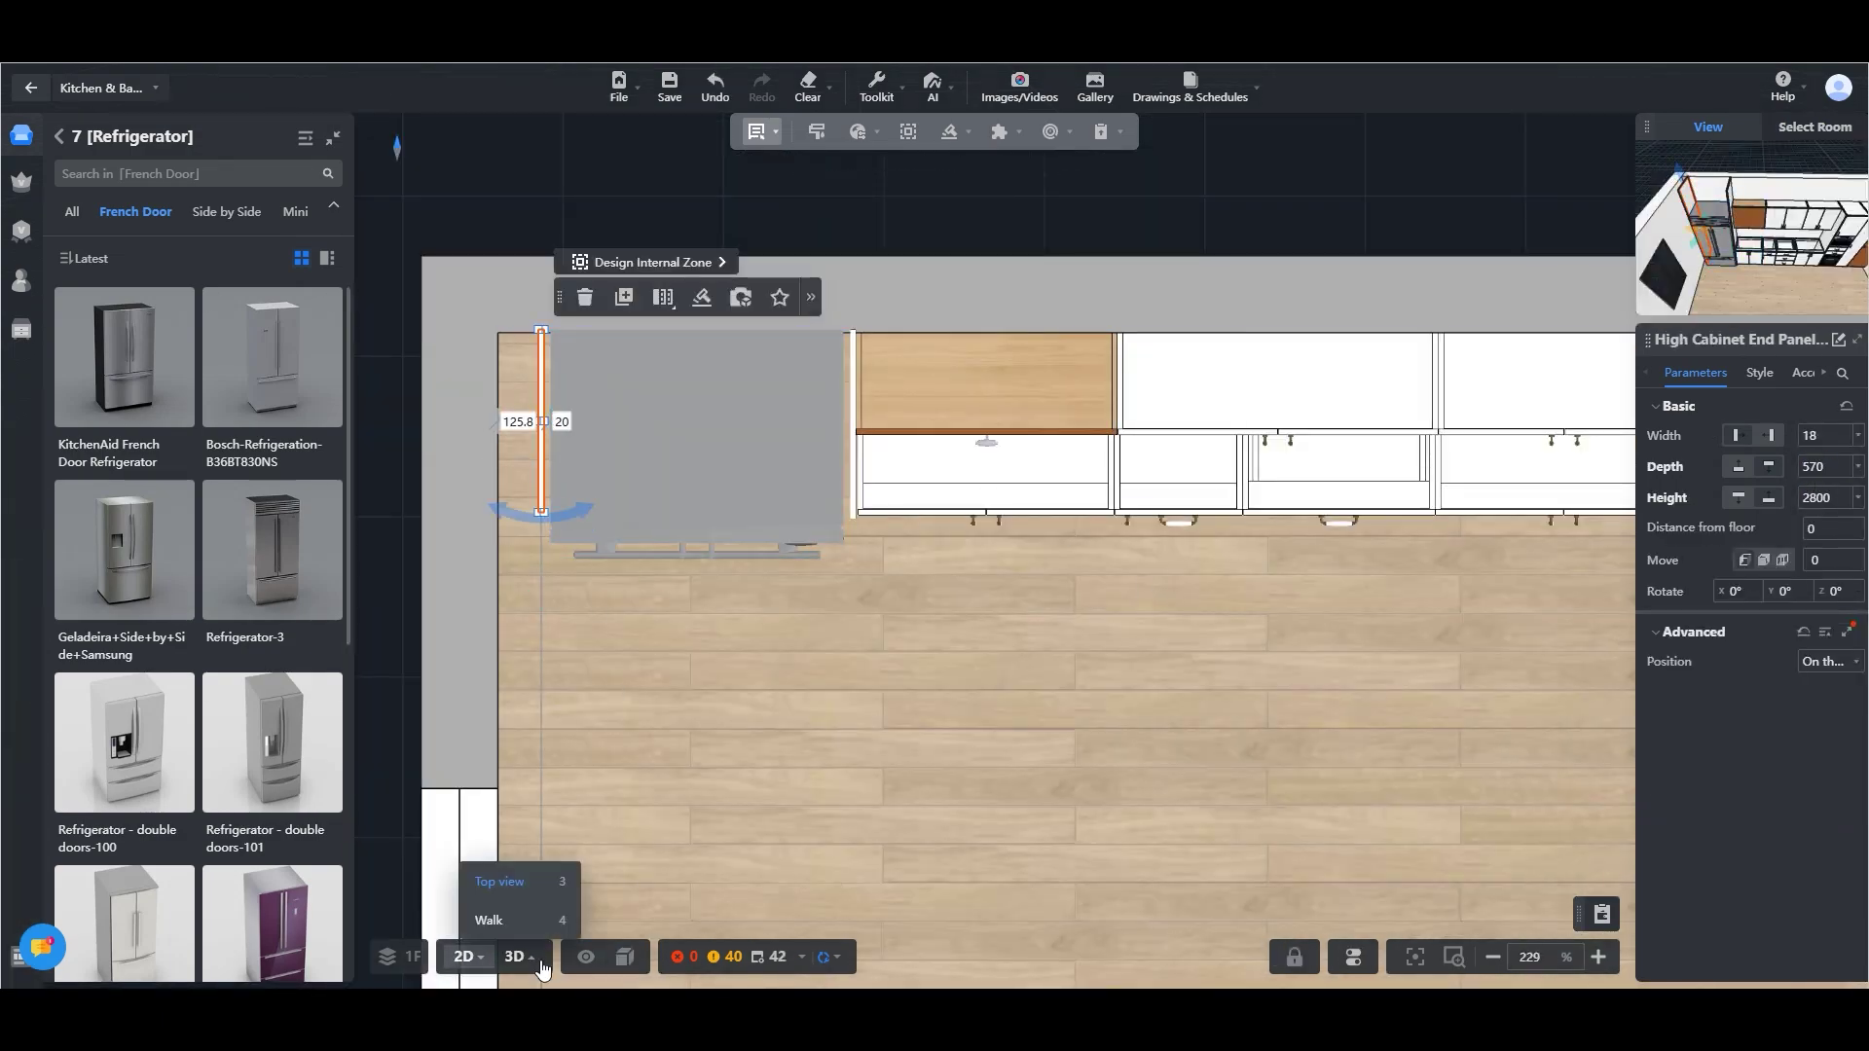
pyautogui.click(518, 957)
pyautogui.moveTo(1032, 847)
pyautogui.mouseDown()
pyautogui.moveTo(1093, 818)
pyautogui.moveTo(1043, 827)
pyautogui.moveTo(1055, 851)
pyautogui.mouseUp()
pyautogui.click(465, 957)
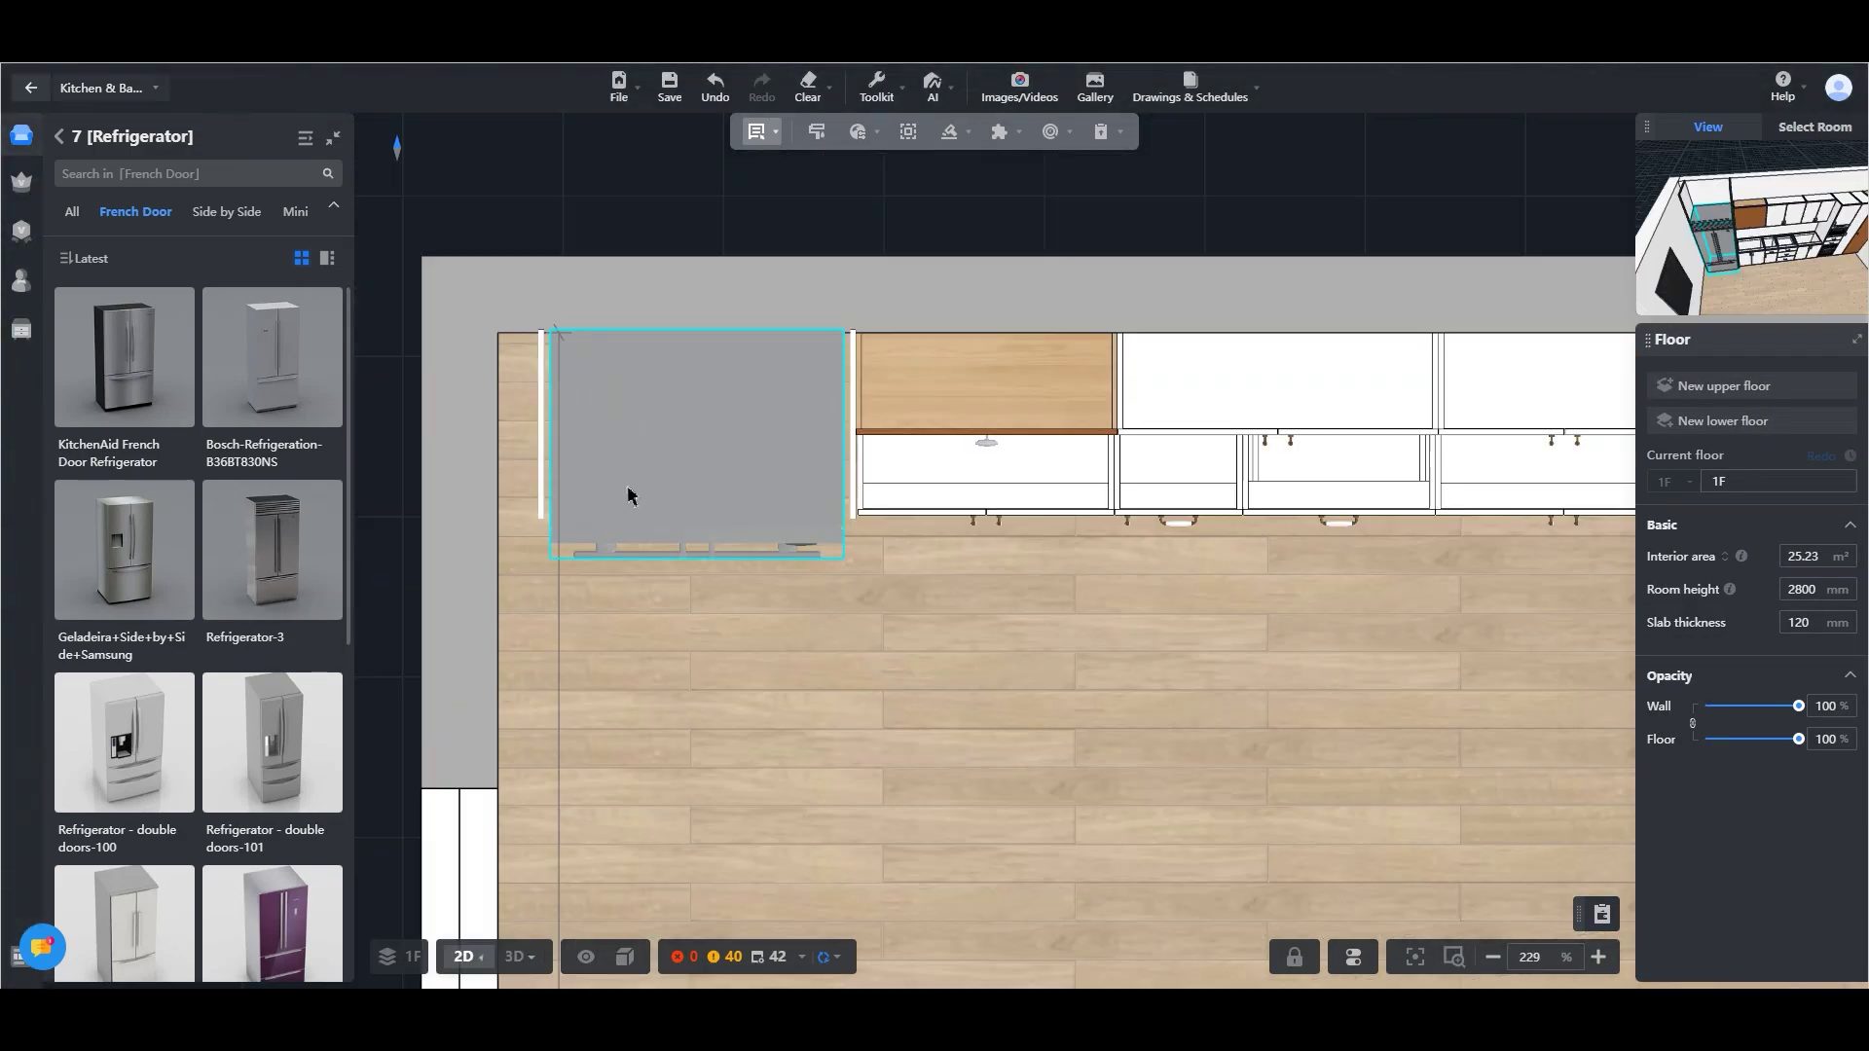
# Place a High Cabinet Flat Filler from the Auxiliaries category between the side wall and the refrigerator
pyautogui.click(63, 139)
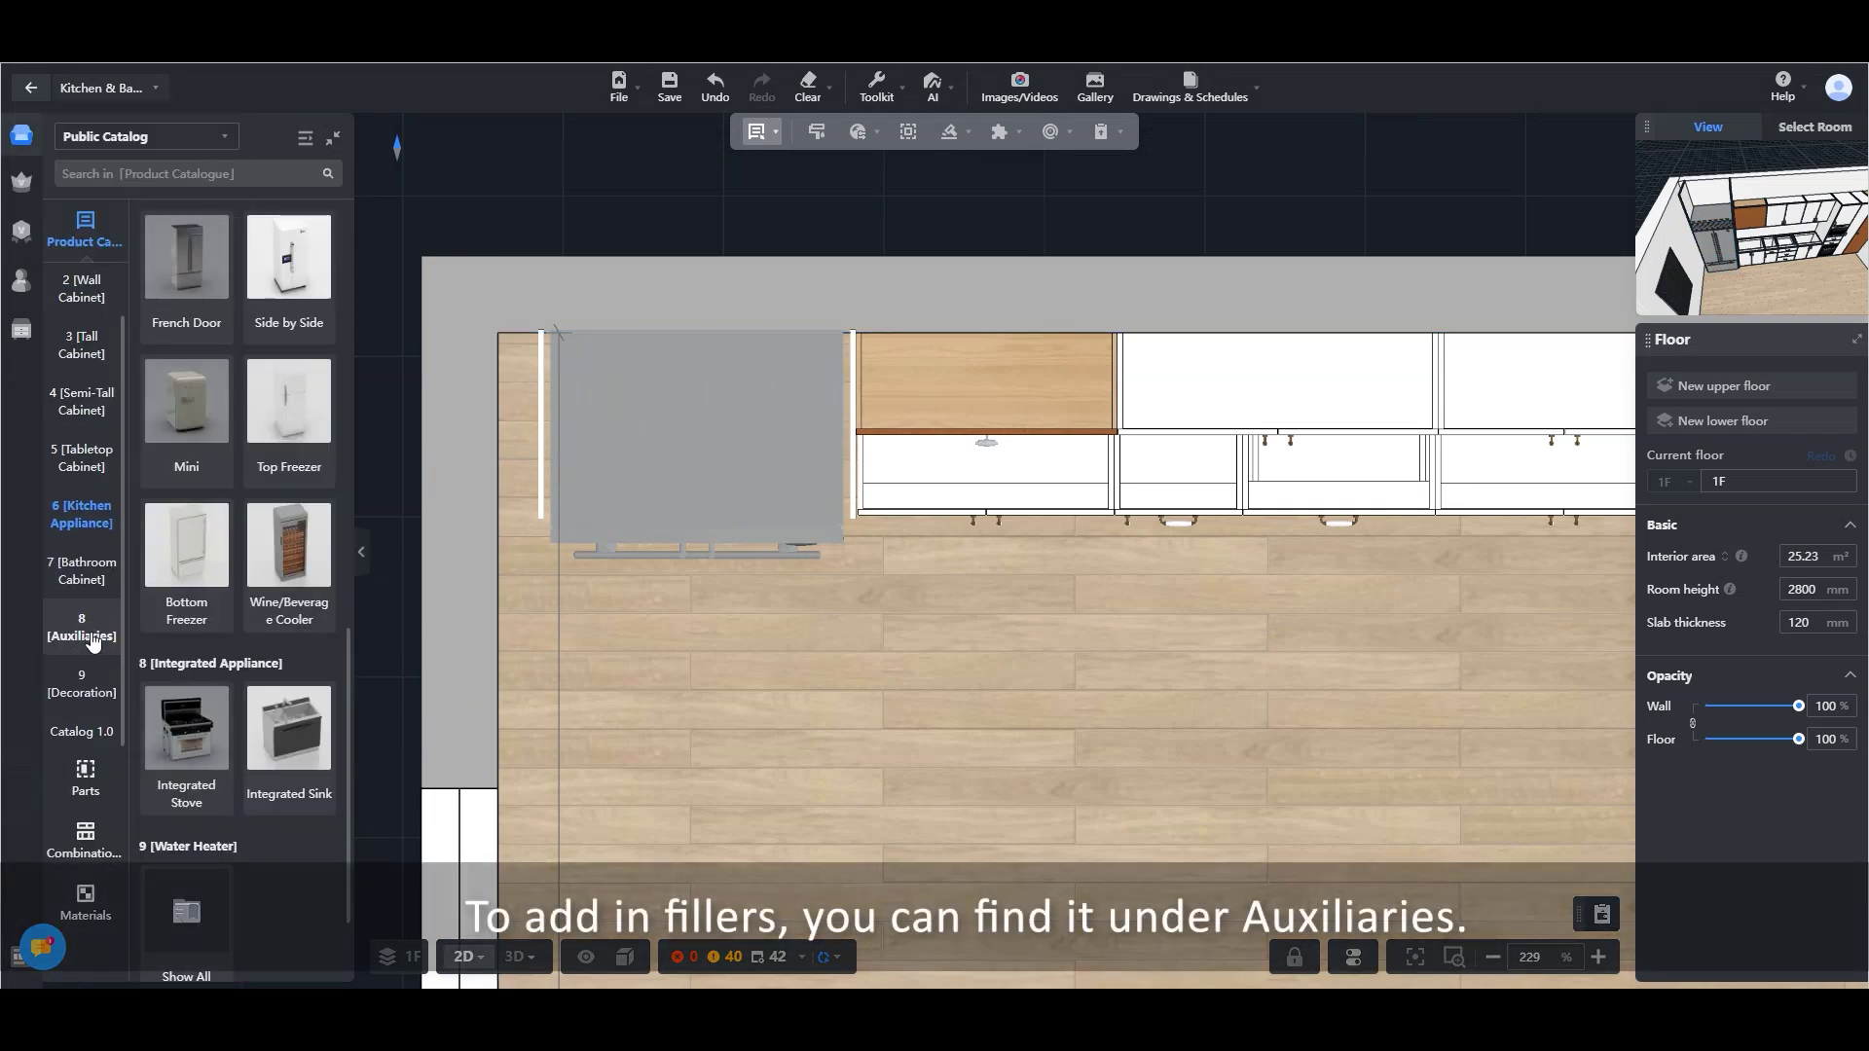
pyautogui.click(93, 635)
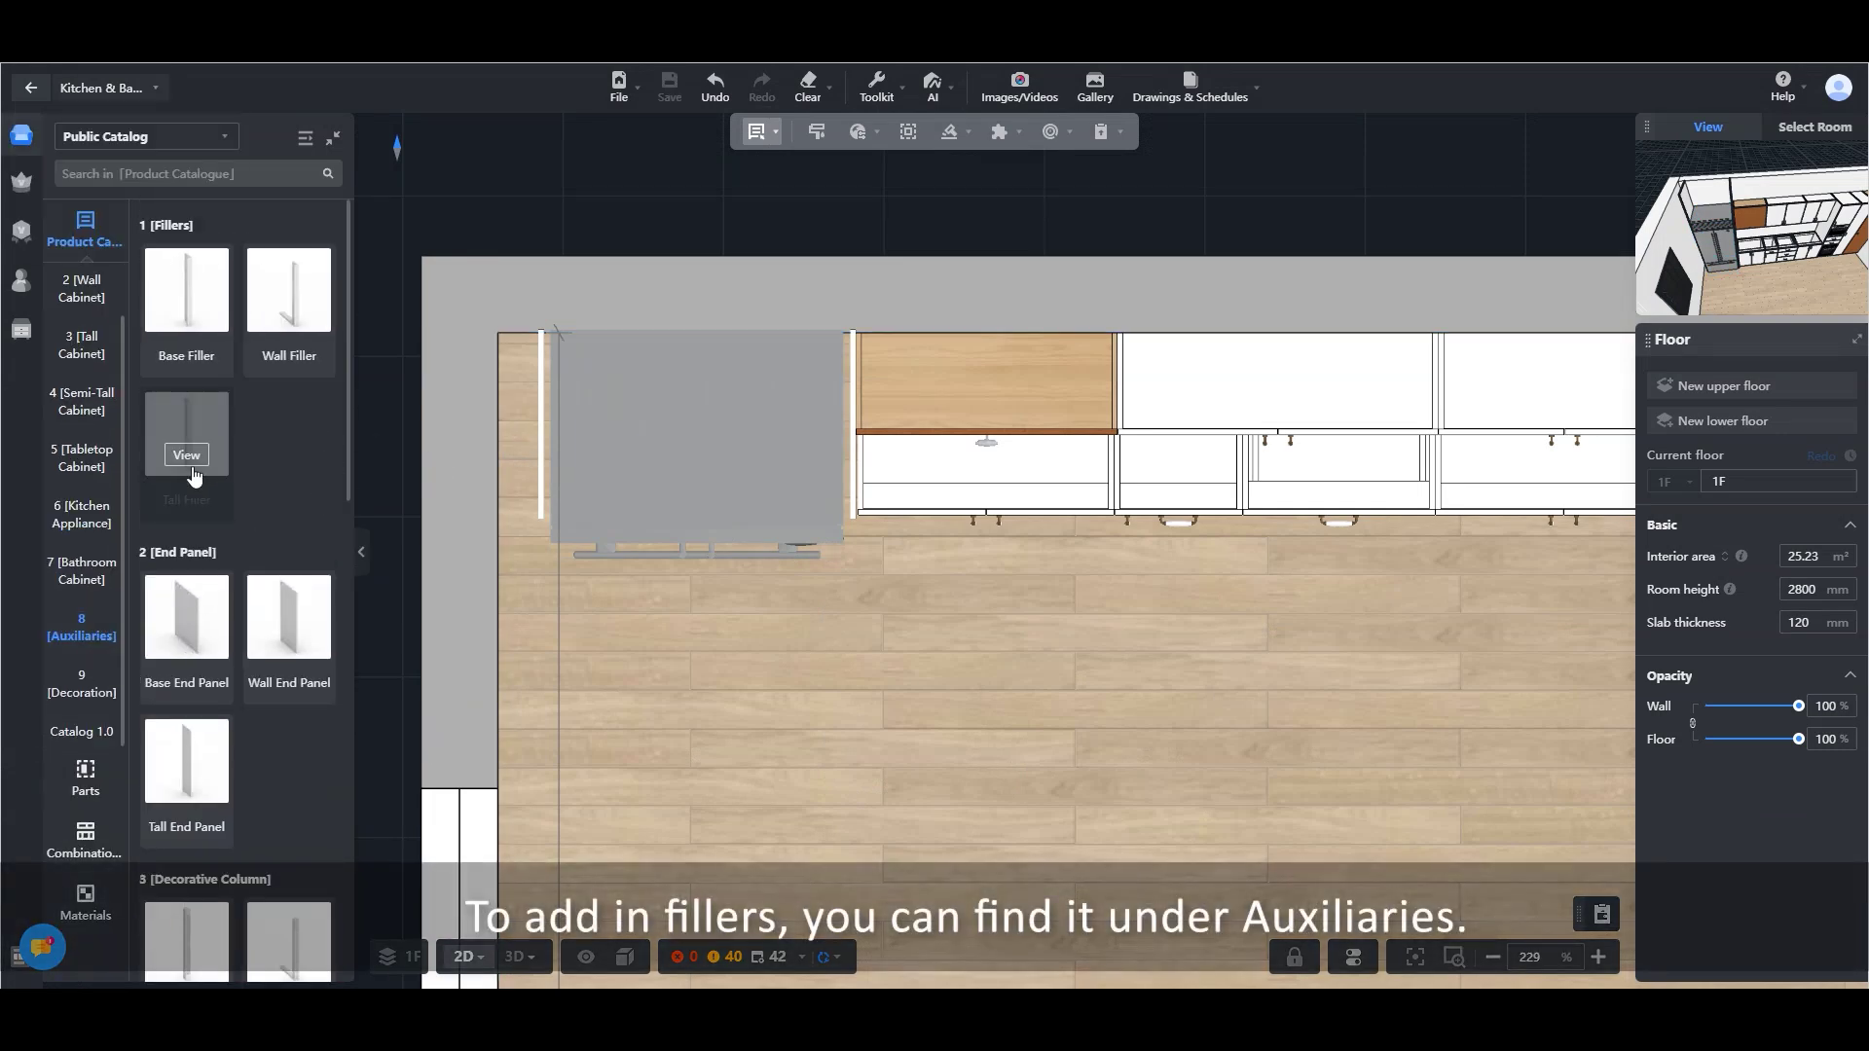
pyautogui.click(187, 456)
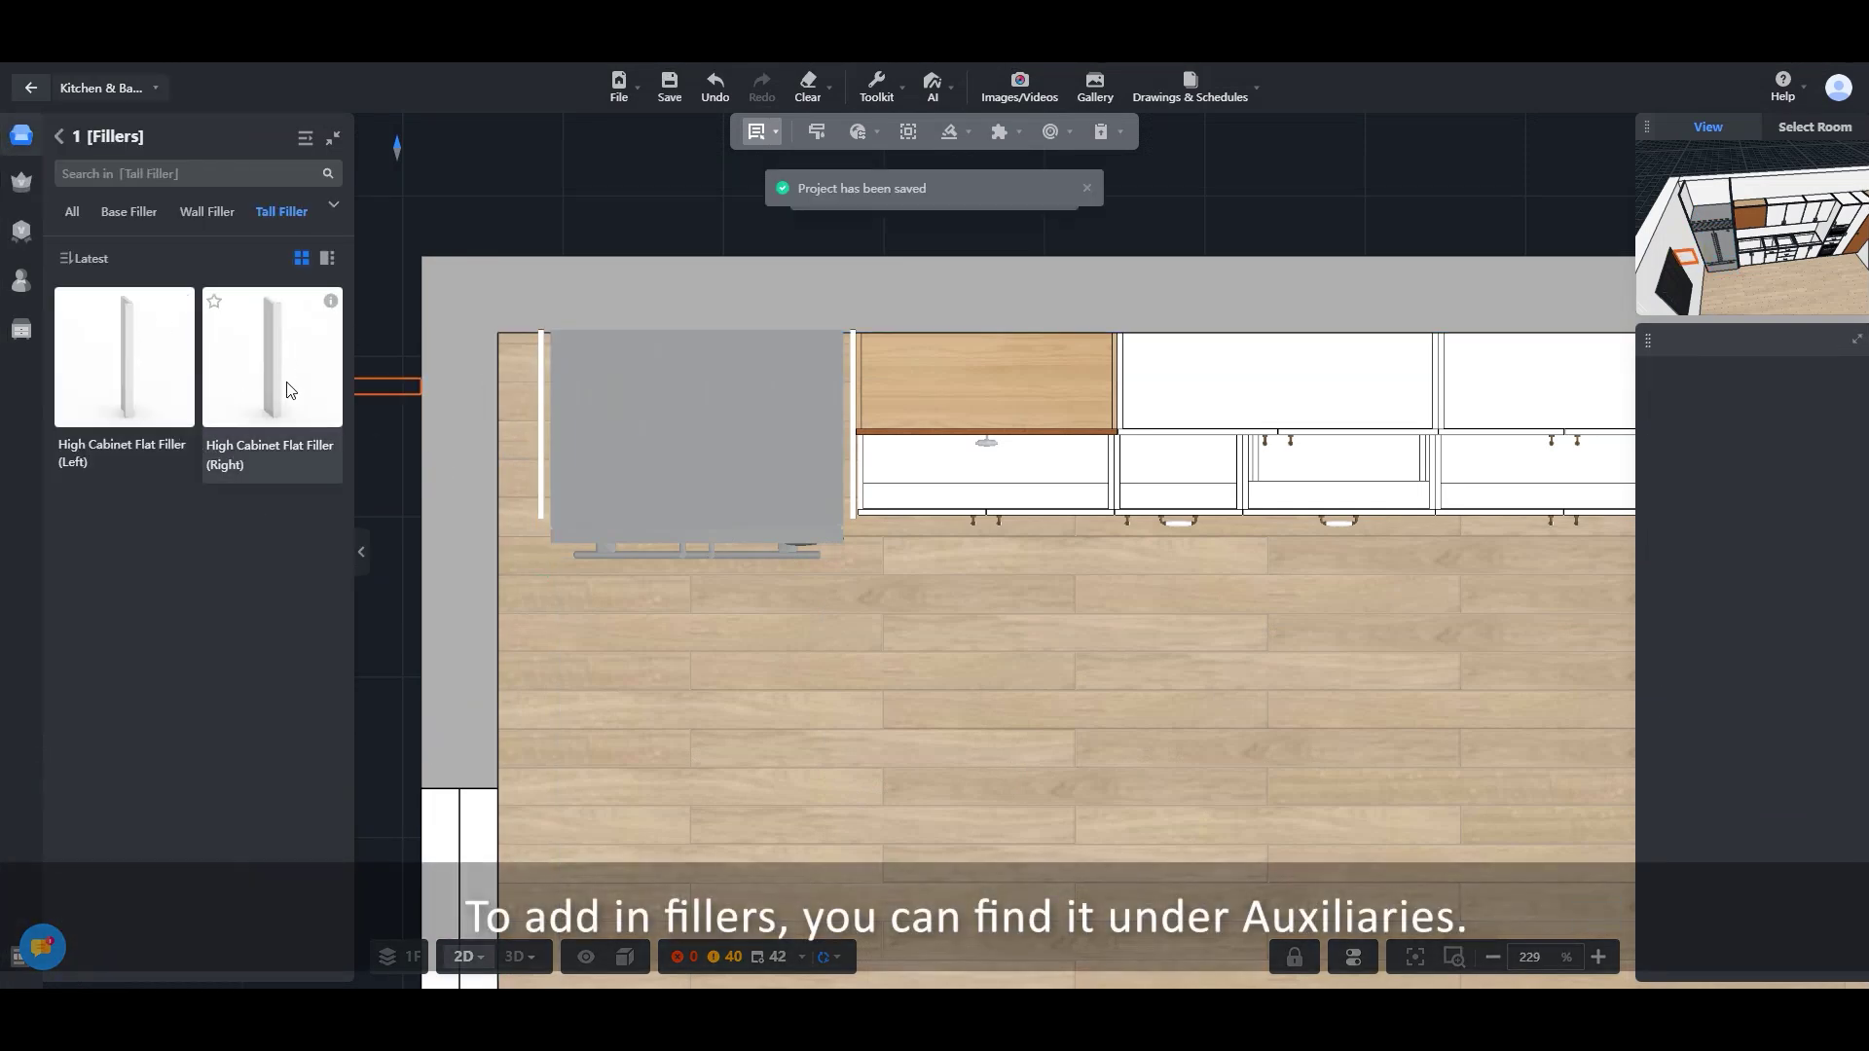
pyautogui.moveTo(146, 346); pyautogui.dragTo(506, 462)
pyautogui.moveTo(649, 658); pyautogui.dragTo(722, 675)
# Remove the end panel on the wall side and fit the filler between wall and refrigerator, 163.8 mm wide and 570 mm deep
pyautogui.scroll(2, 599, 560)
pyautogui.click(625, 414)
pyautogui.press('Delete')
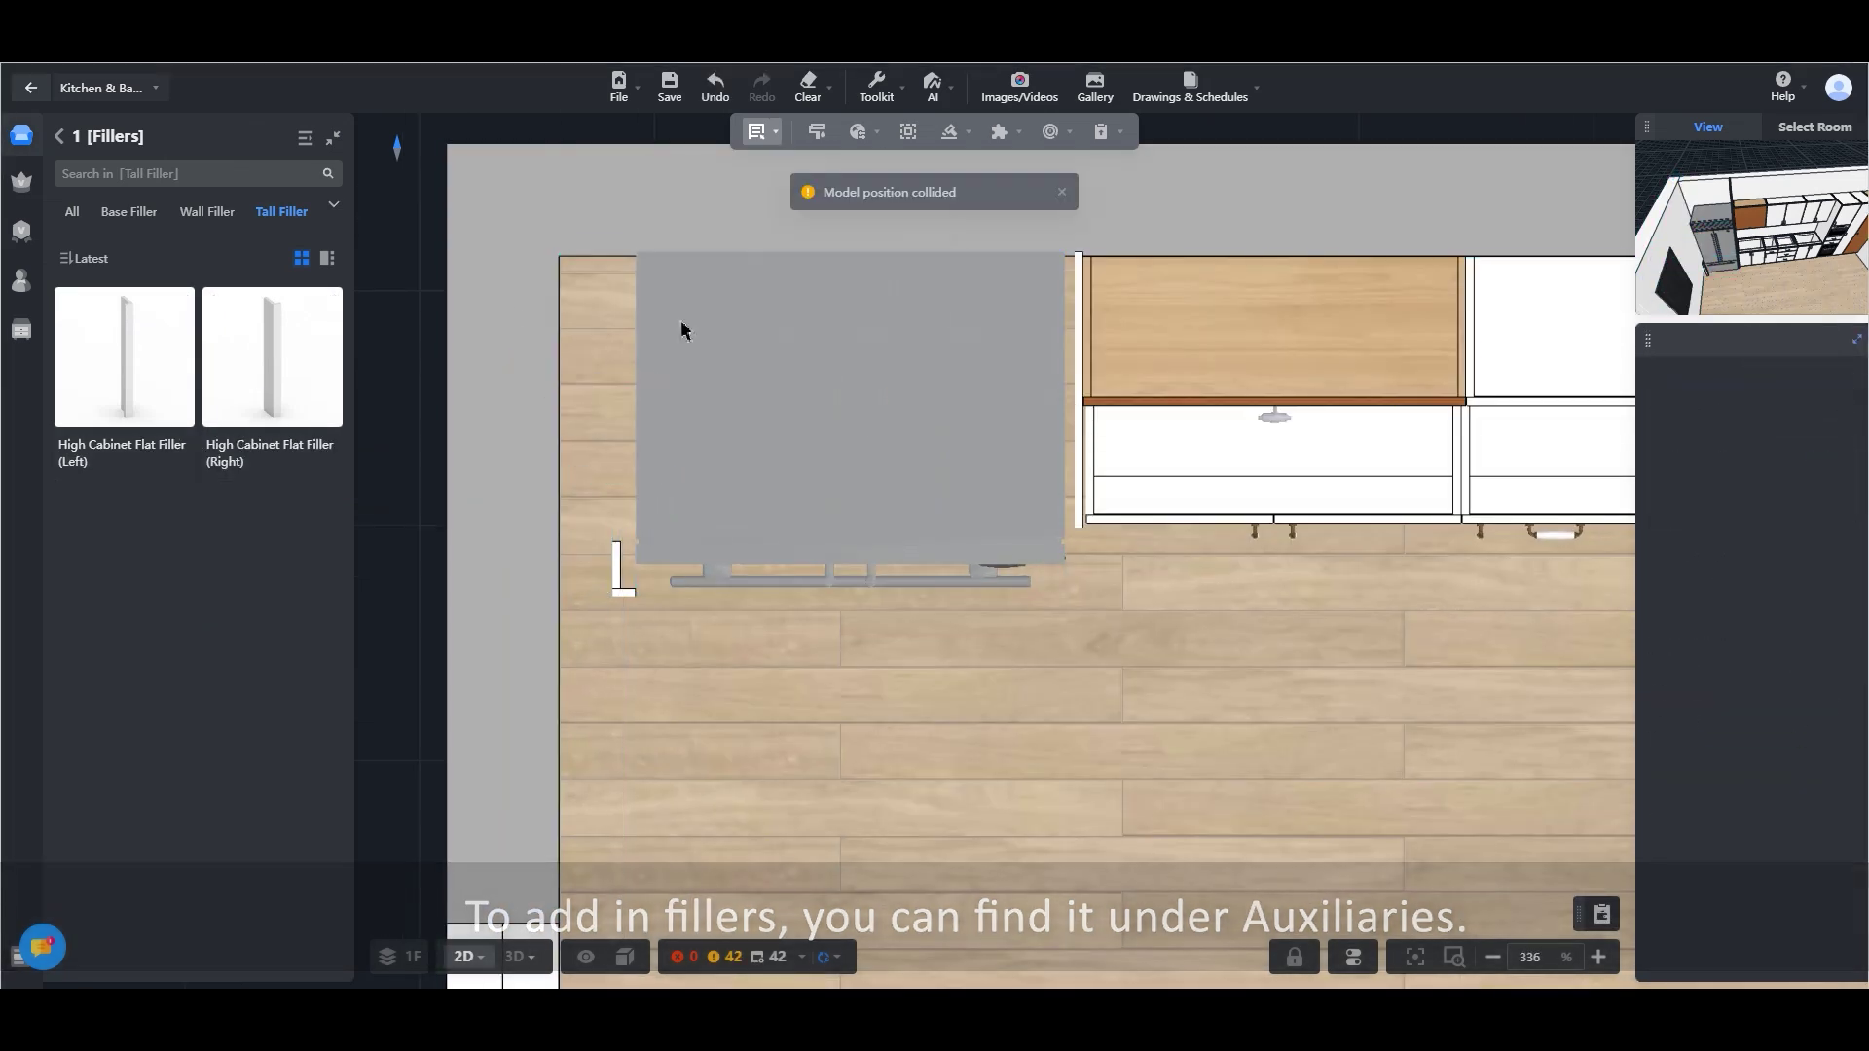
pyautogui.click(619, 588)
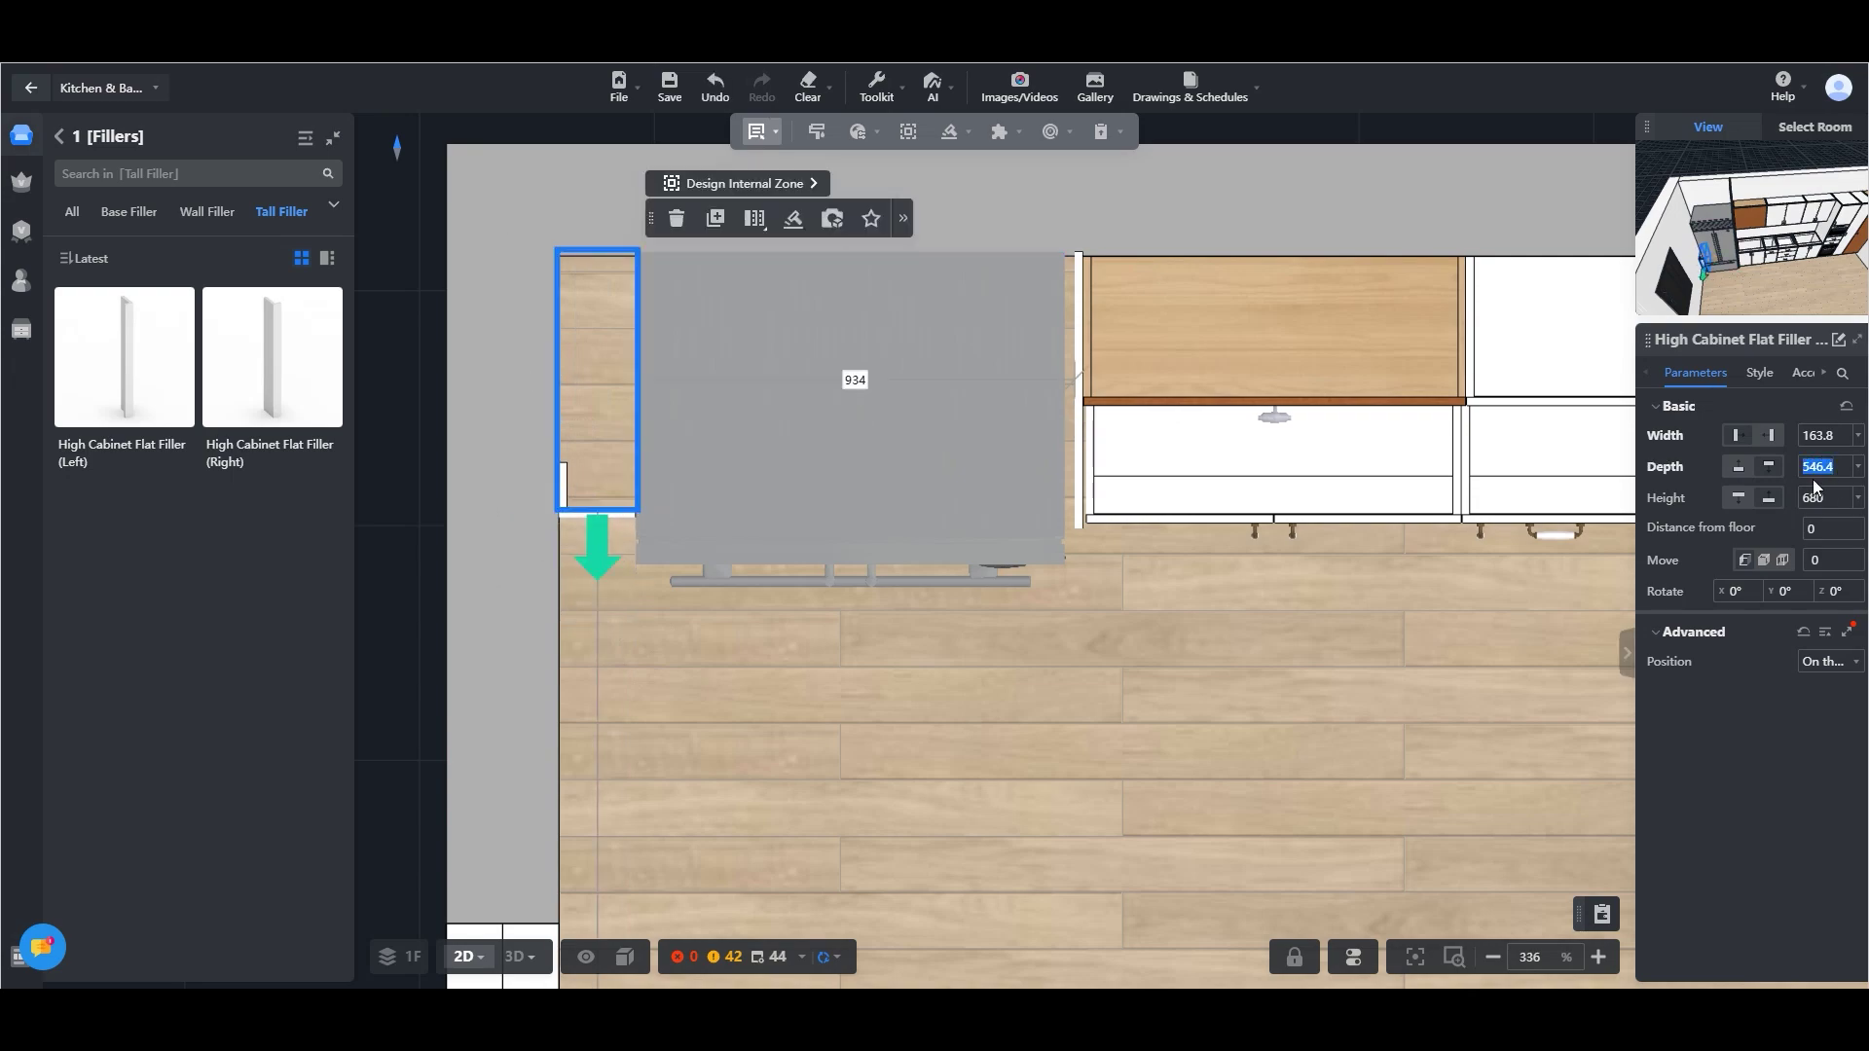
pyautogui.click(519, 956)
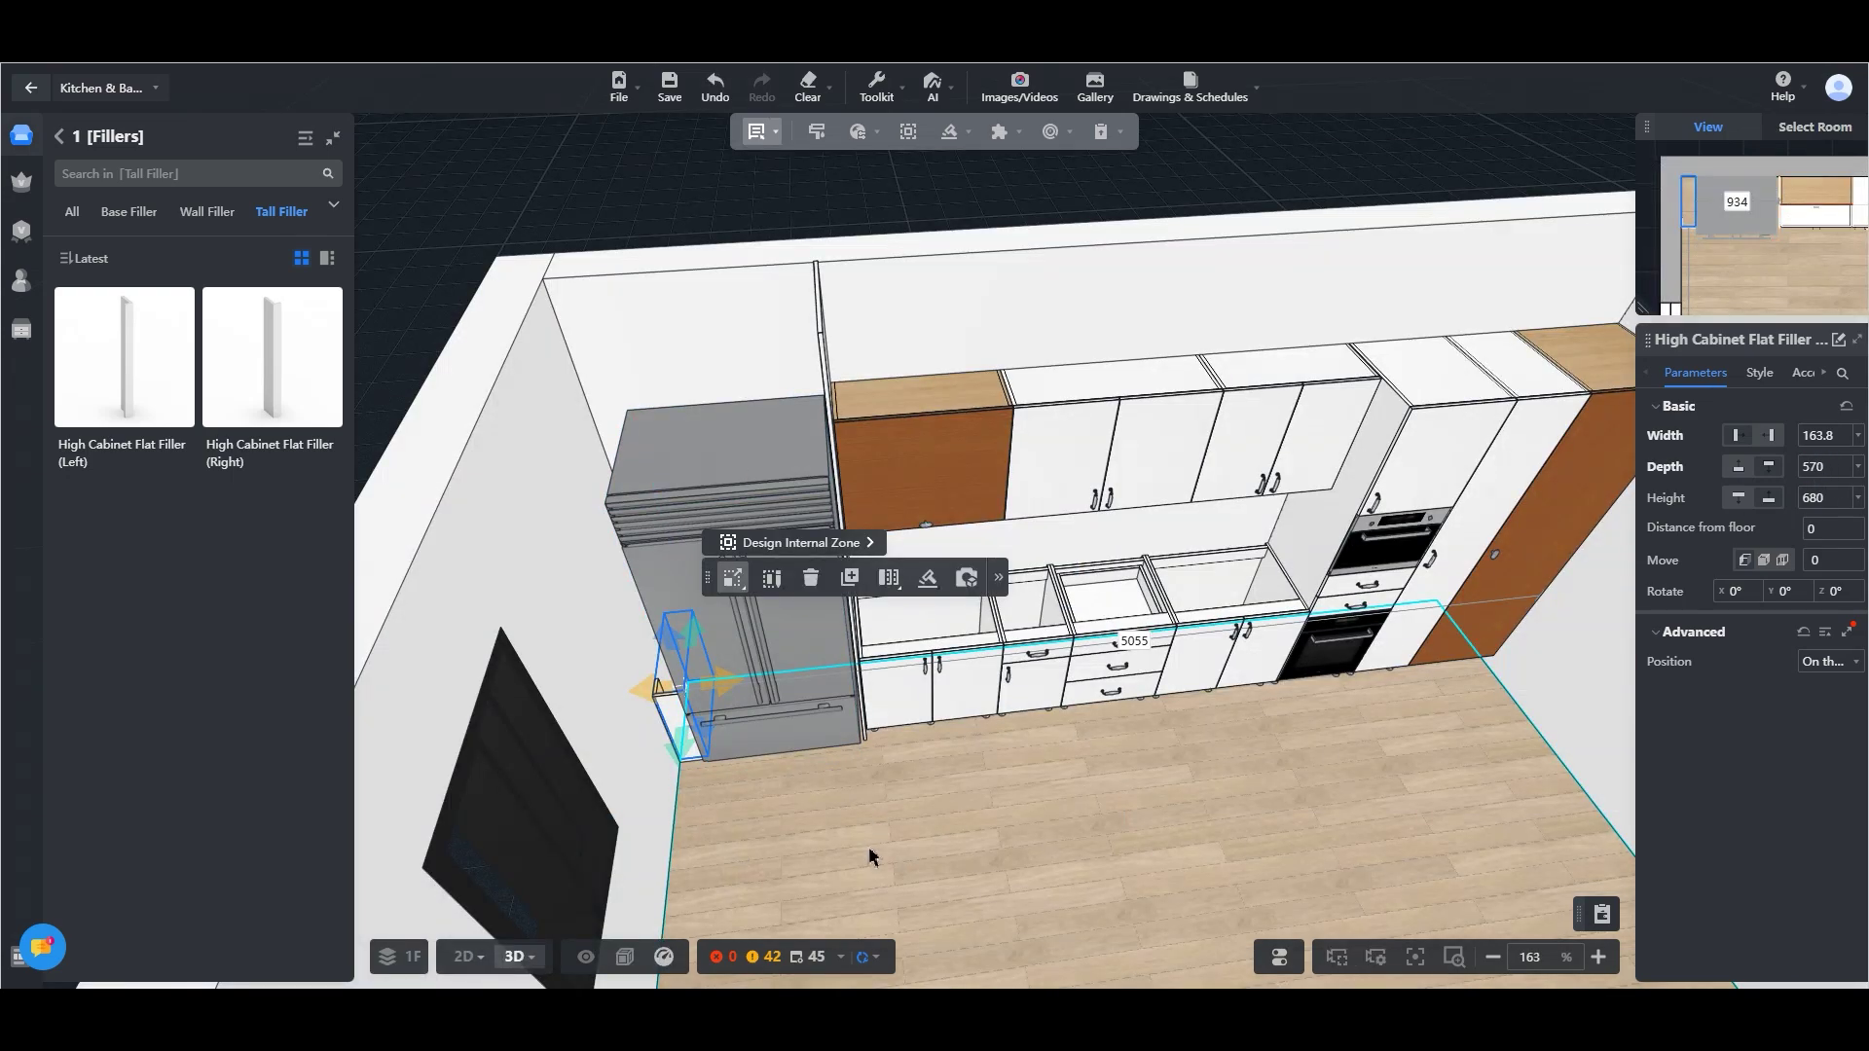
# Stretch the filler beside the refrigerator up to the ceiling in 3D and inspect the fit around the fridge
pyautogui.moveTo(868, 855); pyautogui.dragTo(701, 778)
pyautogui.moveTo(654, 632); pyautogui.dragTo(640, 420)
pyautogui.moveTo(596, 248); pyautogui.dragTo(588, 202)
pyautogui.moveTo(922, 922); pyautogui.dragTo(1141, 930)
pyautogui.scroll(2, 670, 442)
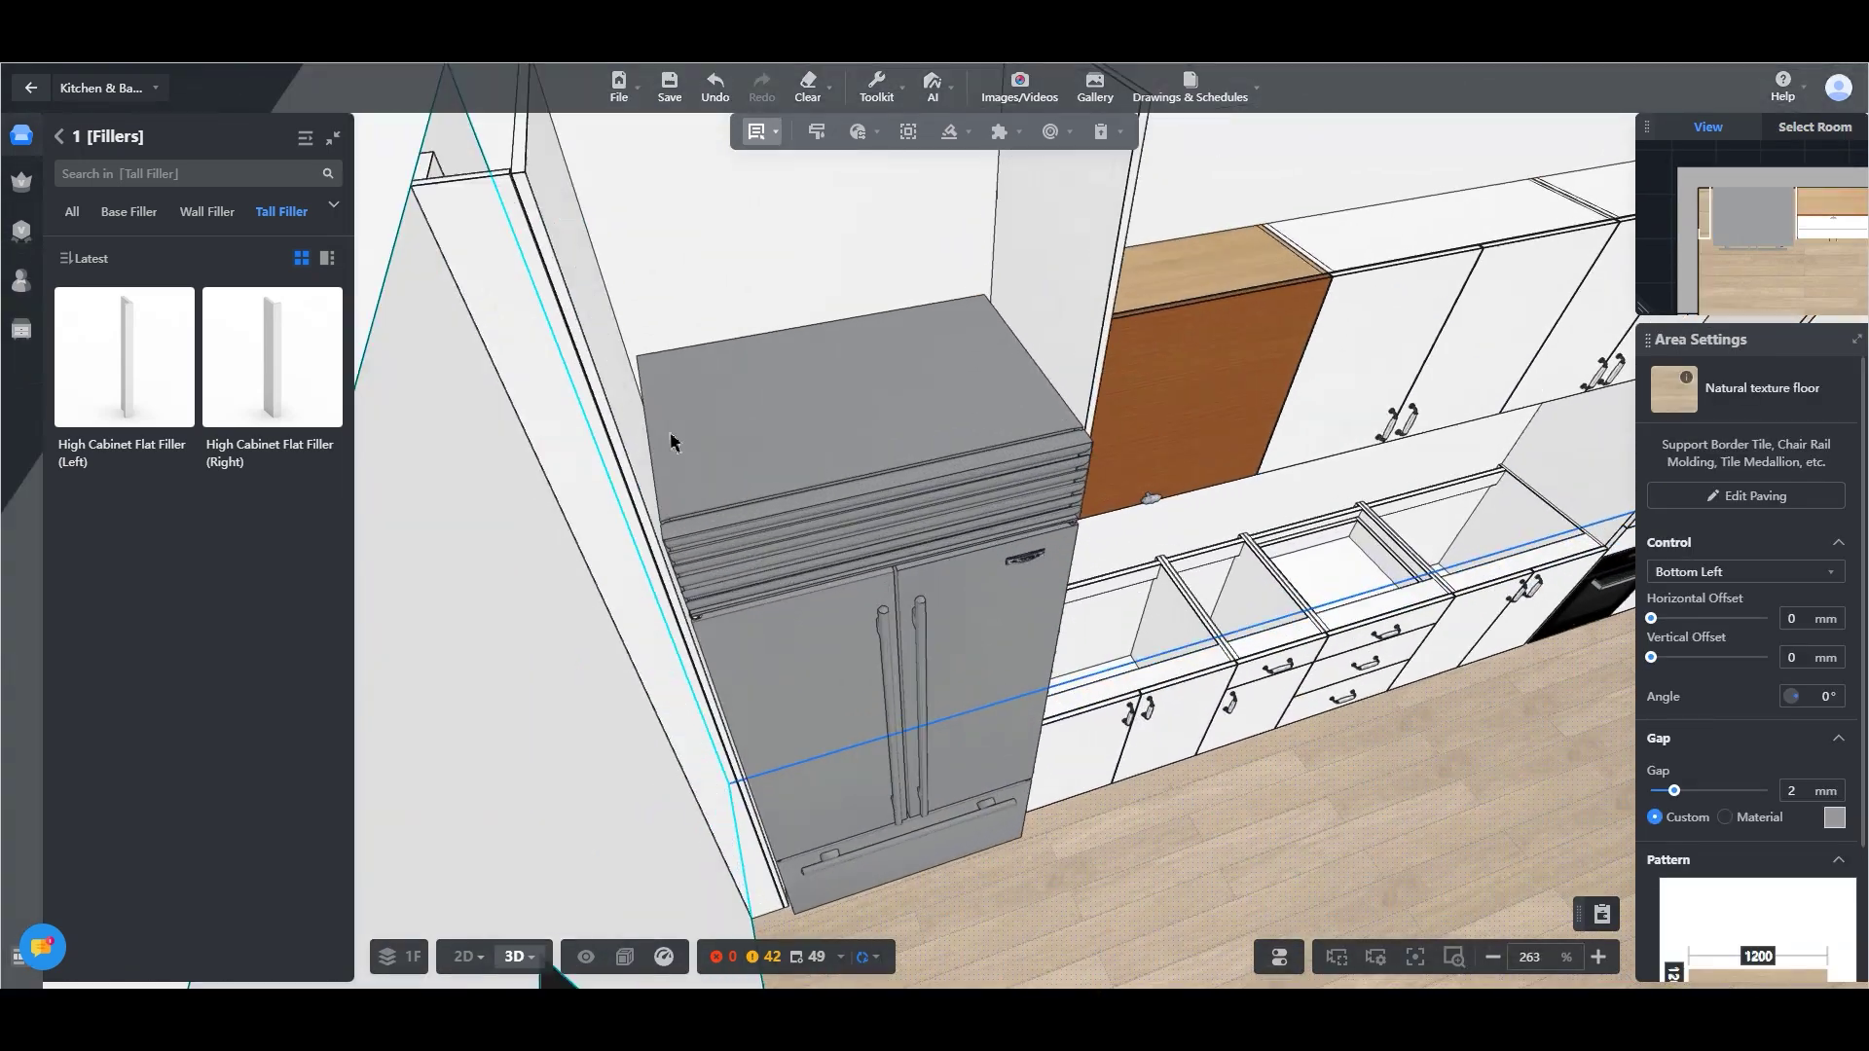
pyautogui.click(671, 442)
pyautogui.moveTo(776, 613); pyautogui.dragTo(784, 612)
pyautogui.moveTo(1169, 857); pyautogui.dragTo(1071, 847)
# Place an Upturning Folding Door Wall Cabinet over the refrigerator and size it to 954 mm wide between the end panels
pyautogui.moveTo(468, 956)
pyautogui.click(447, 847)
pyautogui.click(59, 136)
pyautogui.click(82, 348)
pyautogui.click(289, 268)
pyautogui.moveTo(334, 553); pyautogui.dragTo(1336, 399)
pyautogui.moveTo(1156, 388); pyautogui.dragTo(889, 402)
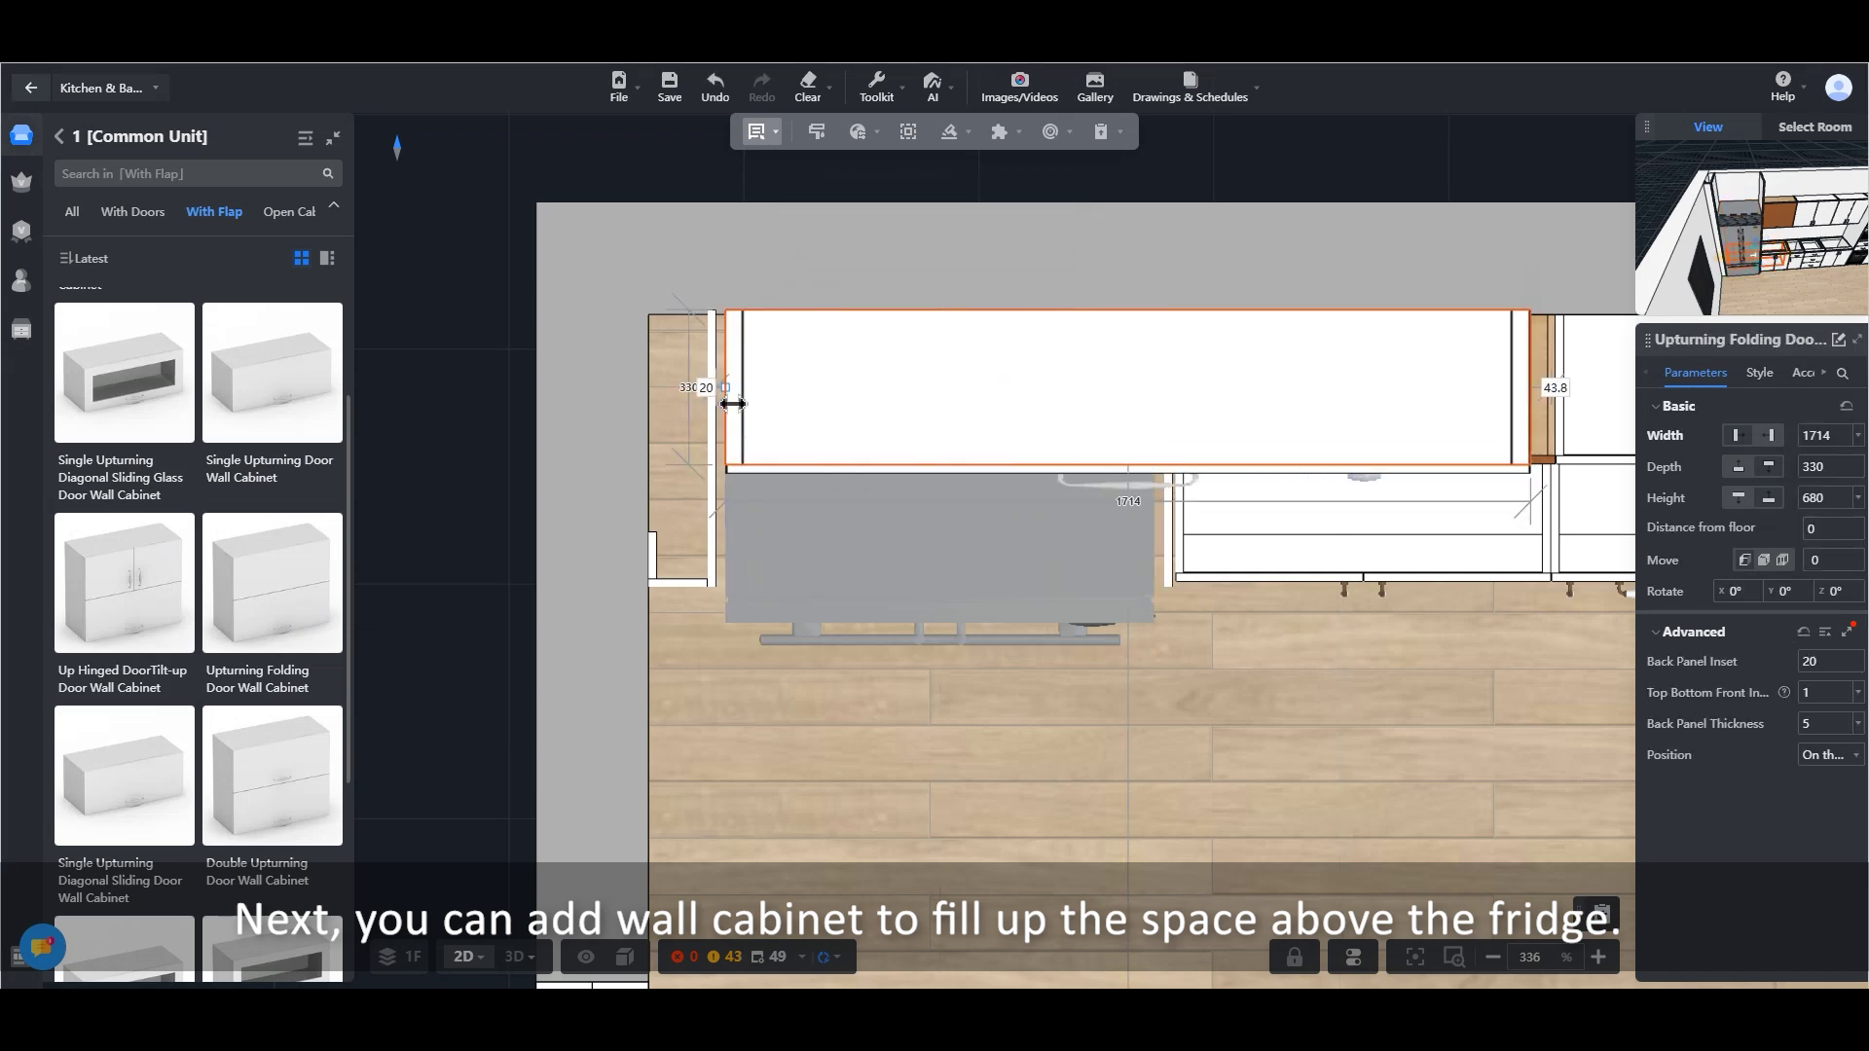
pyautogui.moveTo(1537, 391); pyautogui.dragTo(1160, 409)
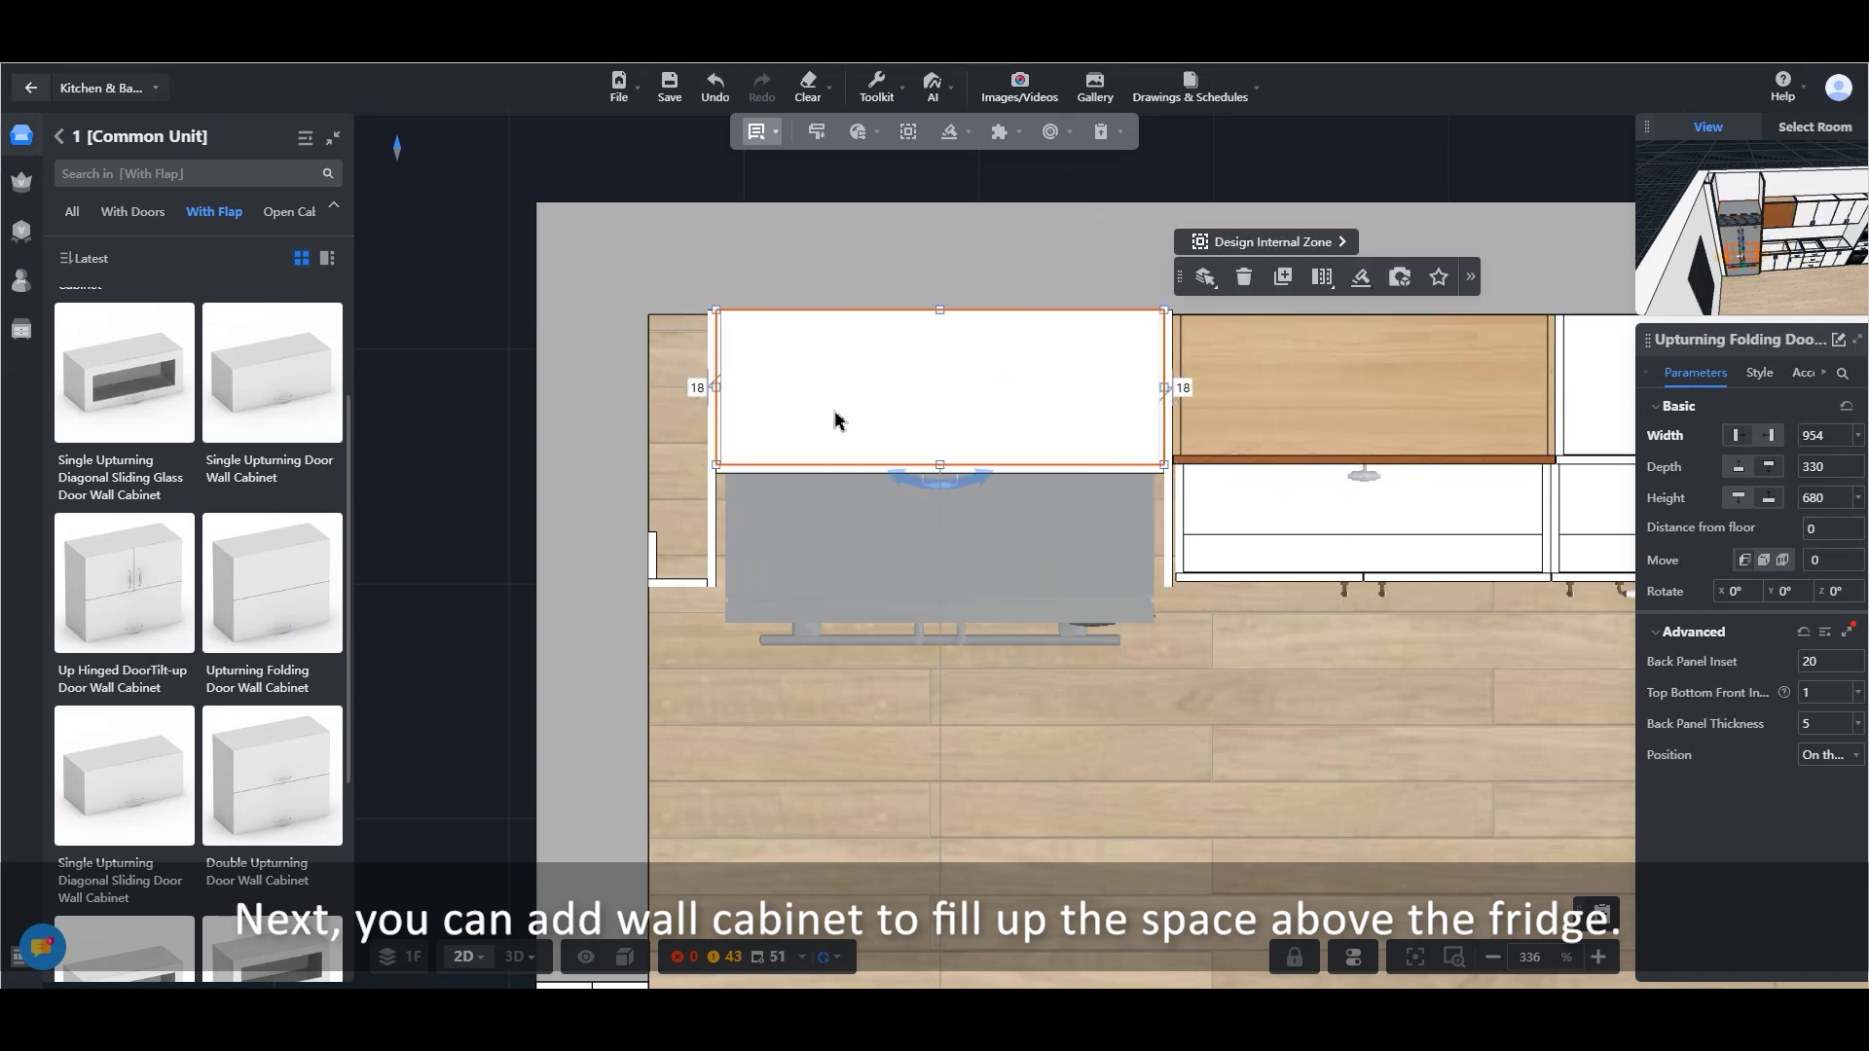
# Raise the folding-door cabinet above the refrigerator in 3D, with a height of 524.5 mm and a distance from floor of 2154 mm
pyautogui.click(516, 956)
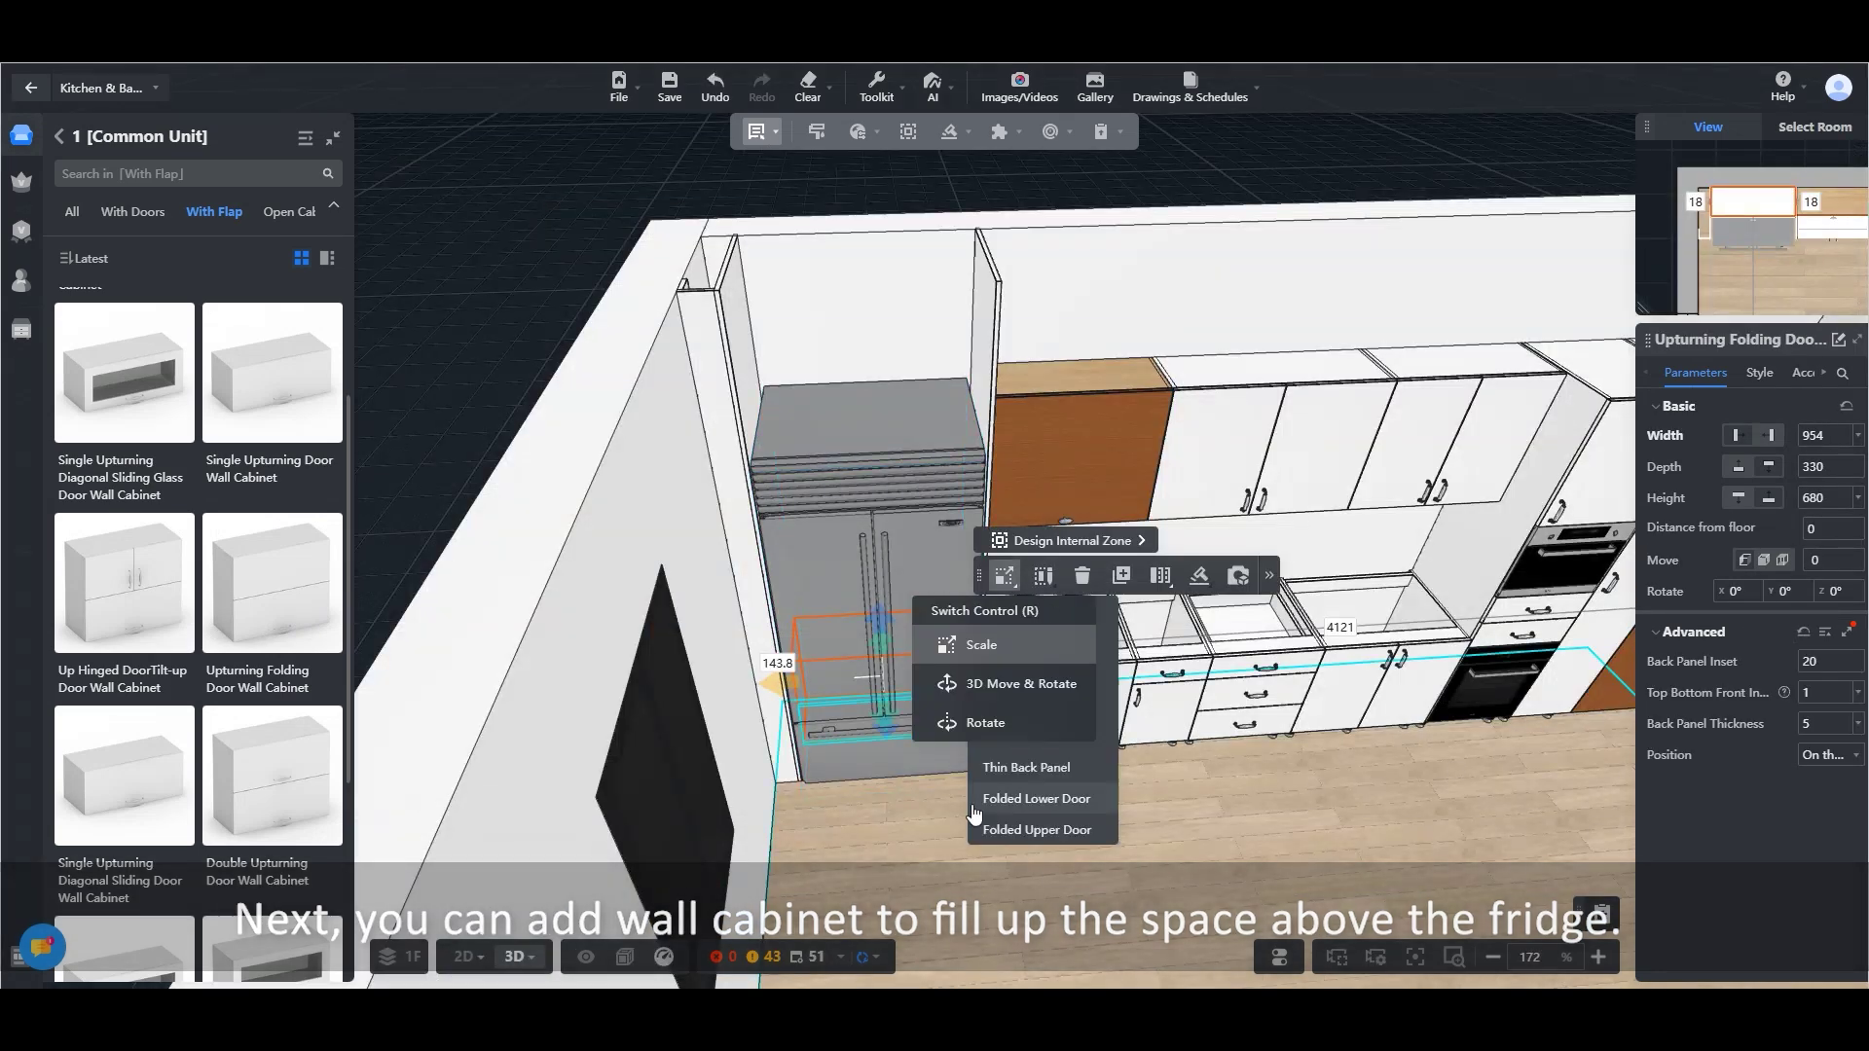
pyautogui.click(980, 646)
pyautogui.moveTo(885, 626); pyautogui.dragTo(872, 192)
pyautogui.click(865, 379)
pyautogui.click(865, 380)
pyautogui.moveTo(1244, 961); pyautogui.dragTo(1185, 888)
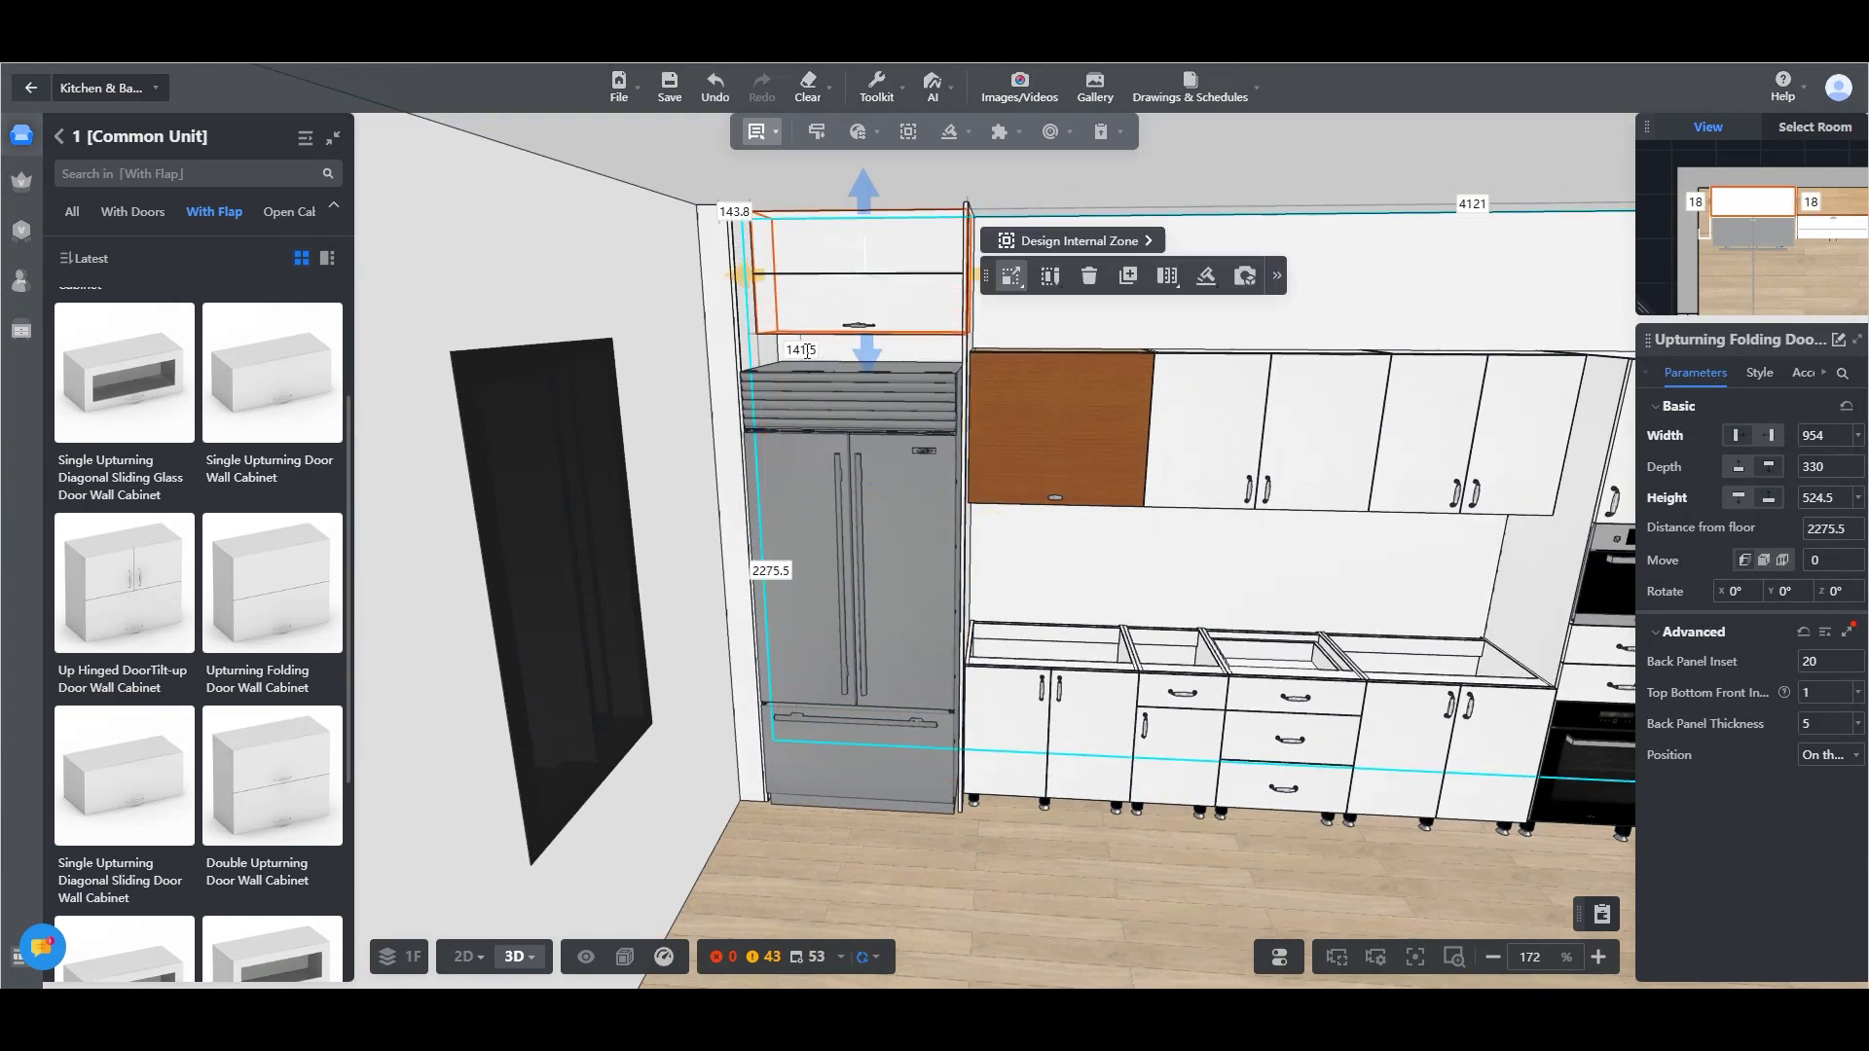
pyautogui.moveTo(801, 350); pyautogui.dragTo(863, 318)
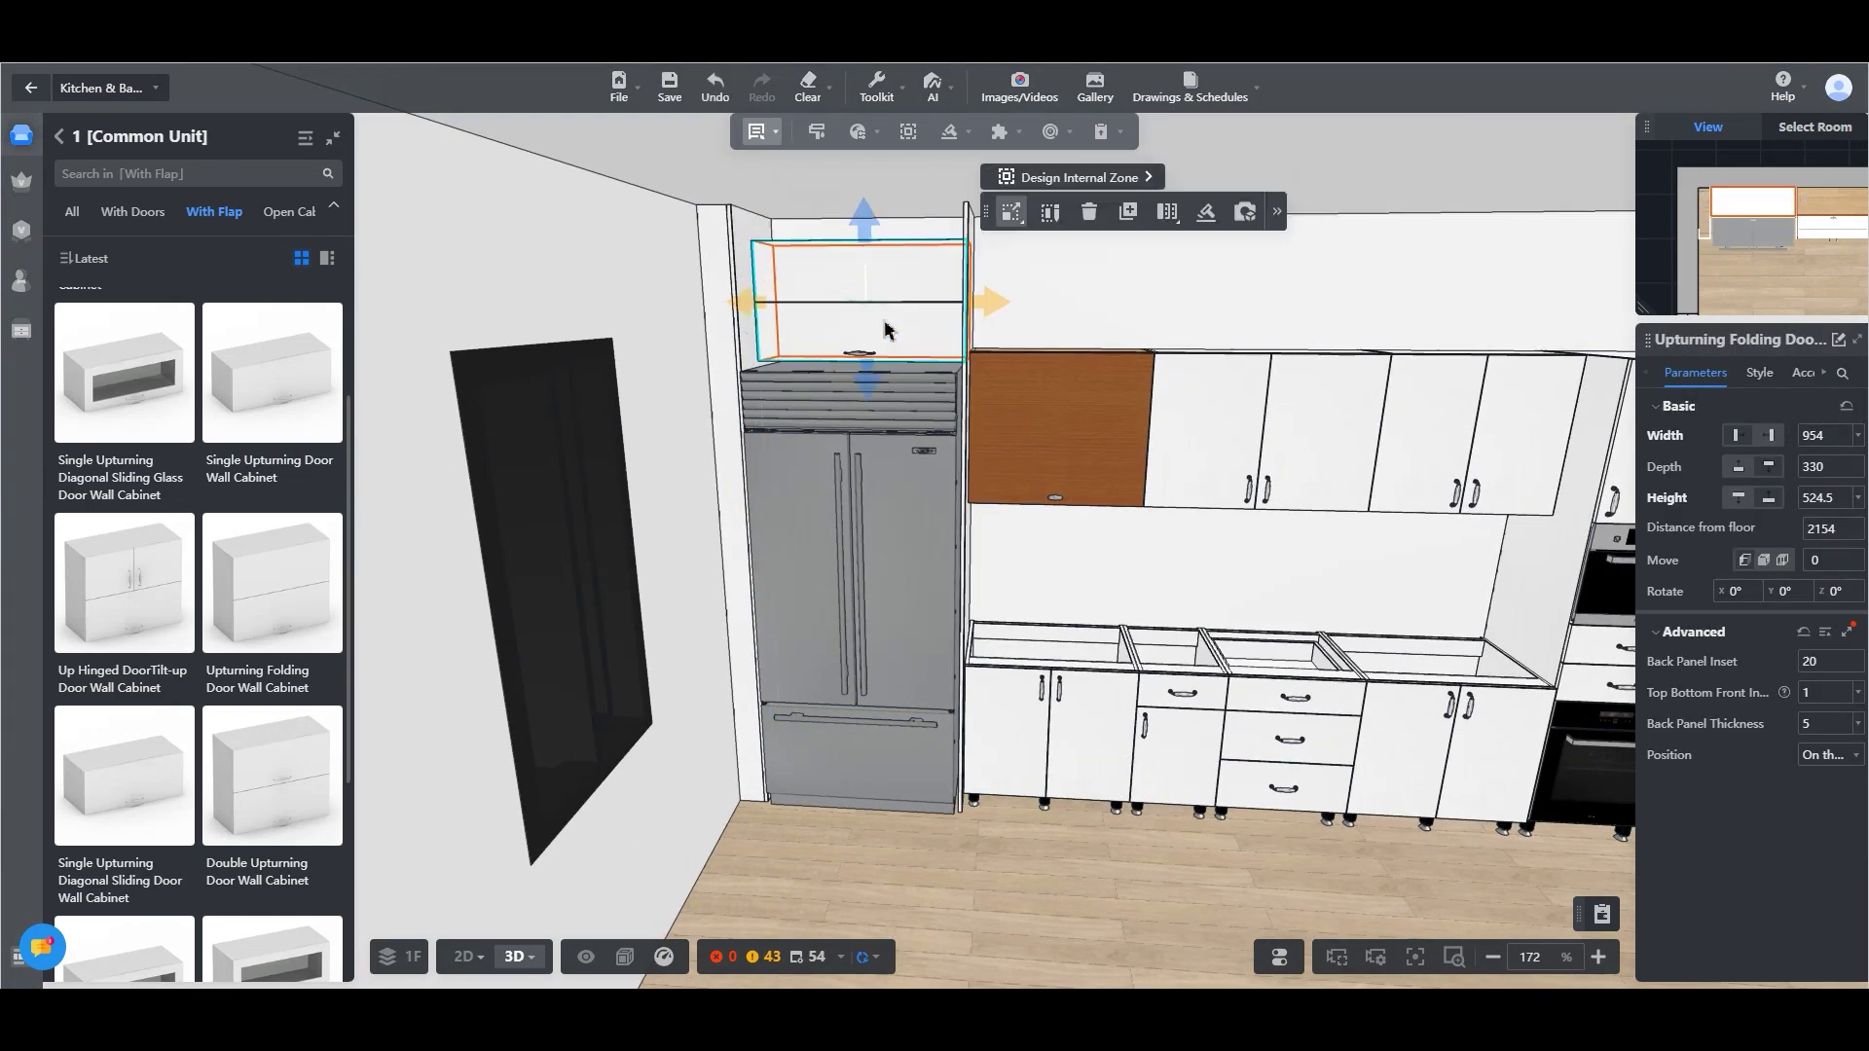
# Enlarge the cabinet above the refrigerator up to the ceiling and forward to the end panels' front, and check the whole run
pyautogui.moveTo(925, 429); pyautogui.dragTo(984, 862)
pyautogui.moveTo(791, 363); pyautogui.dragTo(787, 366)
pyautogui.moveTo(881, 808); pyautogui.dragTo(1071, 760)
pyautogui.click(984, 818)
pyautogui.scroll(2, 1107, 784)
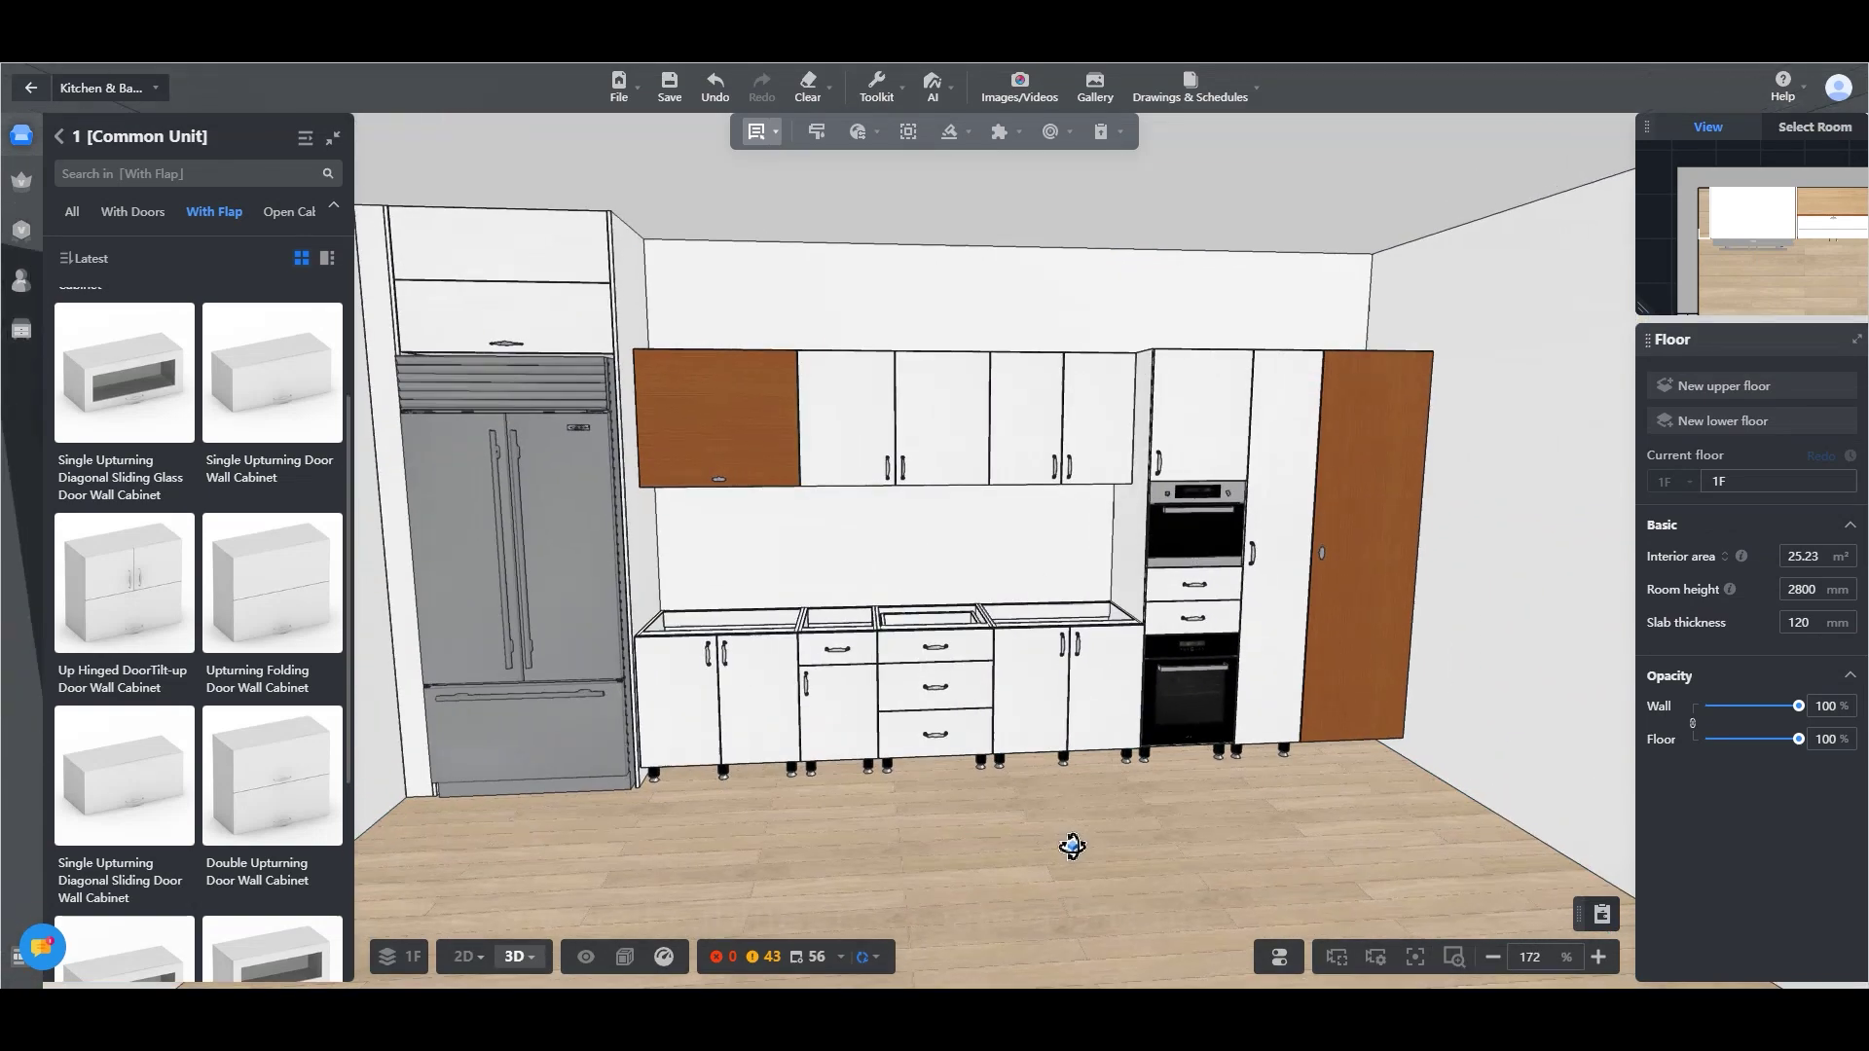
# Place a single right-handed door wall cabinet above the wall units as a box-up, 600 mm high and 2200 mm from the floor
pyautogui.click(60, 136)
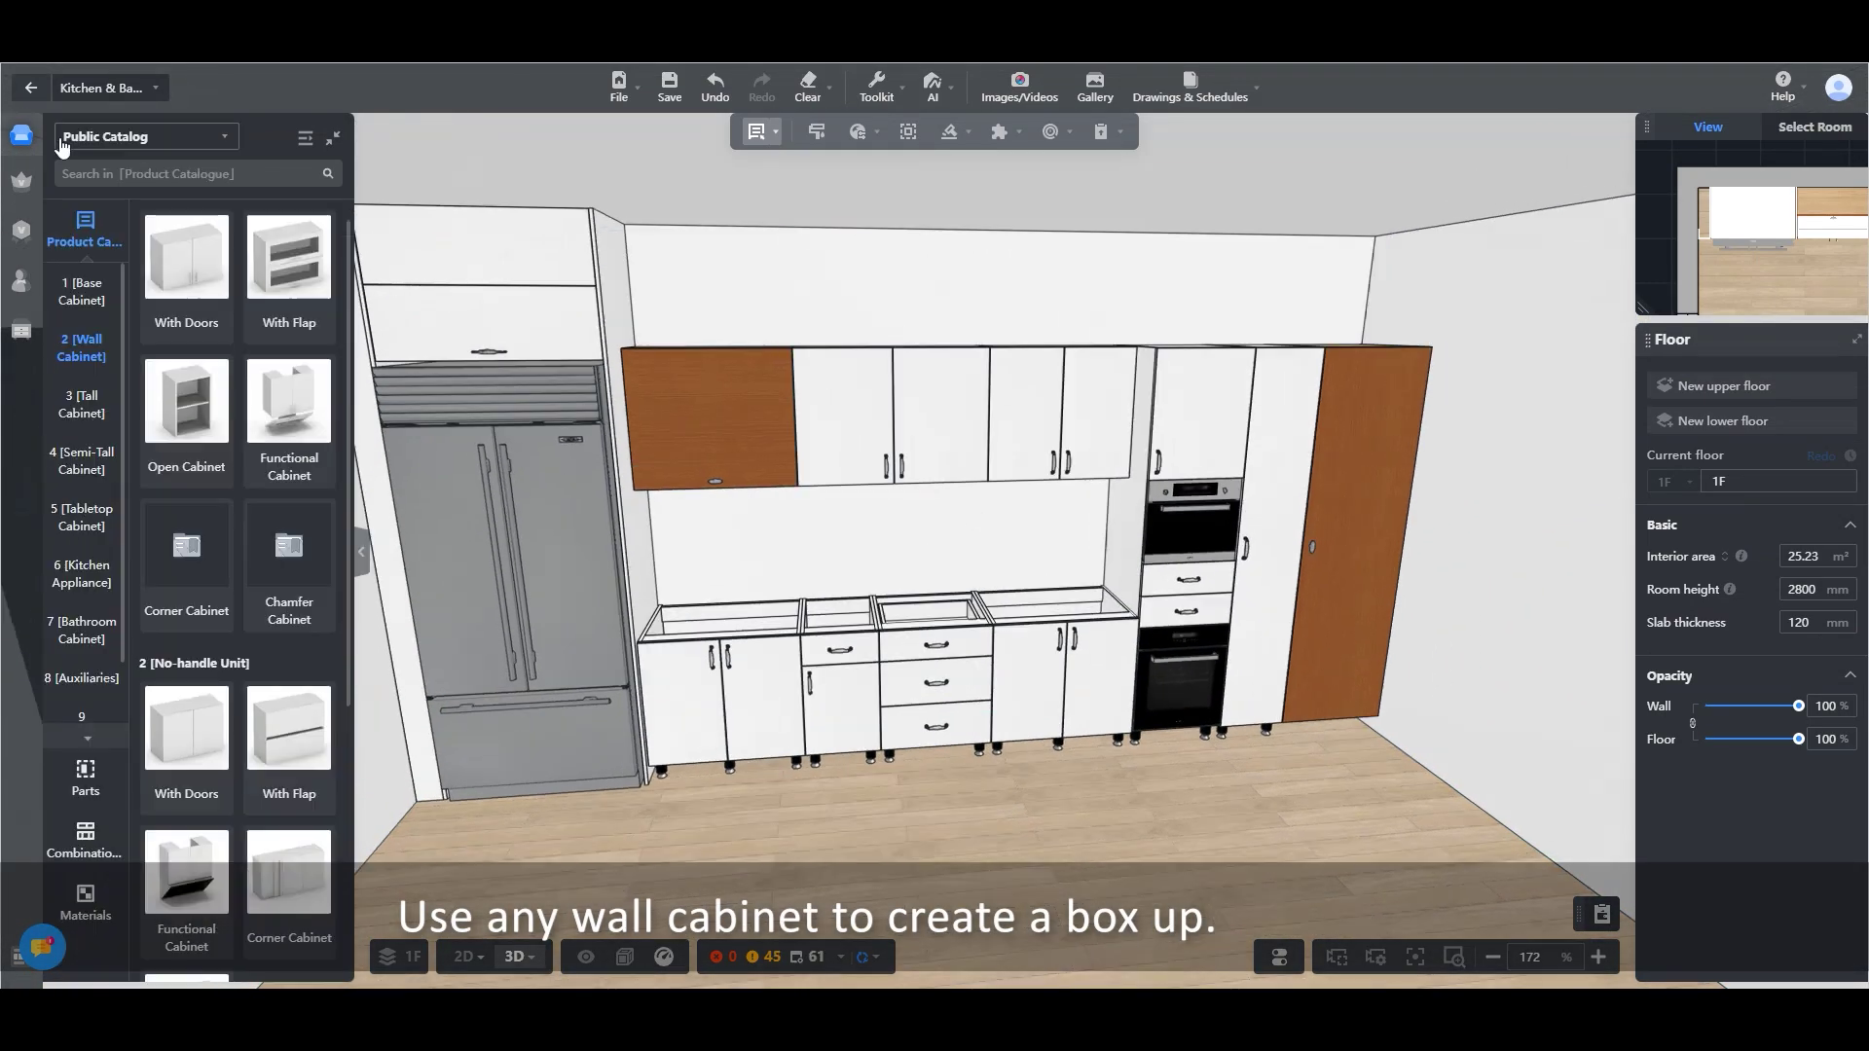
pyautogui.click(215, 283)
pyautogui.scroll(-2, 161, 760)
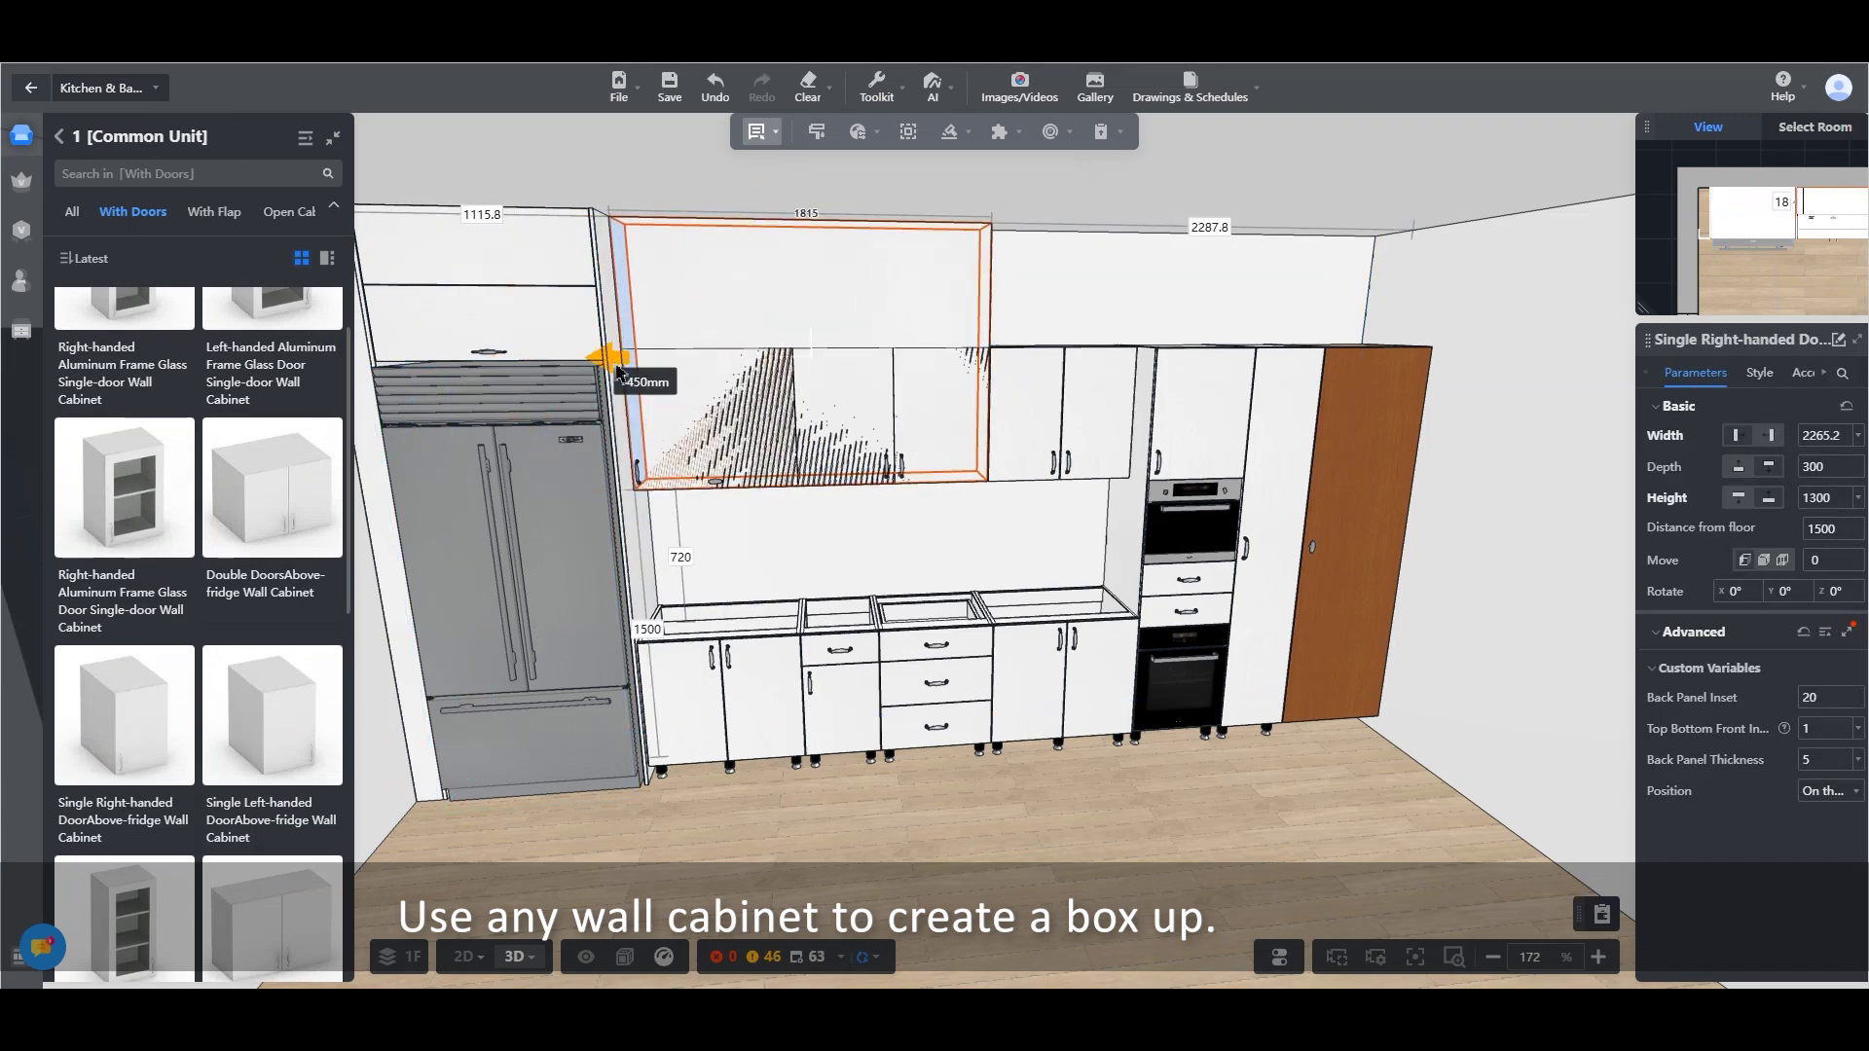
pyautogui.moveTo(1061, 581); pyautogui.dragTo(1026, 588)
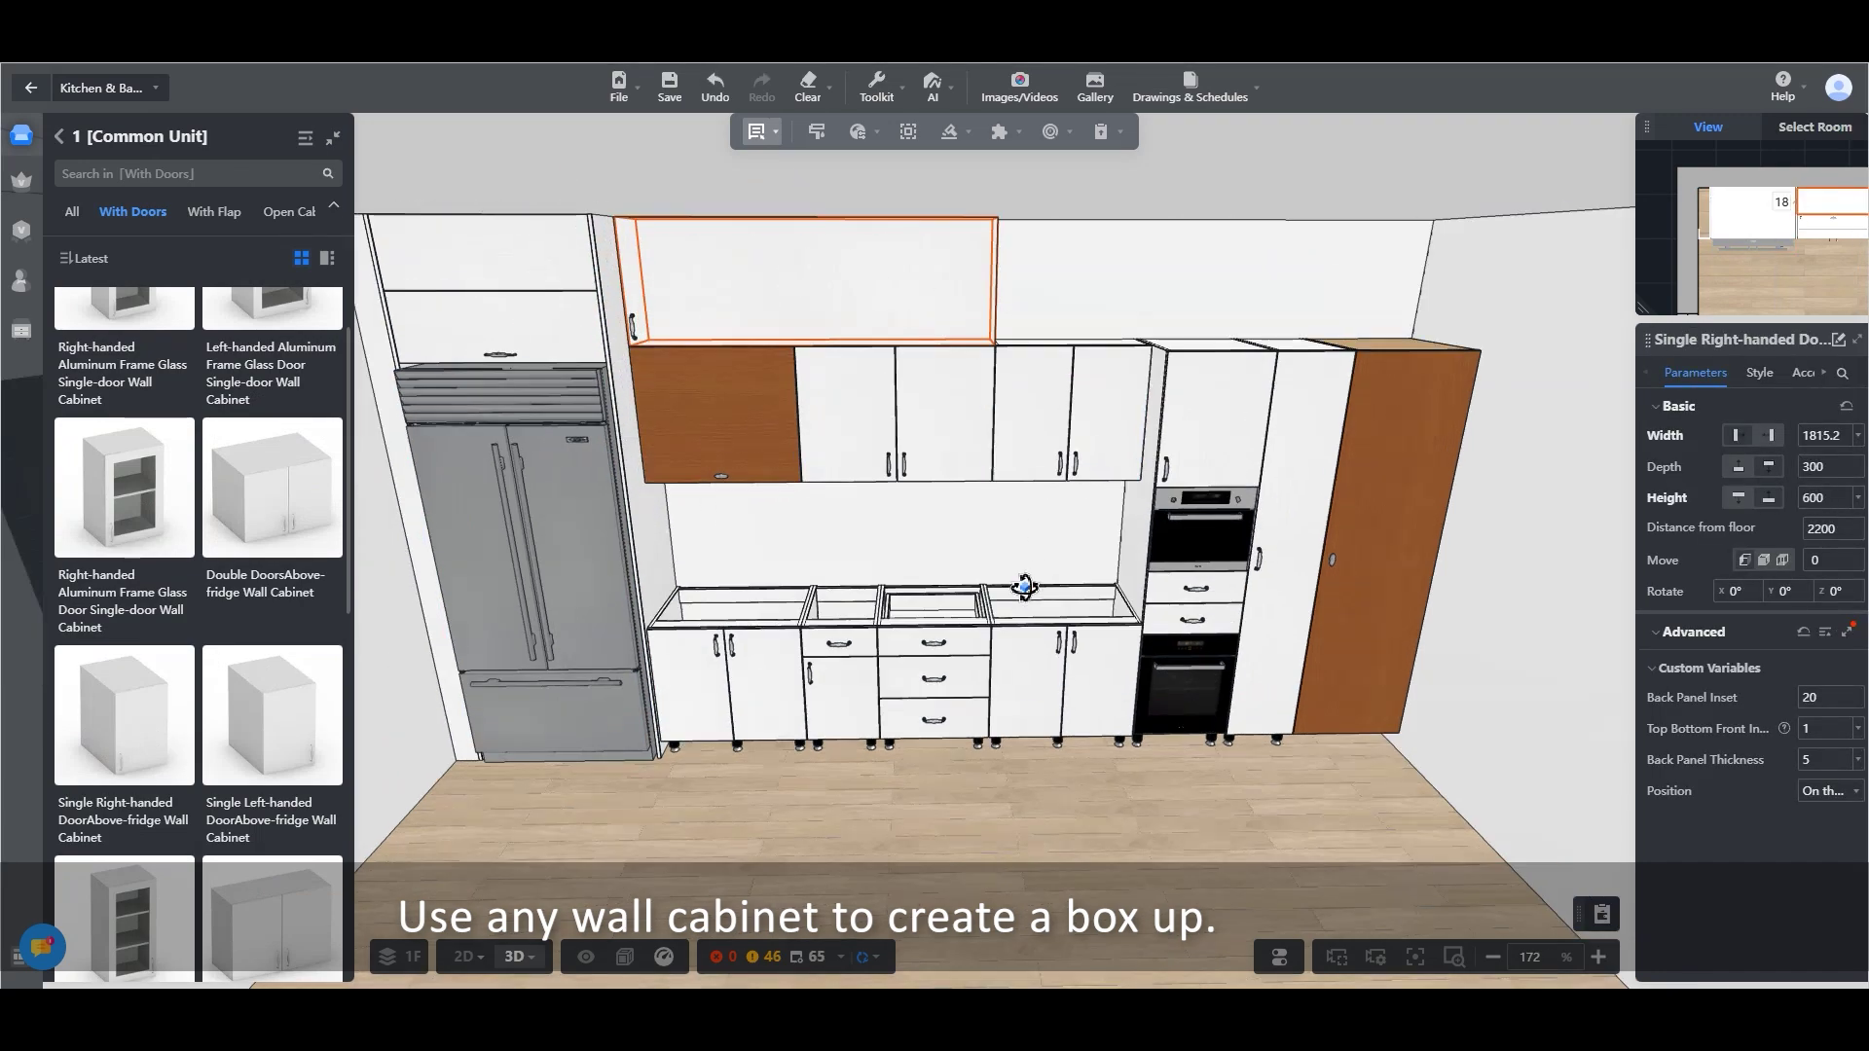
# Stretch the box-up cabinet sideways to 2602 mm wide so it reaches the tall oven unit
pyautogui.moveTo(1145, 310); pyautogui.dragTo(1152, 309)
pyautogui.click(1051, 822)
pyautogui.moveTo(1052, 822); pyautogui.dragTo(964, 867)
pyautogui.click(124, 714)
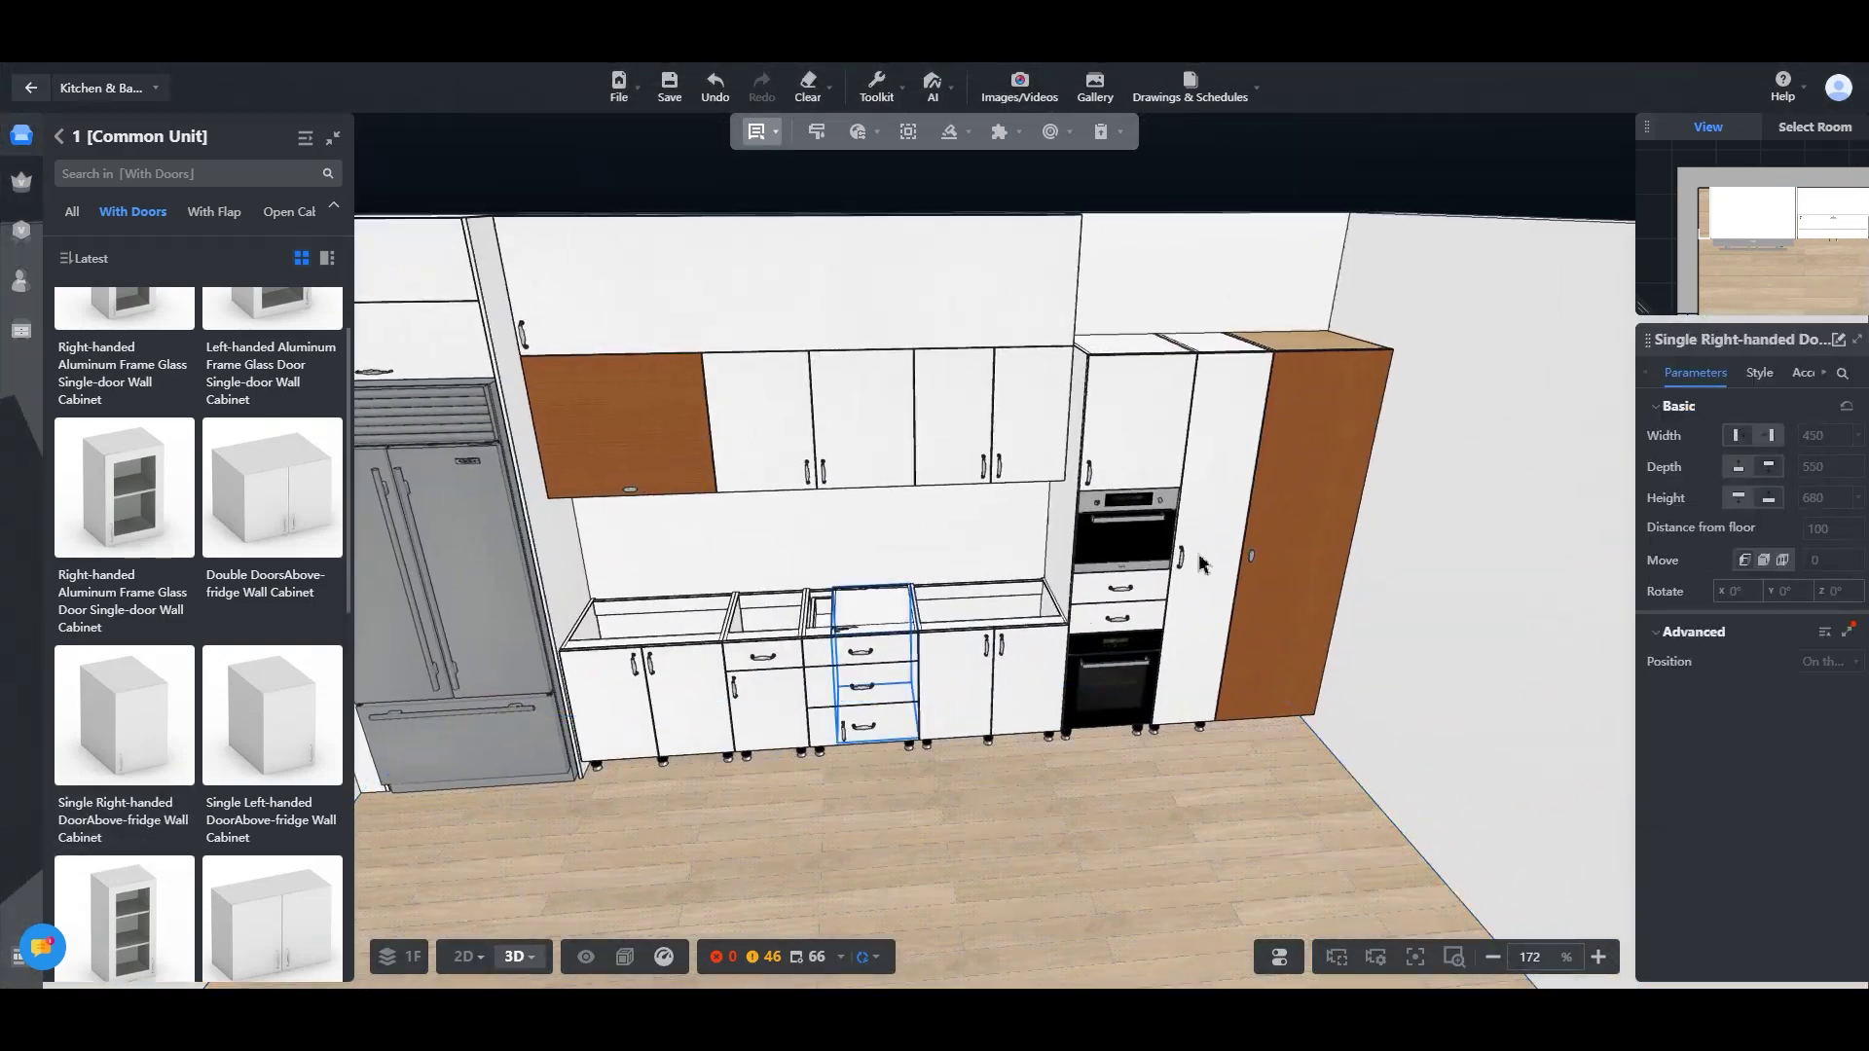
pyautogui.press('Escape')
# Copy the box-up cabinet in 2D and fit the copy against the back wall above the tall units, resizing its width and depth
pyautogui.click(1022, 292)
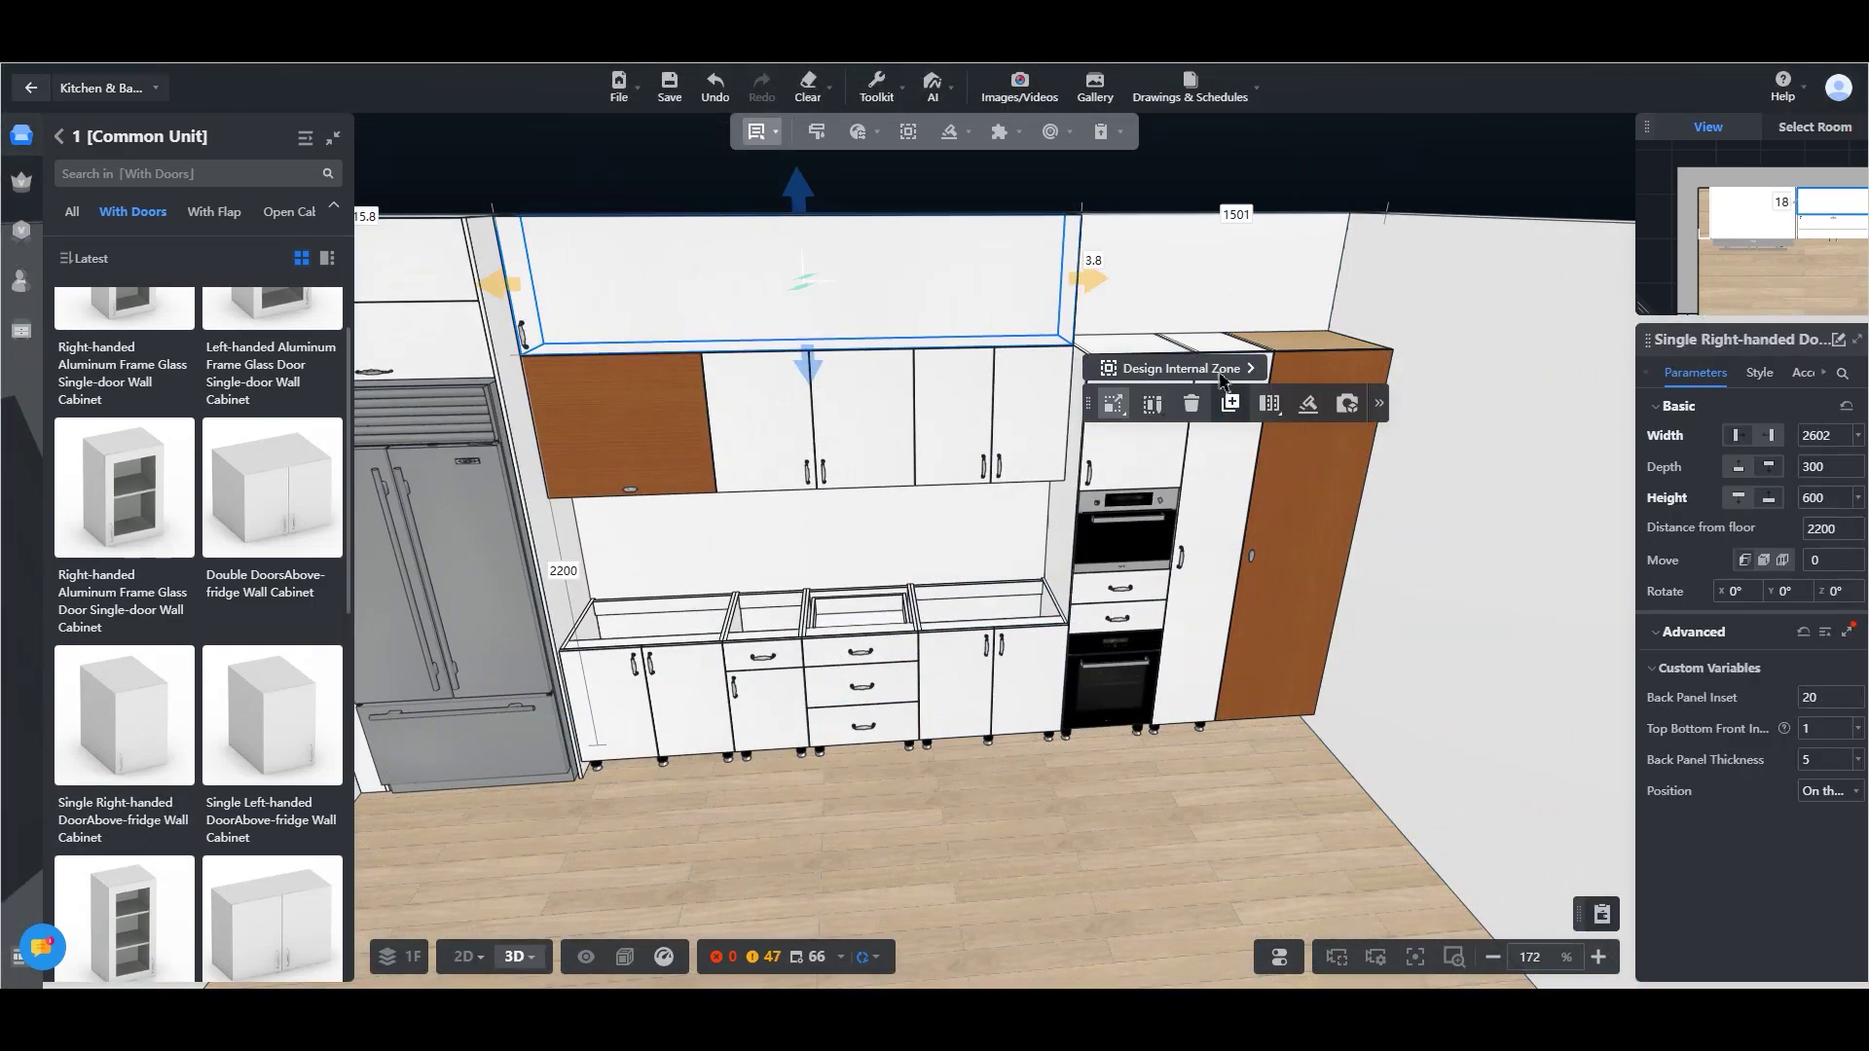
pyautogui.click(468, 957)
pyautogui.scroll(-4, 934, 604)
pyautogui.moveTo(1392, 633); pyautogui.dragTo(877, 625)
pyautogui.hotkey('ctrl', 'c')
pyautogui.click(1101, 385)
pyautogui.moveTo(1112, 477); pyautogui.dragTo(1229, 604)
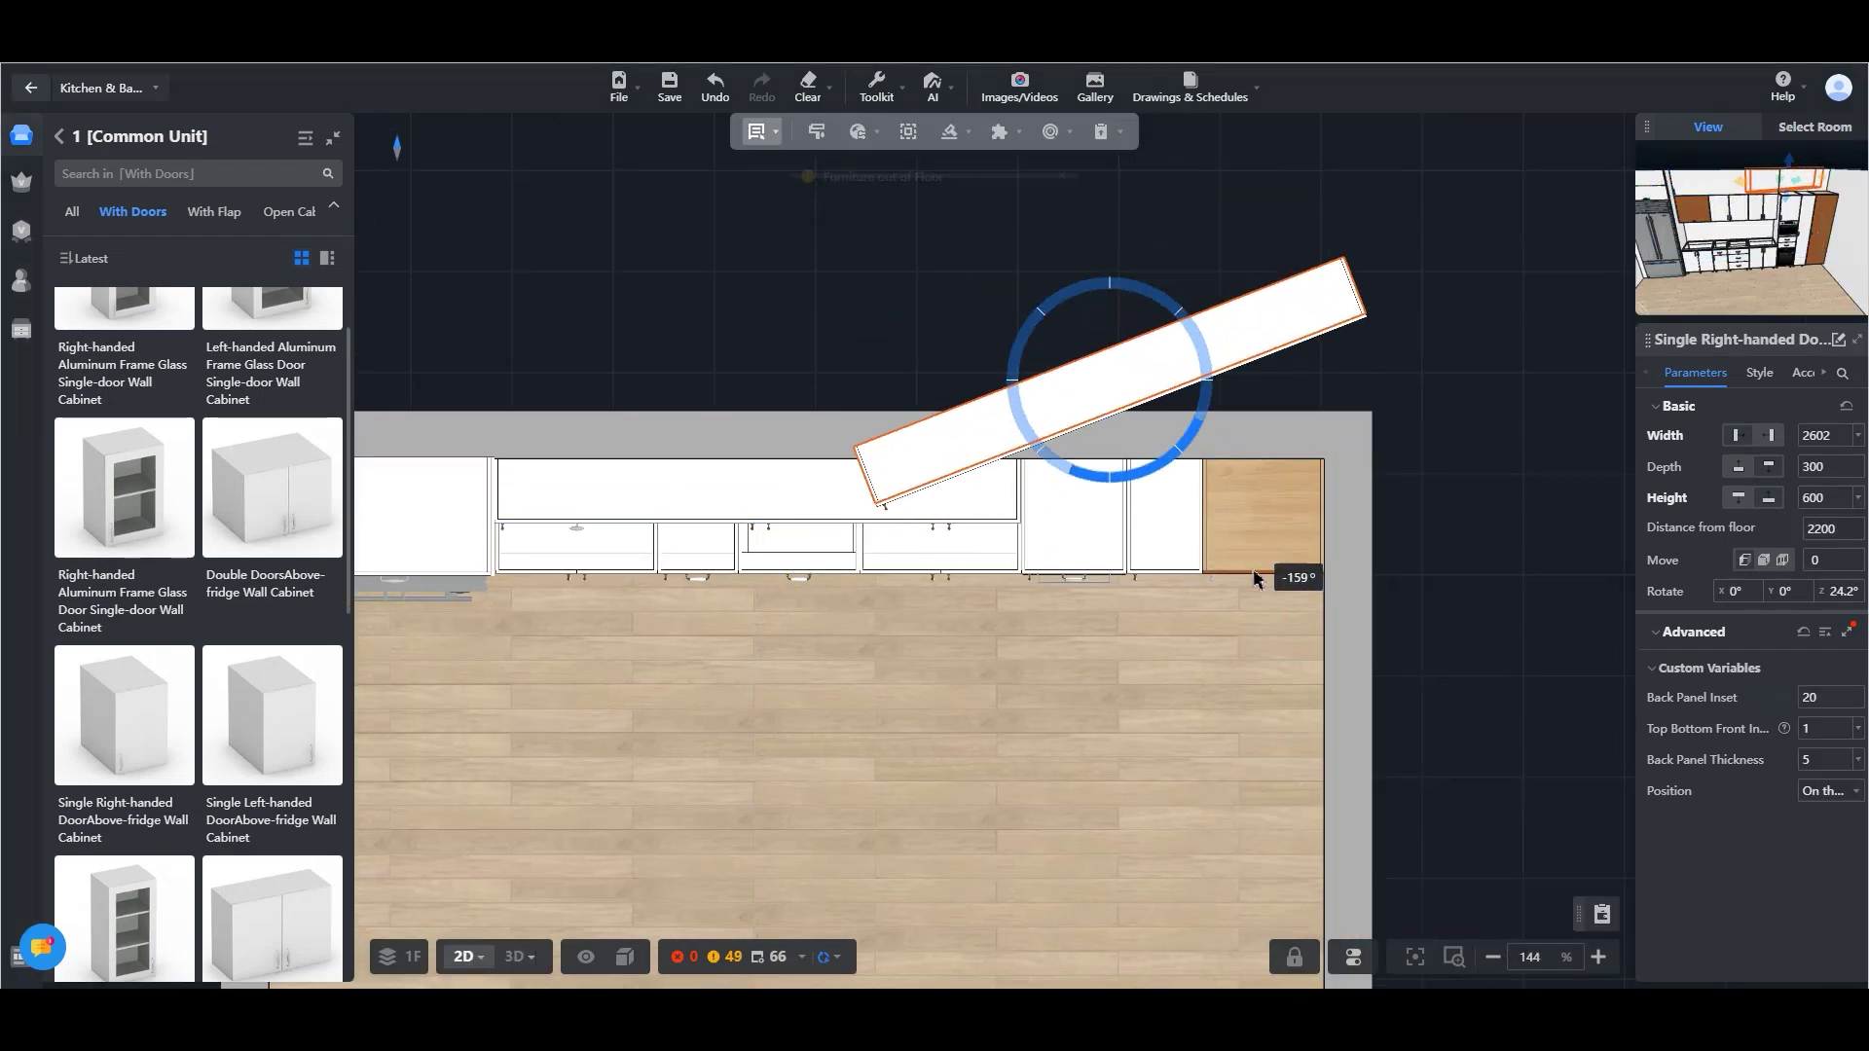
pyautogui.moveTo(1041, 384); pyautogui.dragTo(1183, 416)
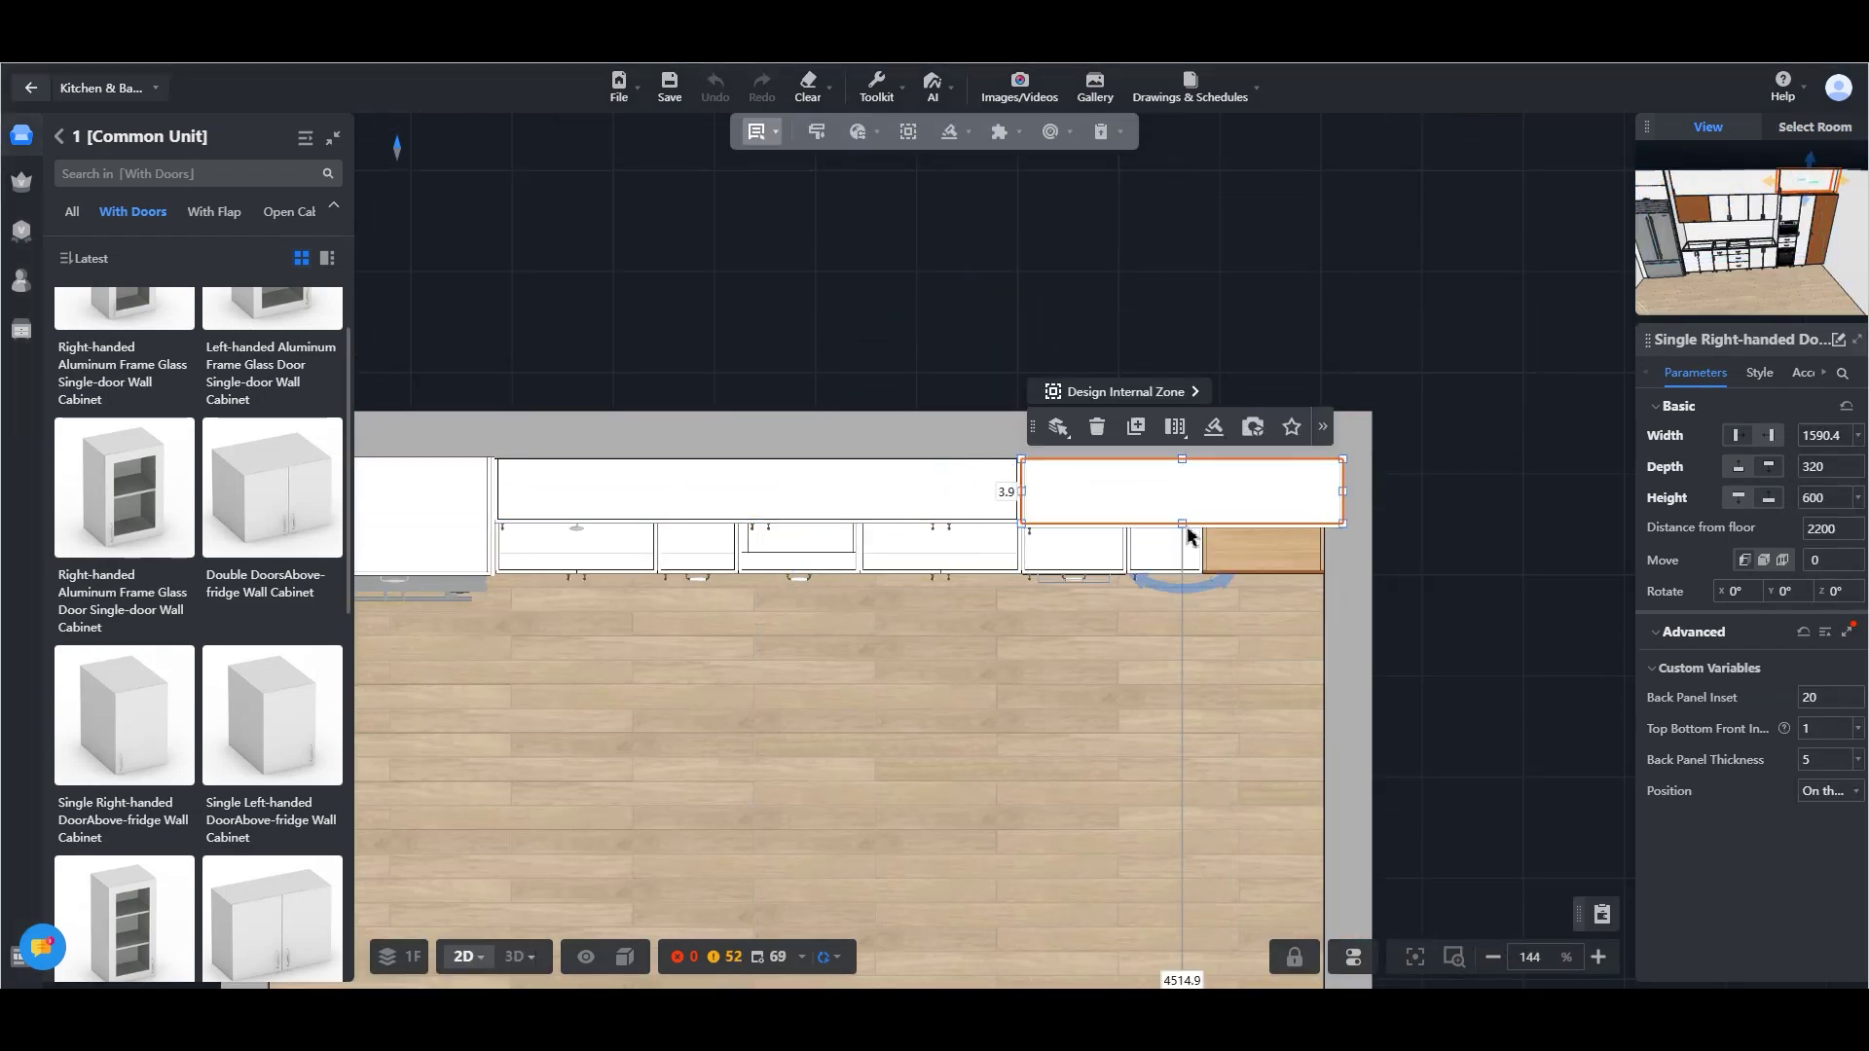
# Delete the door handles from both box-up cabinets in 3D
pyautogui.click(532, 964)
pyautogui.moveTo(1148, 772); pyautogui.dragTo(1174, 827)
pyautogui.scroll(2, 1120, 766)
pyautogui.click(662, 293)
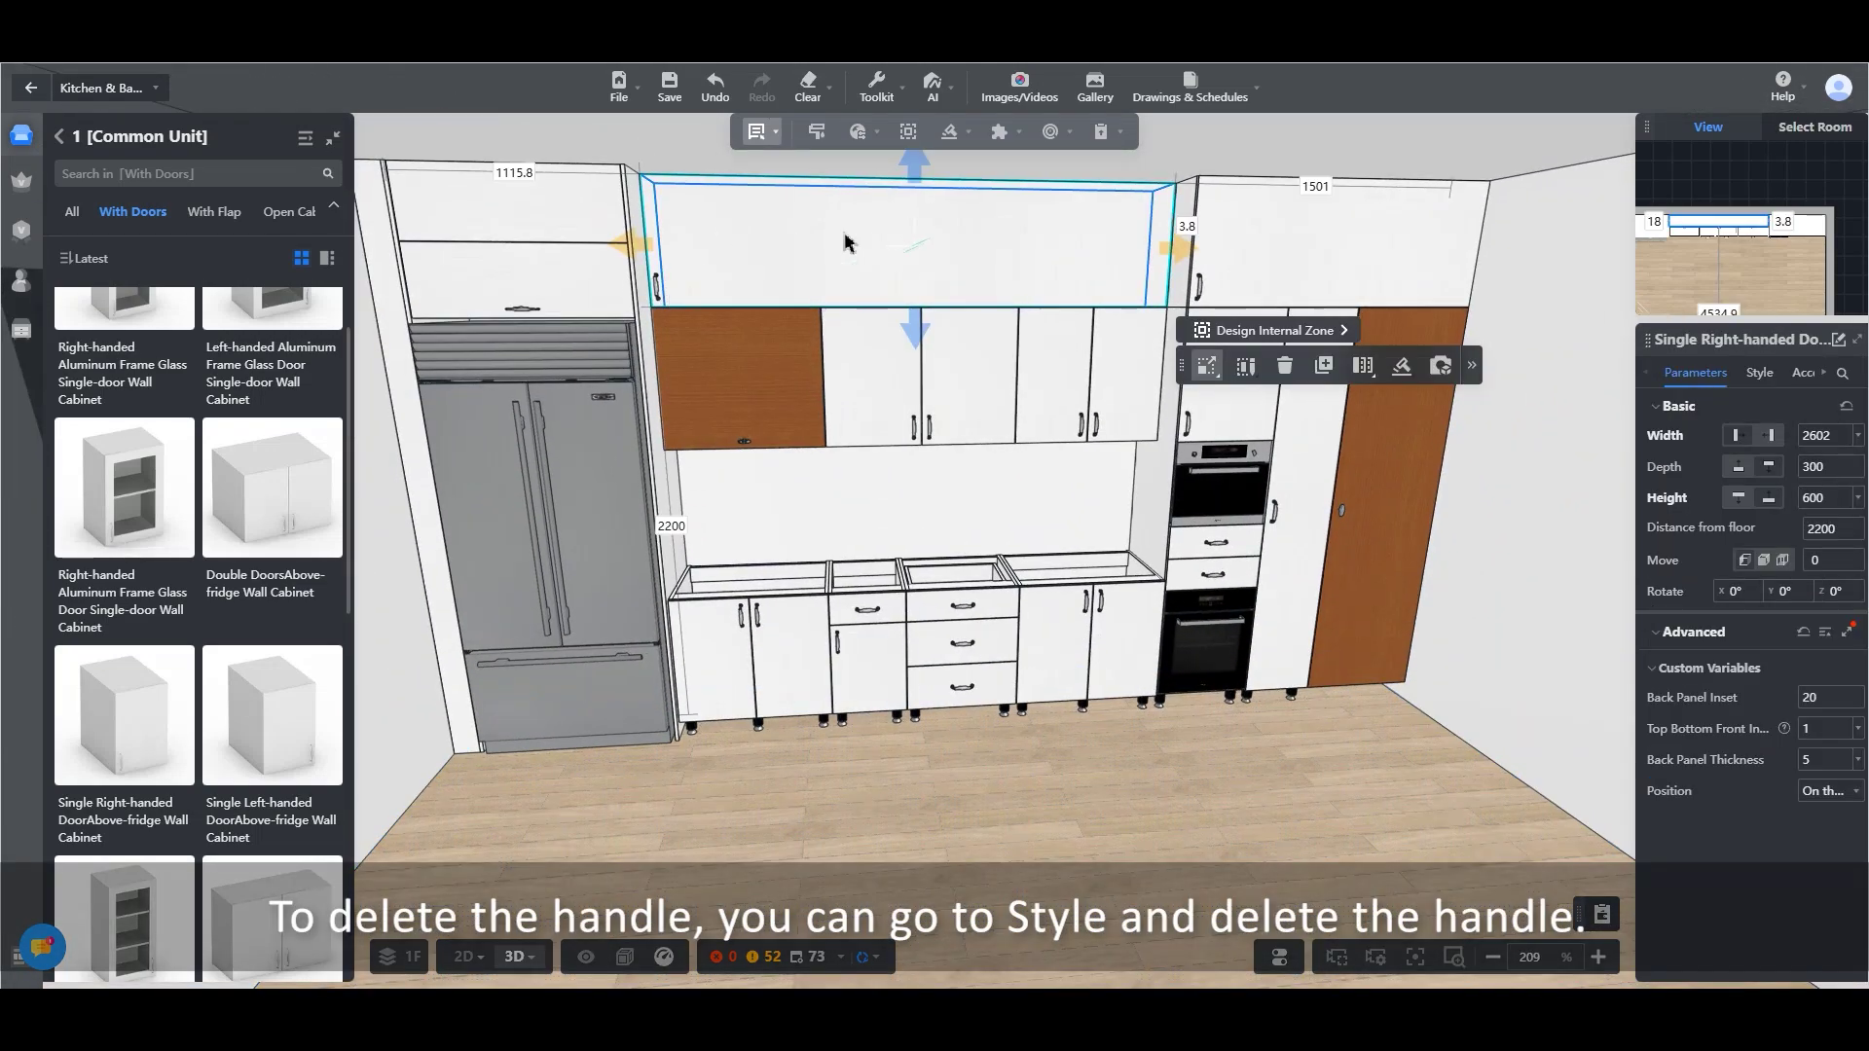
pyautogui.click(1759, 378)
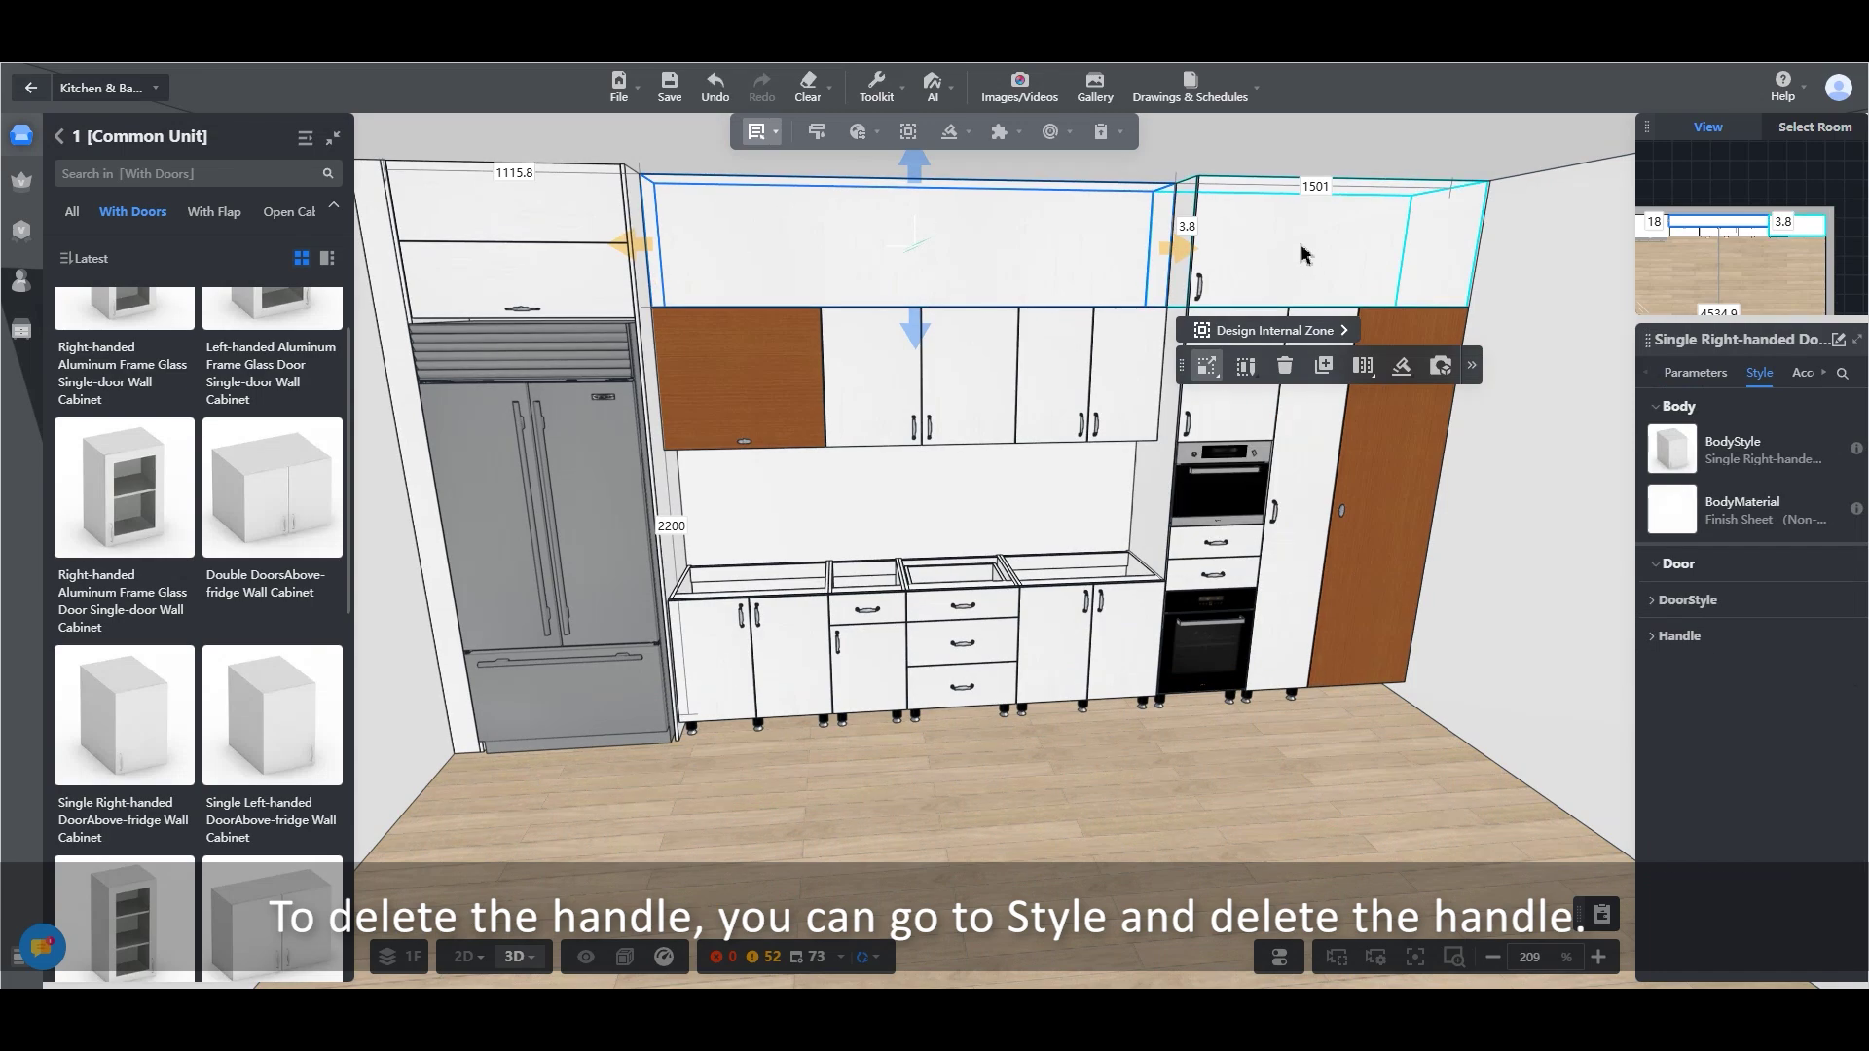
pyautogui.click(1305, 265)
pyautogui.click(1351, 822)
pyautogui.moveTo(1351, 822); pyautogui.dragTo(1256, 813)
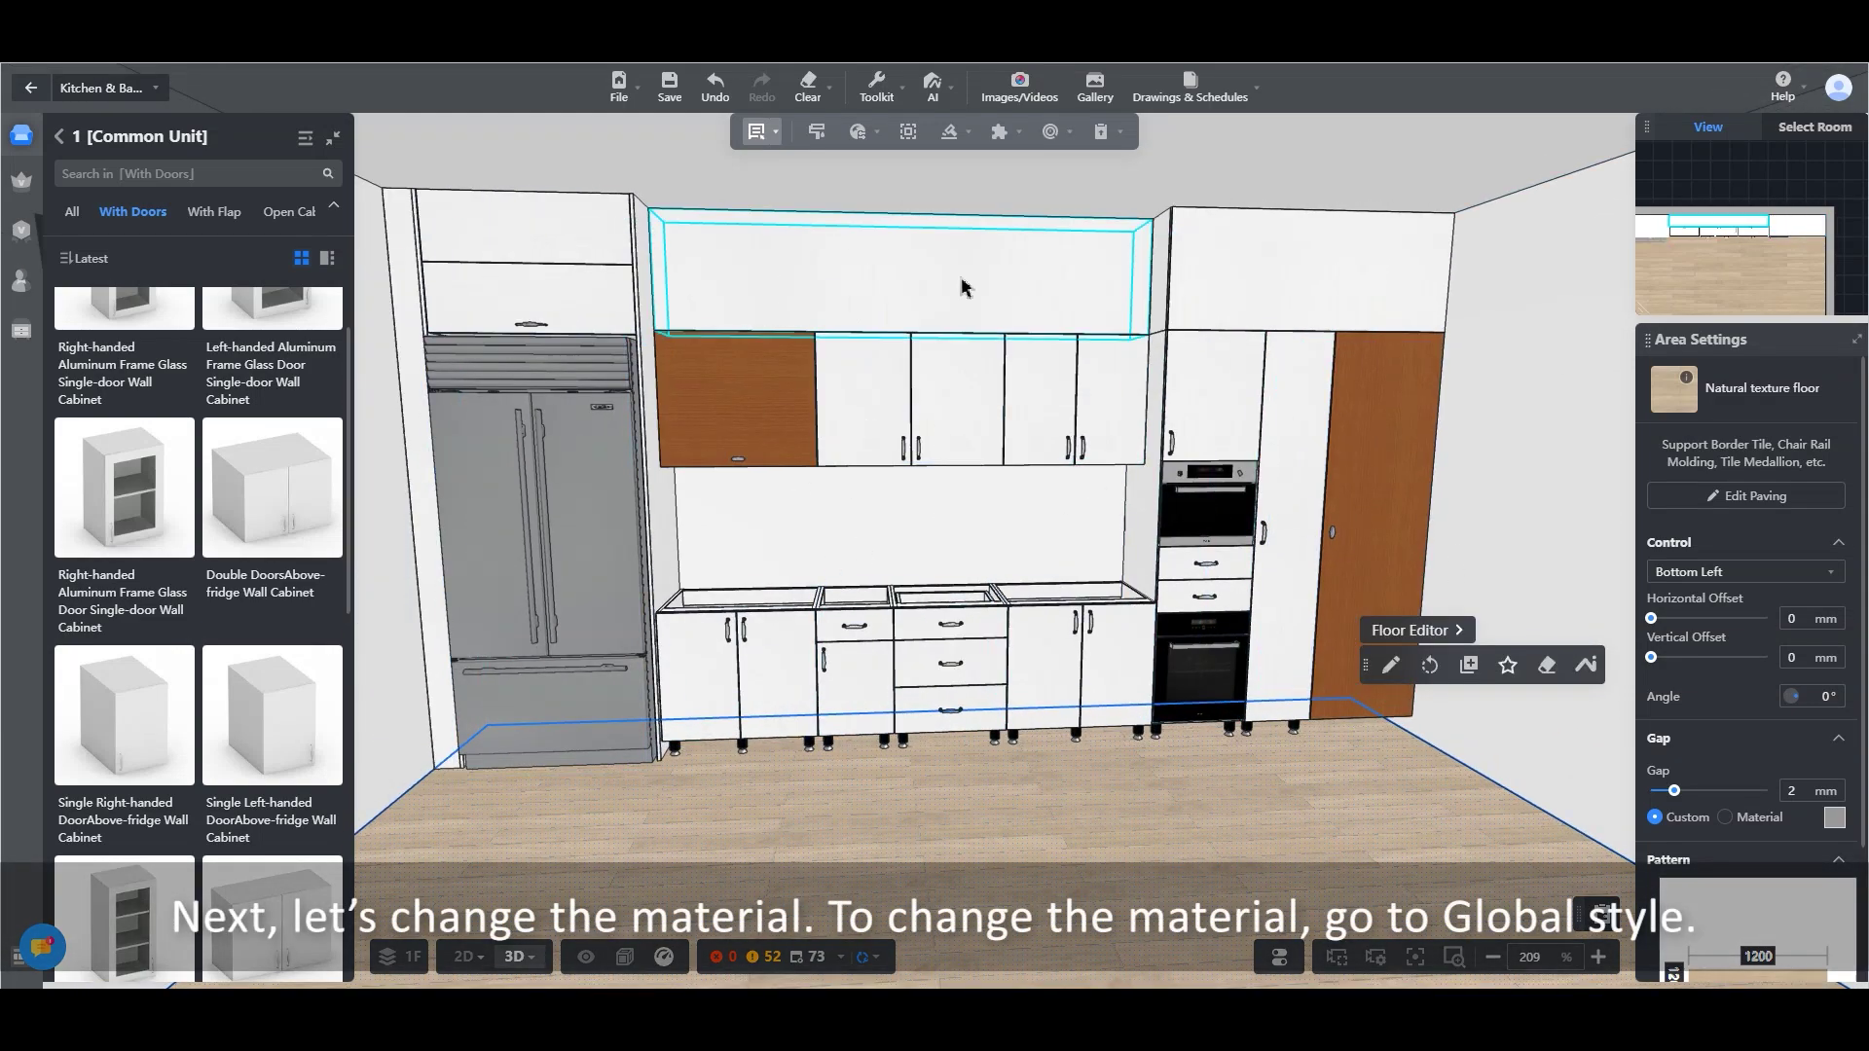
# Apply Opaque Wood Sealer-hazelnut chocolate brown as the global body material for all Kitchen & Bath models and check the cabinet run
pyautogui.moveTo(866, 143)
pyautogui.click(842, 206)
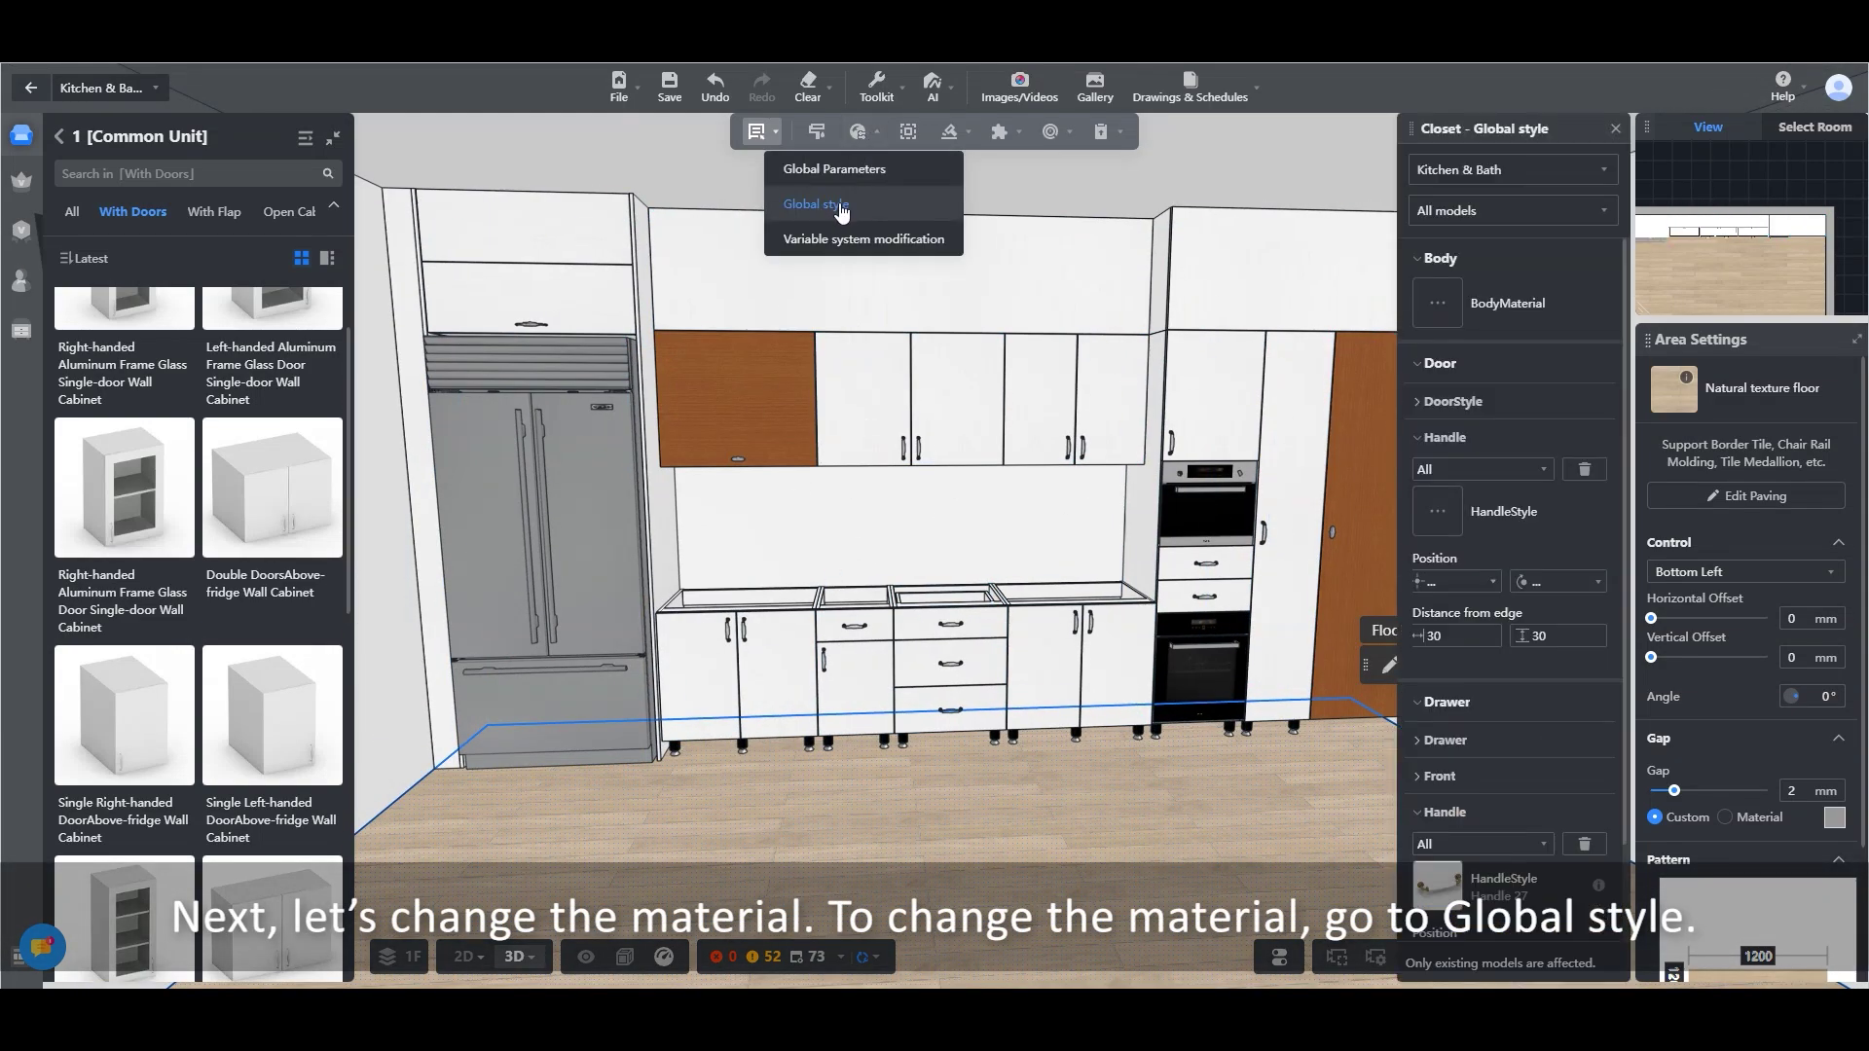
pyautogui.click(1438, 304)
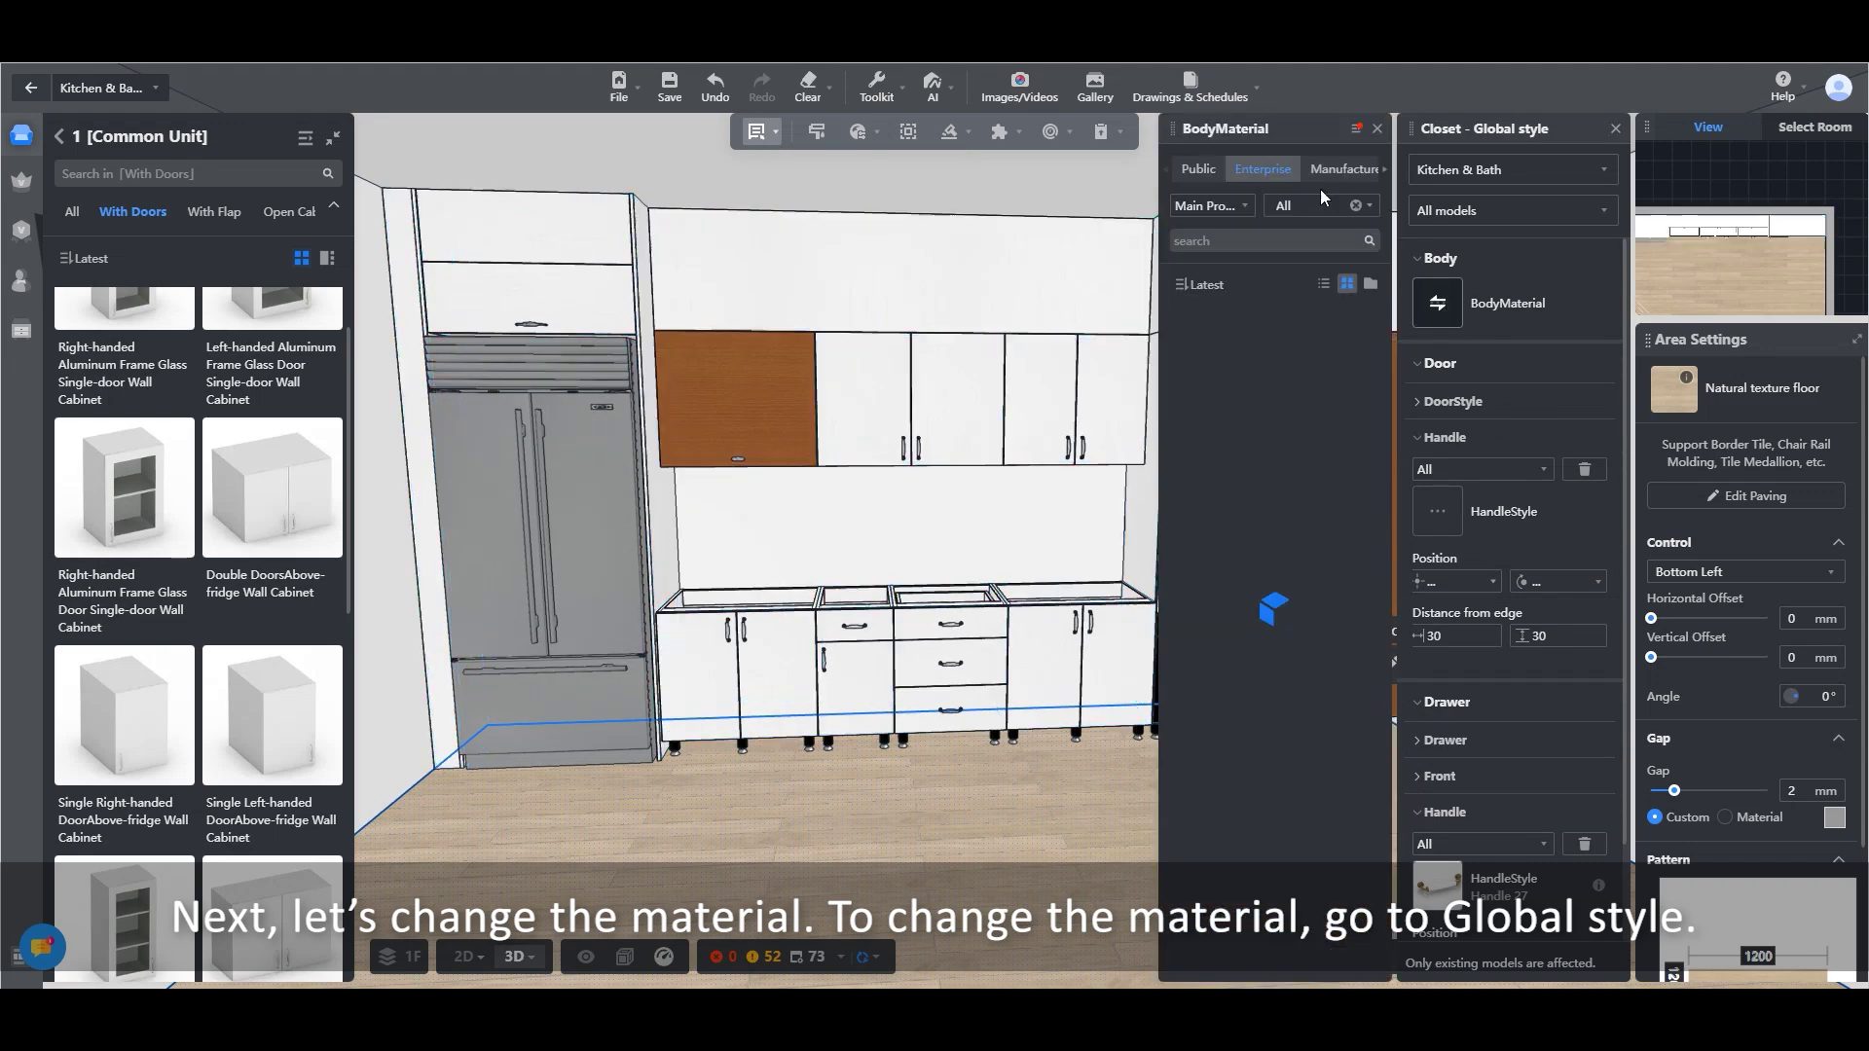
pyautogui.scroll(-8, 1250, 591)
pyautogui.click(1240, 785)
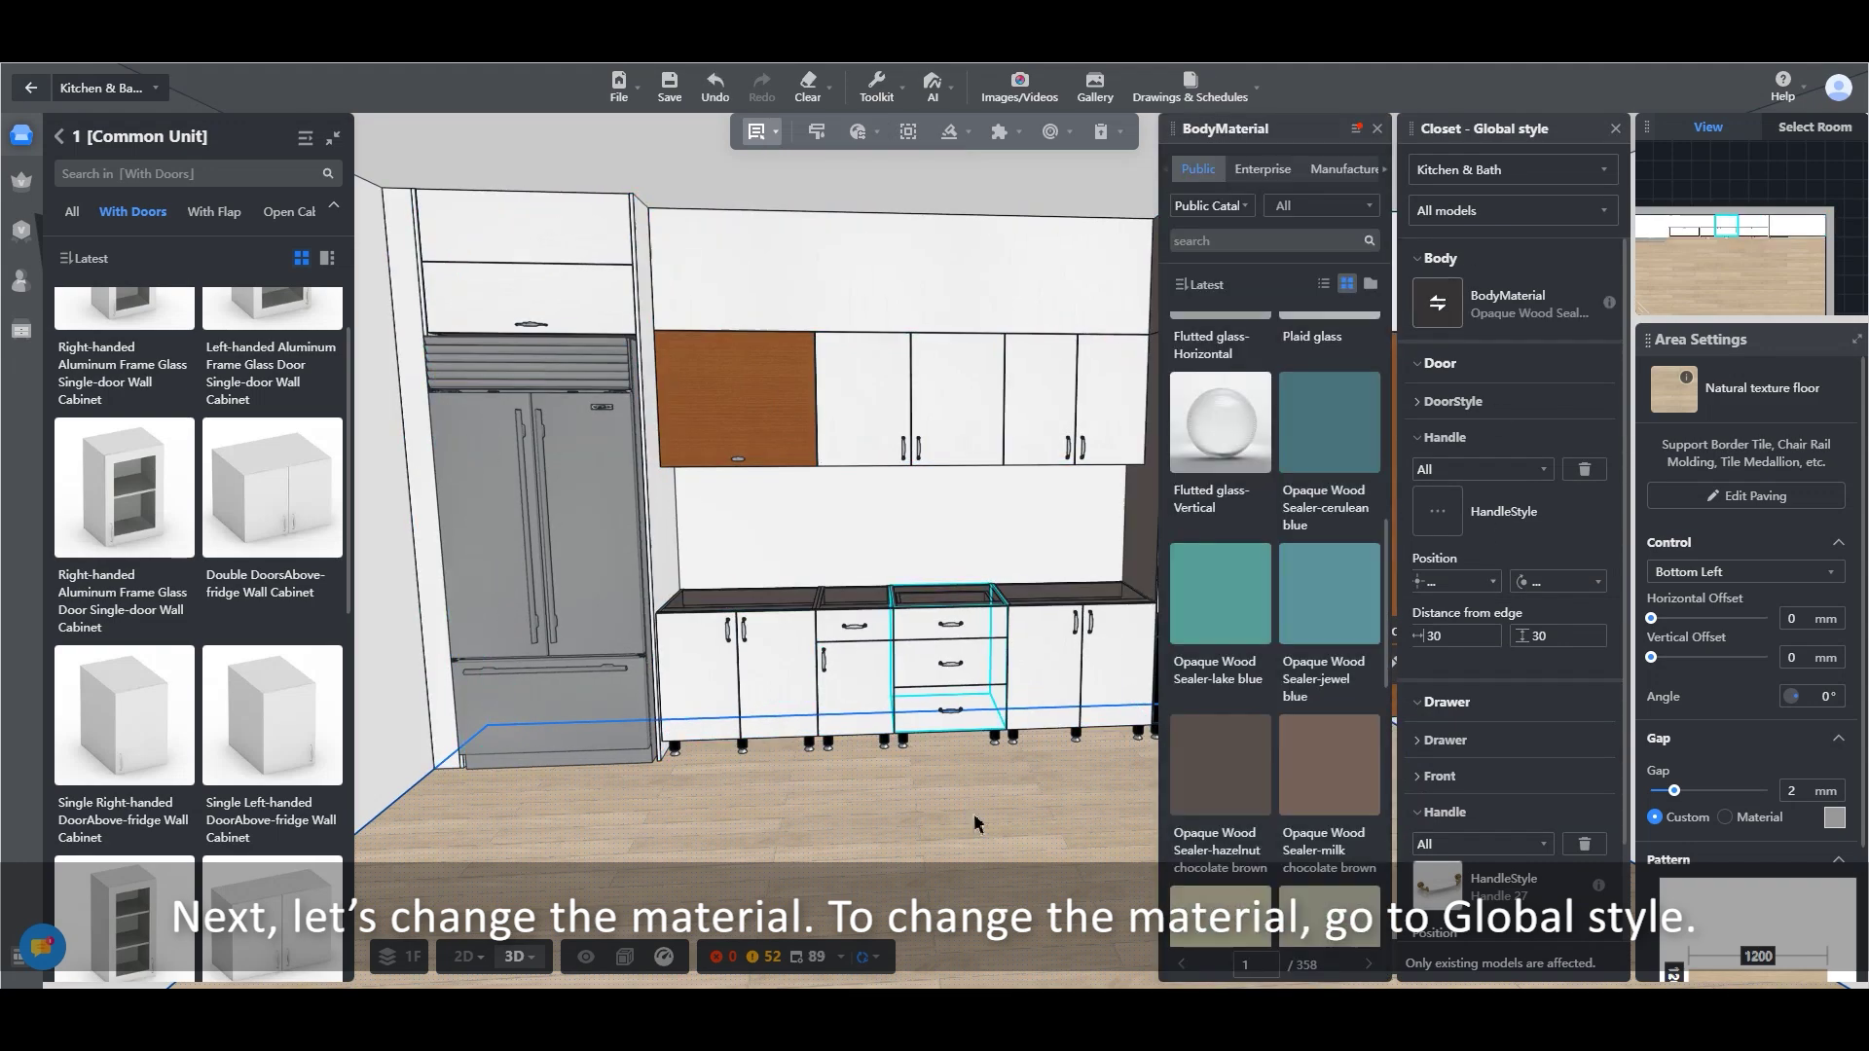
pyautogui.moveTo(993, 828); pyautogui.dragTo(863, 802, button='right')
pyautogui.moveTo(864, 801); pyautogui.dragTo(922, 807)
pyautogui.moveTo(769, 581); pyautogui.dragTo(979, 769)
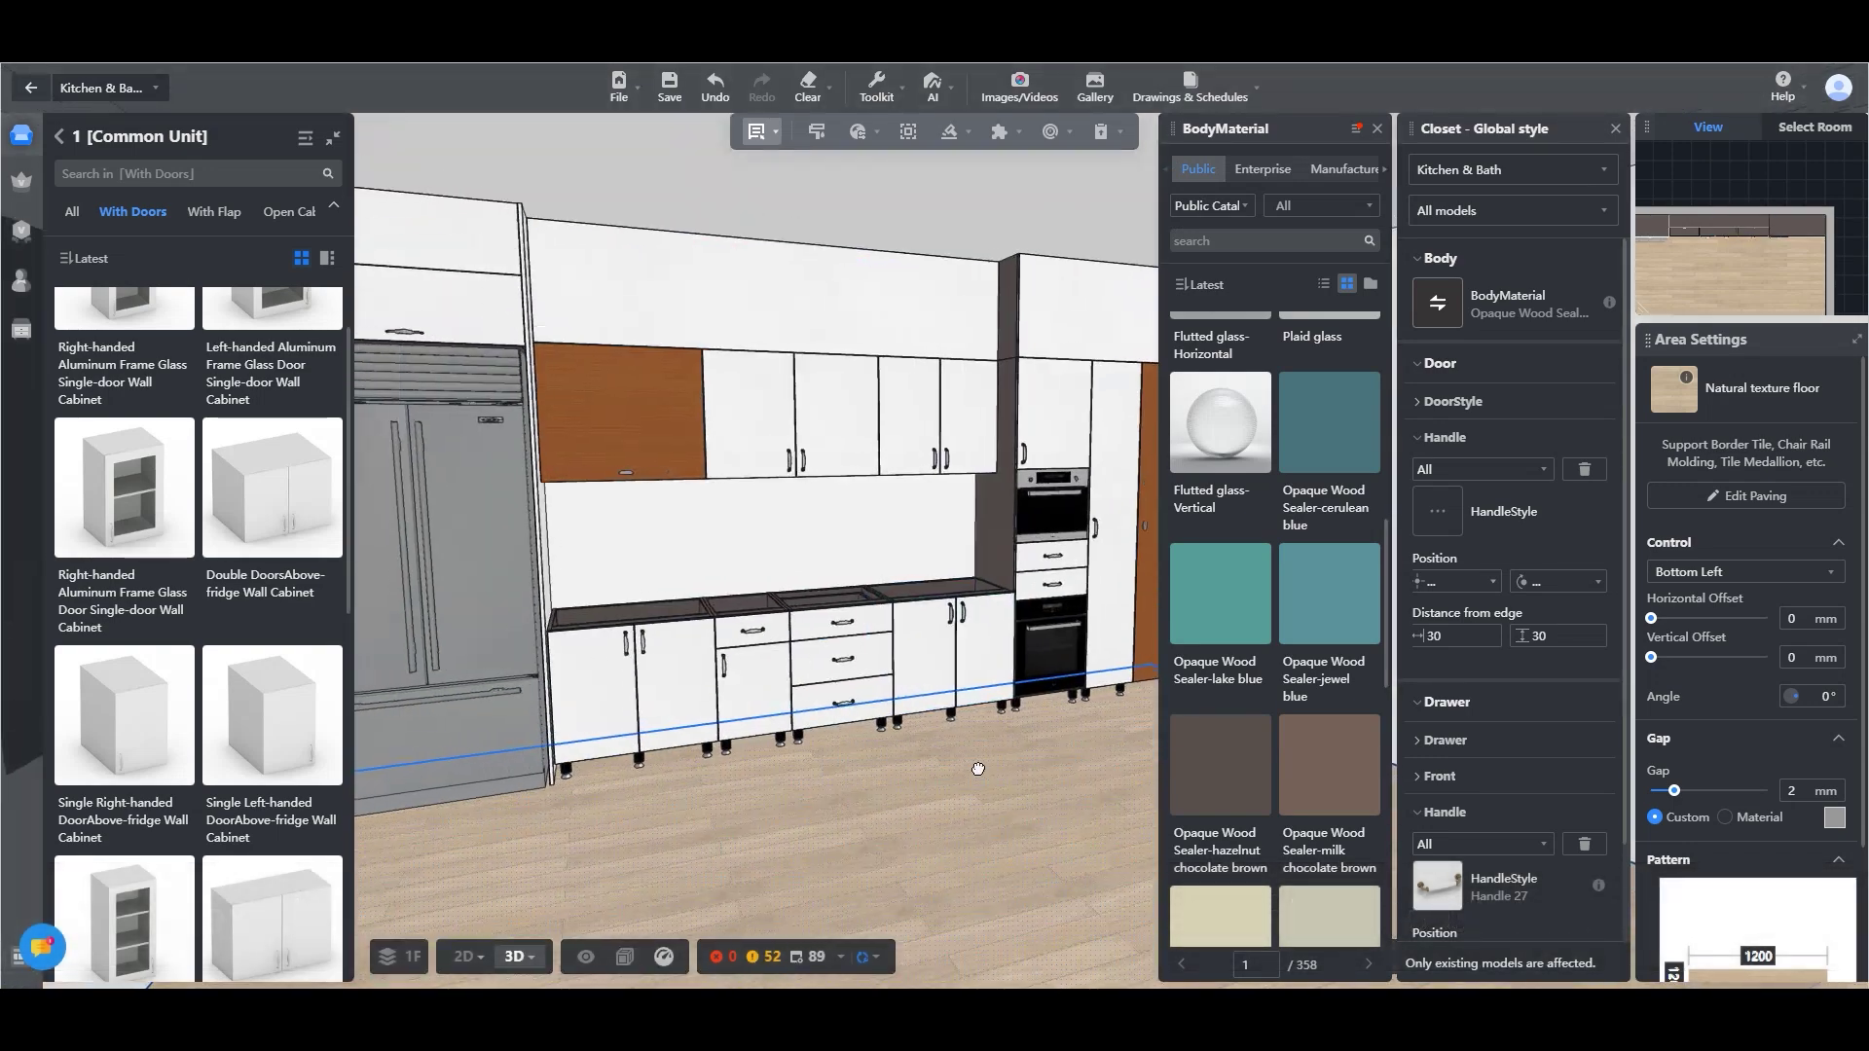
# Set the global door style of all cabinets to ZENOVA from the Public Catalog
pyautogui.click(1455, 401)
pyautogui.click(1437, 444)
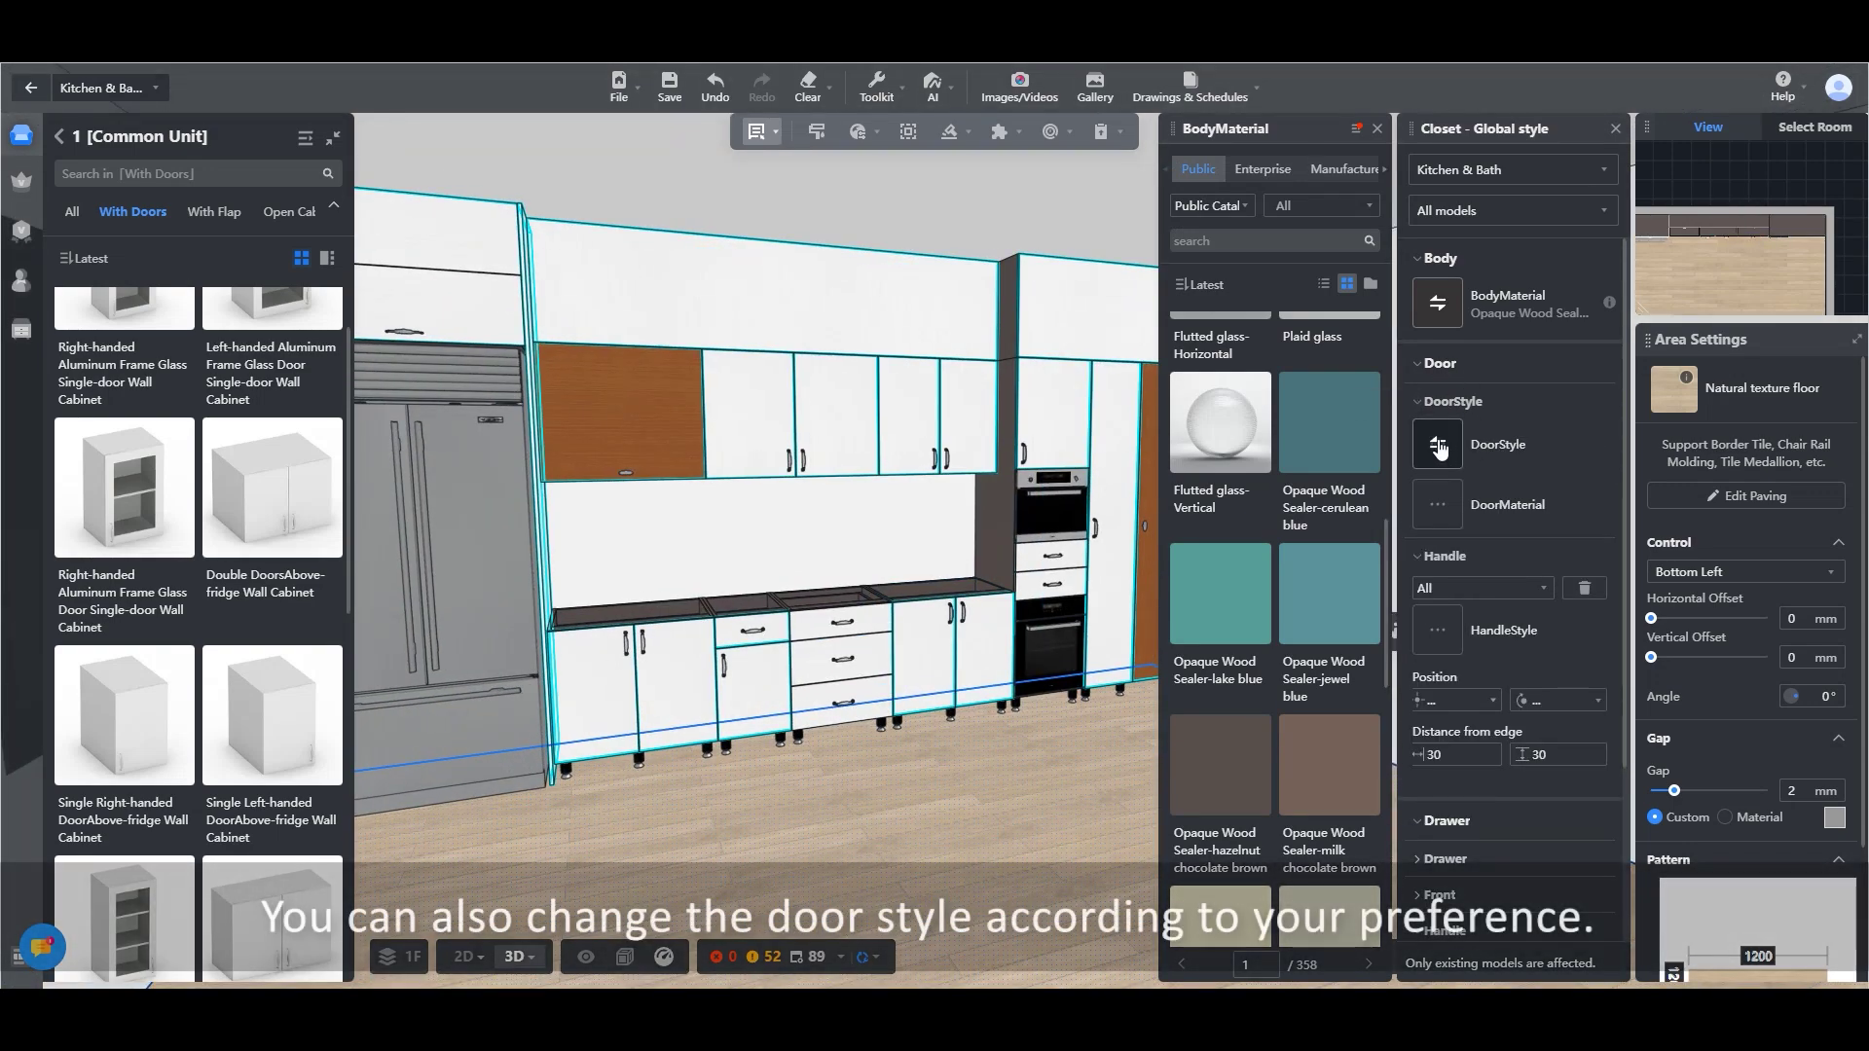
pyautogui.click(1206, 173)
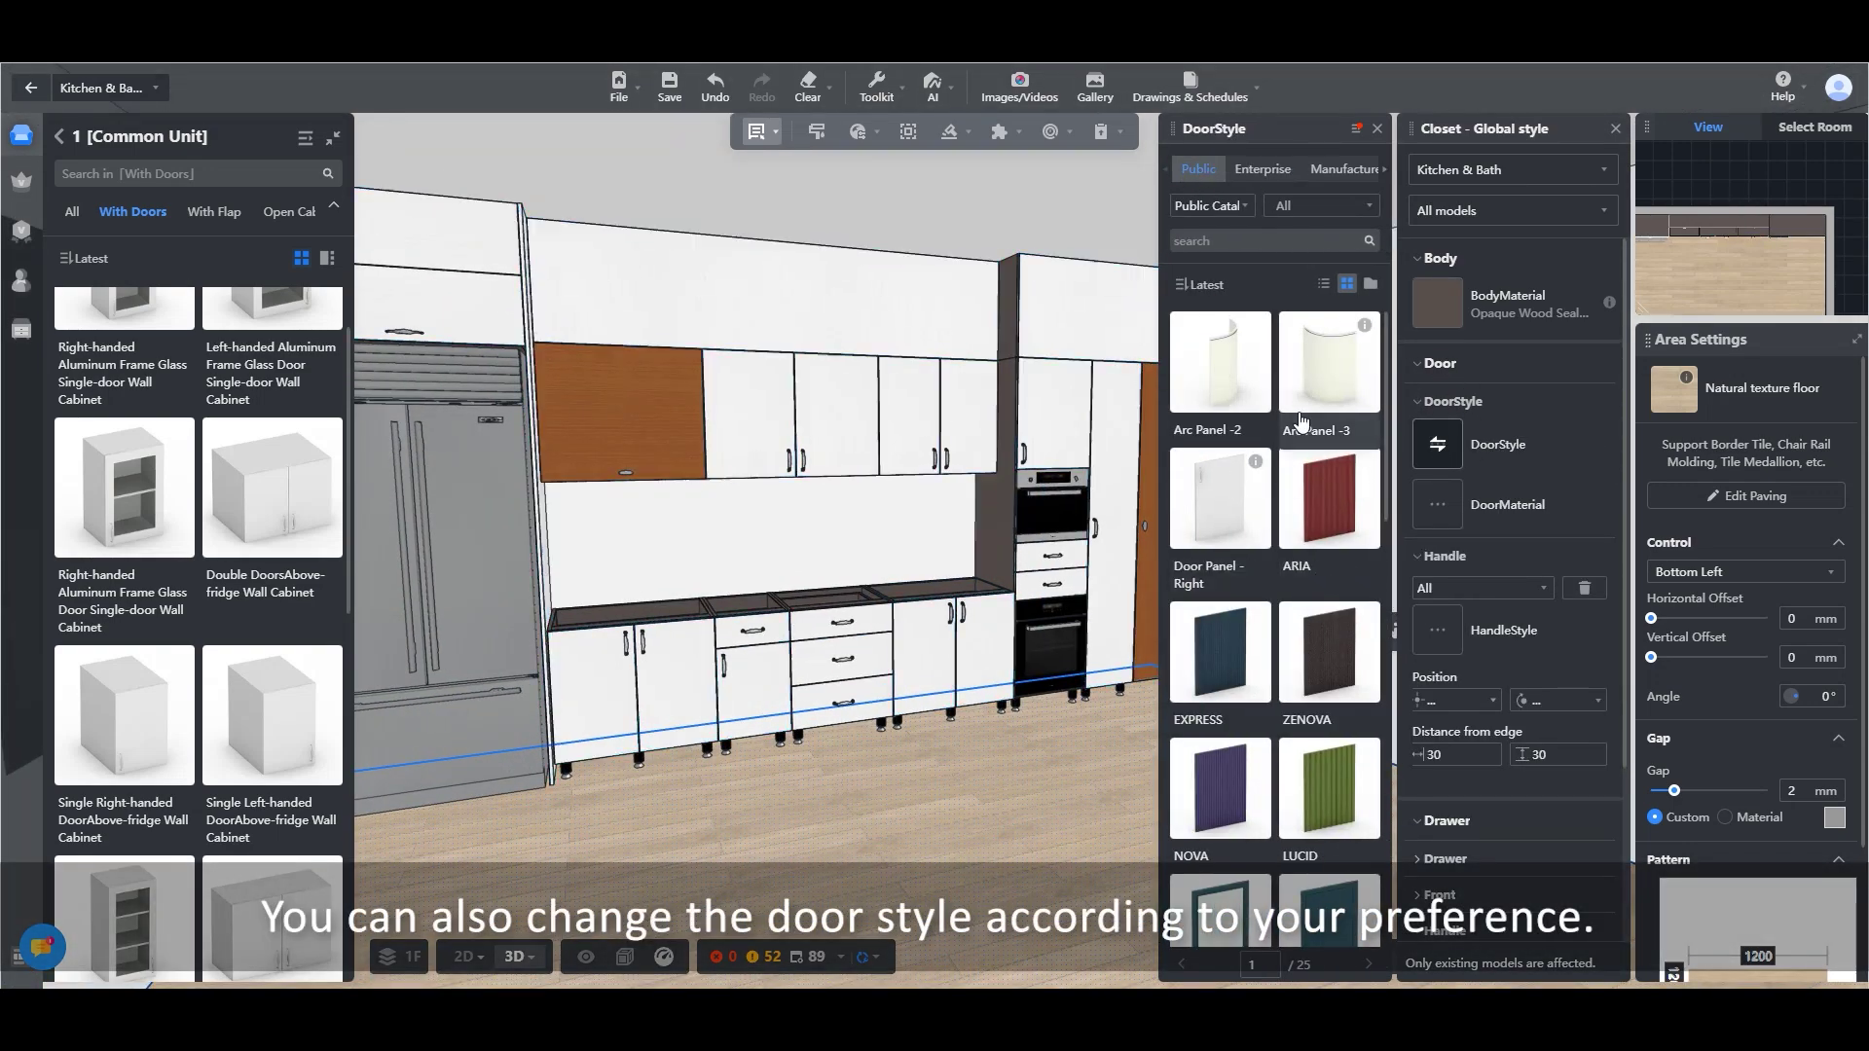
pyautogui.scroll(-5, 1310, 681)
pyautogui.scroll(3, 1310, 752)
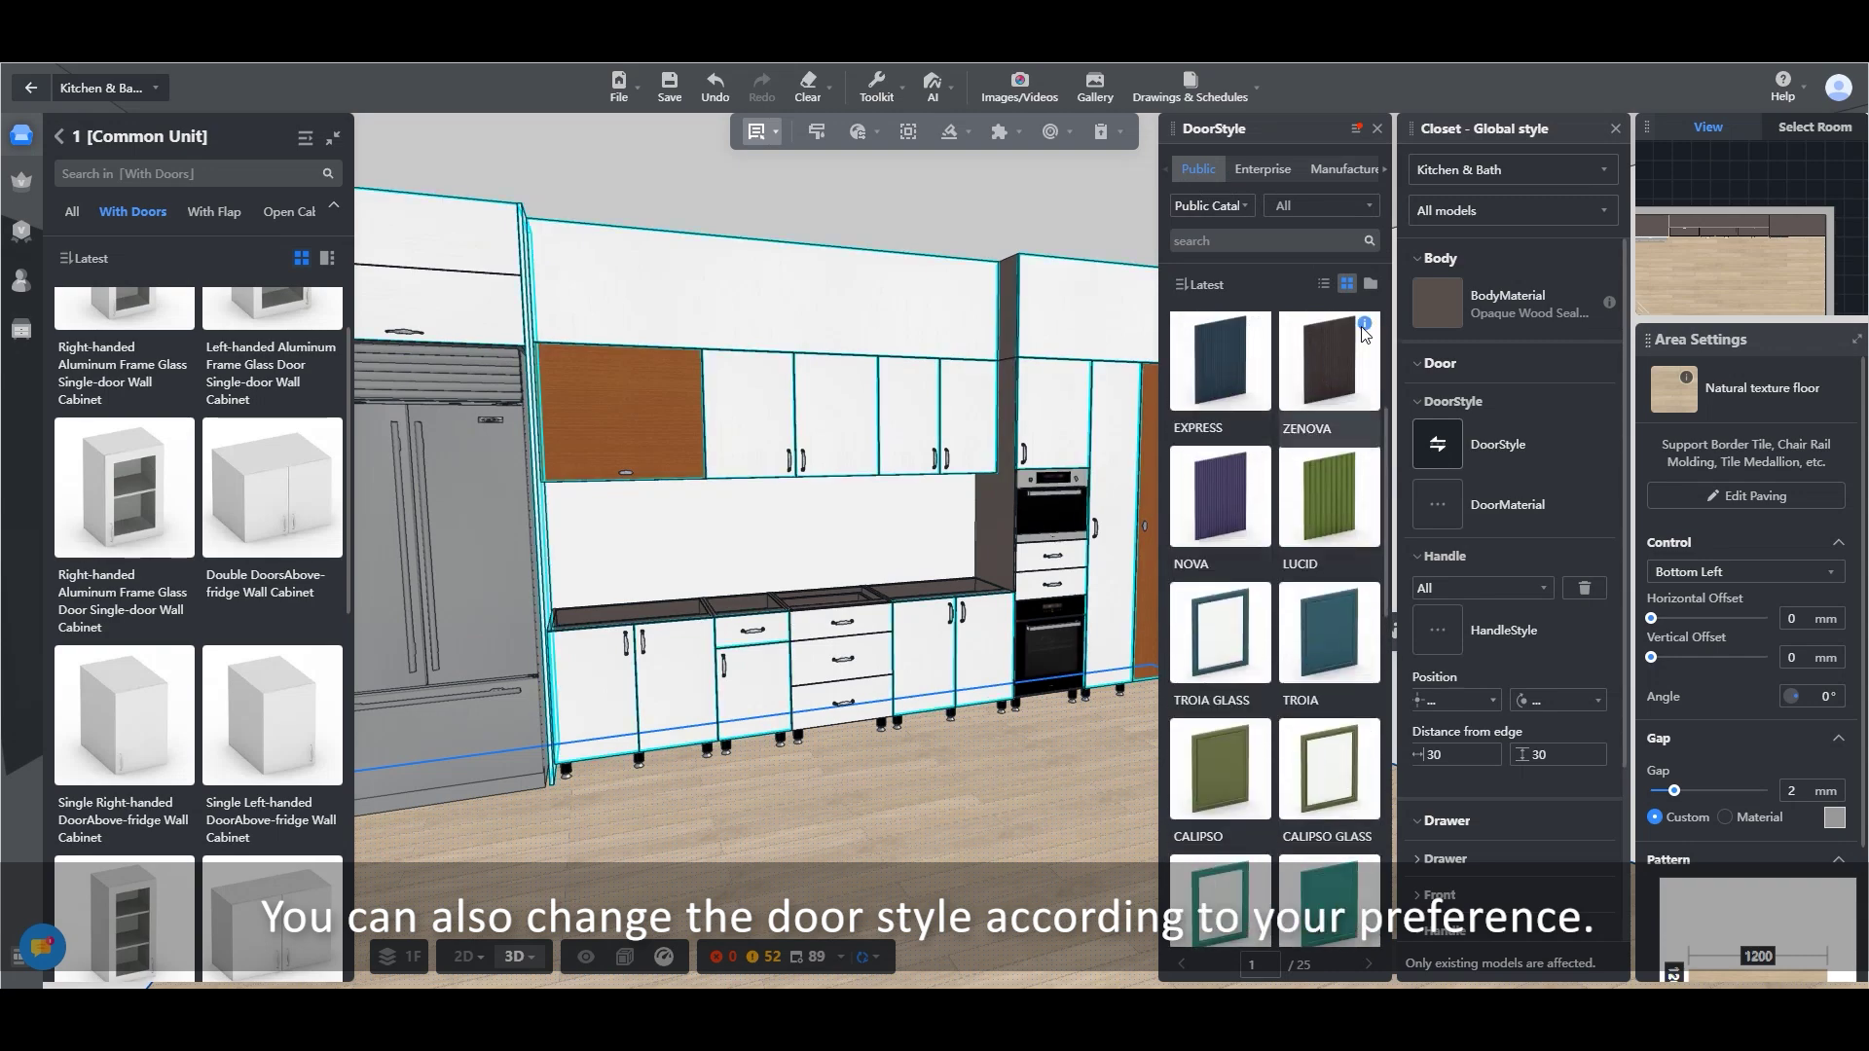
pyautogui.click(1313, 370)
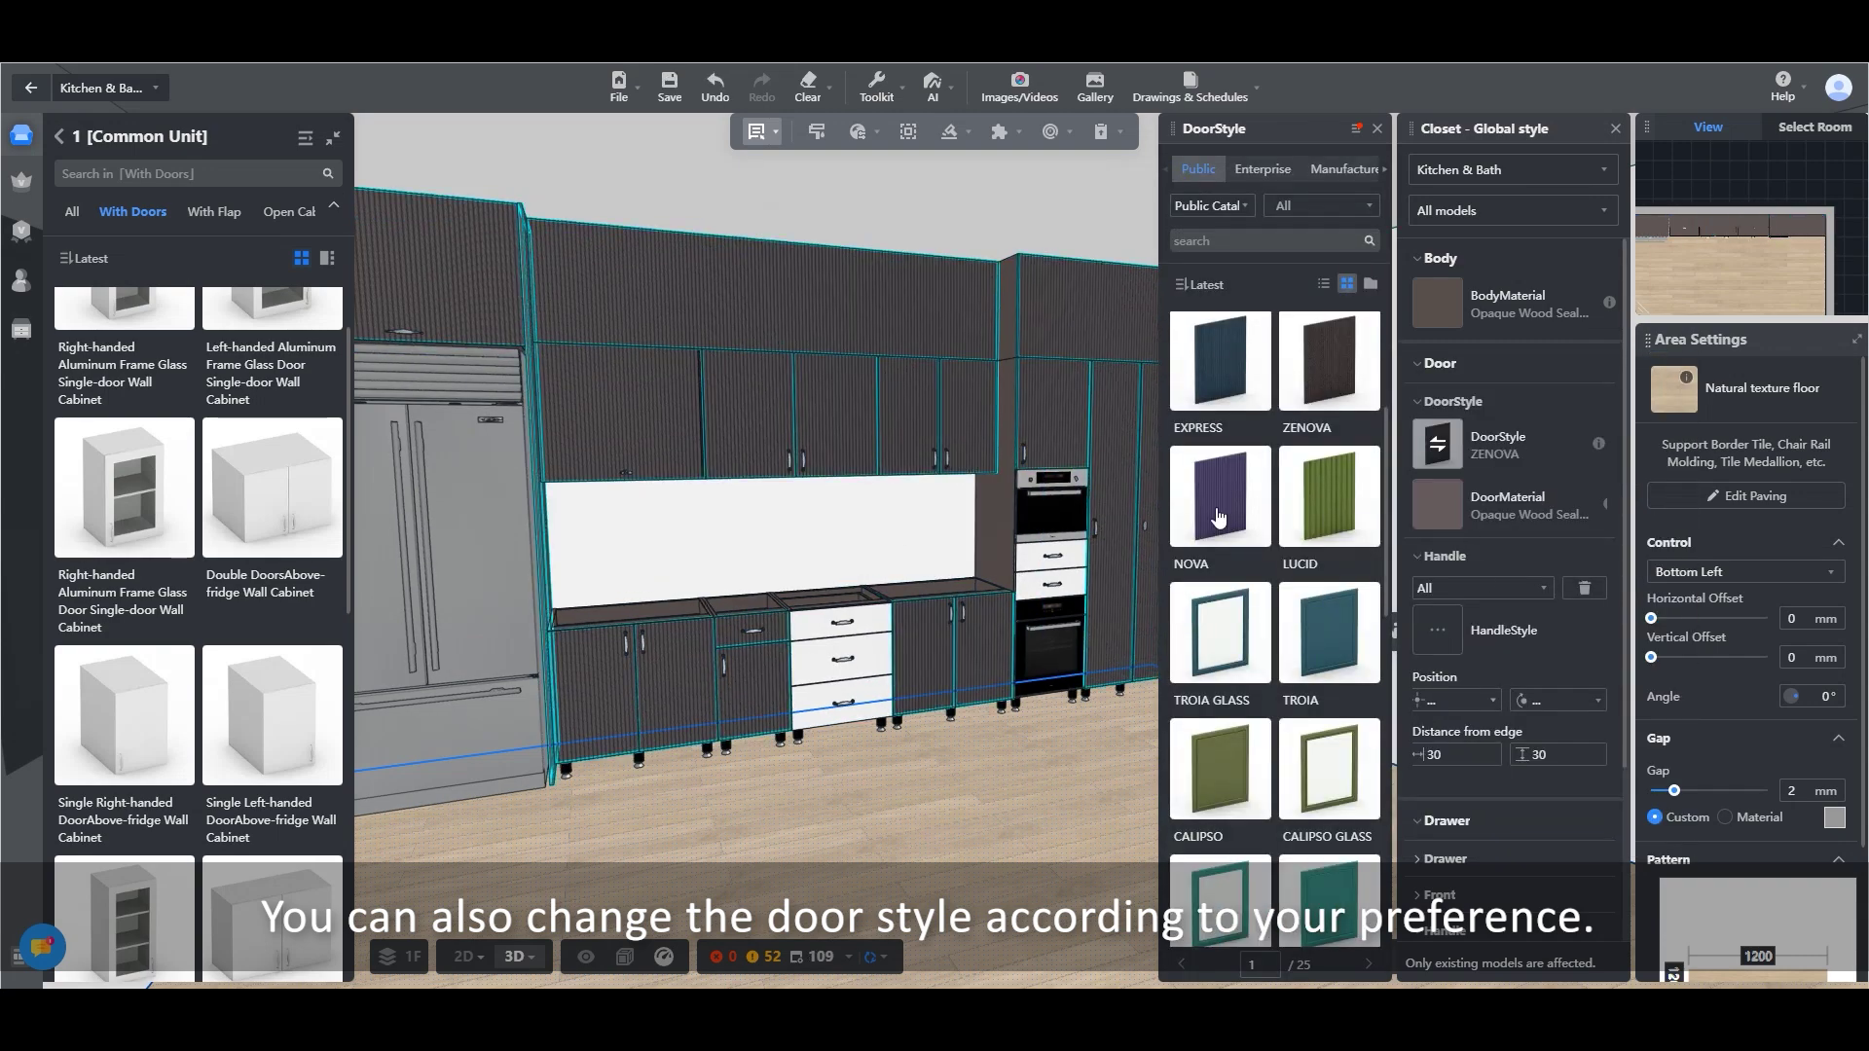
# Try the white Finish Sheet pvc12 as global door material and settle on Opaque Wood Sealer-hazelnut chocolate brown
pyautogui.click(1435, 505)
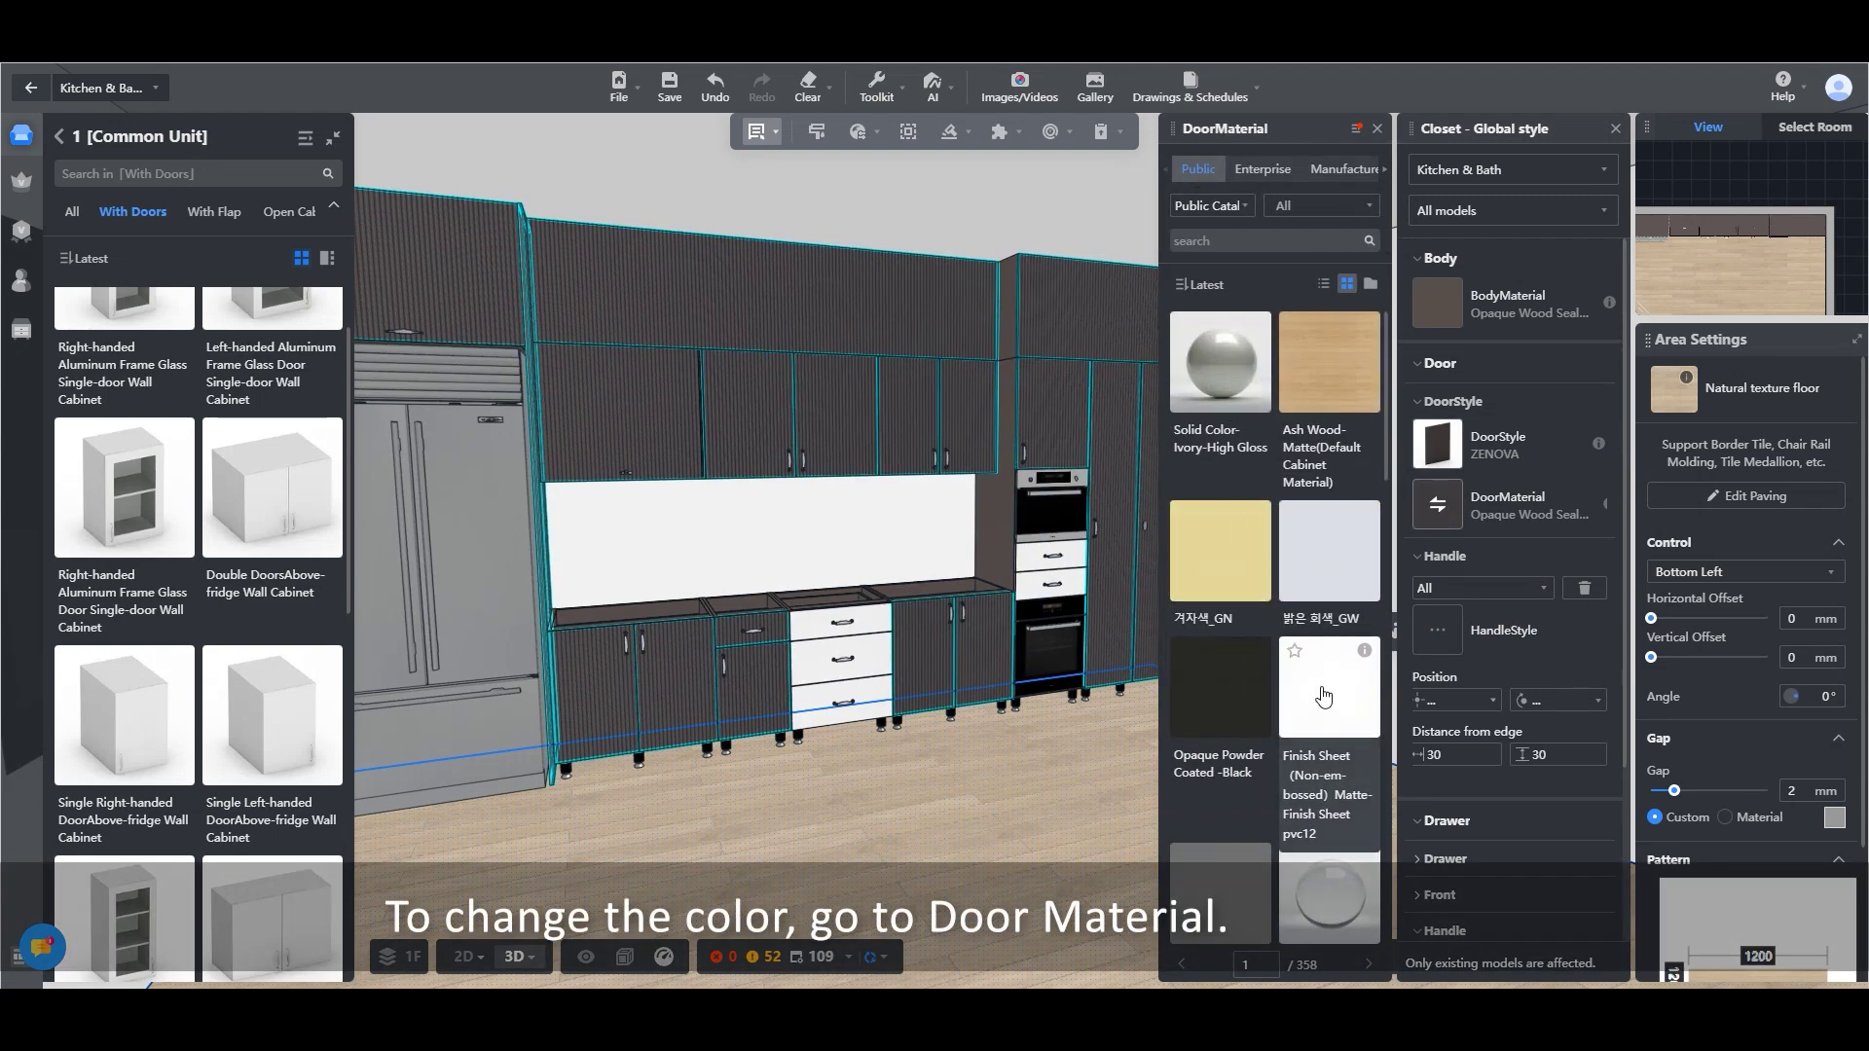
pyautogui.click(1310, 708)
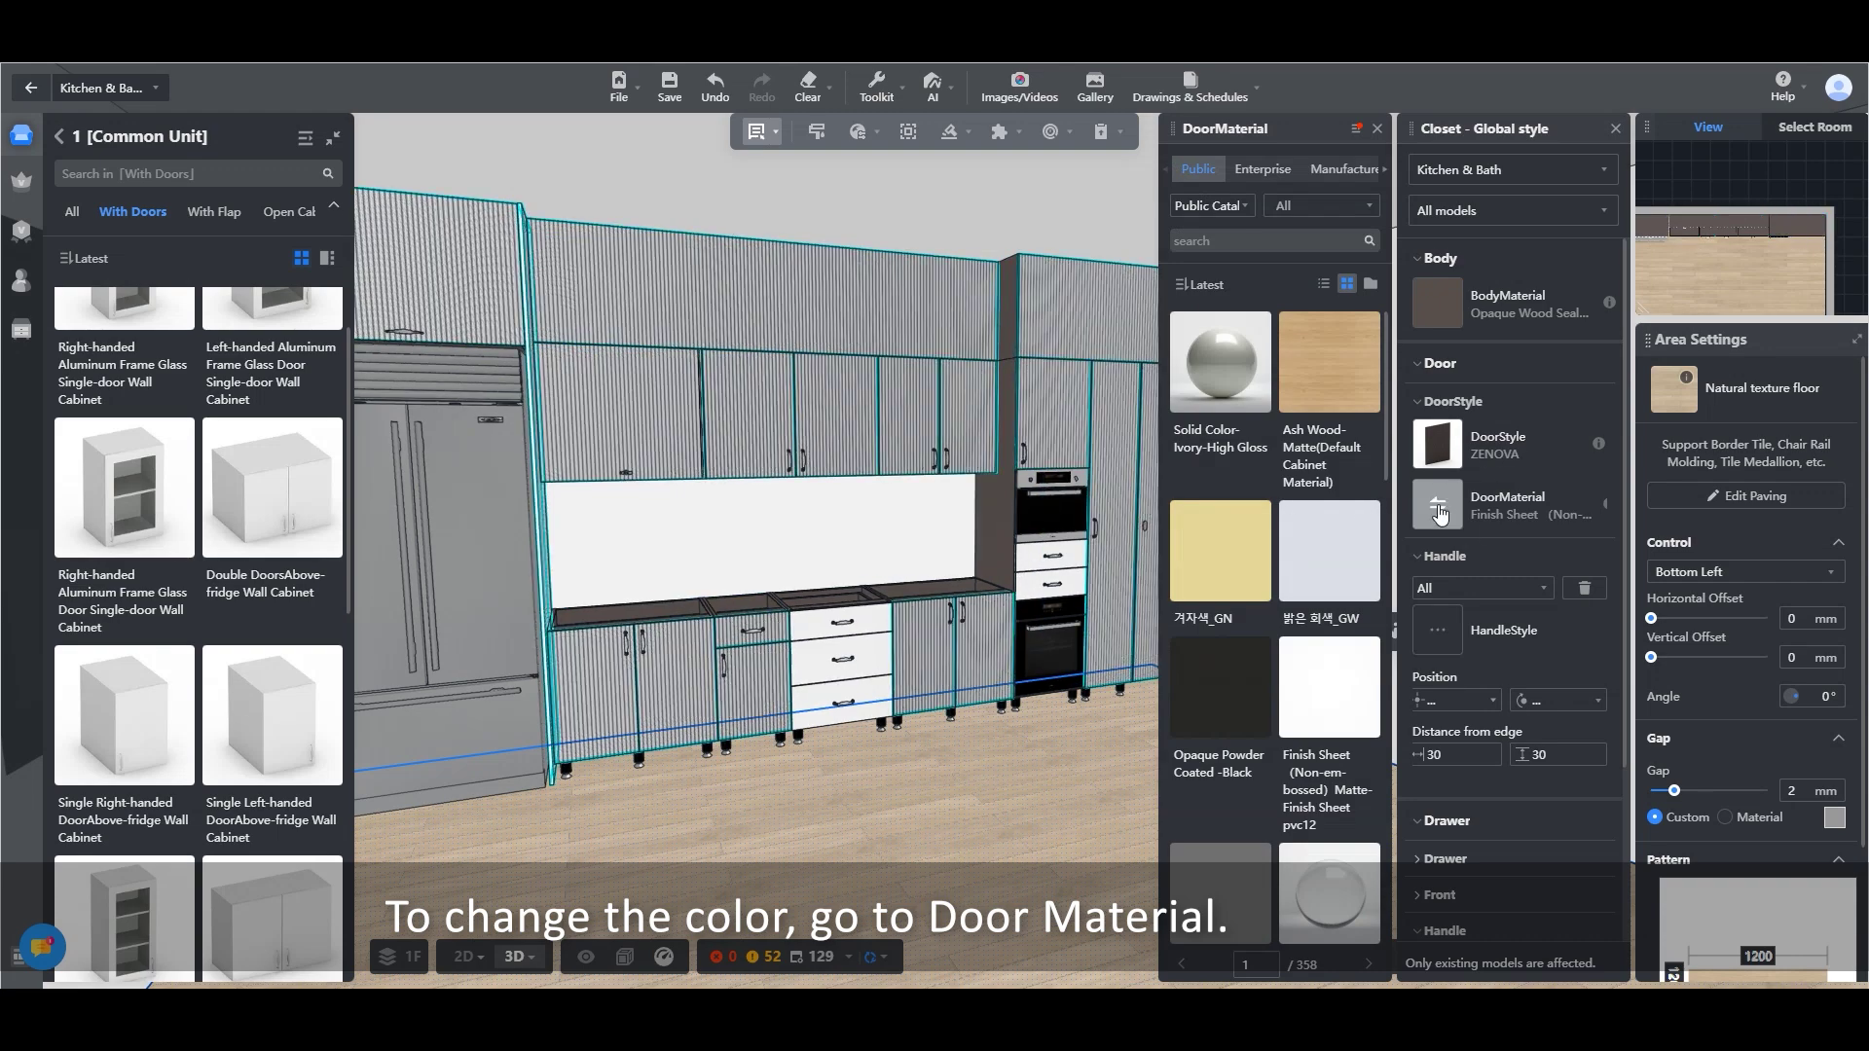
pyautogui.scroll(-10, 1222, 584)
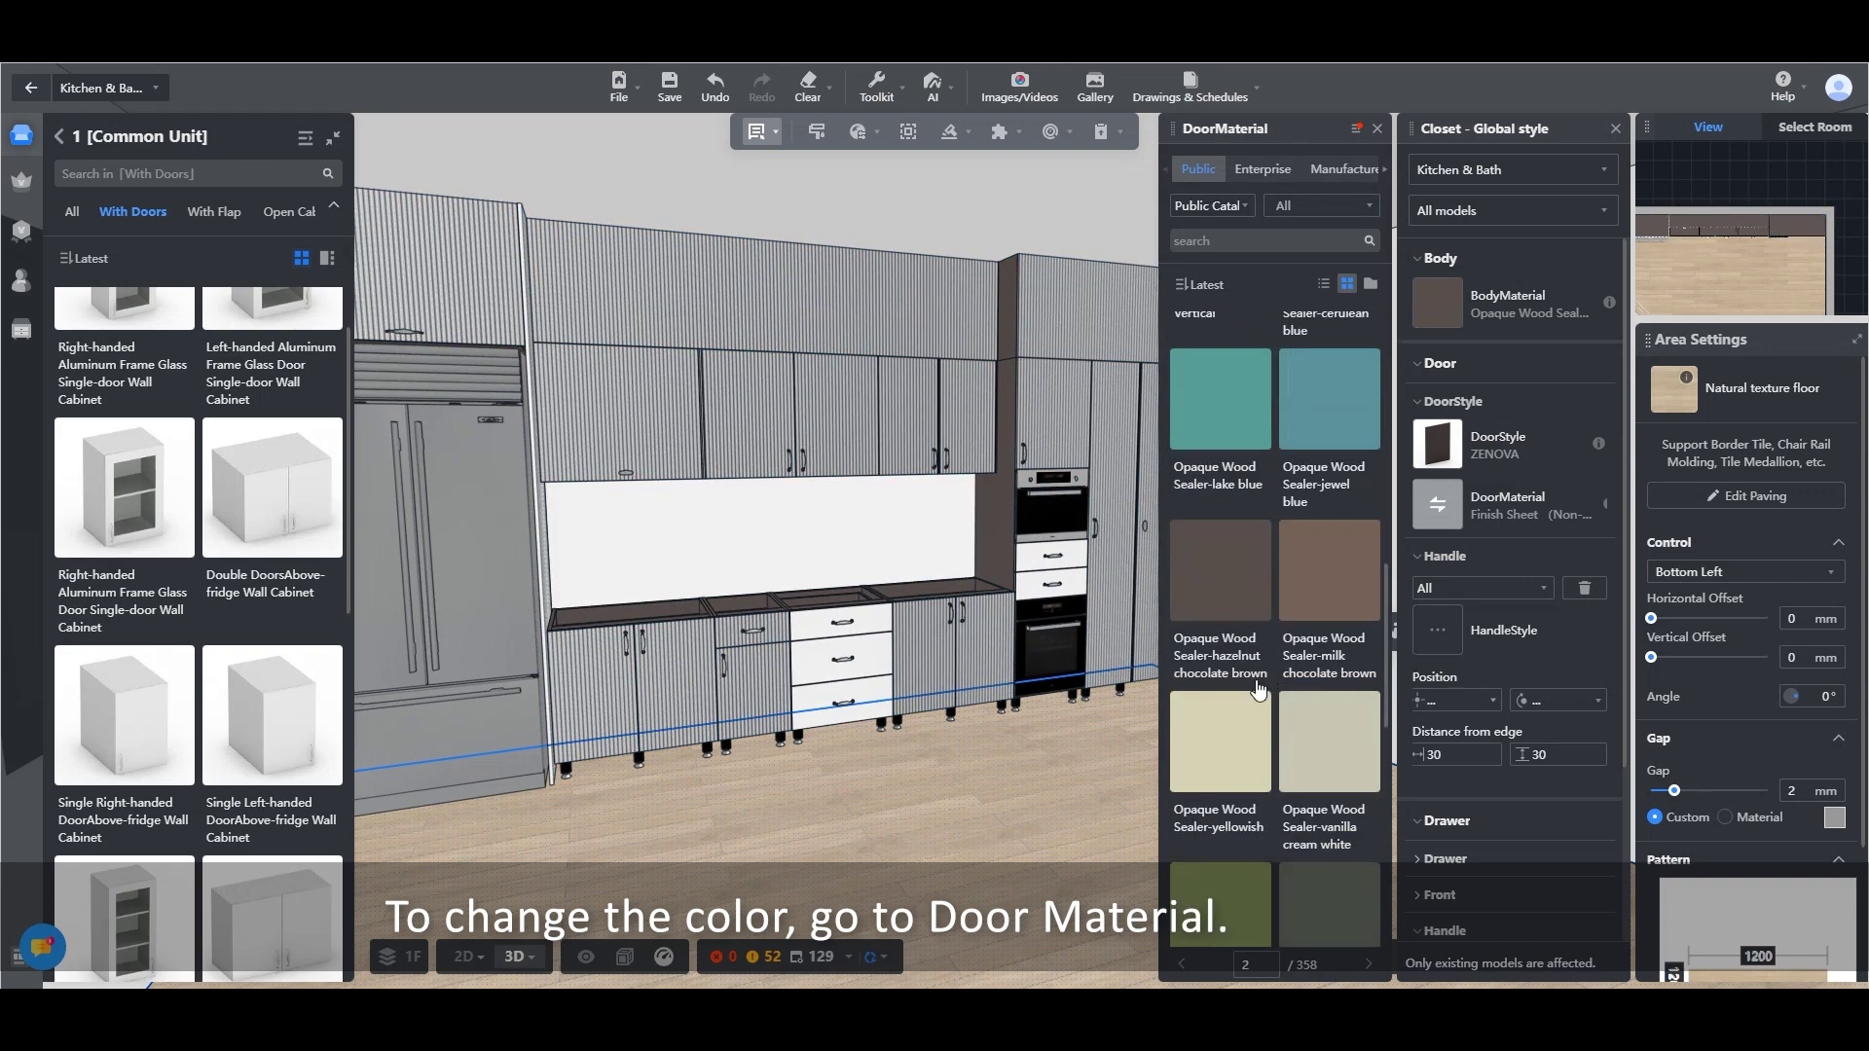
pyautogui.click(1189, 608)
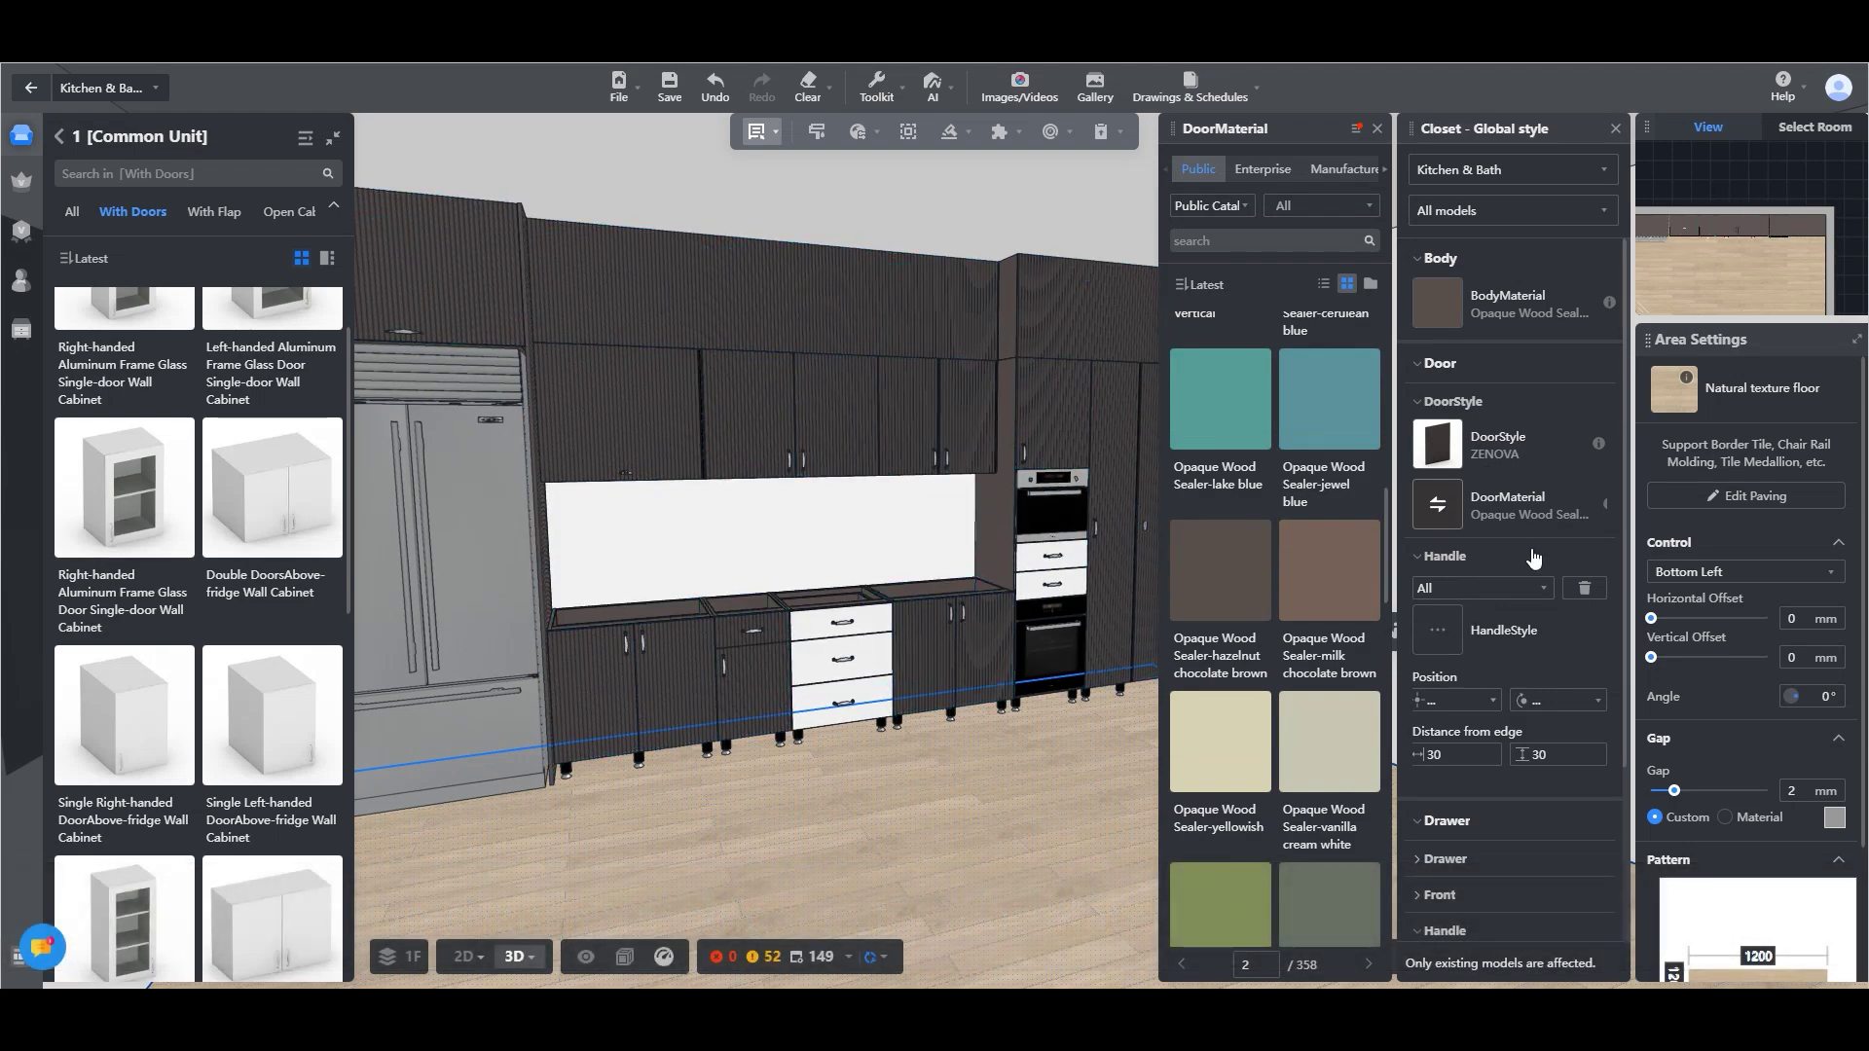
# Delete the handles from all cabinet doors globally and expand the global drawer settings
pyautogui.click(1587, 591)
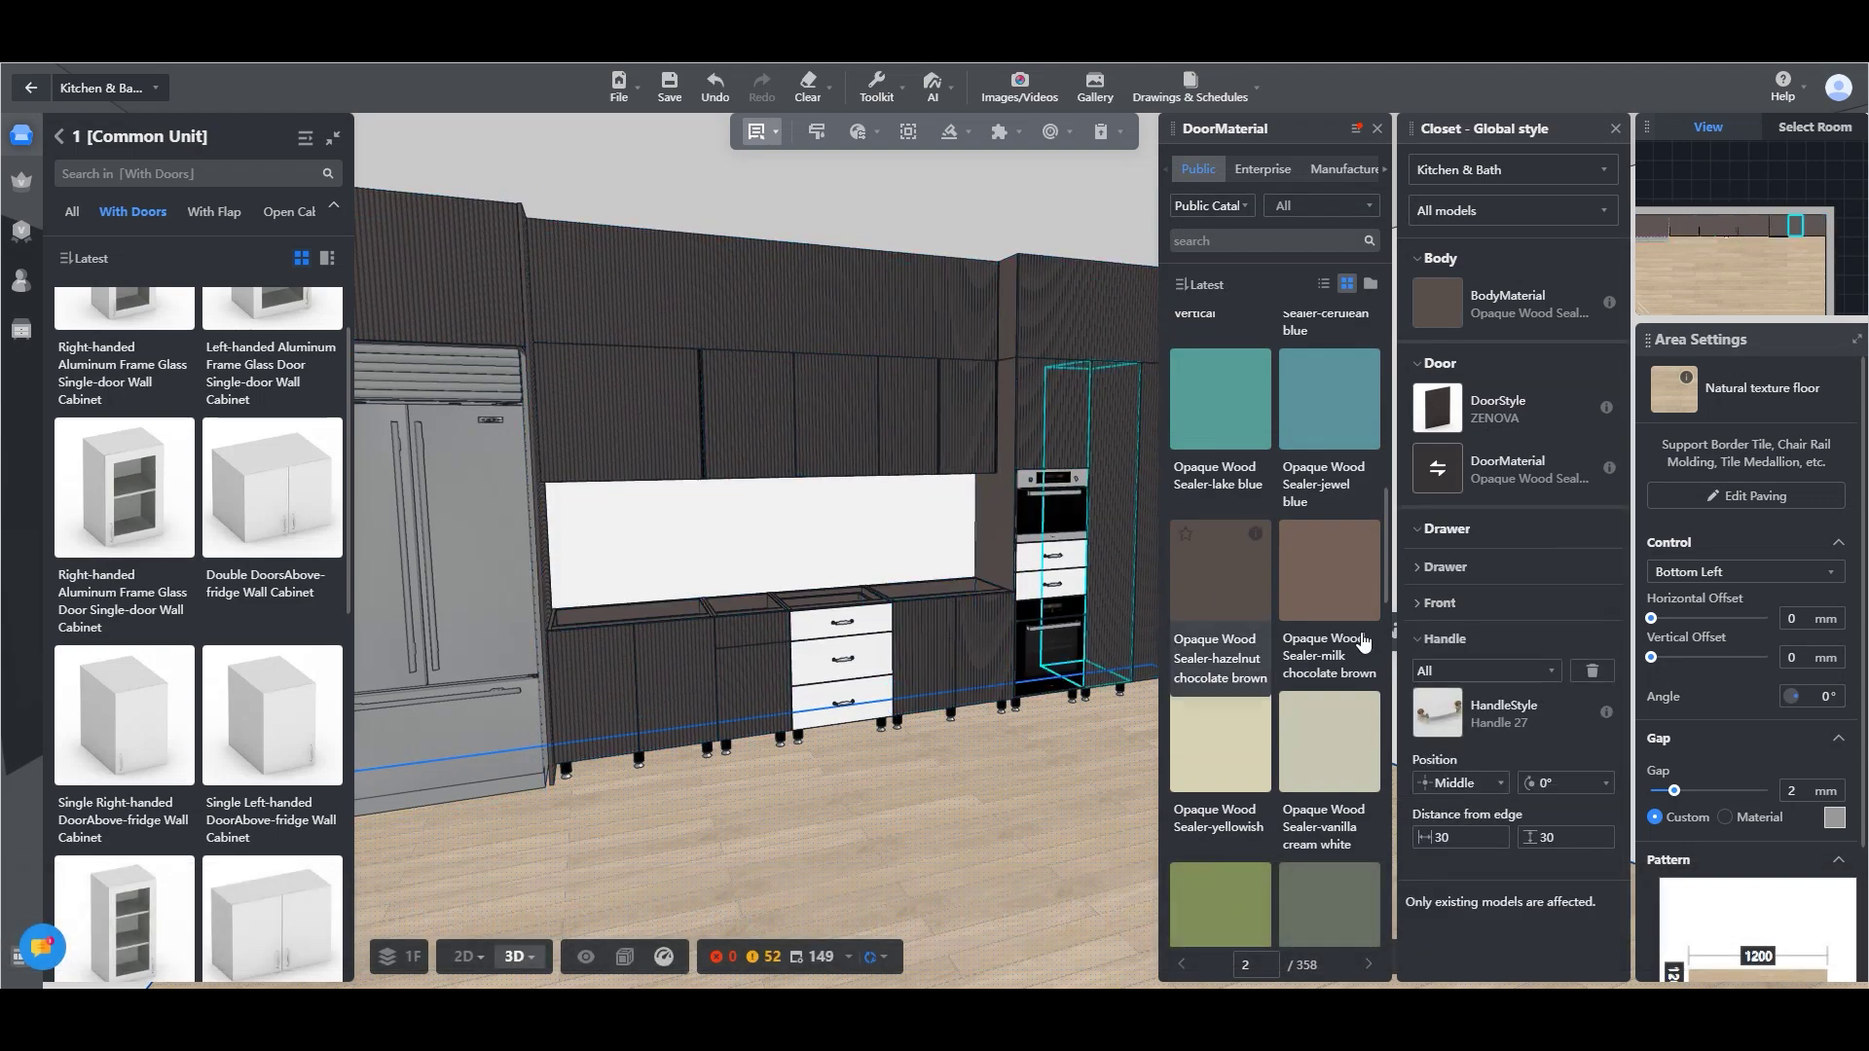
pyautogui.click(1376, 128)
pyautogui.click(1441, 569)
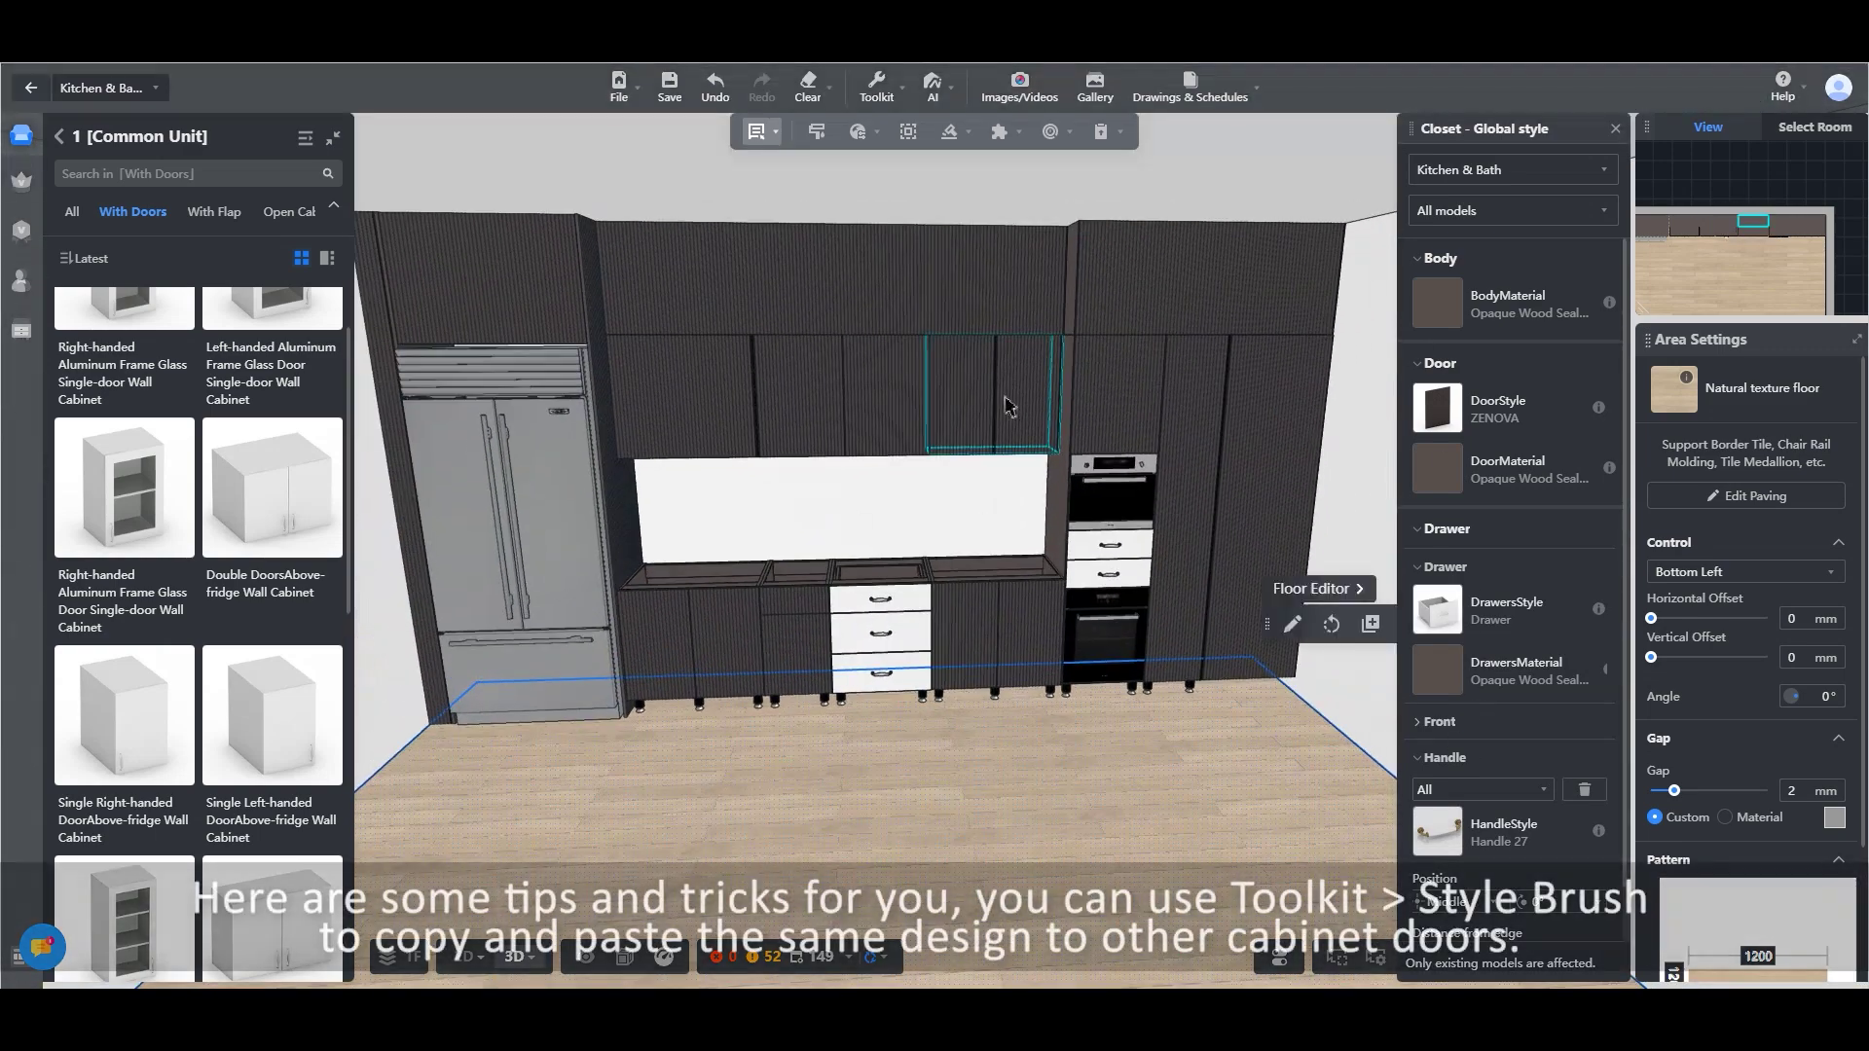
# Copy the ZENOVA door design onto the drawer fronts with the Style brush and remove the drawer handles
pyautogui.click(877, 86)
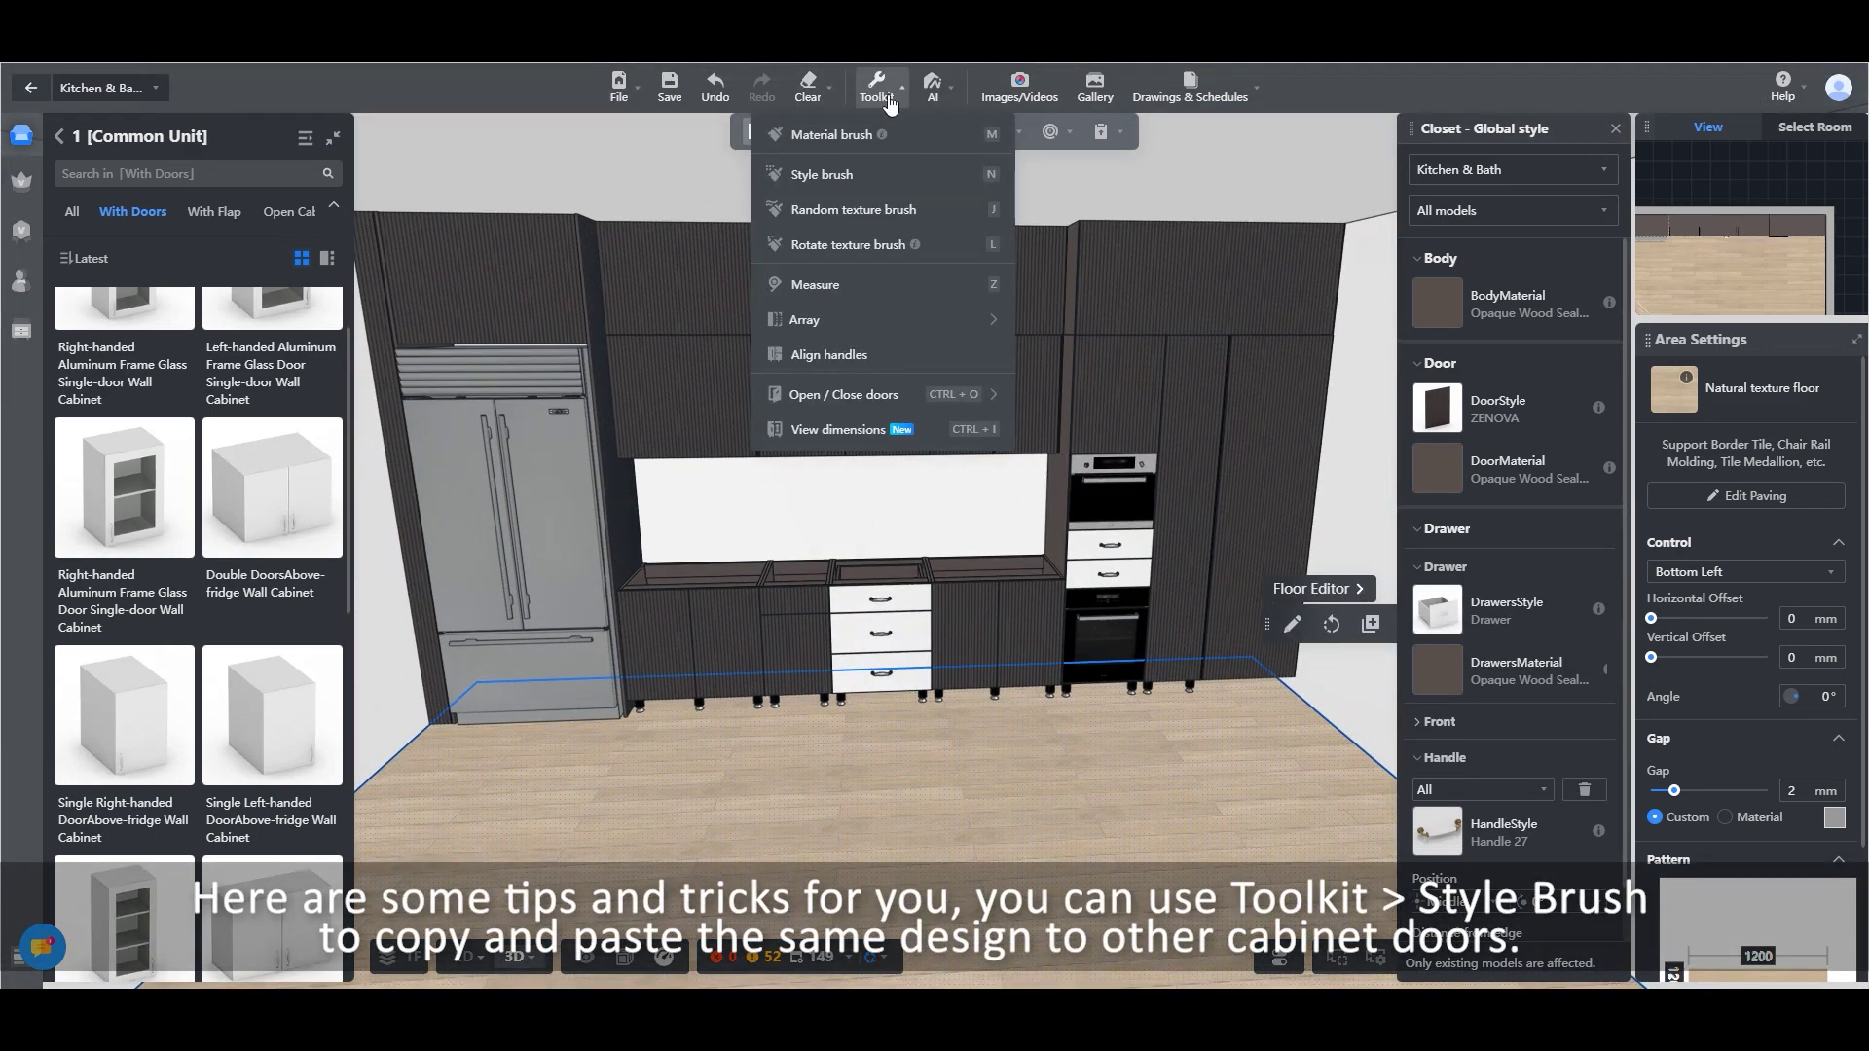
pyautogui.click(822, 175)
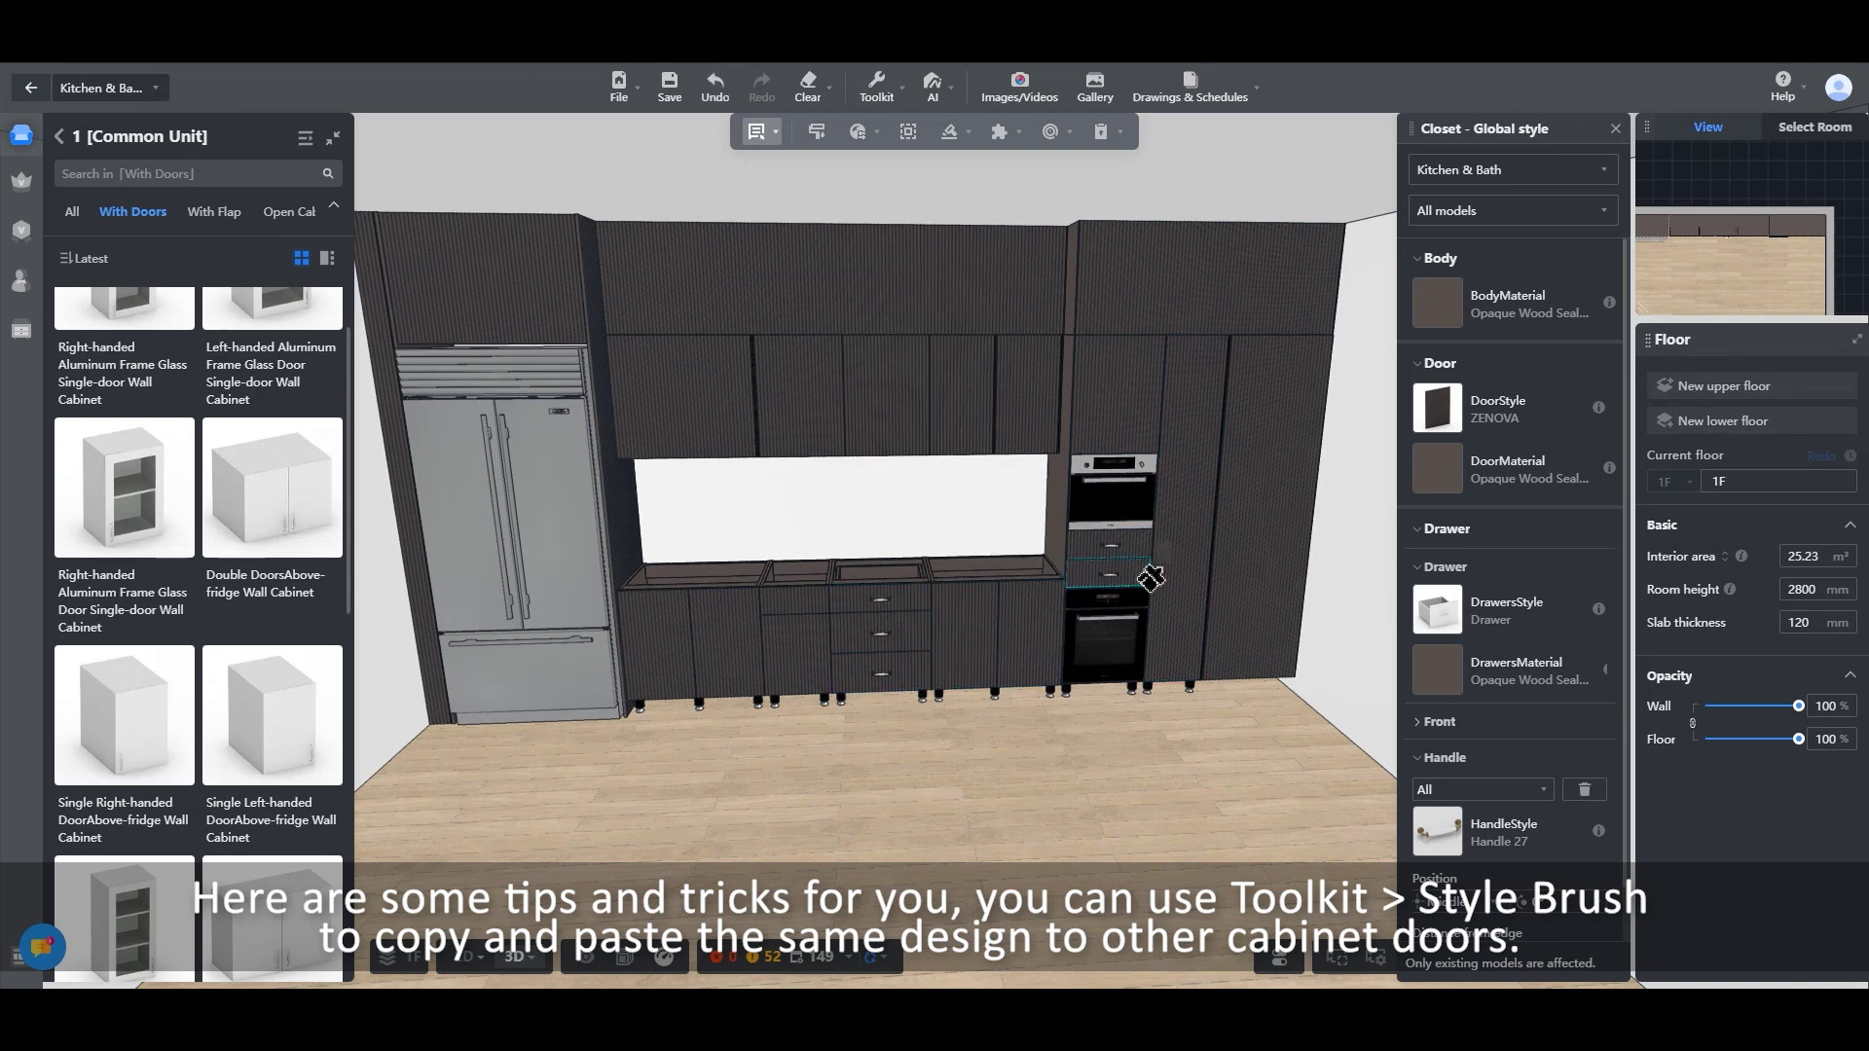
pyautogui.click(882, 628)
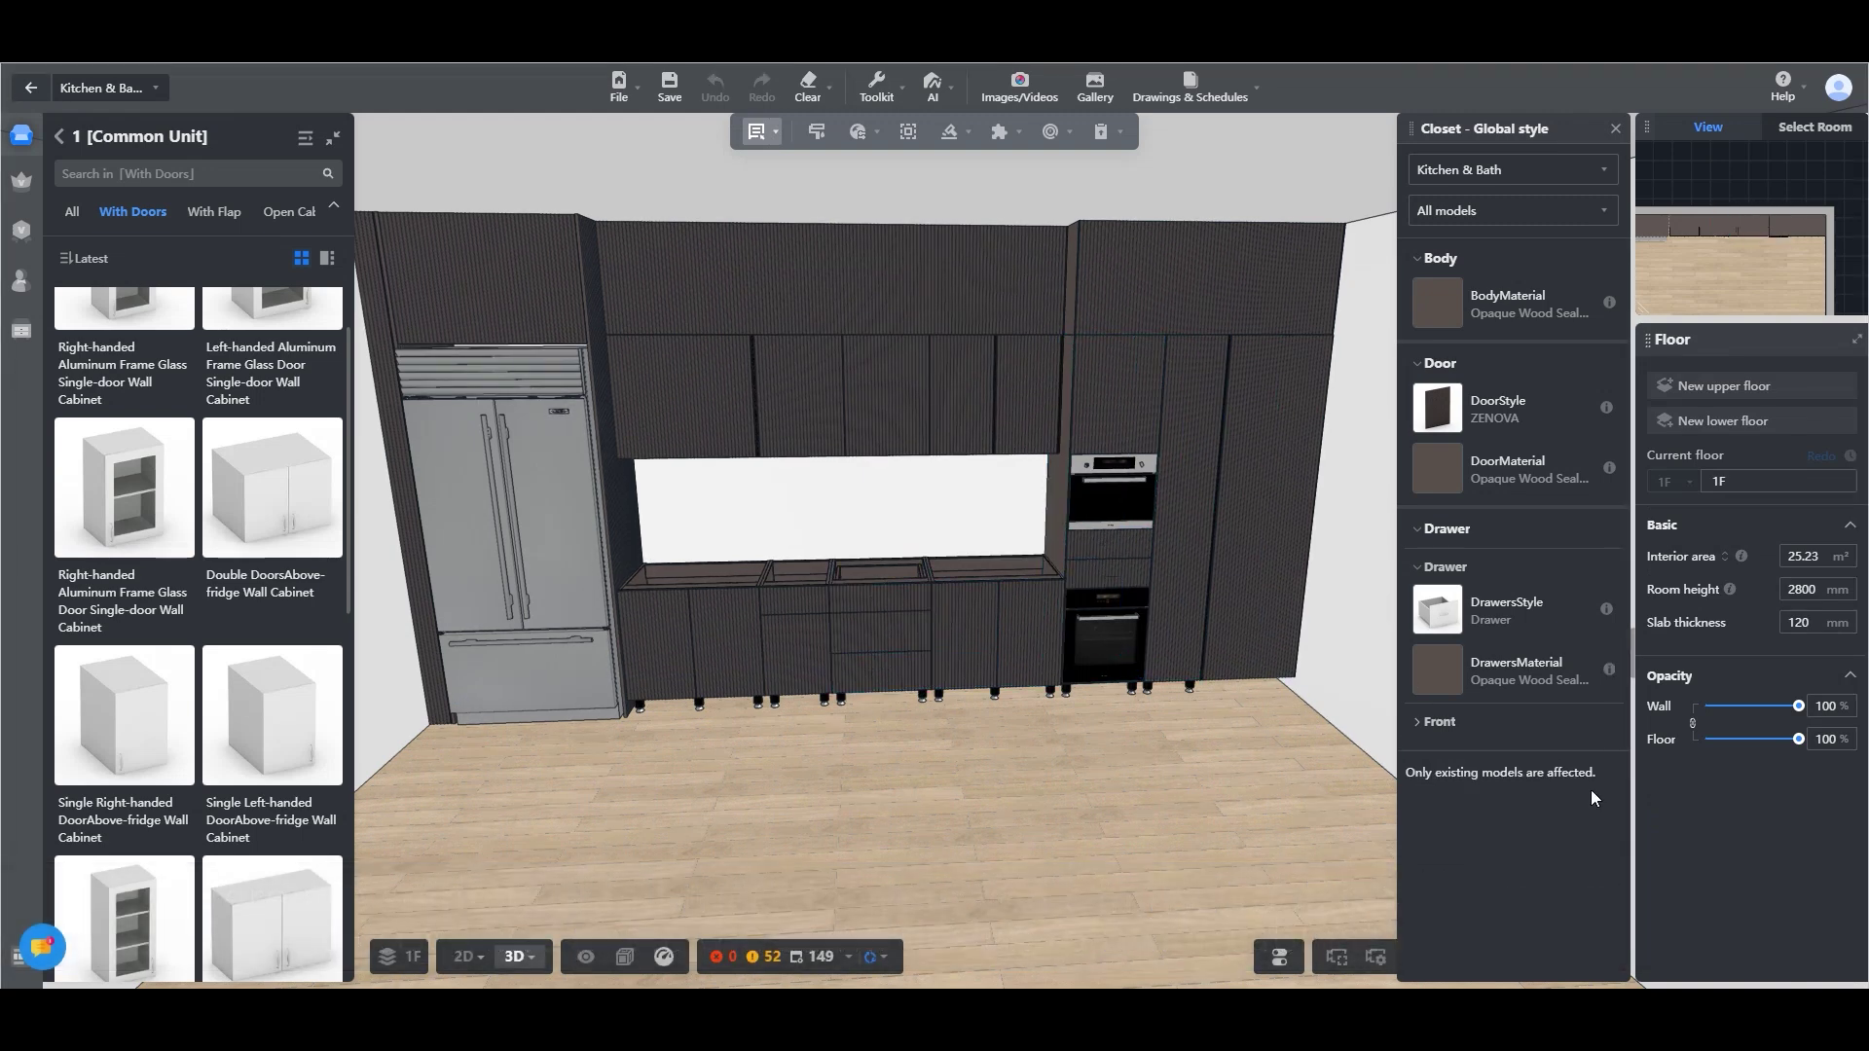
# Set the door material of only the lift flap wall cabinet nearest the refrigerator to Finish Sheet (Non-embossed) Matte-Finish Sheet pvc12
pyautogui.moveTo(1118, 824); pyautogui.dragTo(1193, 820)
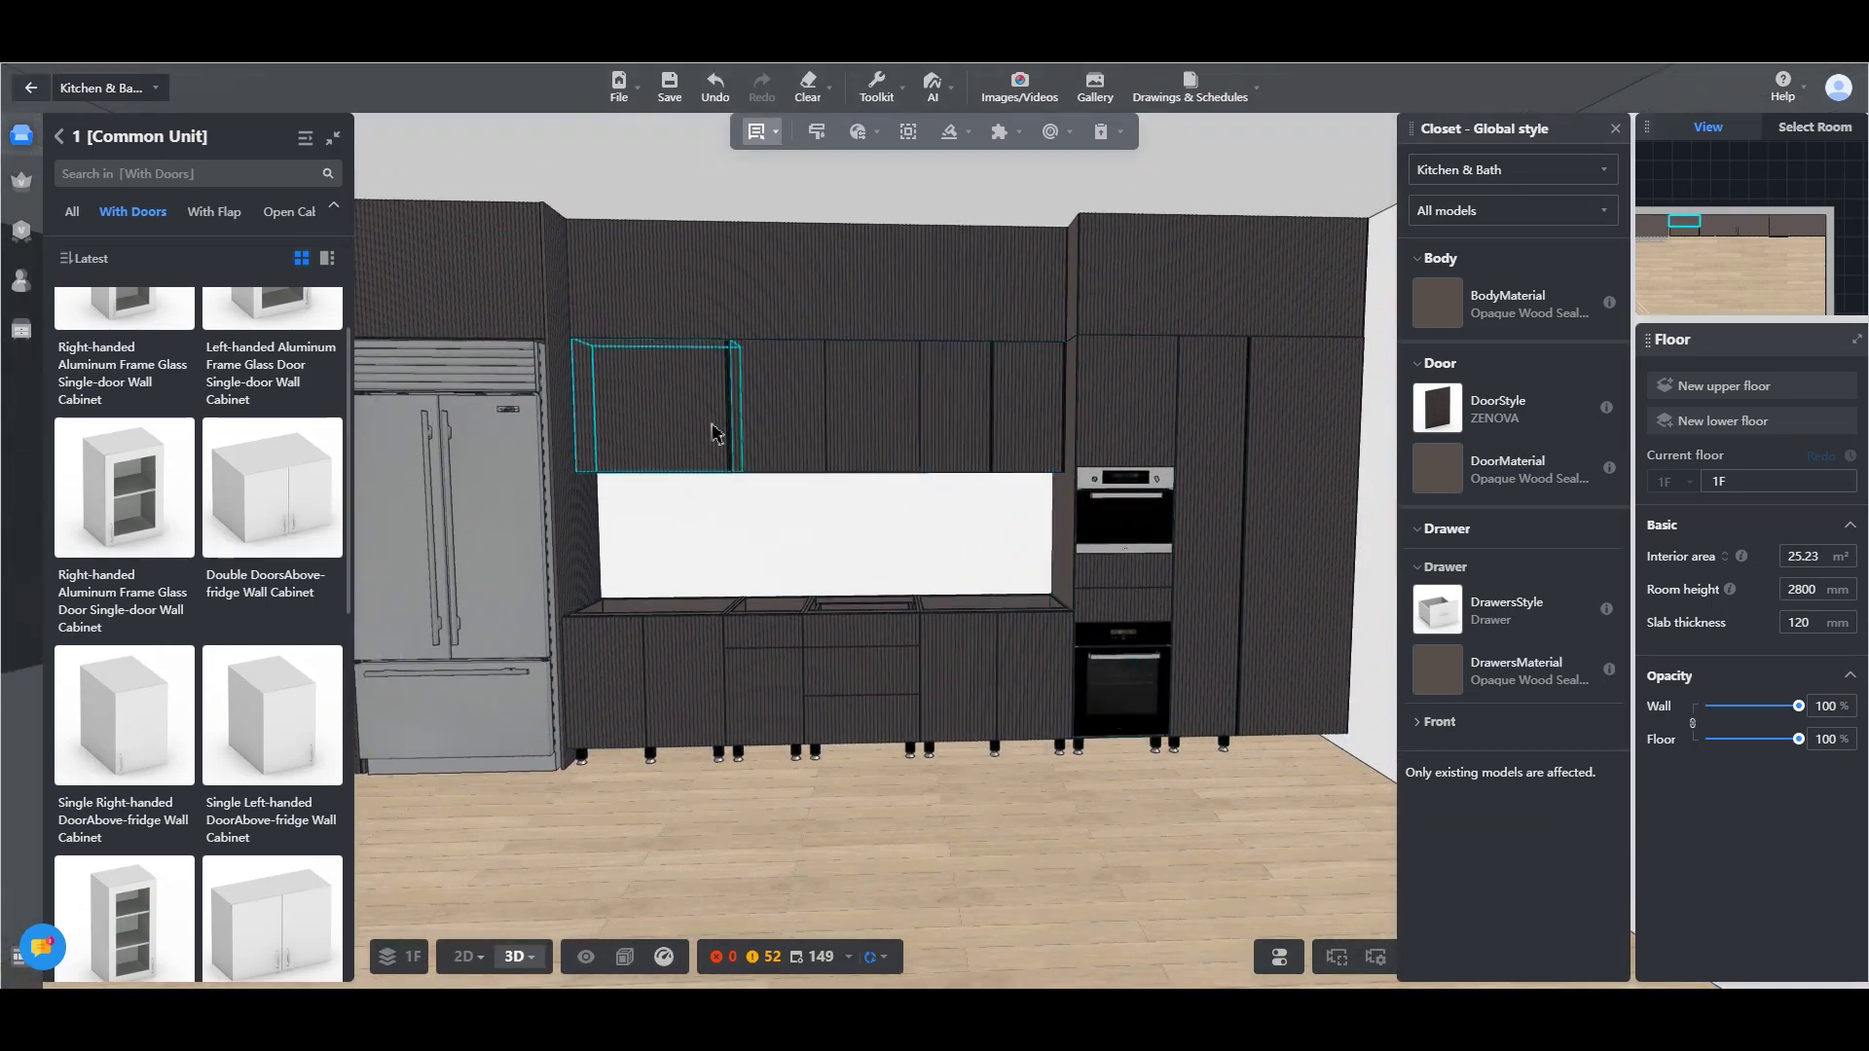
pyautogui.click(686, 421)
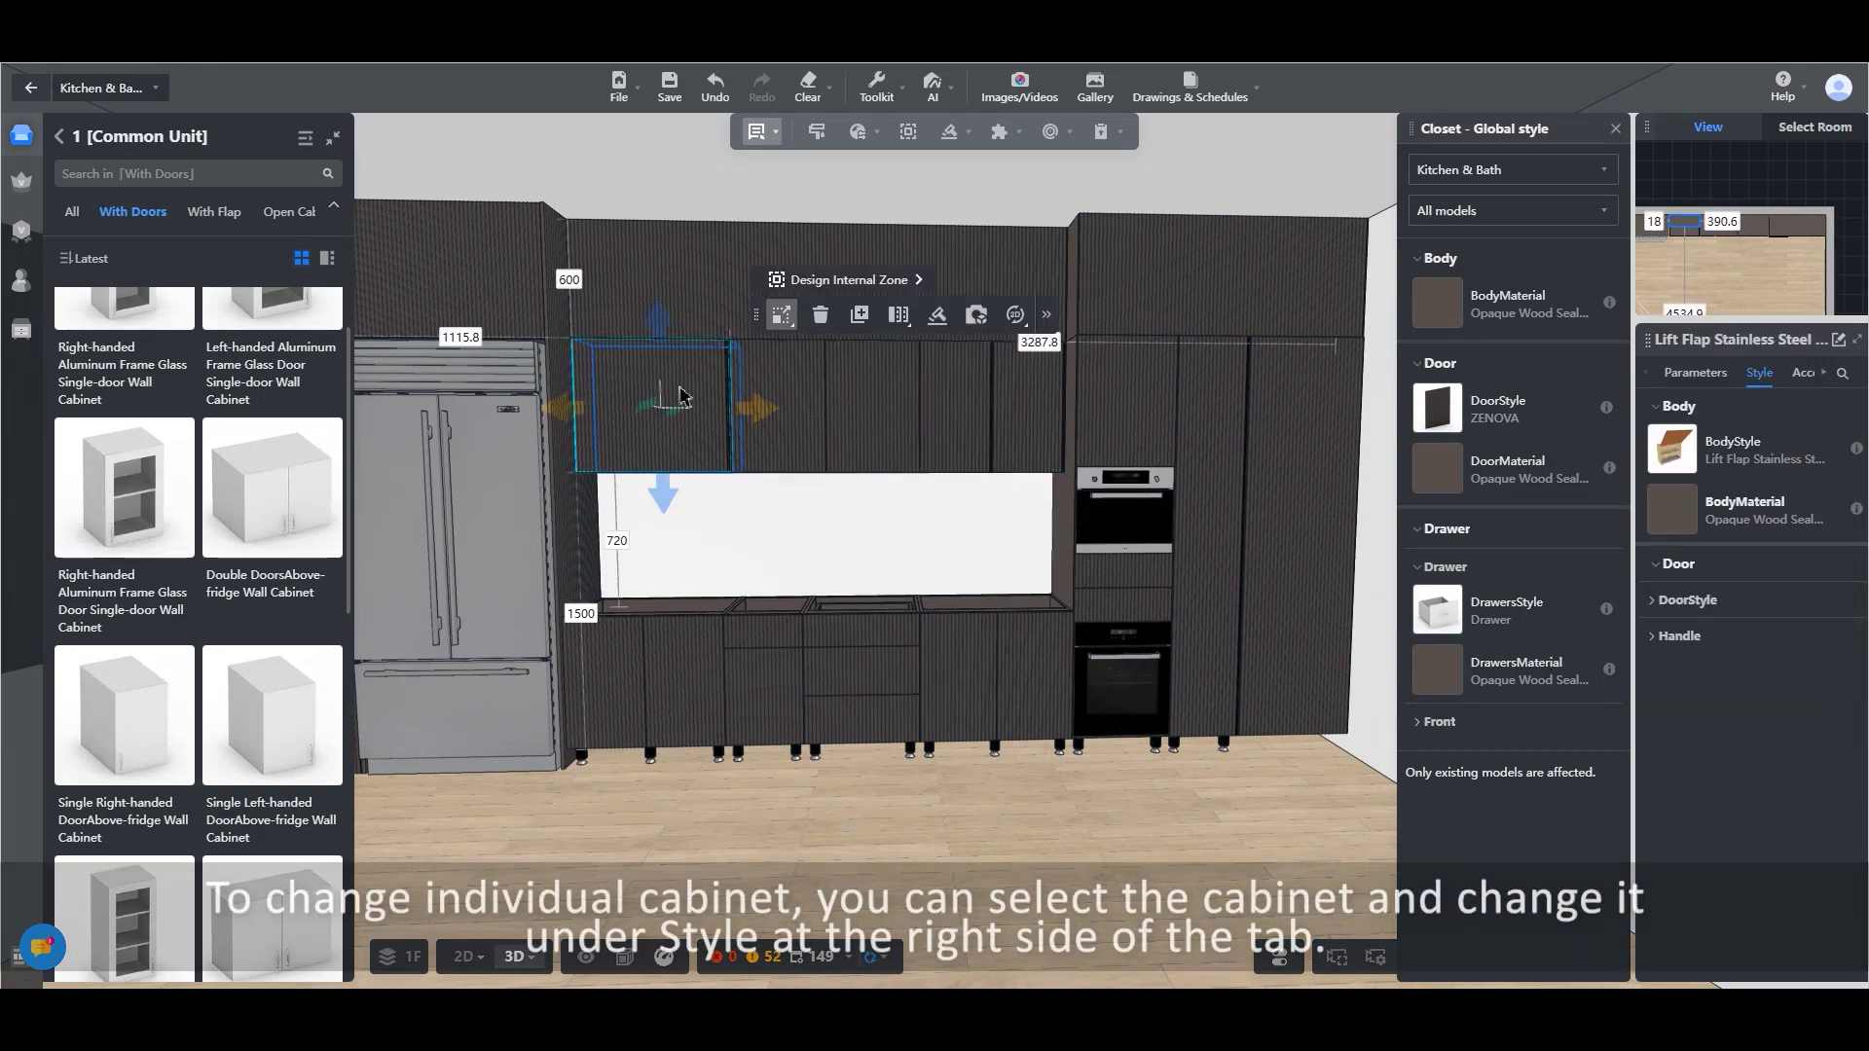
pyautogui.click(1615, 128)
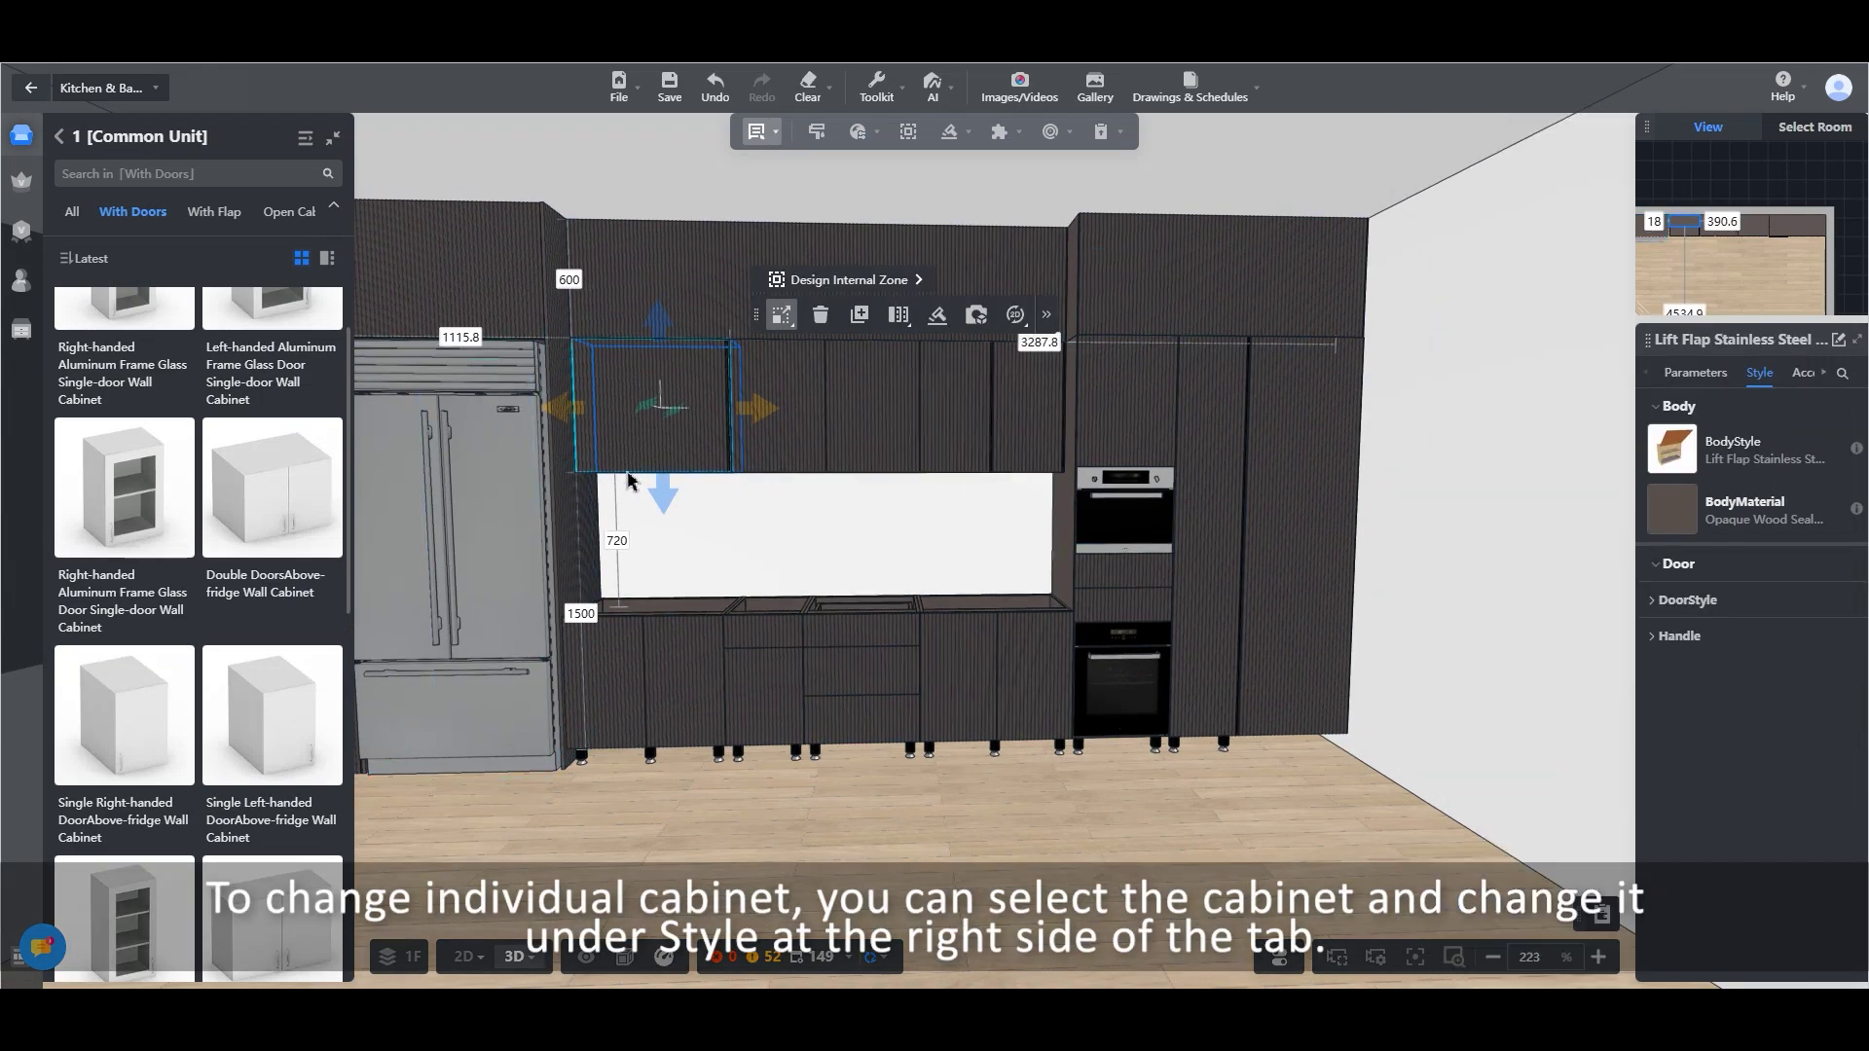
pyautogui.moveTo(987, 873); pyautogui.dragTo(978, 859)
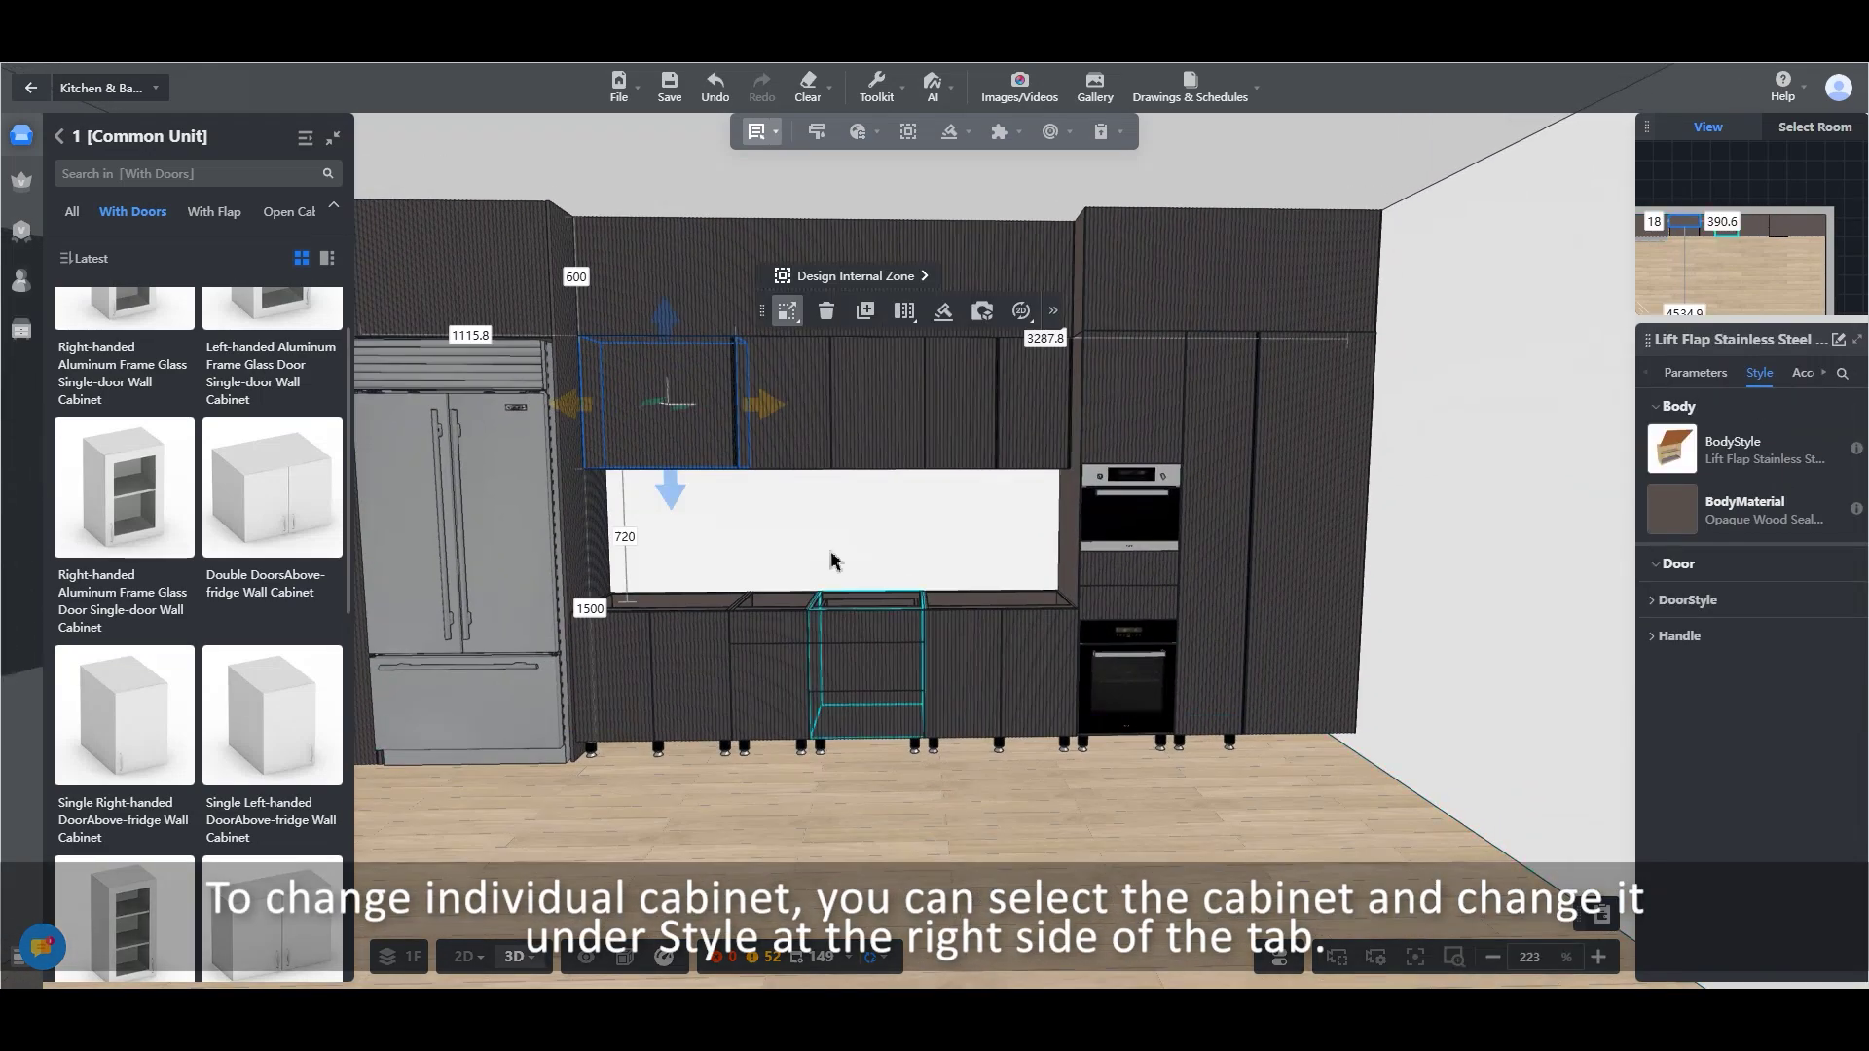
pyautogui.click(931, 832)
pyautogui.click(666, 423)
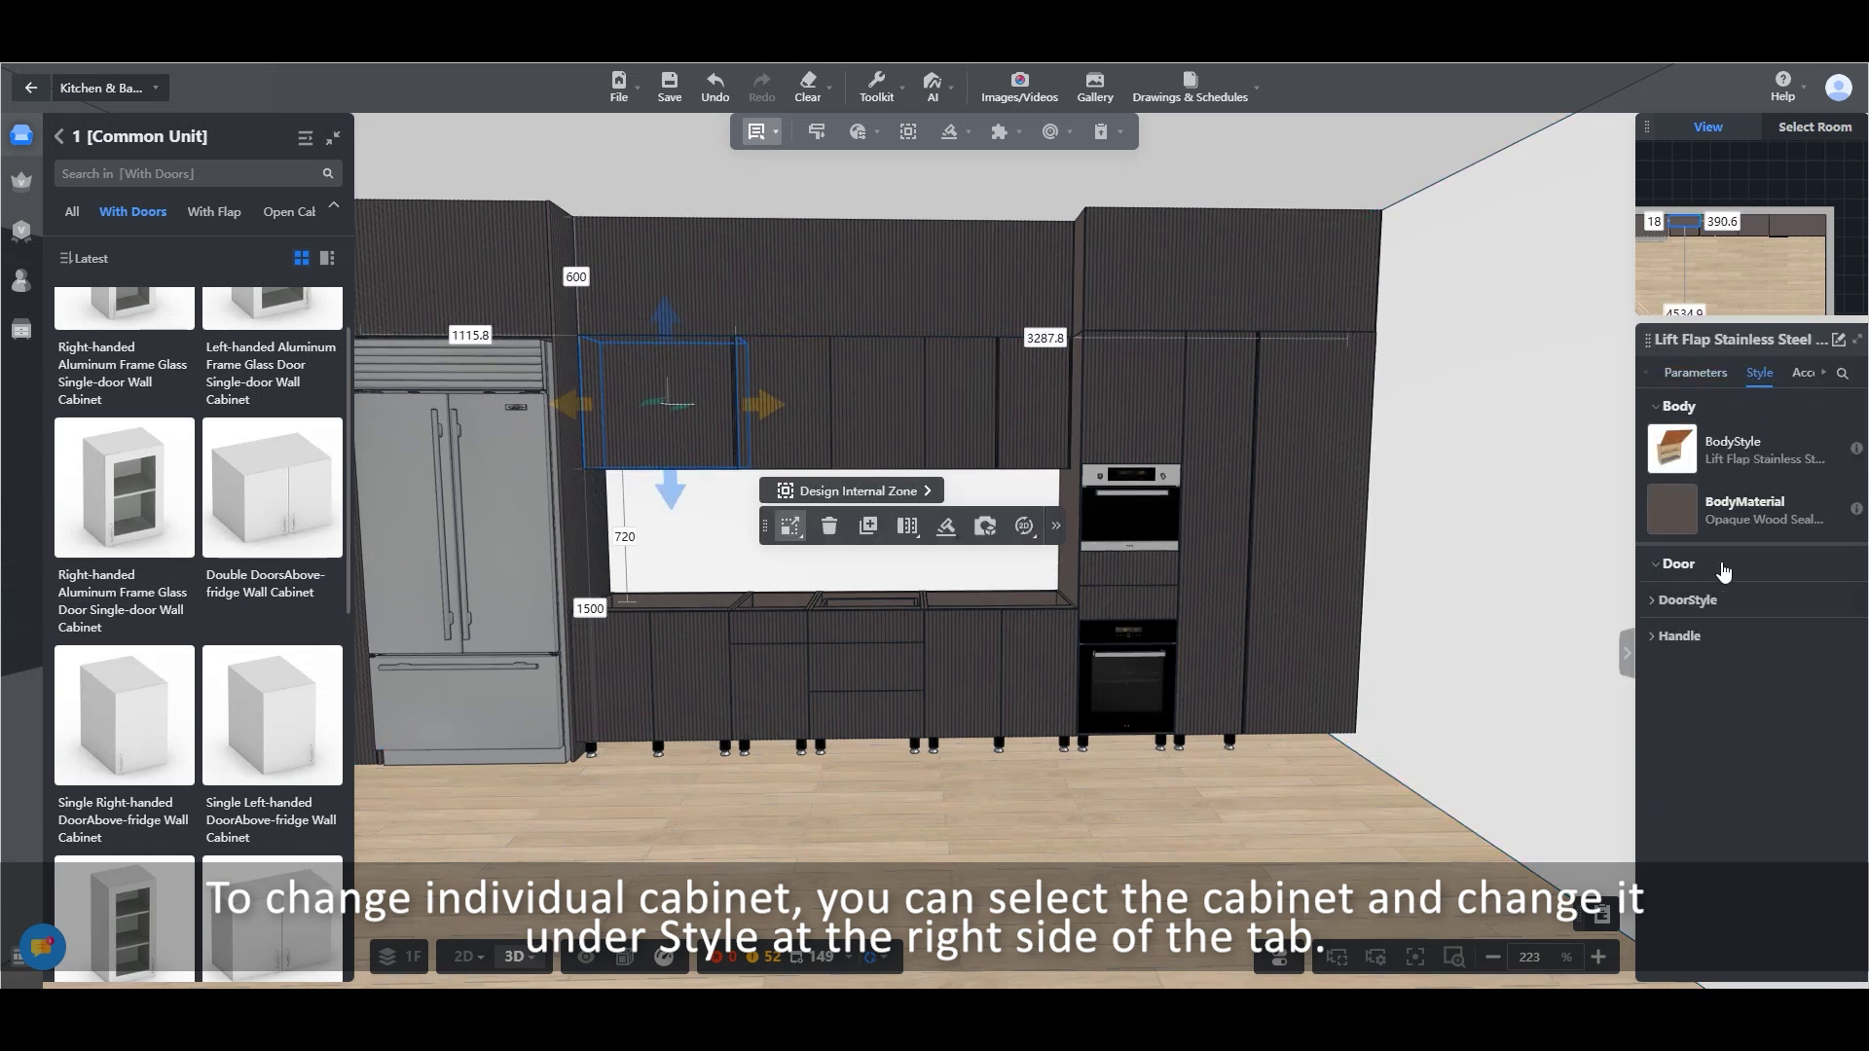
pyautogui.click(1718, 711)
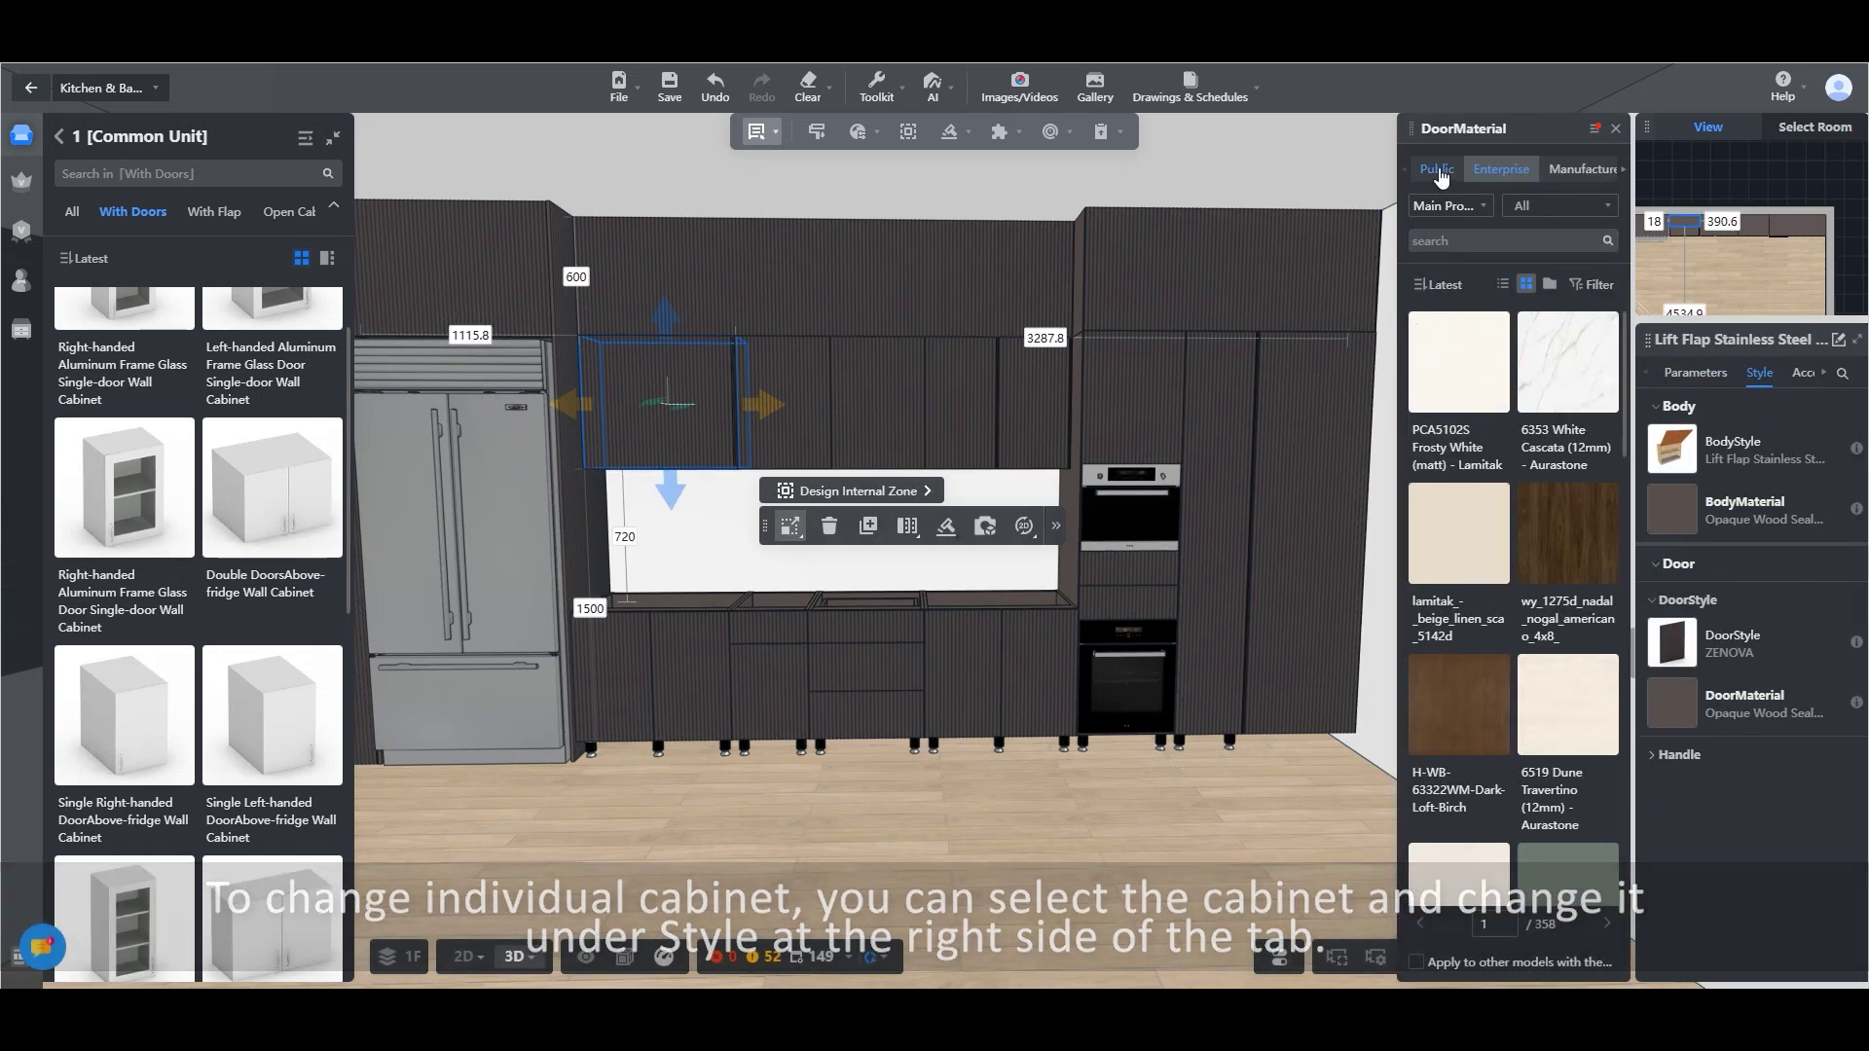
pyautogui.click(1587, 722)
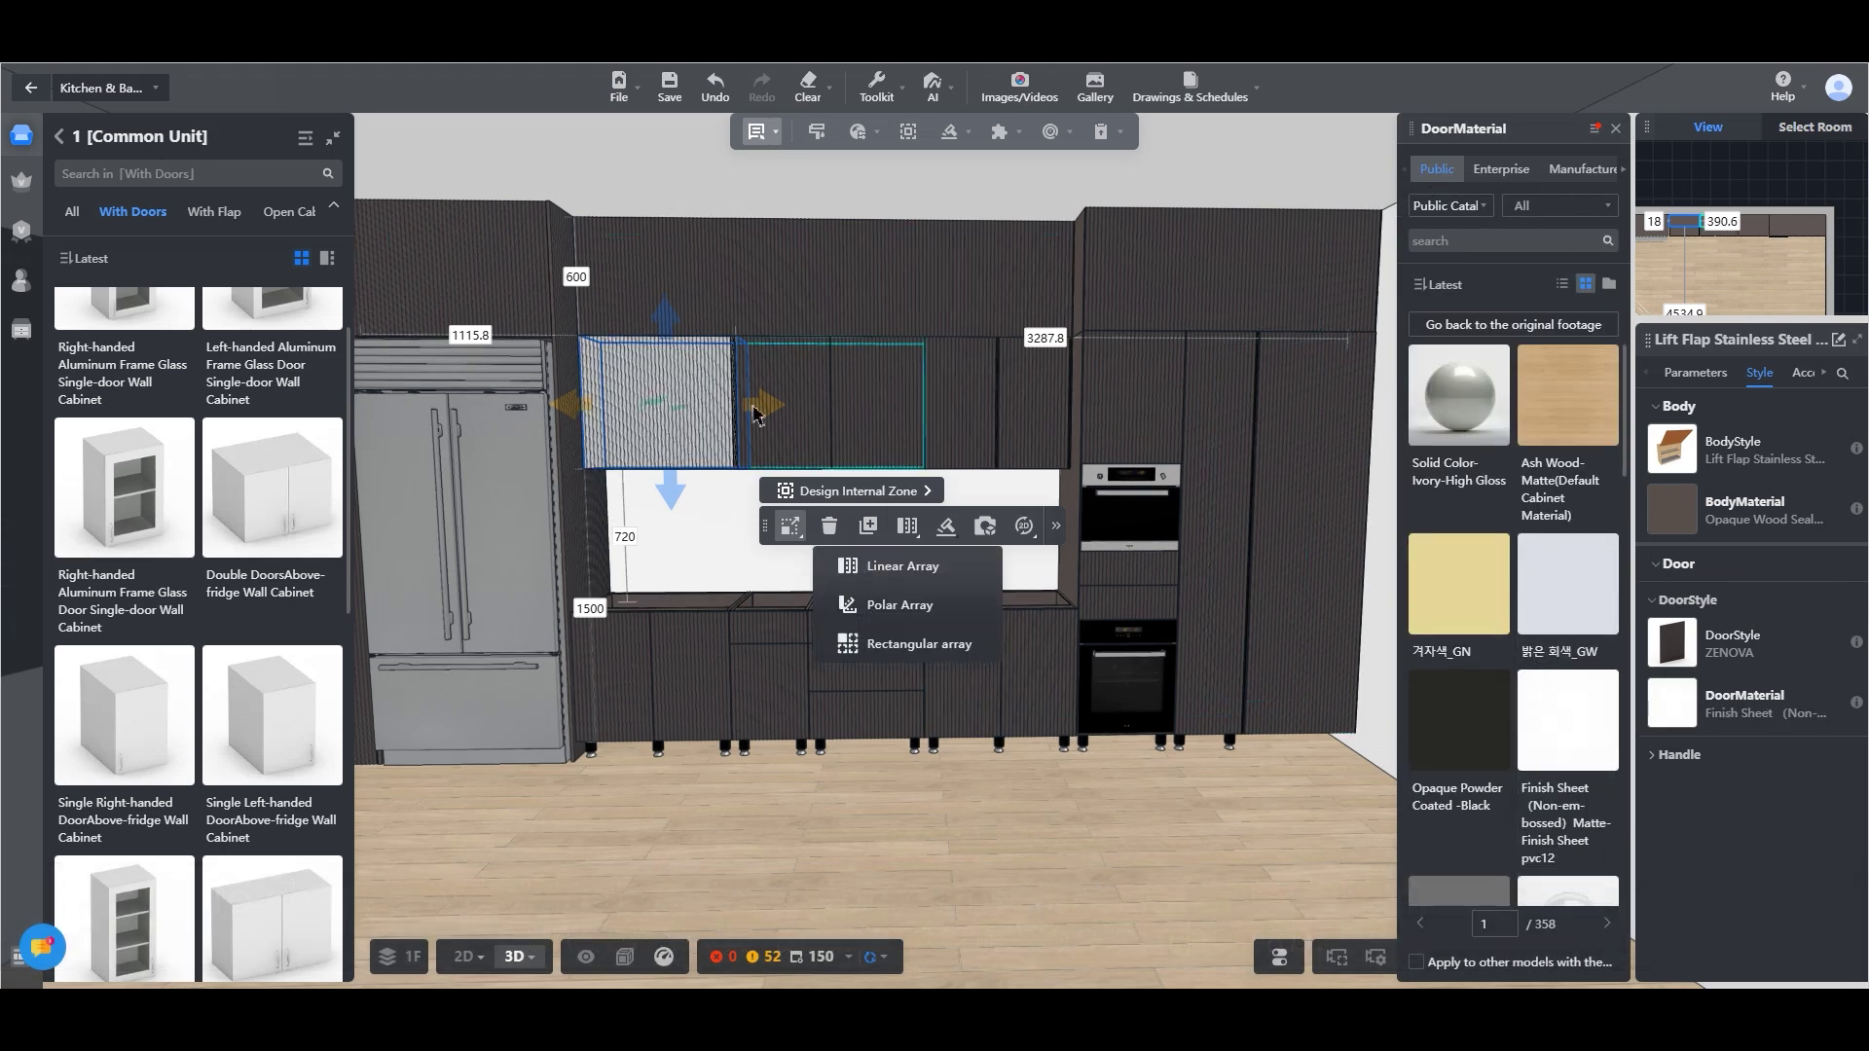
# Copy the white door material from the lift flap wall cabinet to the remaining wall cabinets with the Material brush
pyautogui.click(864, 90)
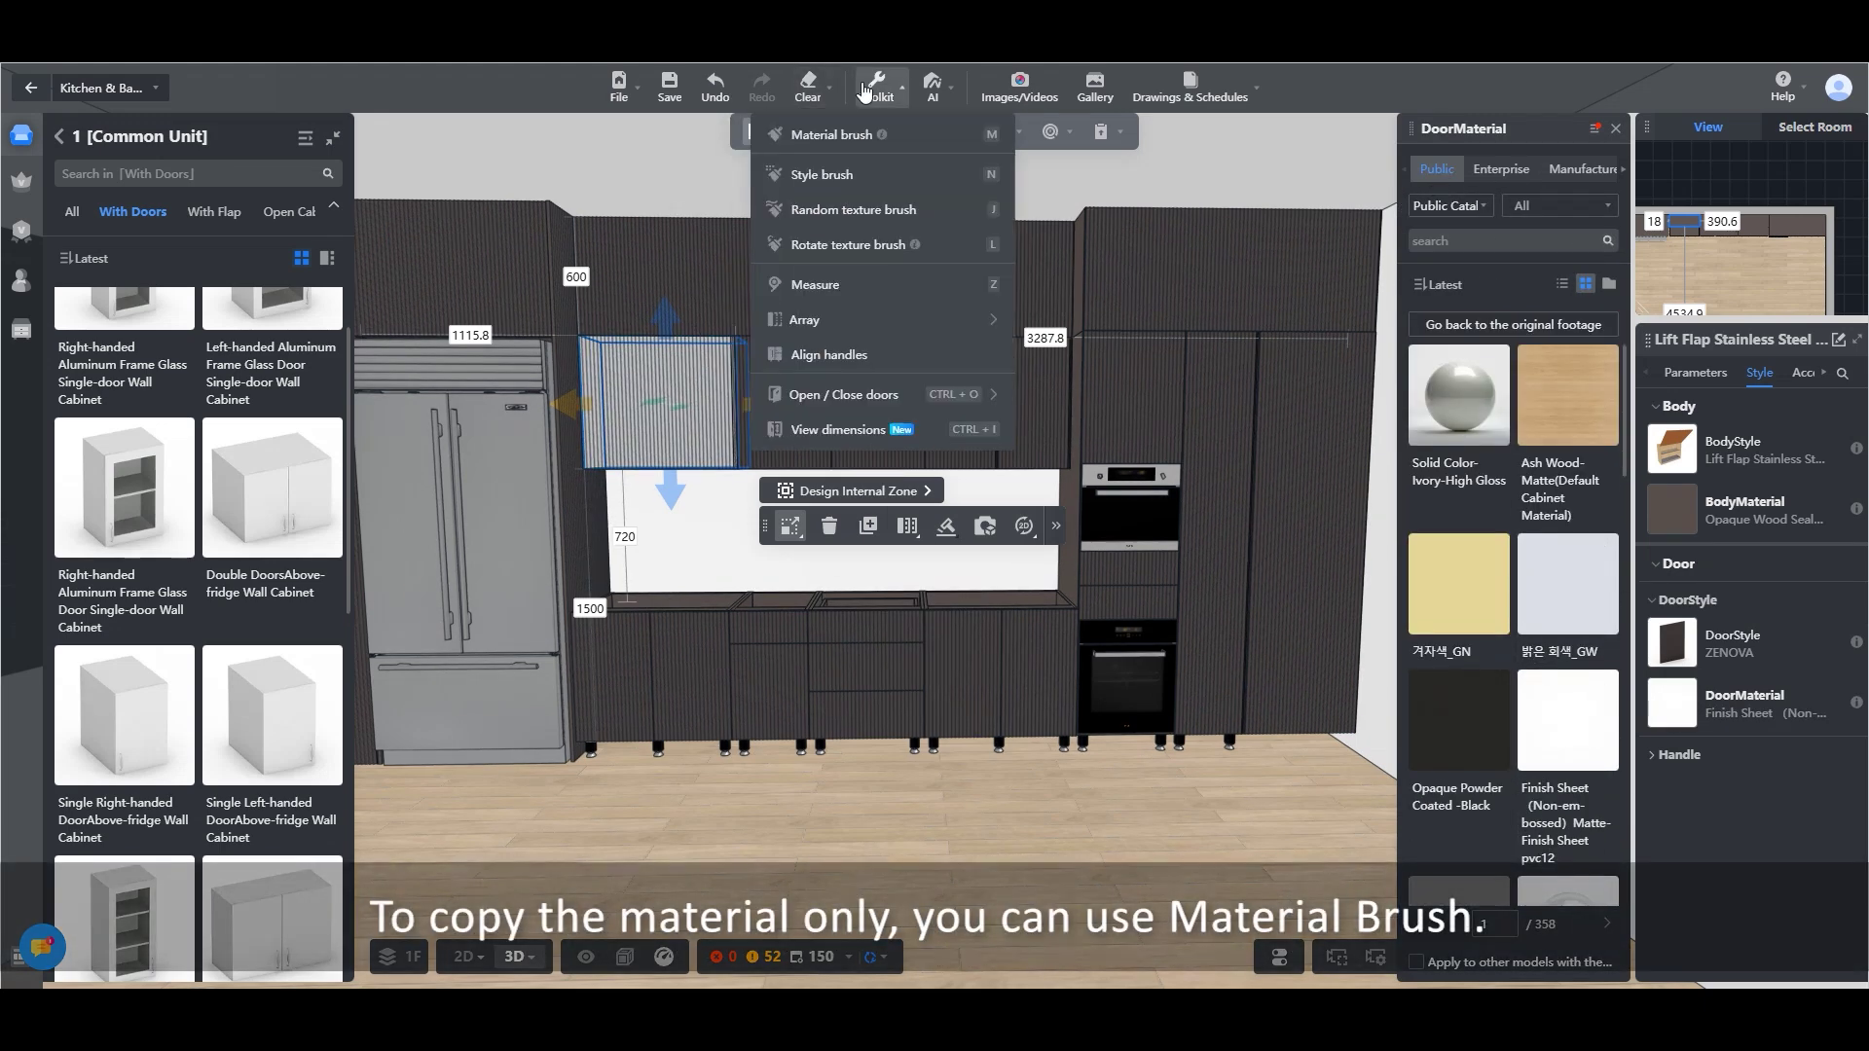
pyautogui.click(833, 136)
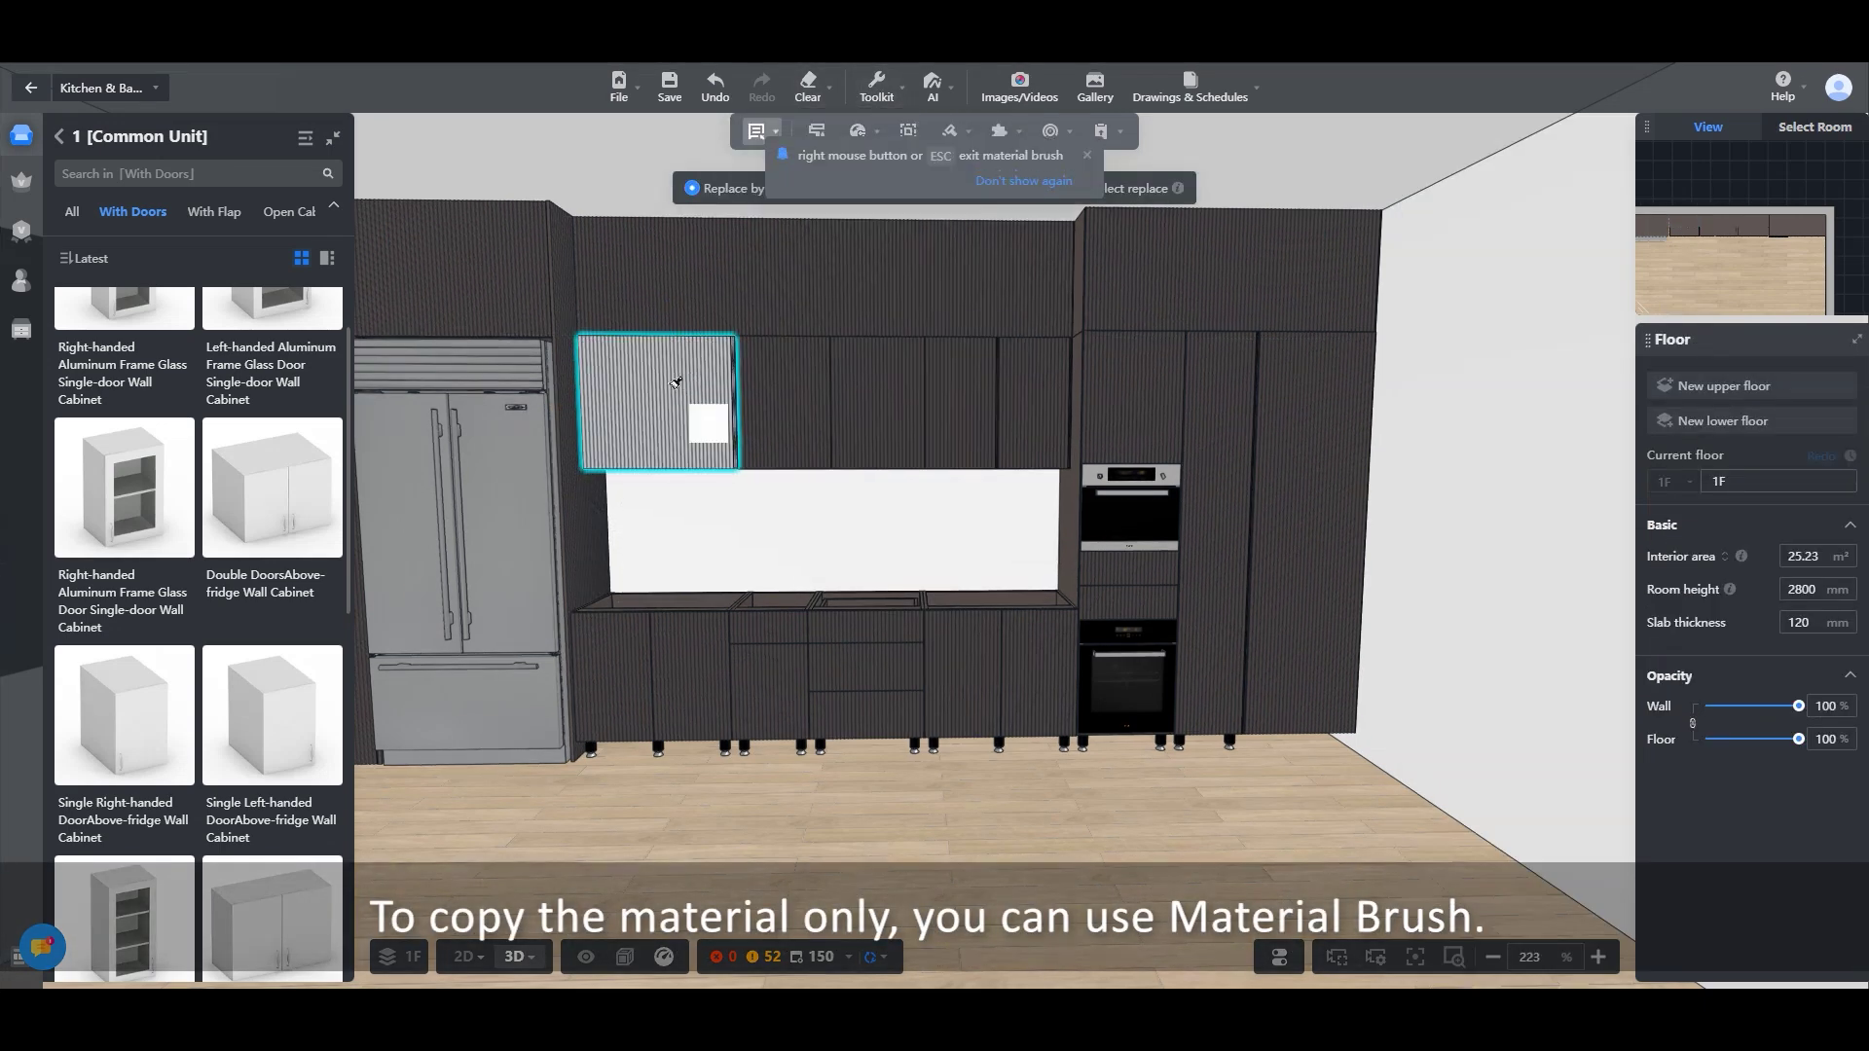
pyautogui.click(1016, 375)
pyautogui.rightClick(1018, 372)
pyautogui.moveTo(857, 779)
pyautogui.mouseDown()
pyautogui.moveTo(1185, 831)
pyautogui.moveTo(943, 839)
pyautogui.moveTo(1138, 850)
pyautogui.moveTo(1014, 806)
pyautogui.moveTo(1061, 833)
pyautogui.mouseUp()
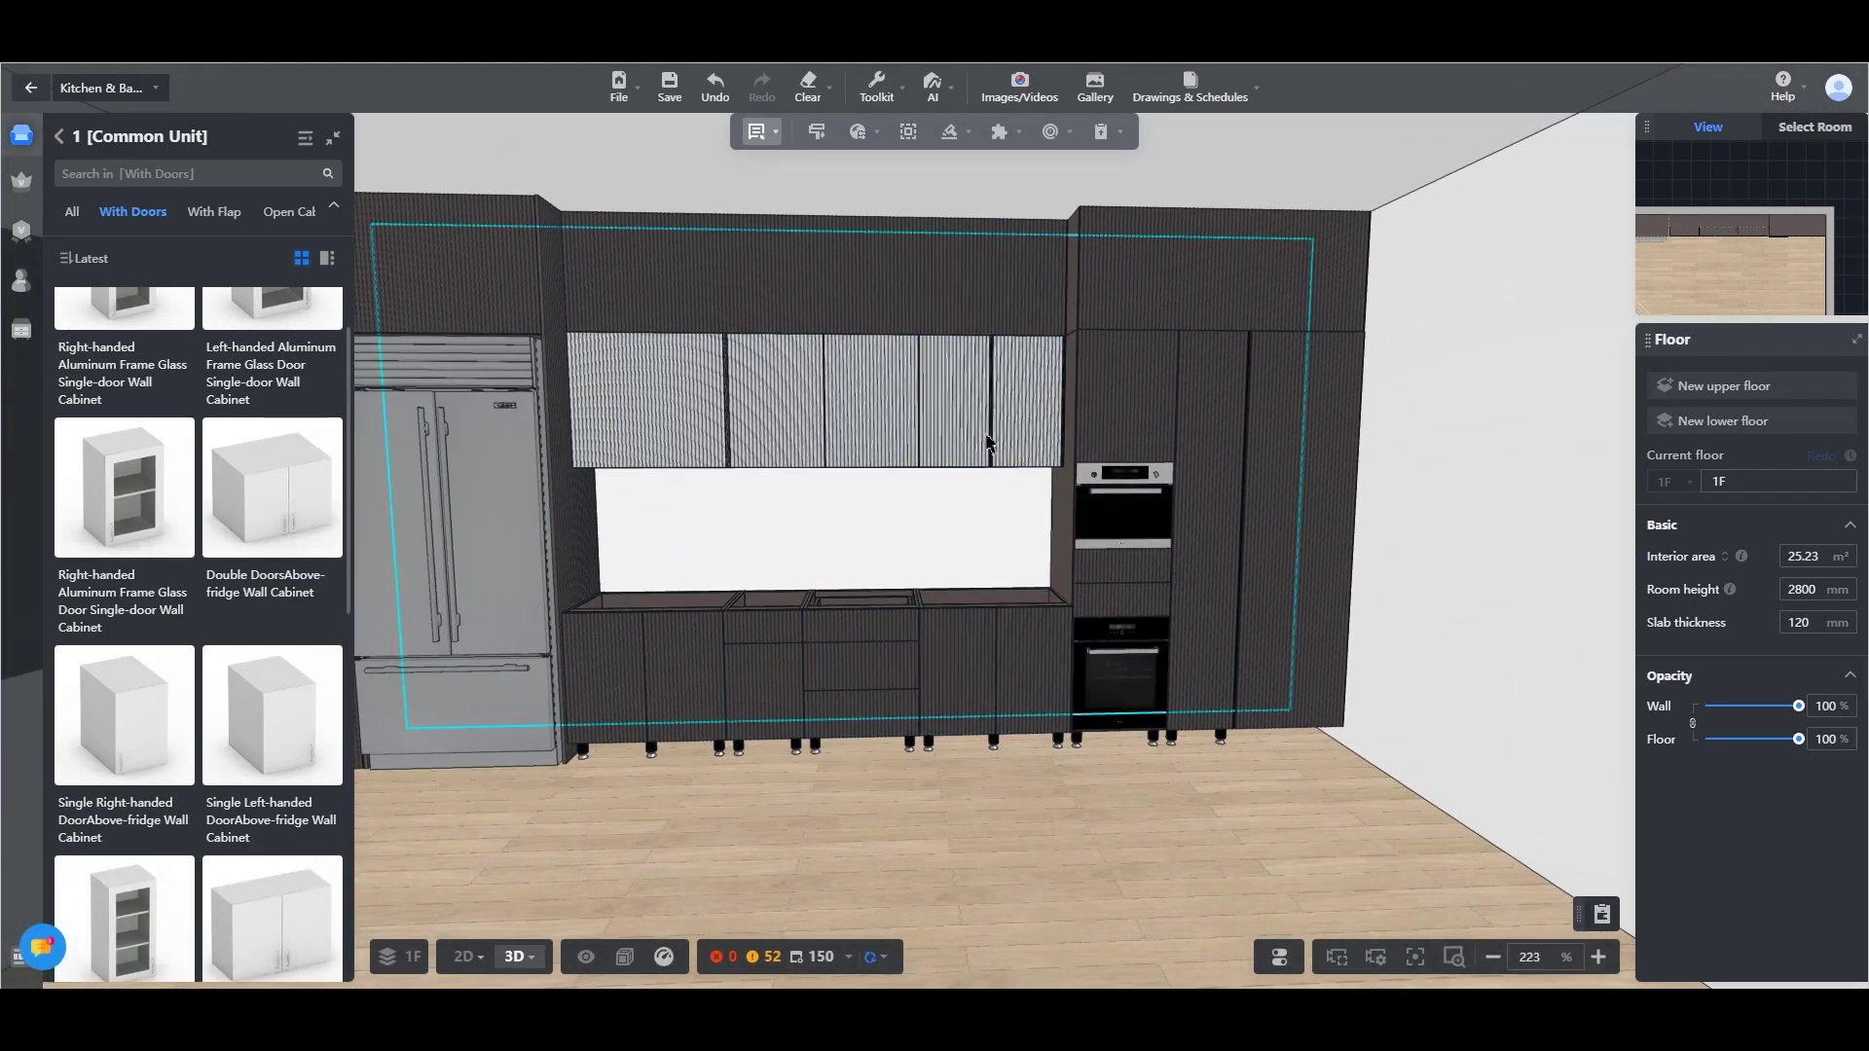
# Start generating a countertop for the base cabinets and choose Front Edge-8 from the Public Catalog as its front edge
pyautogui.moveTo(925, 813); pyautogui.dragTo(913, 834)
pyautogui.moveTo(1228, 828); pyautogui.dragTo(976, 633)
pyautogui.click(950, 131)
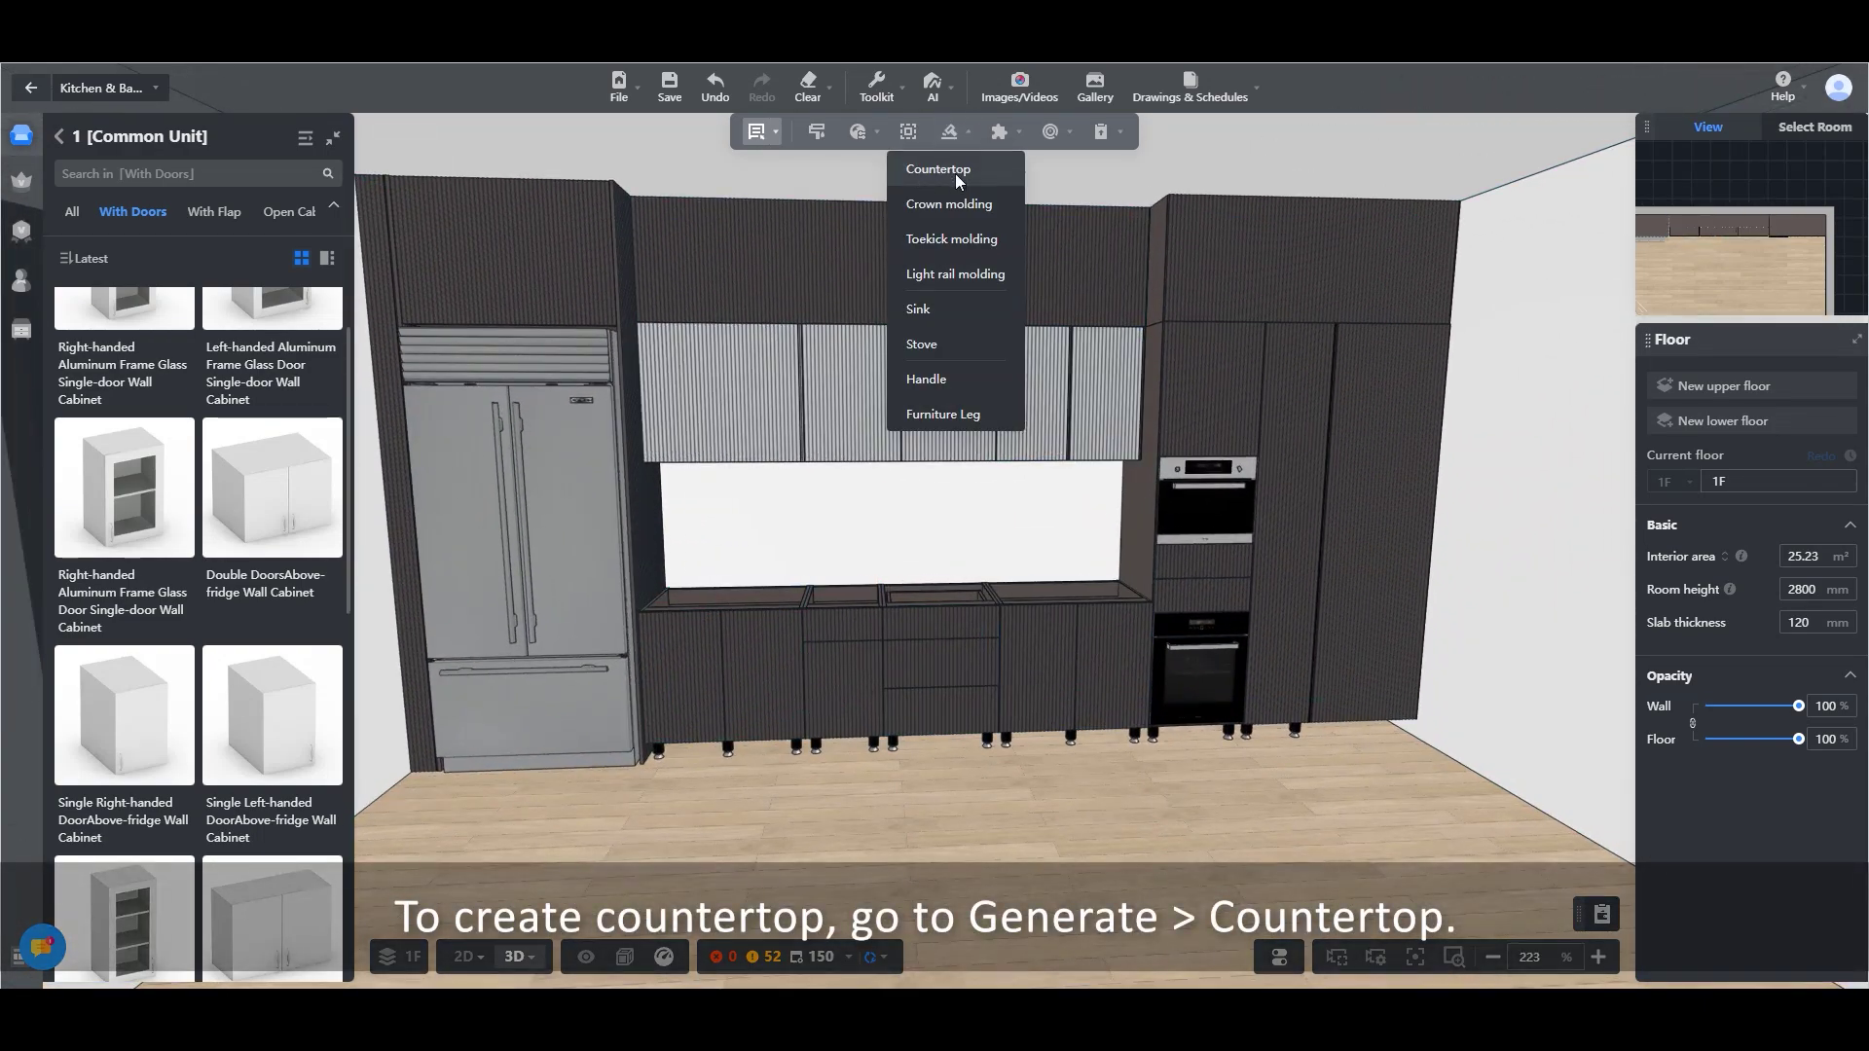
pyautogui.click(955, 170)
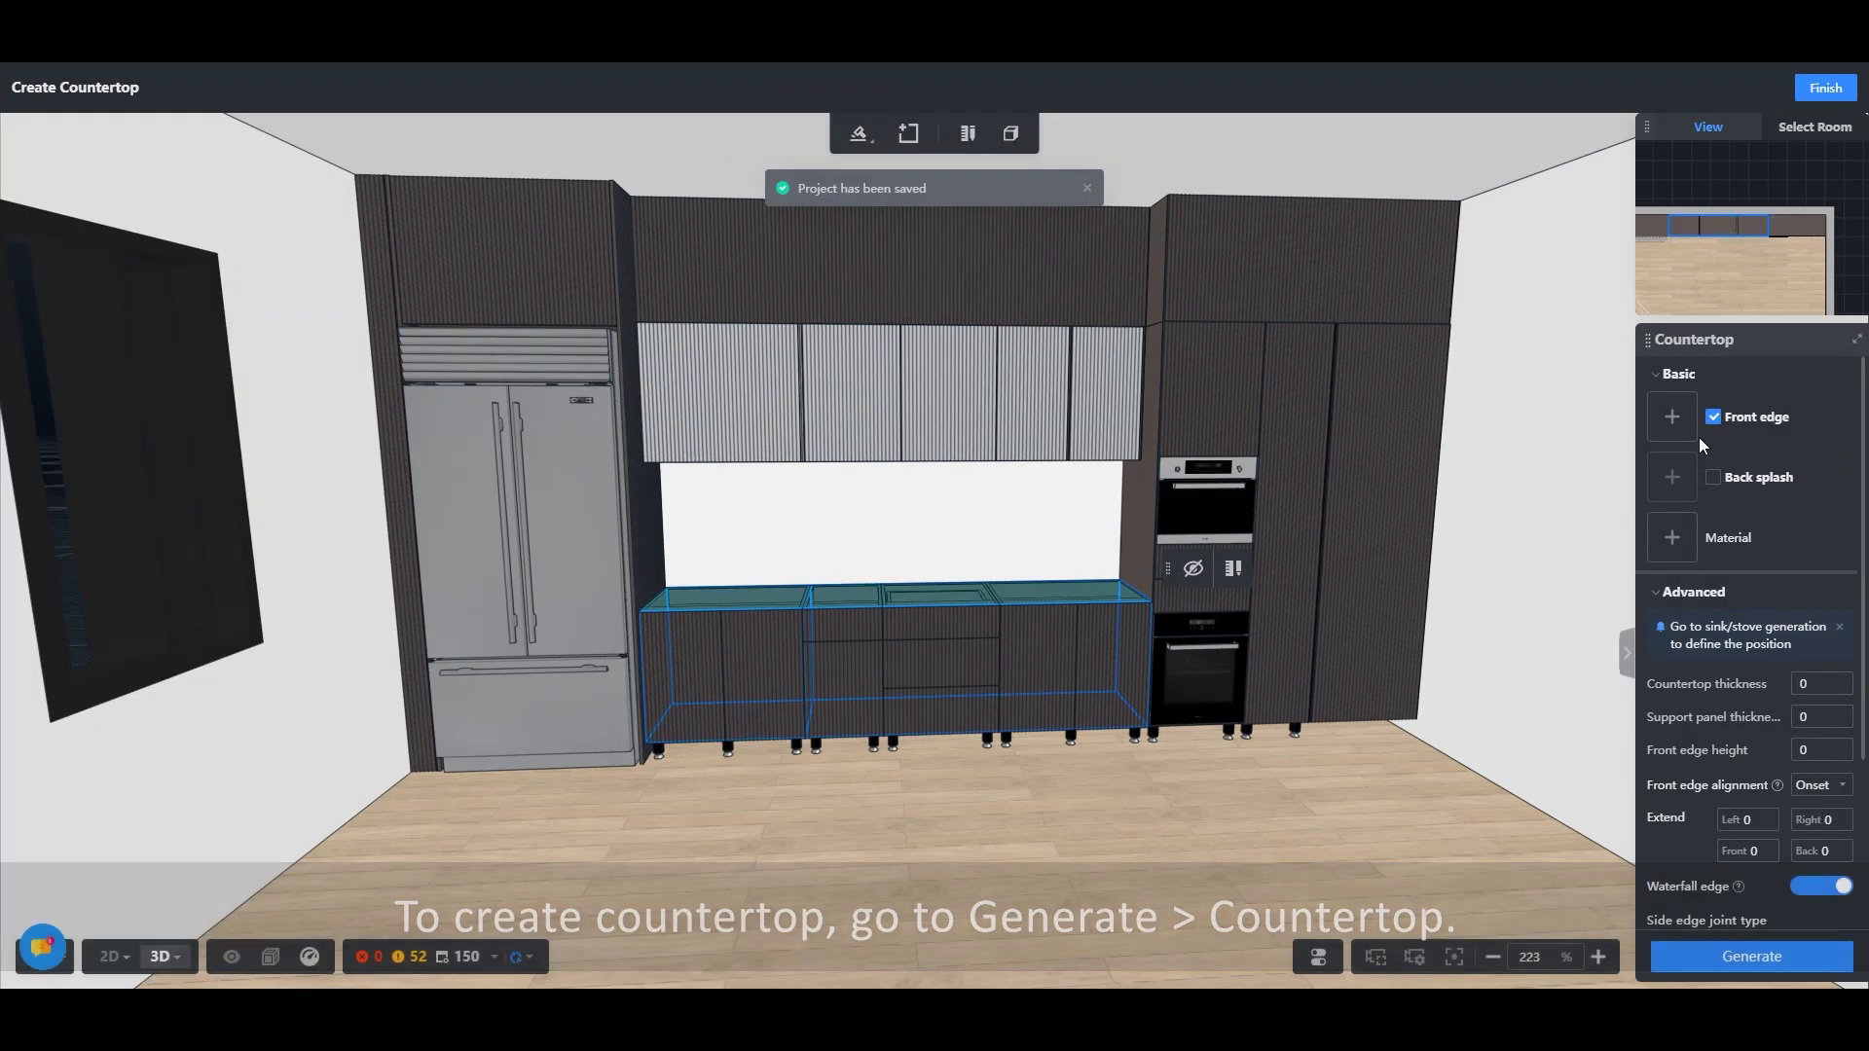
pyautogui.click(1673, 418)
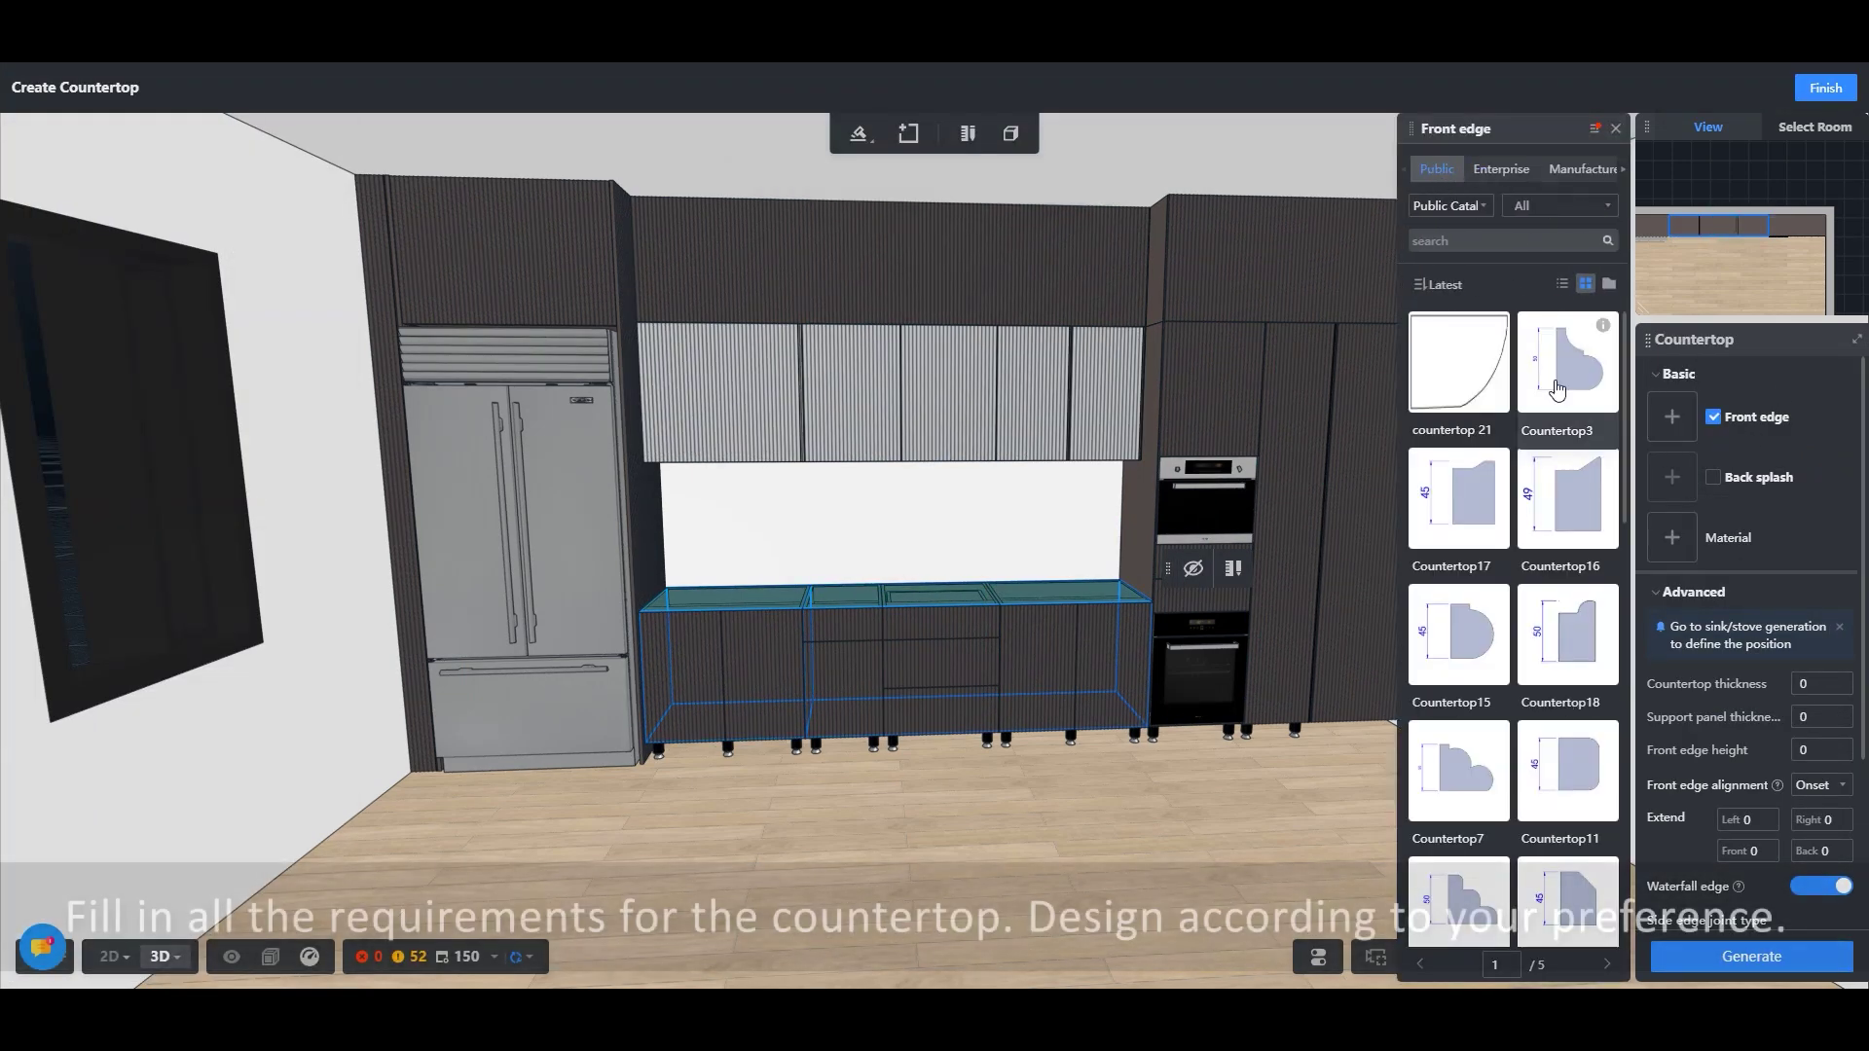
pyautogui.scroll(-3, 1544, 584)
pyautogui.scroll(-10, 1543, 704)
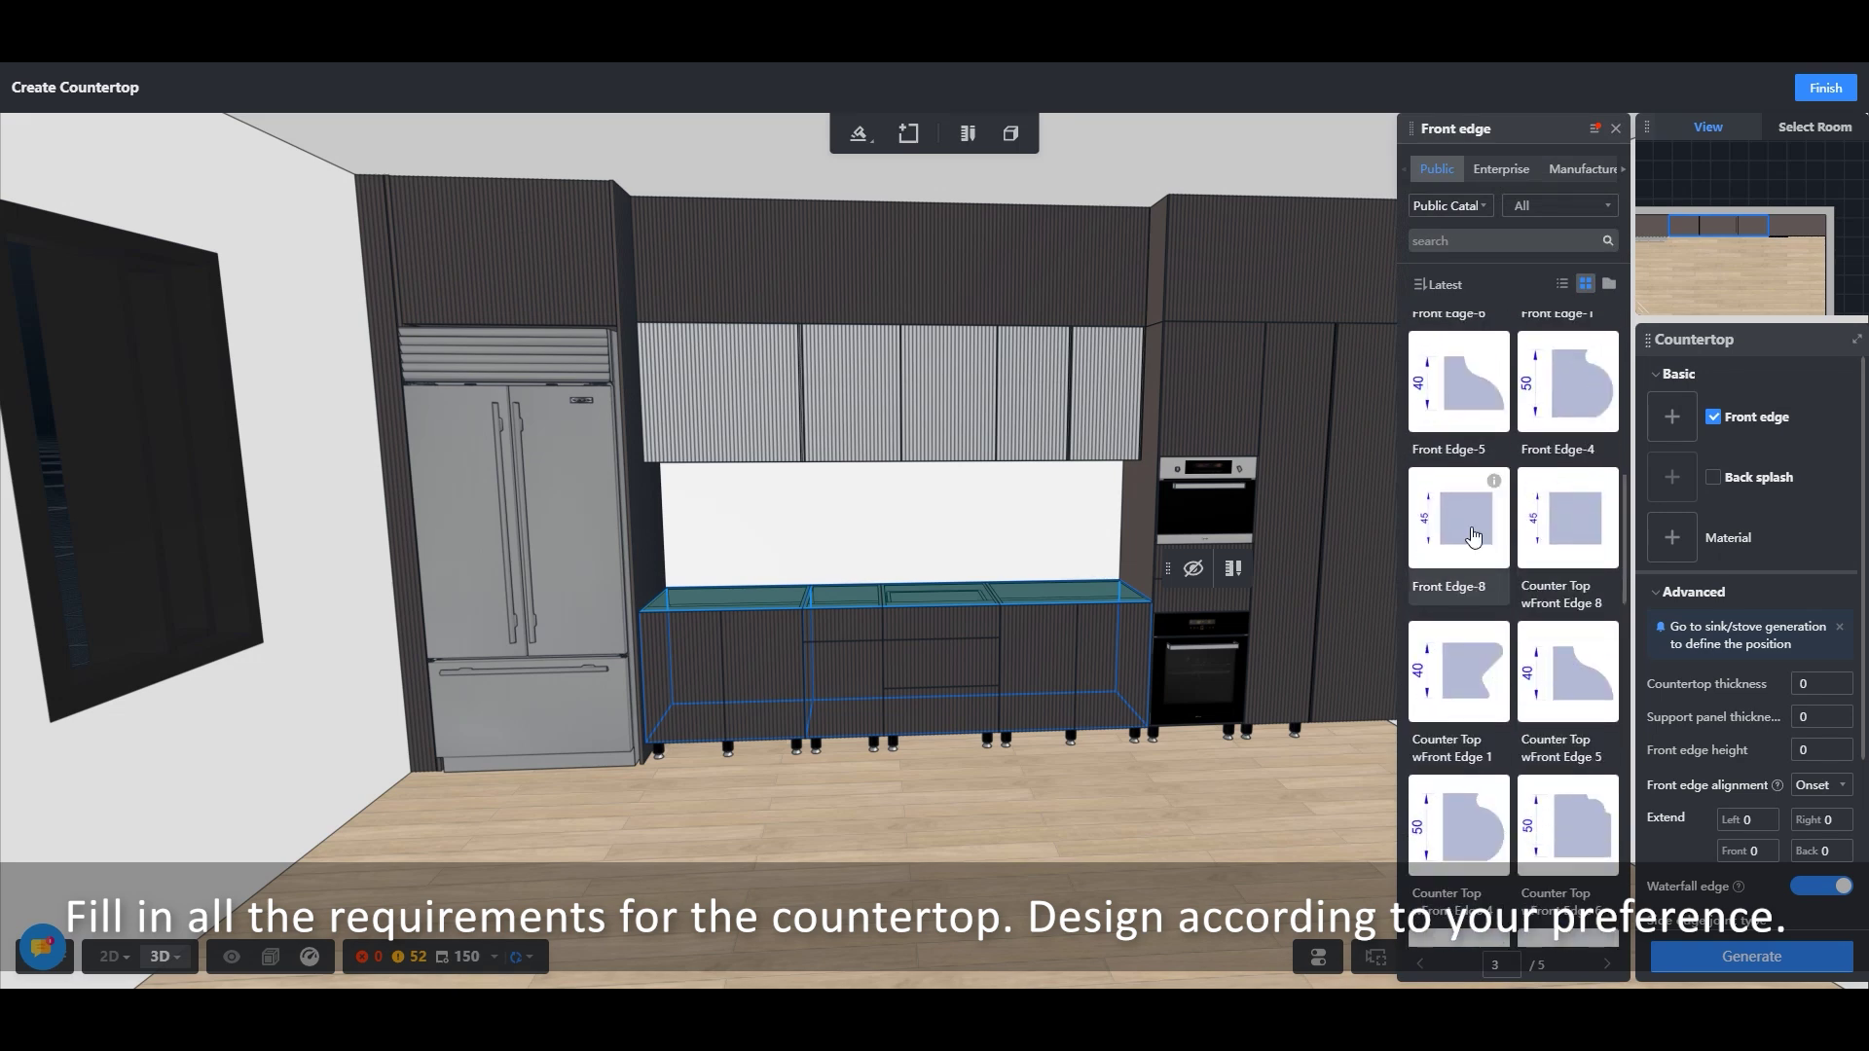
pyautogui.click(1551, 530)
# Enable the countertop's back splash and give it the Back Splash-45 profile
pyautogui.click(1713, 478)
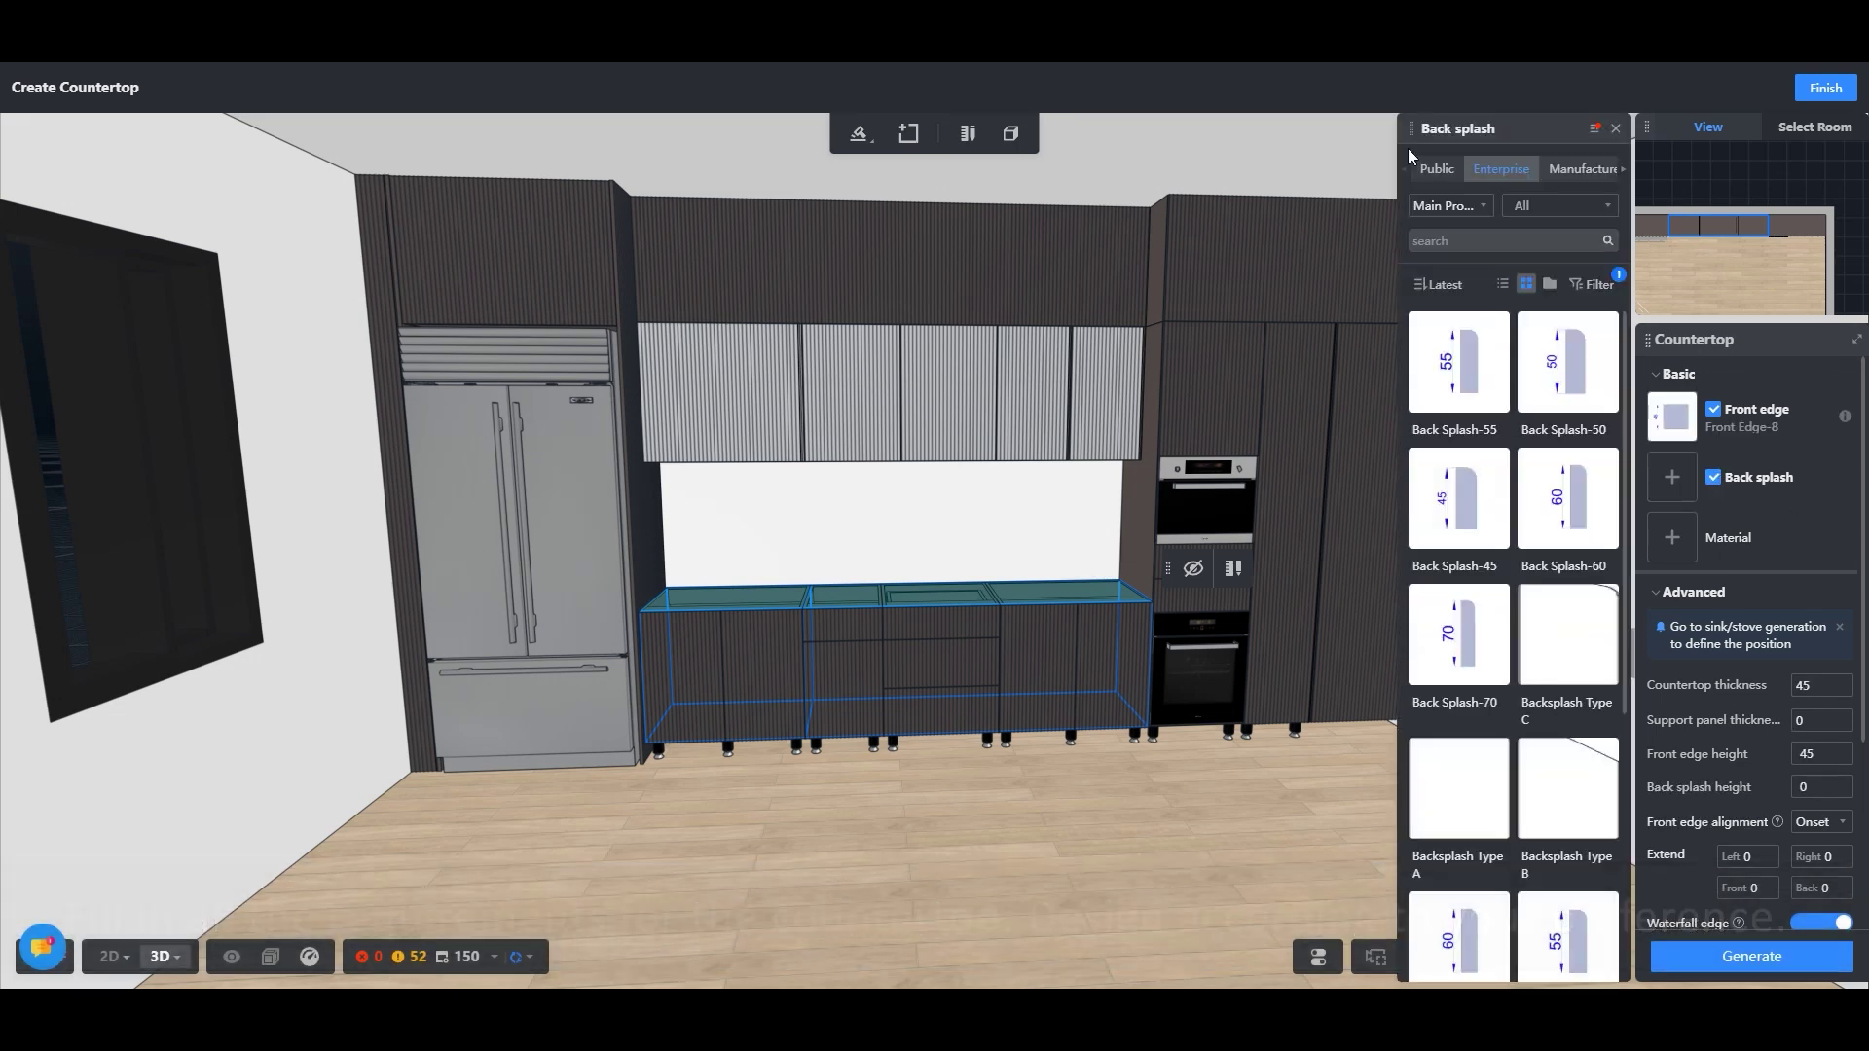
pyautogui.scroll(3, 1535, 680)
pyautogui.click(1465, 530)
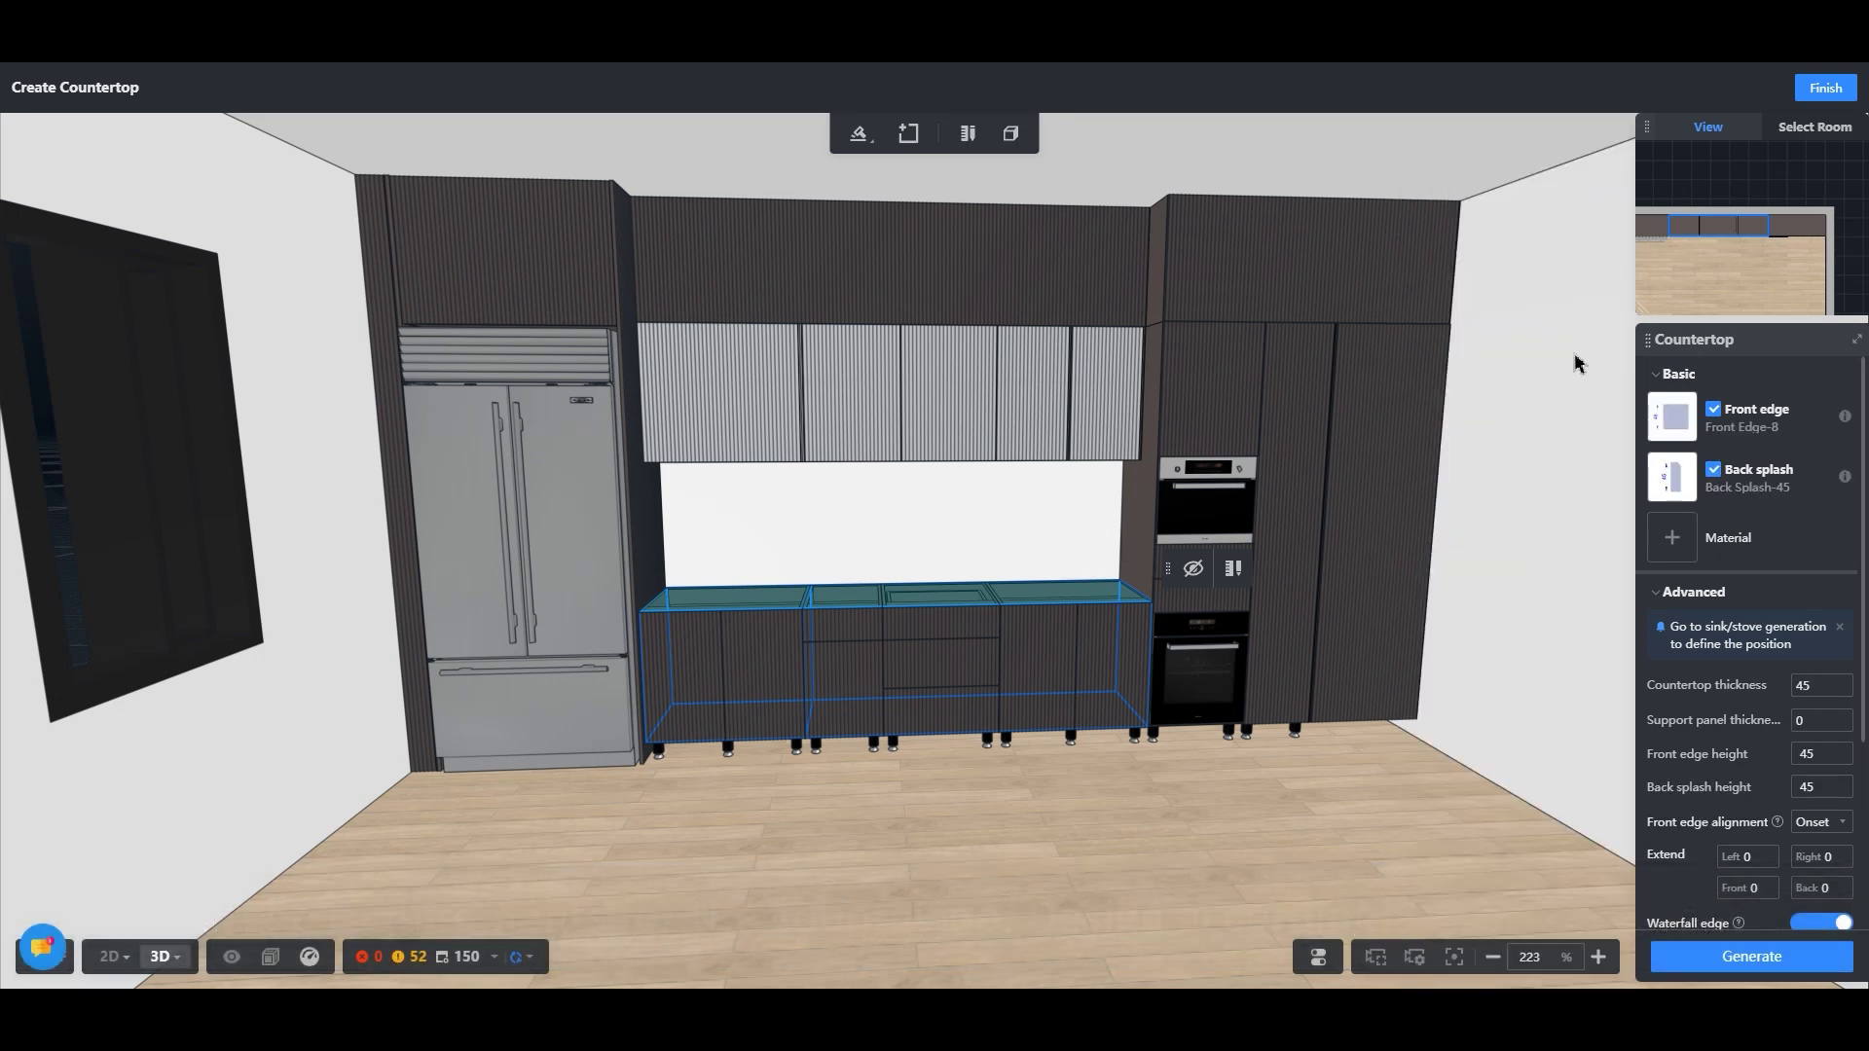
# Assign the white Artificial Stone material from the Stone category and generate the countertop
pyautogui.click(1685, 560)
pyautogui.scroll(-10, 1482, 737)
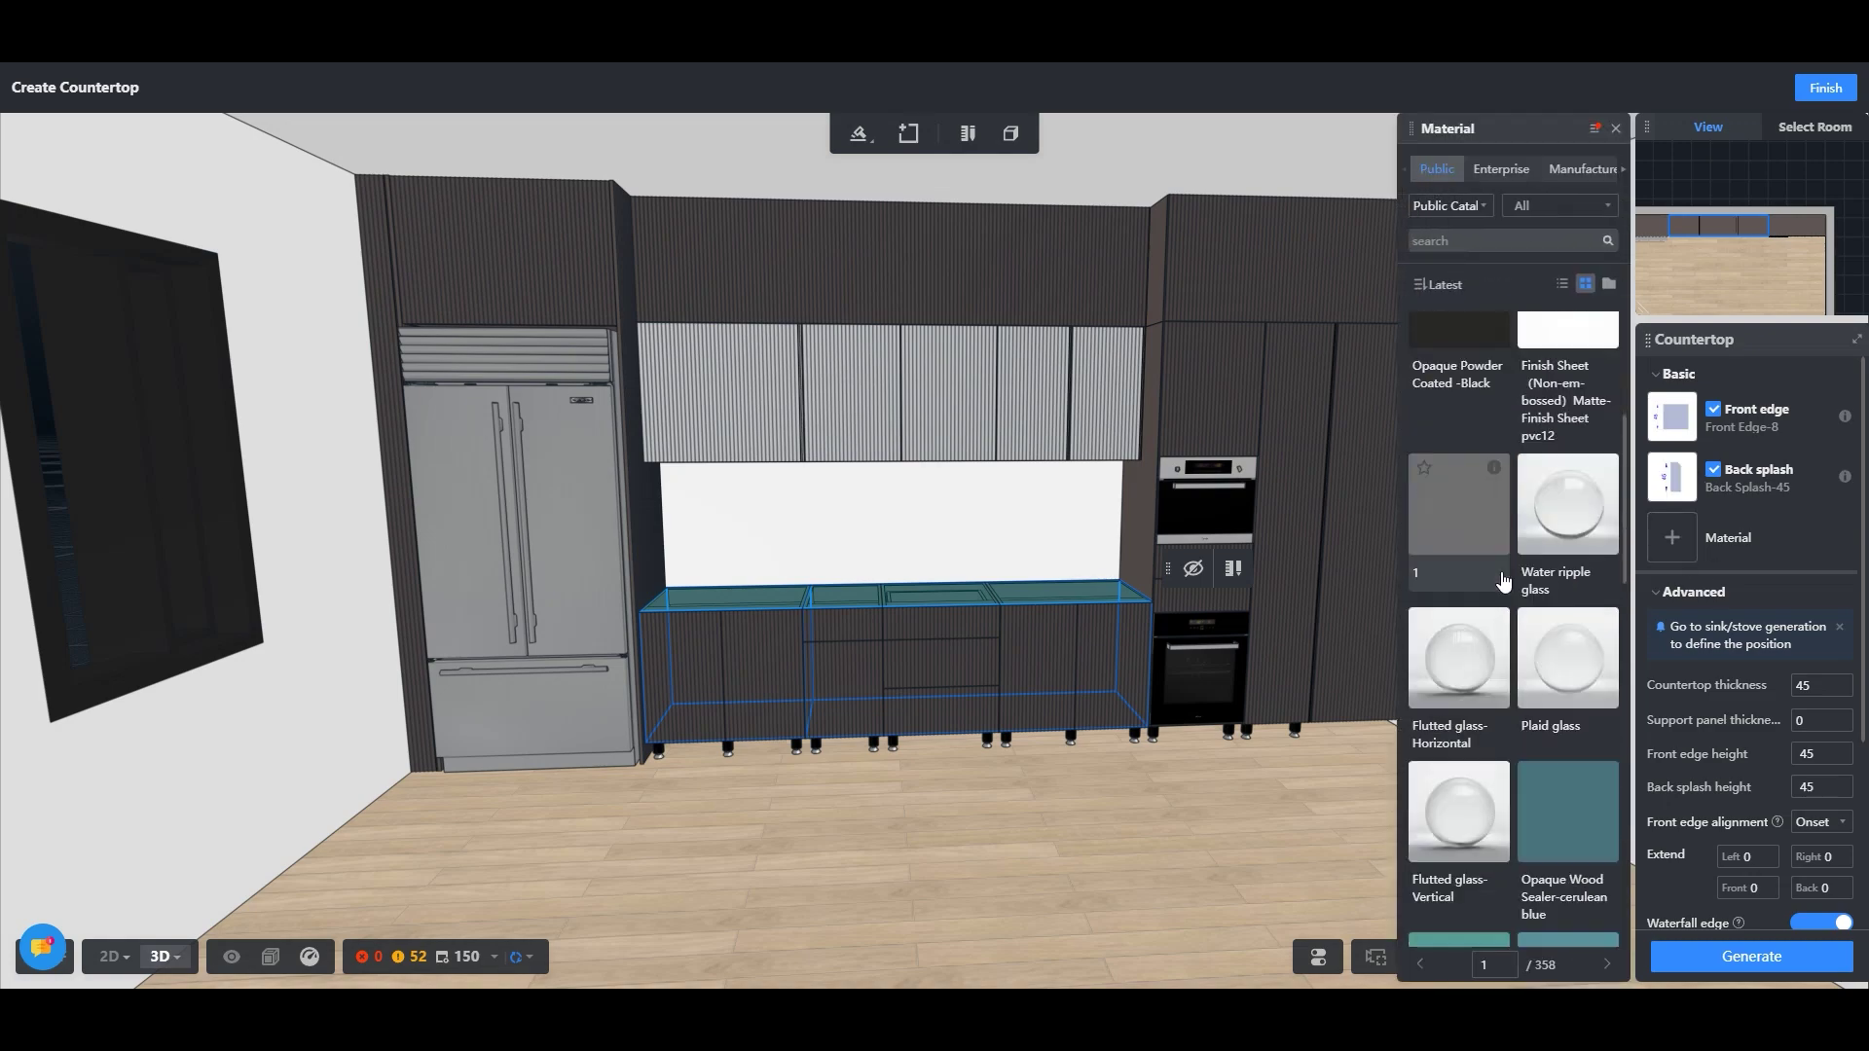
pyautogui.scroll(-5, 1482, 737)
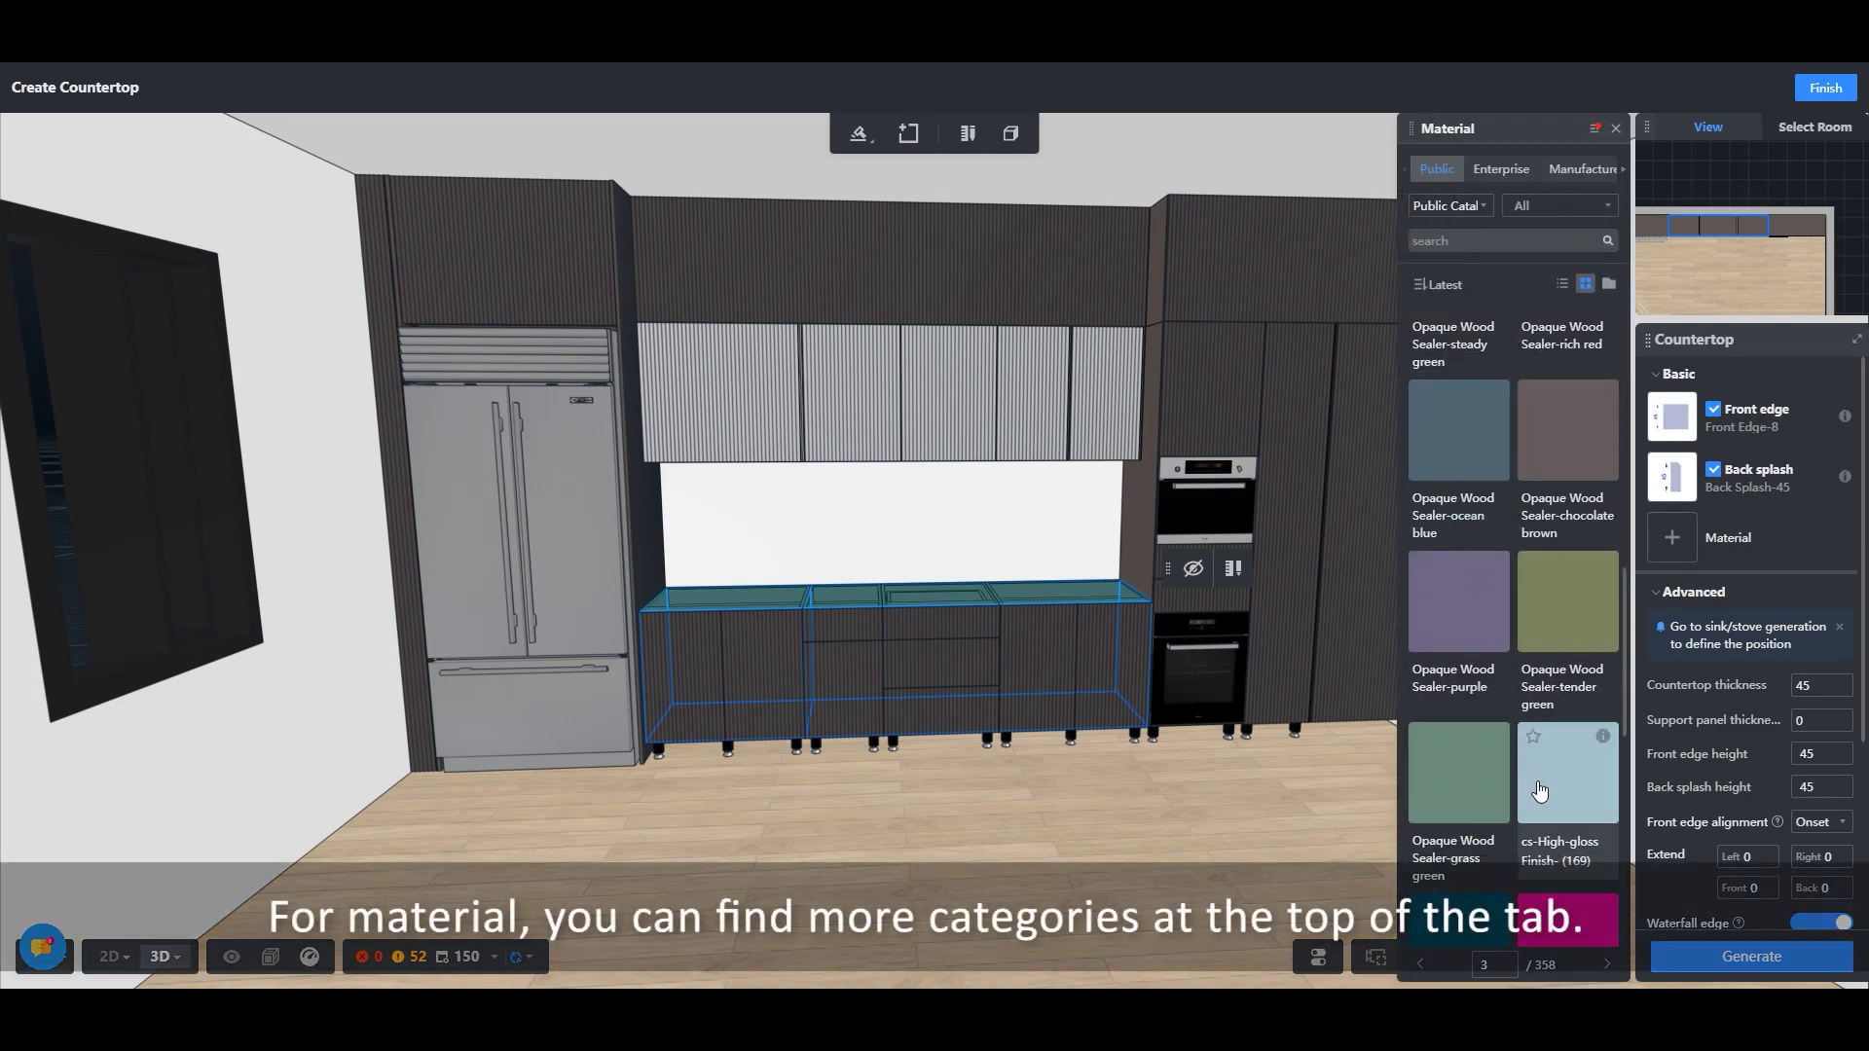
pyautogui.click(1558, 205)
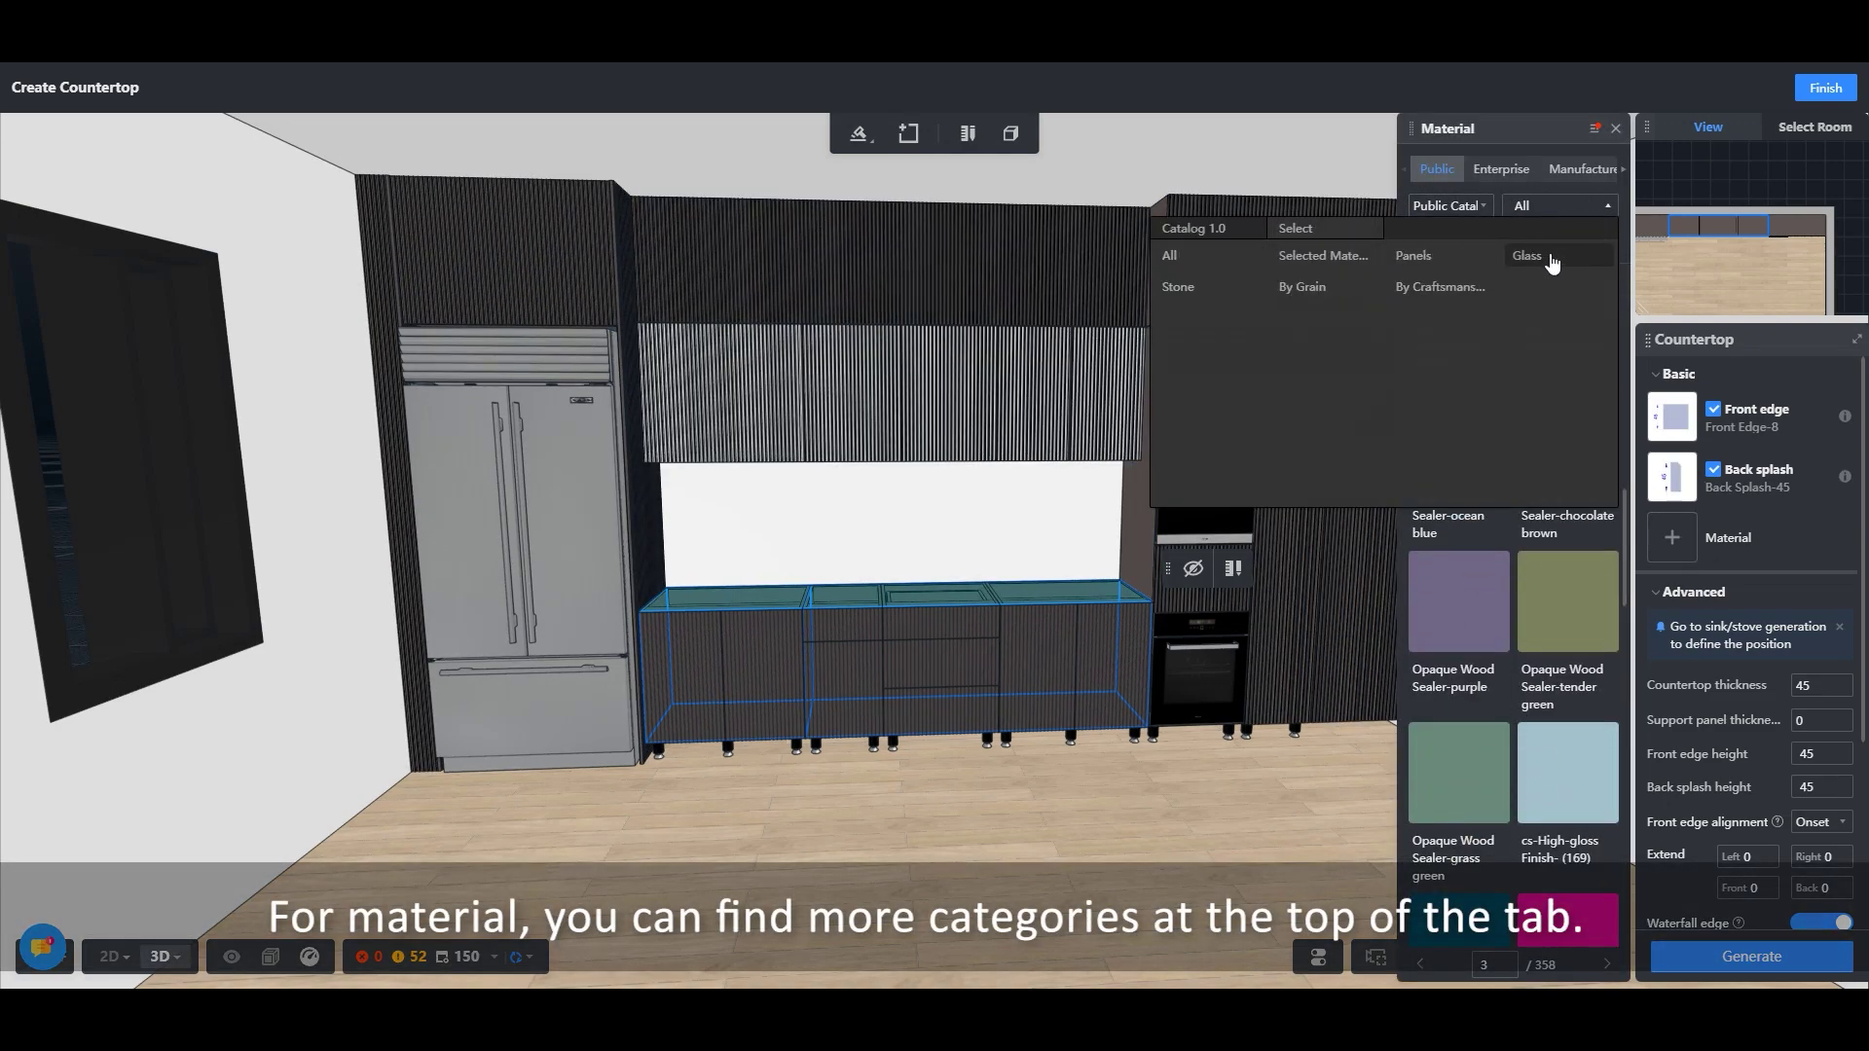
pyautogui.click(1178, 286)
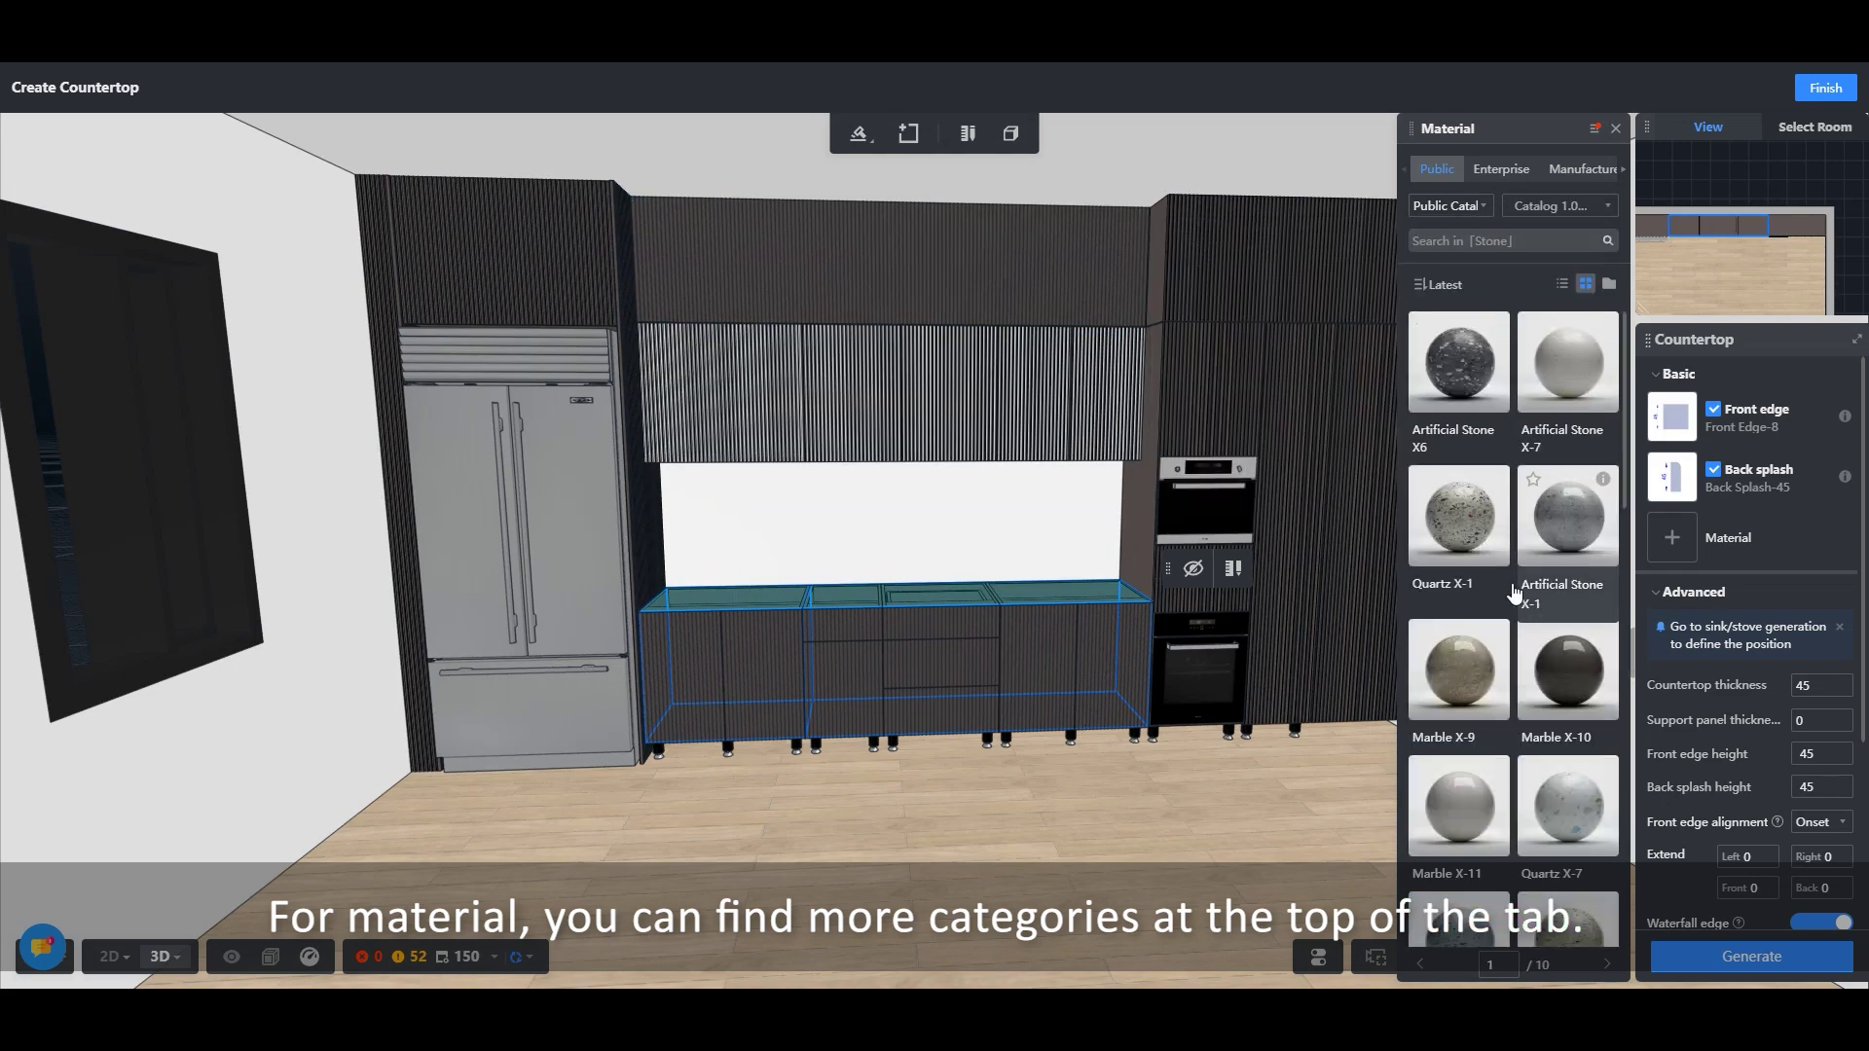
pyautogui.scroll(-10, 1519, 681)
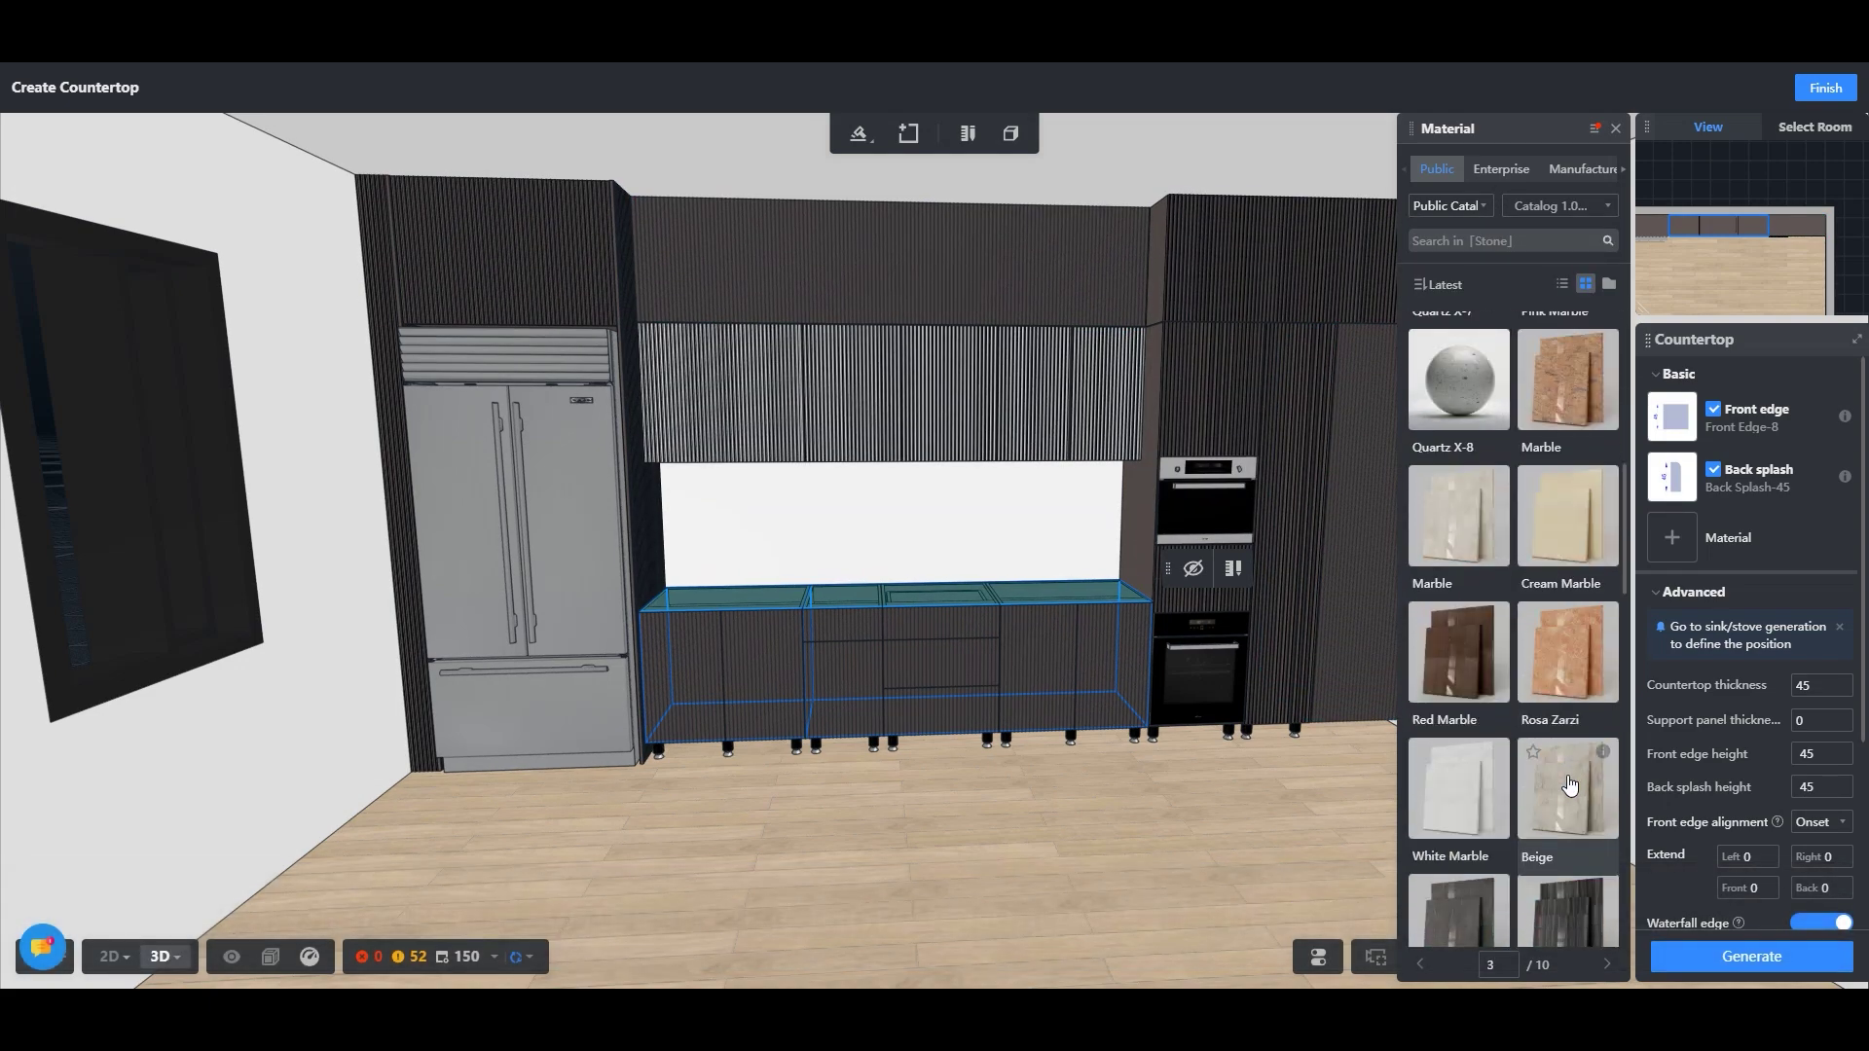
pyautogui.scroll(-5, 1570, 785)
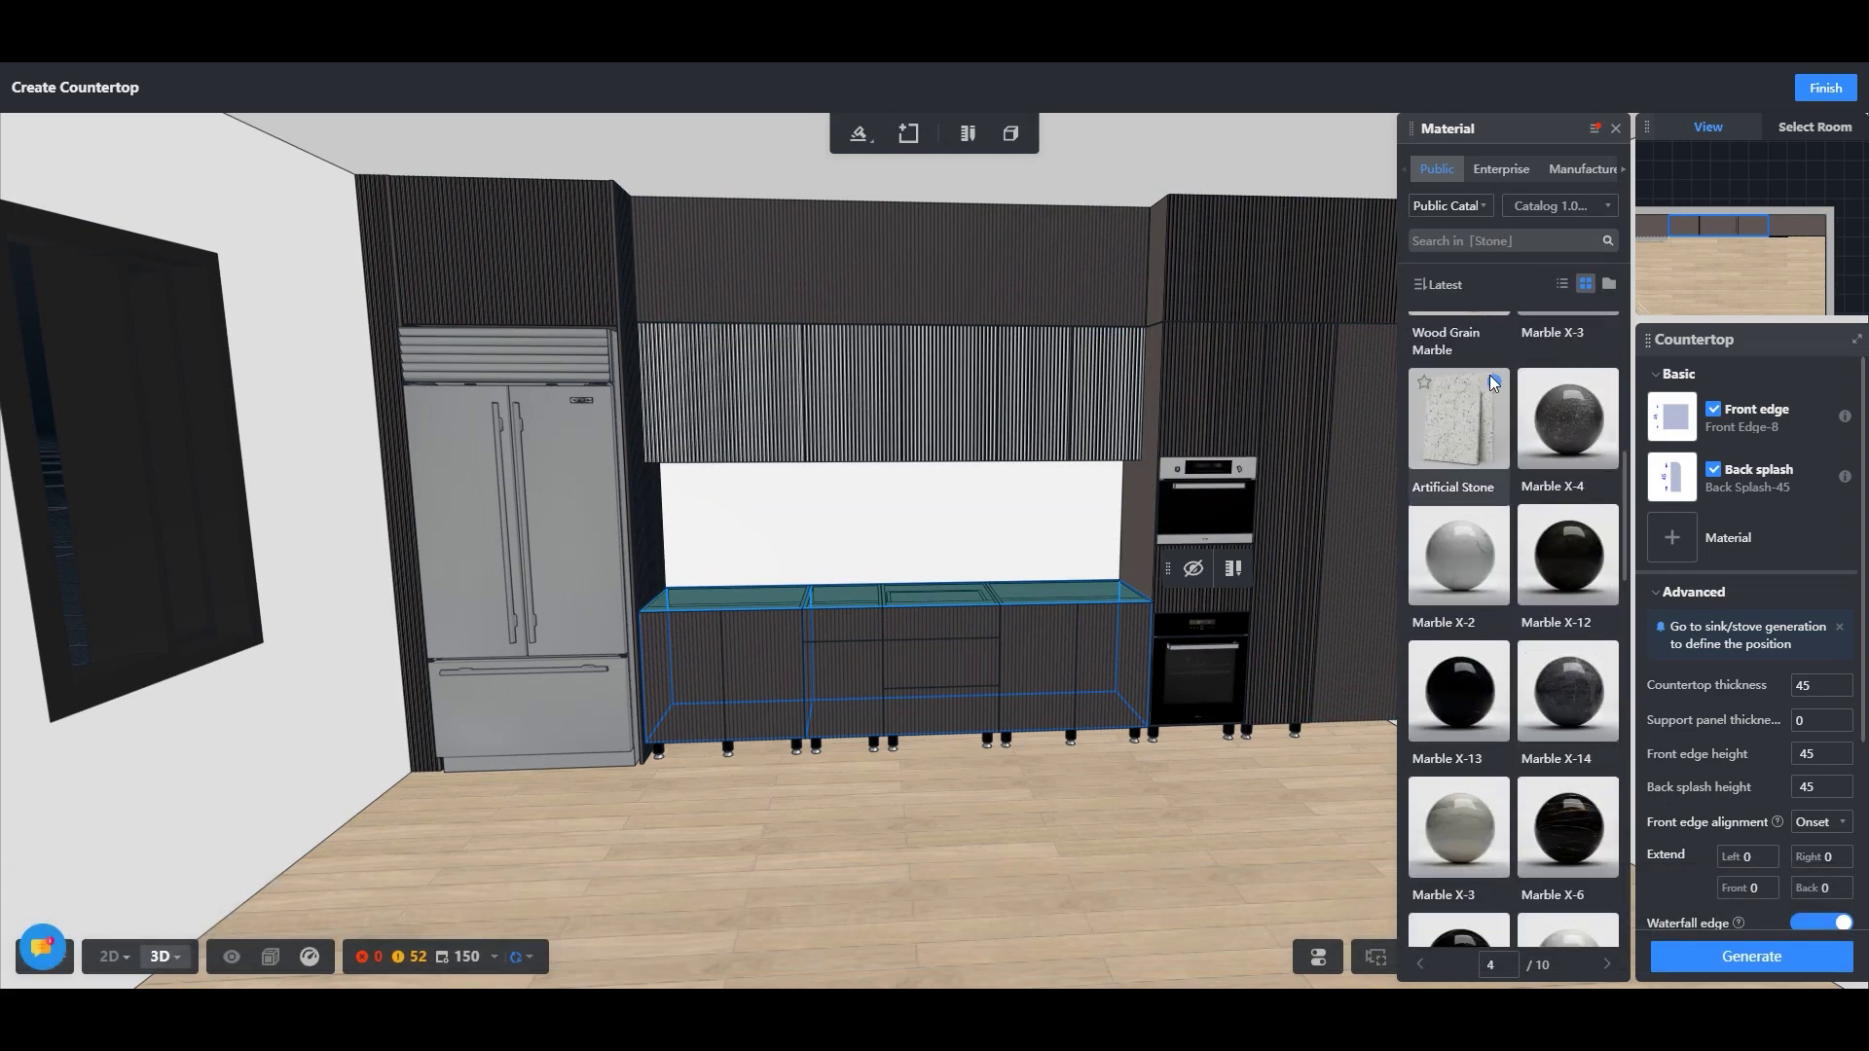
pyautogui.click(1500, 380)
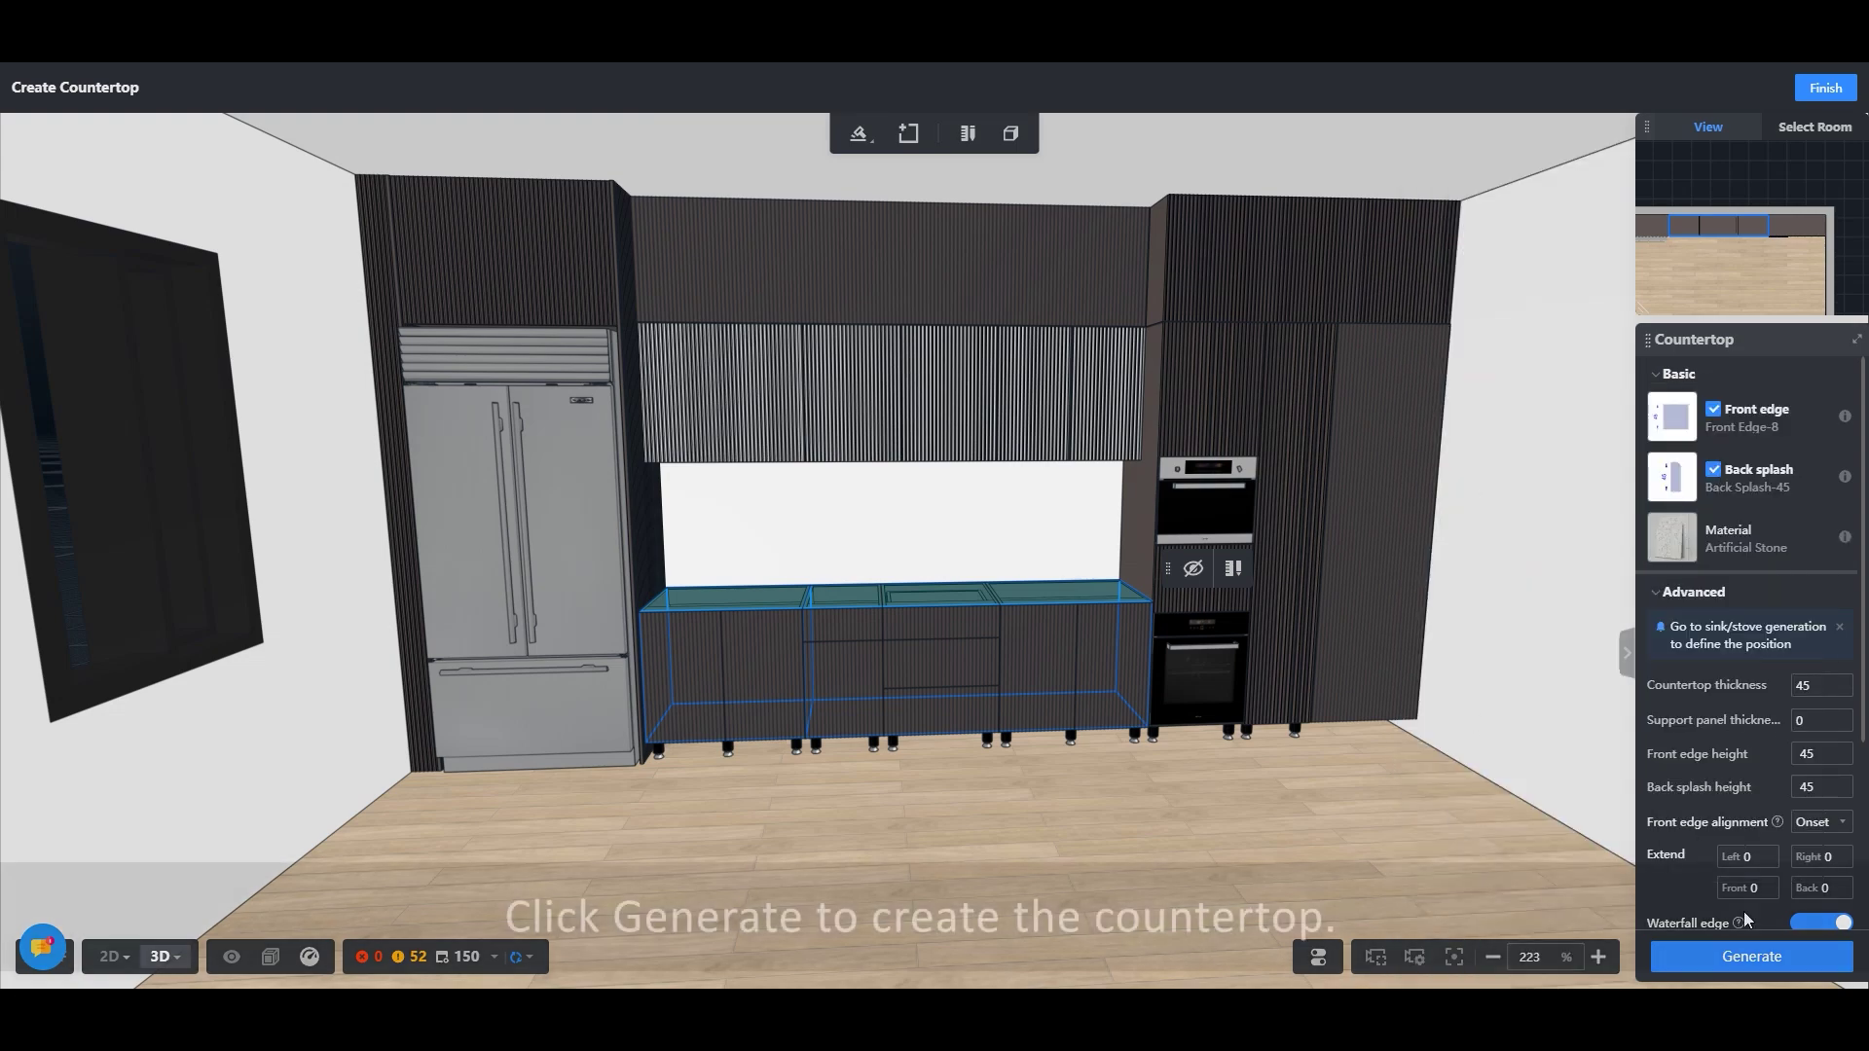
pyautogui.click(1751, 956)
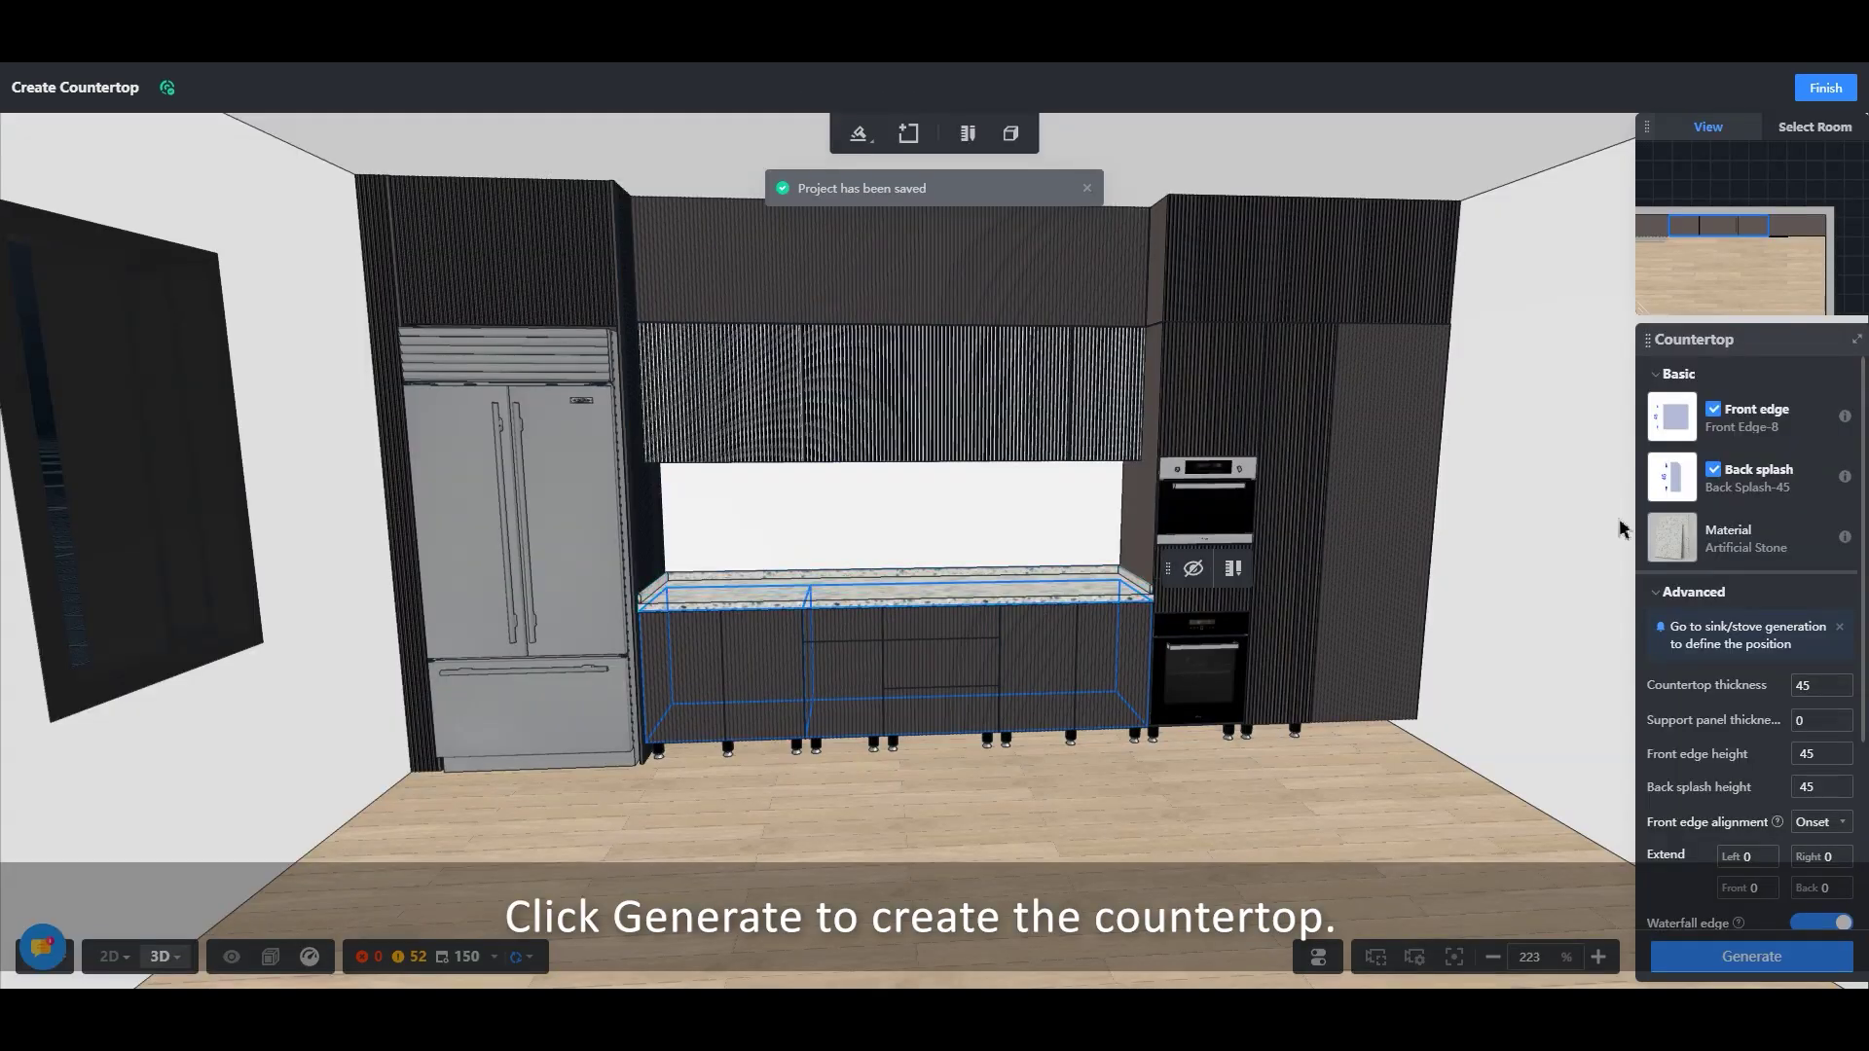
# Change the countertop material to Quartz X-12 and regenerate the countertop
pyautogui.click(1671, 537)
pyautogui.click(1447, 206)
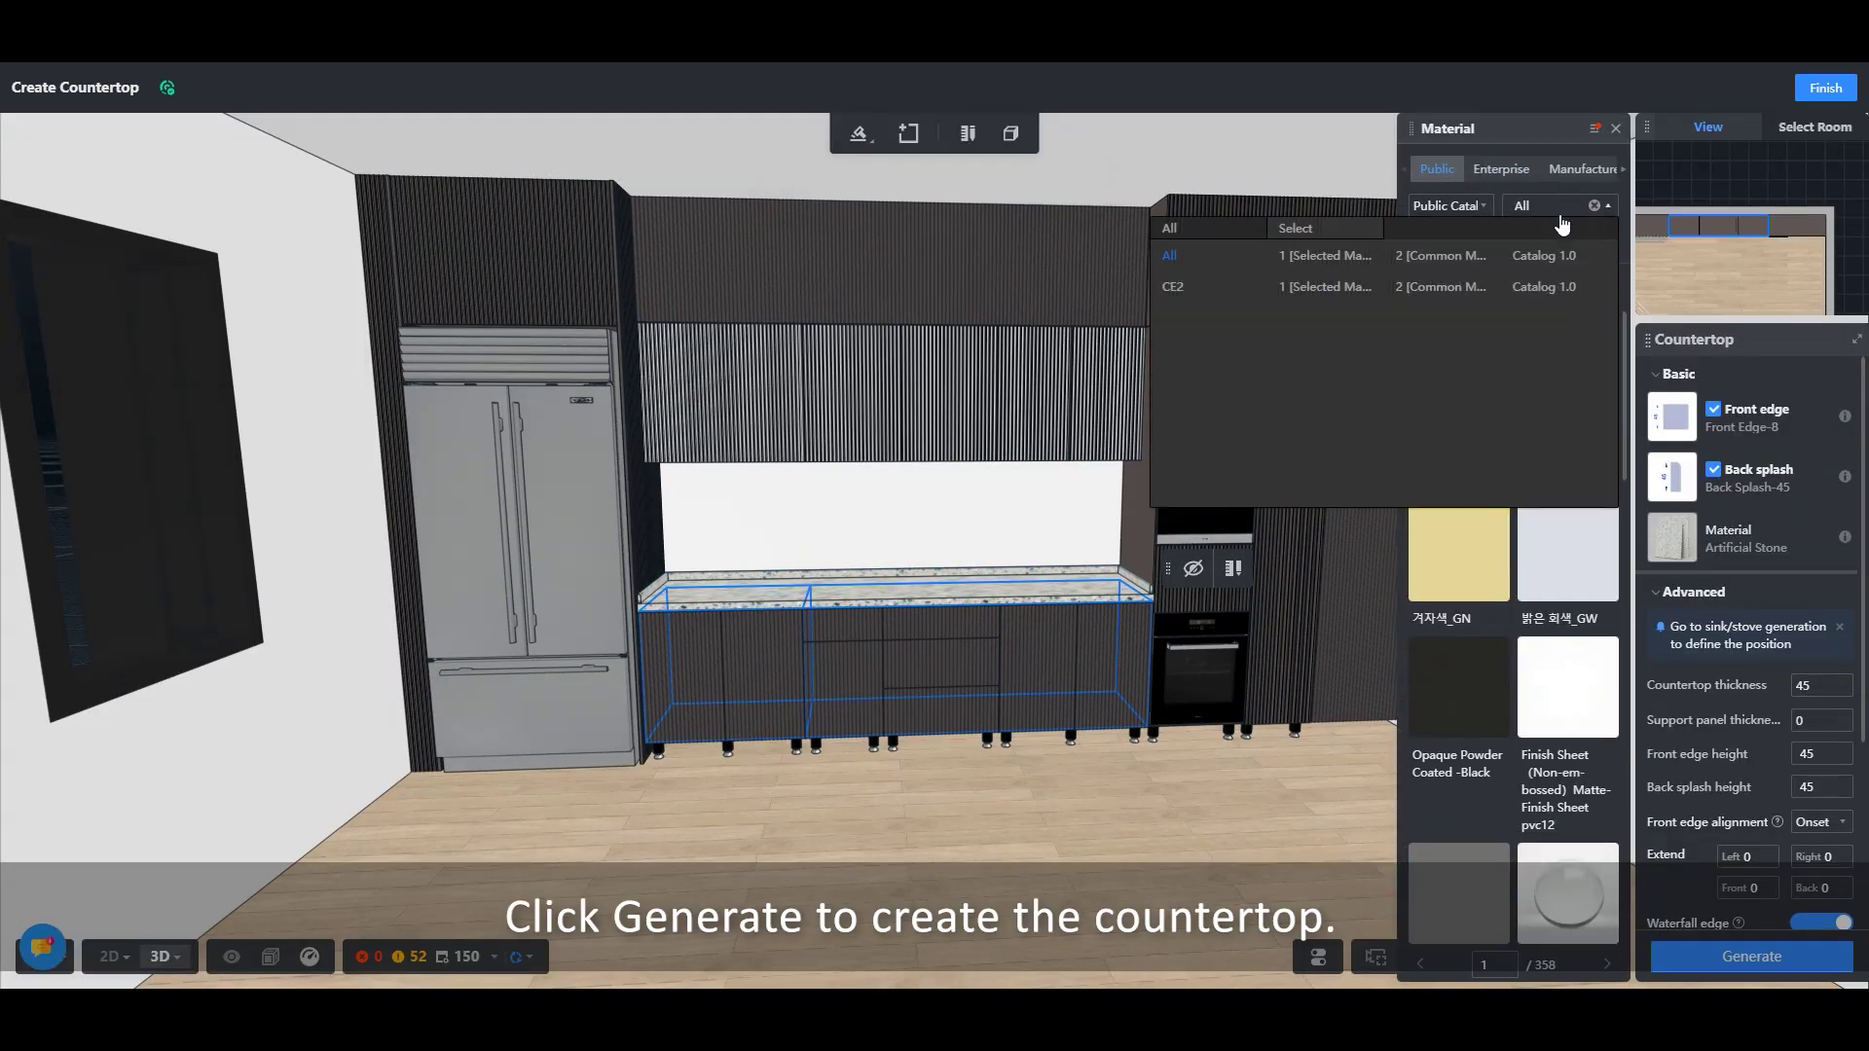
pyautogui.click(1198, 253)
pyautogui.click(1567, 672)
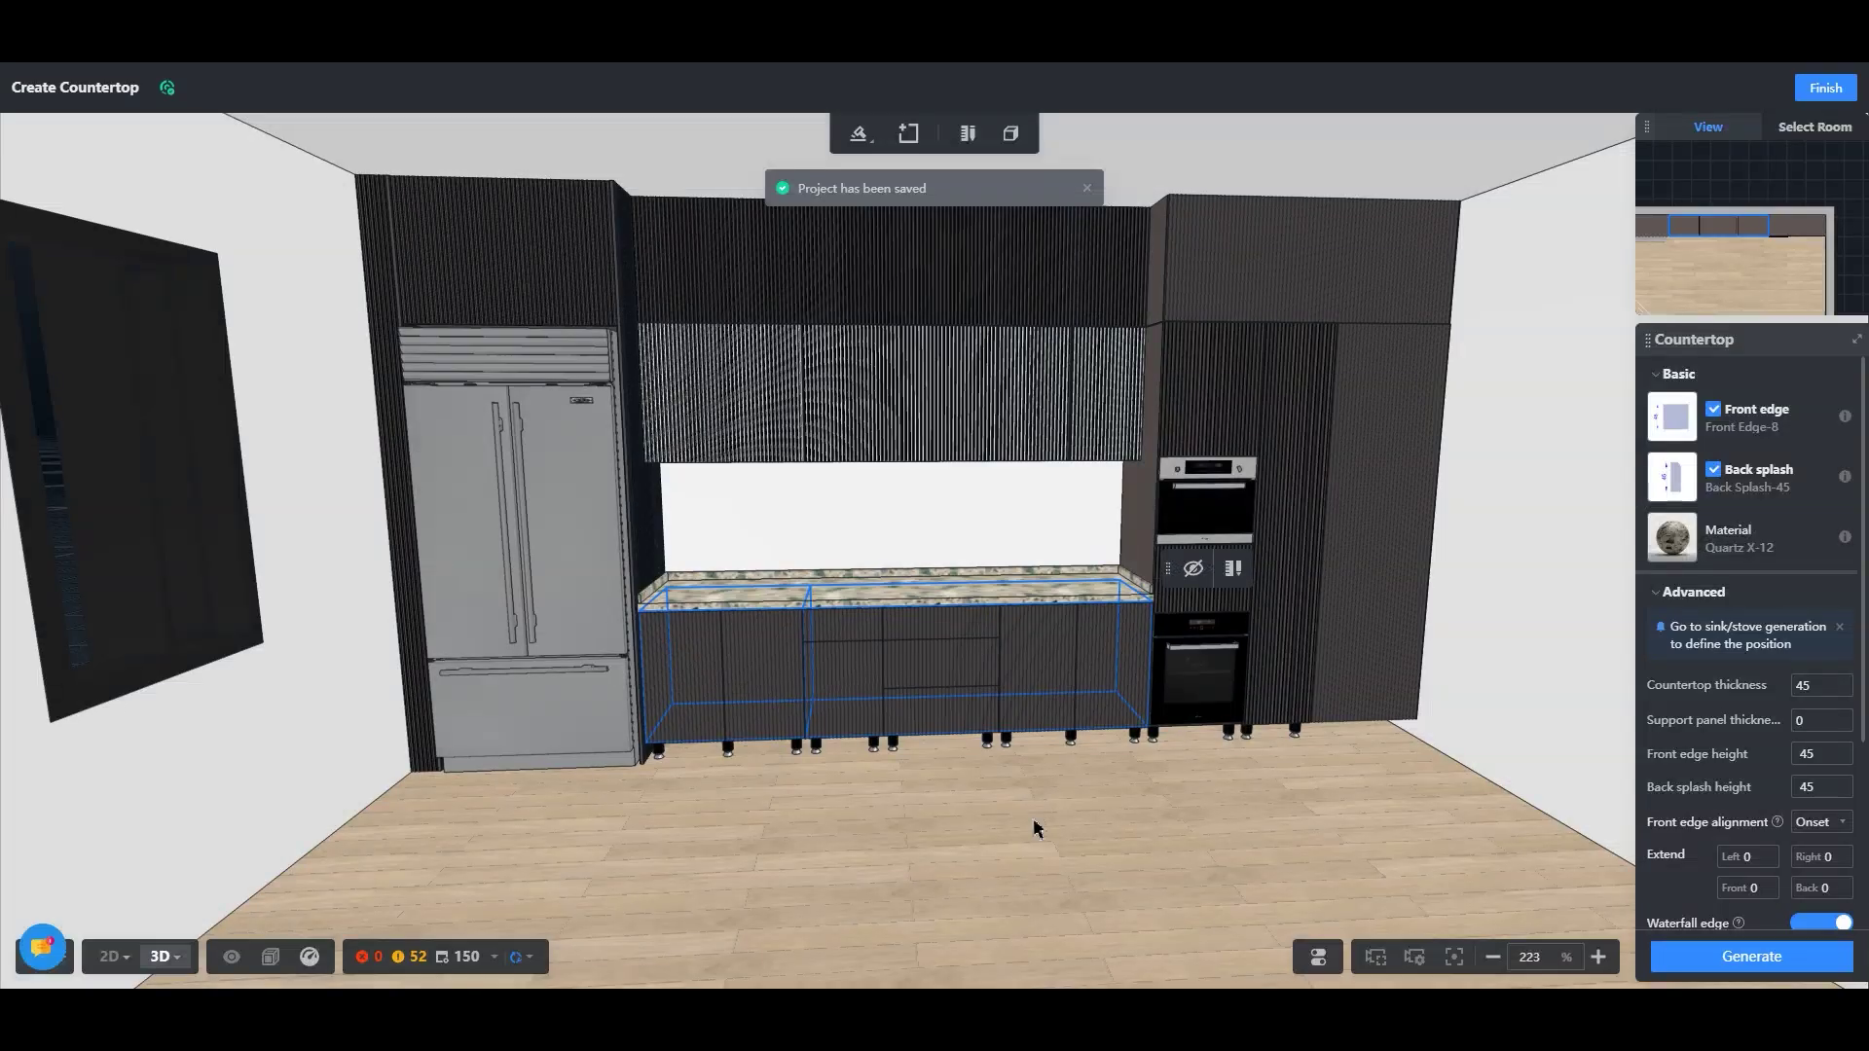
# Manually edit the countertop, setting the edge type of both side back splash edges to No Edge, and regenerate it
pyautogui.moveTo(1232, 811); pyautogui.dragTo(1110, 893)
pyautogui.scroll(5, 1028, 854)
pyautogui.moveTo(1110, 893); pyautogui.dragTo(1110, 902, button='right')
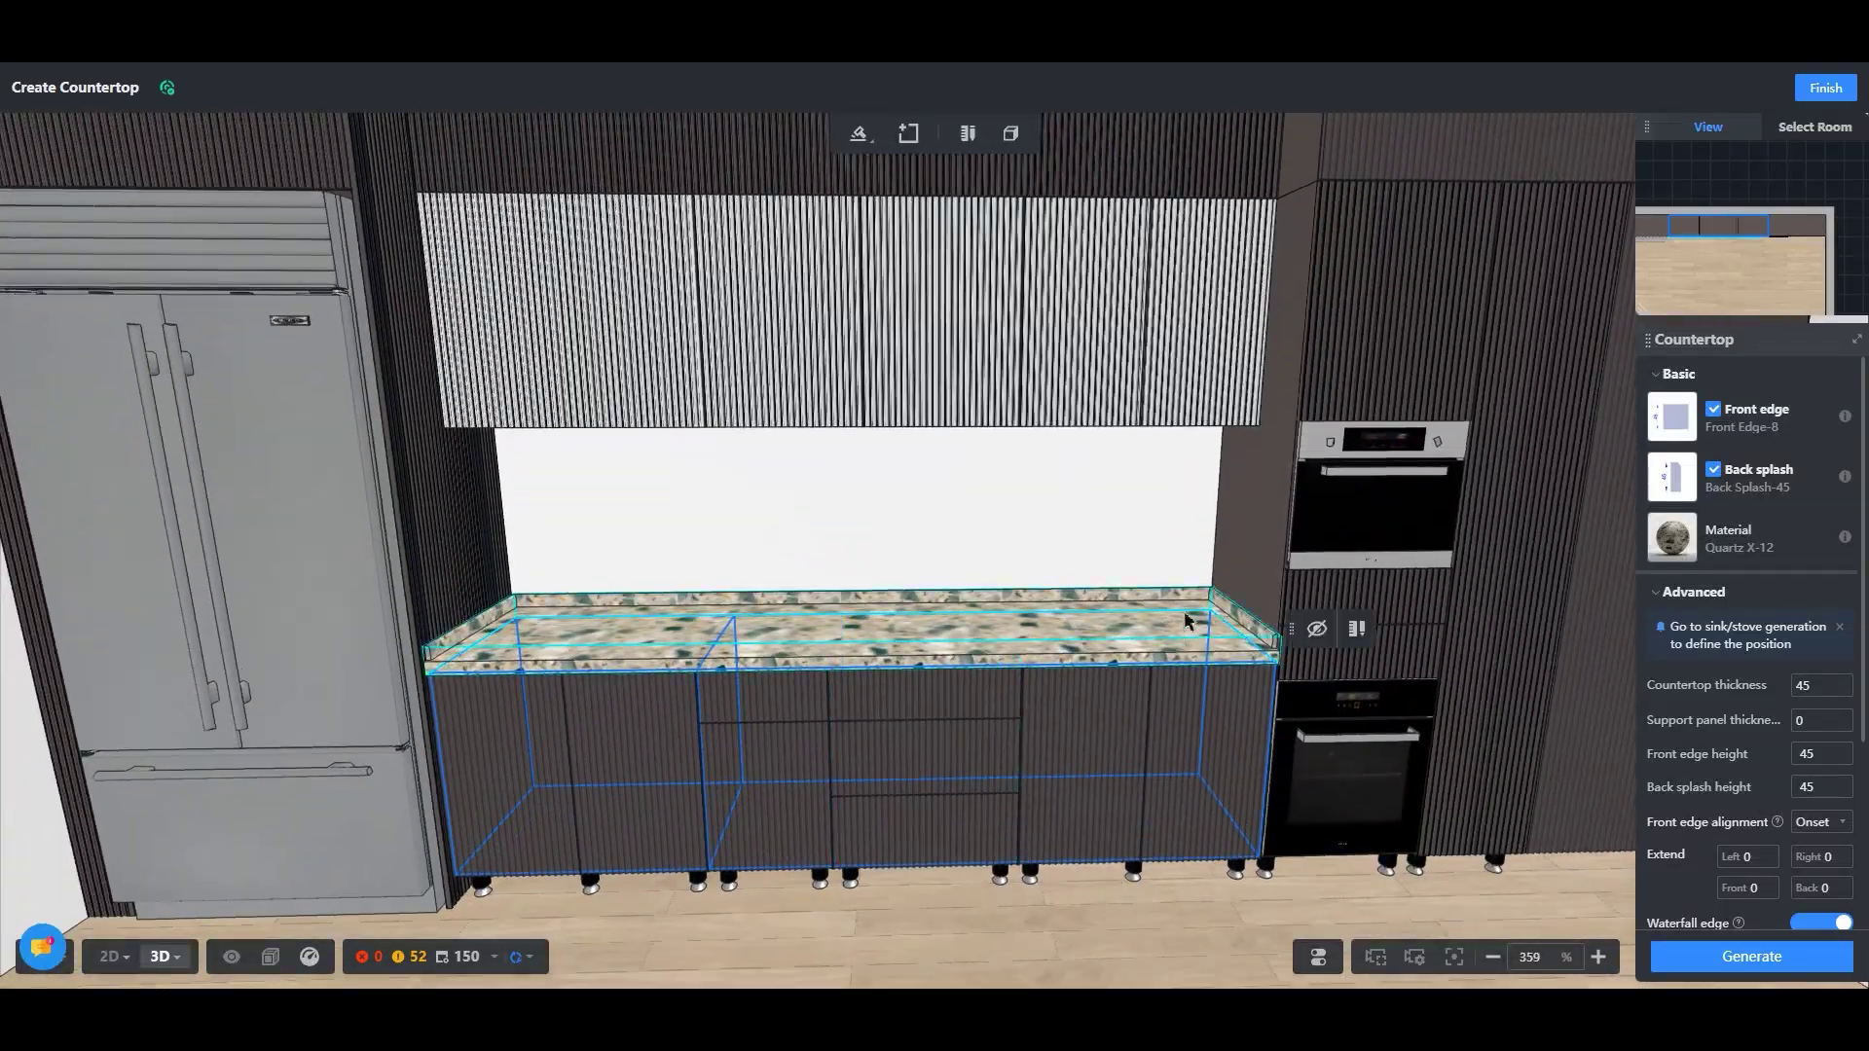
pyautogui.click(1017, 650)
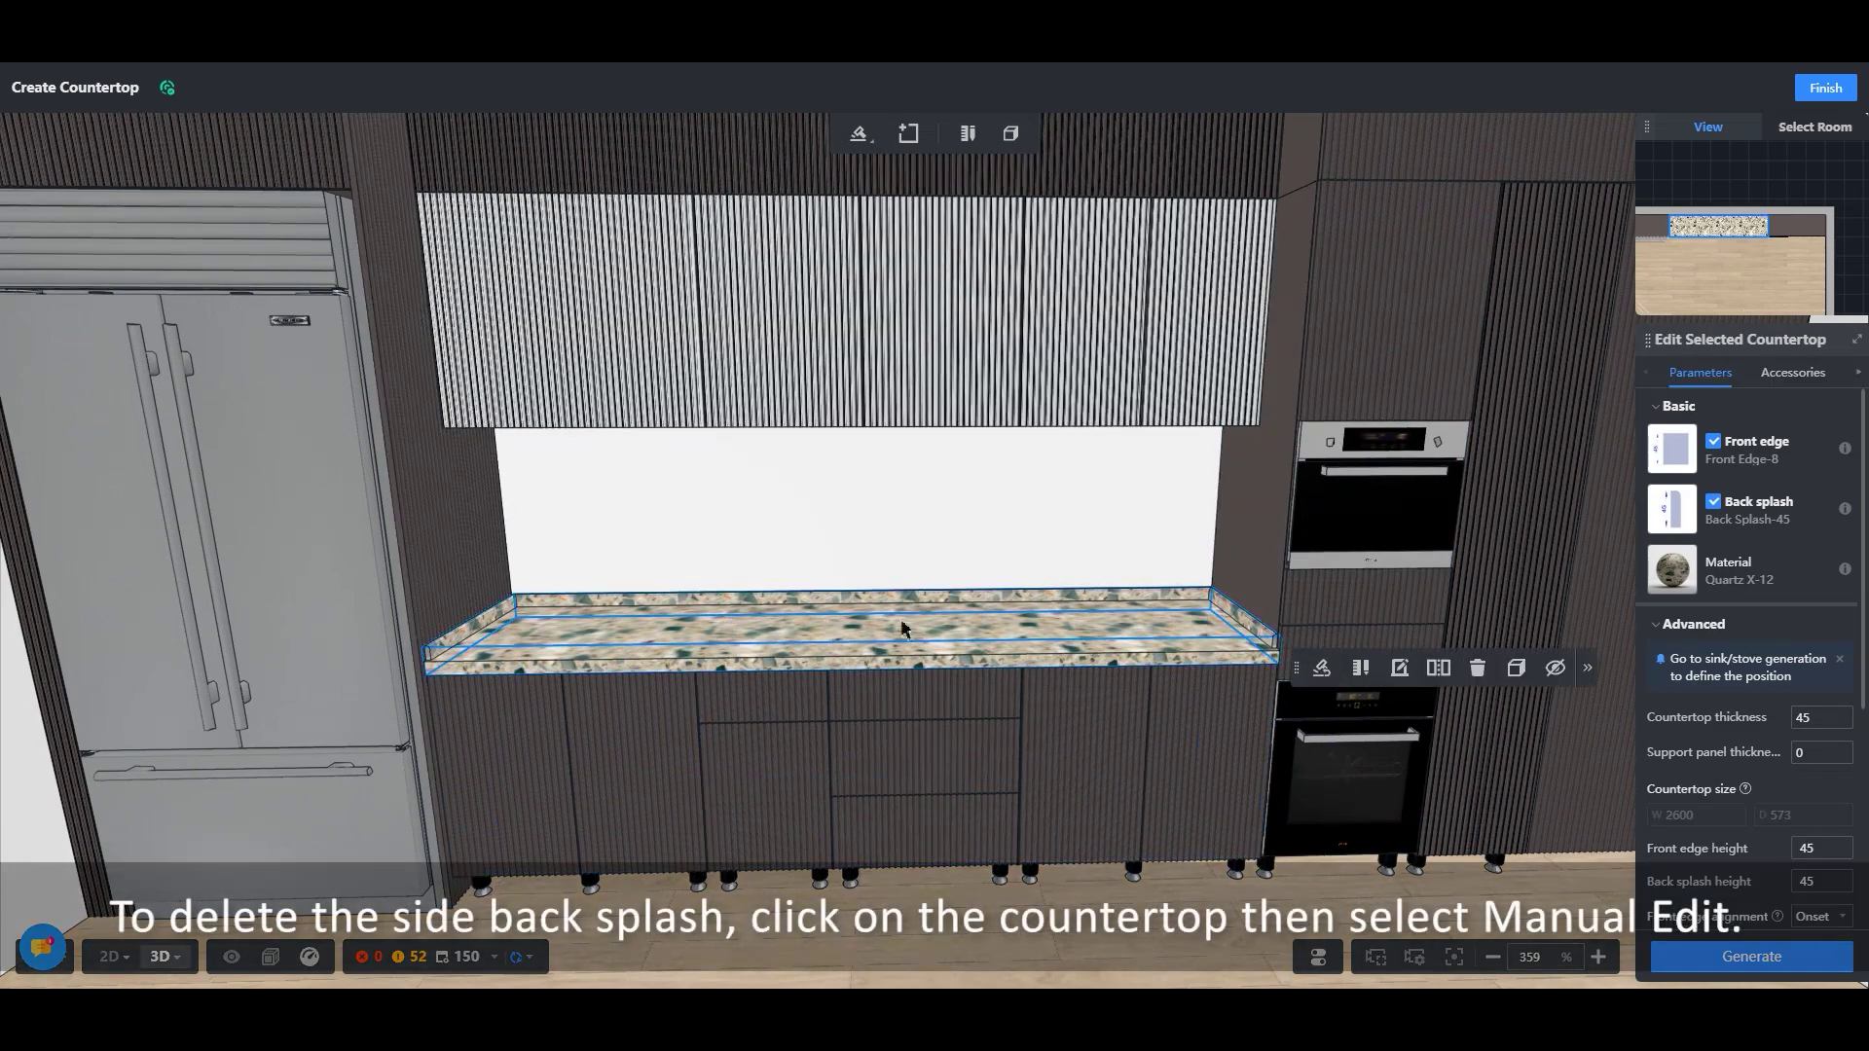
pyautogui.click(1361, 670)
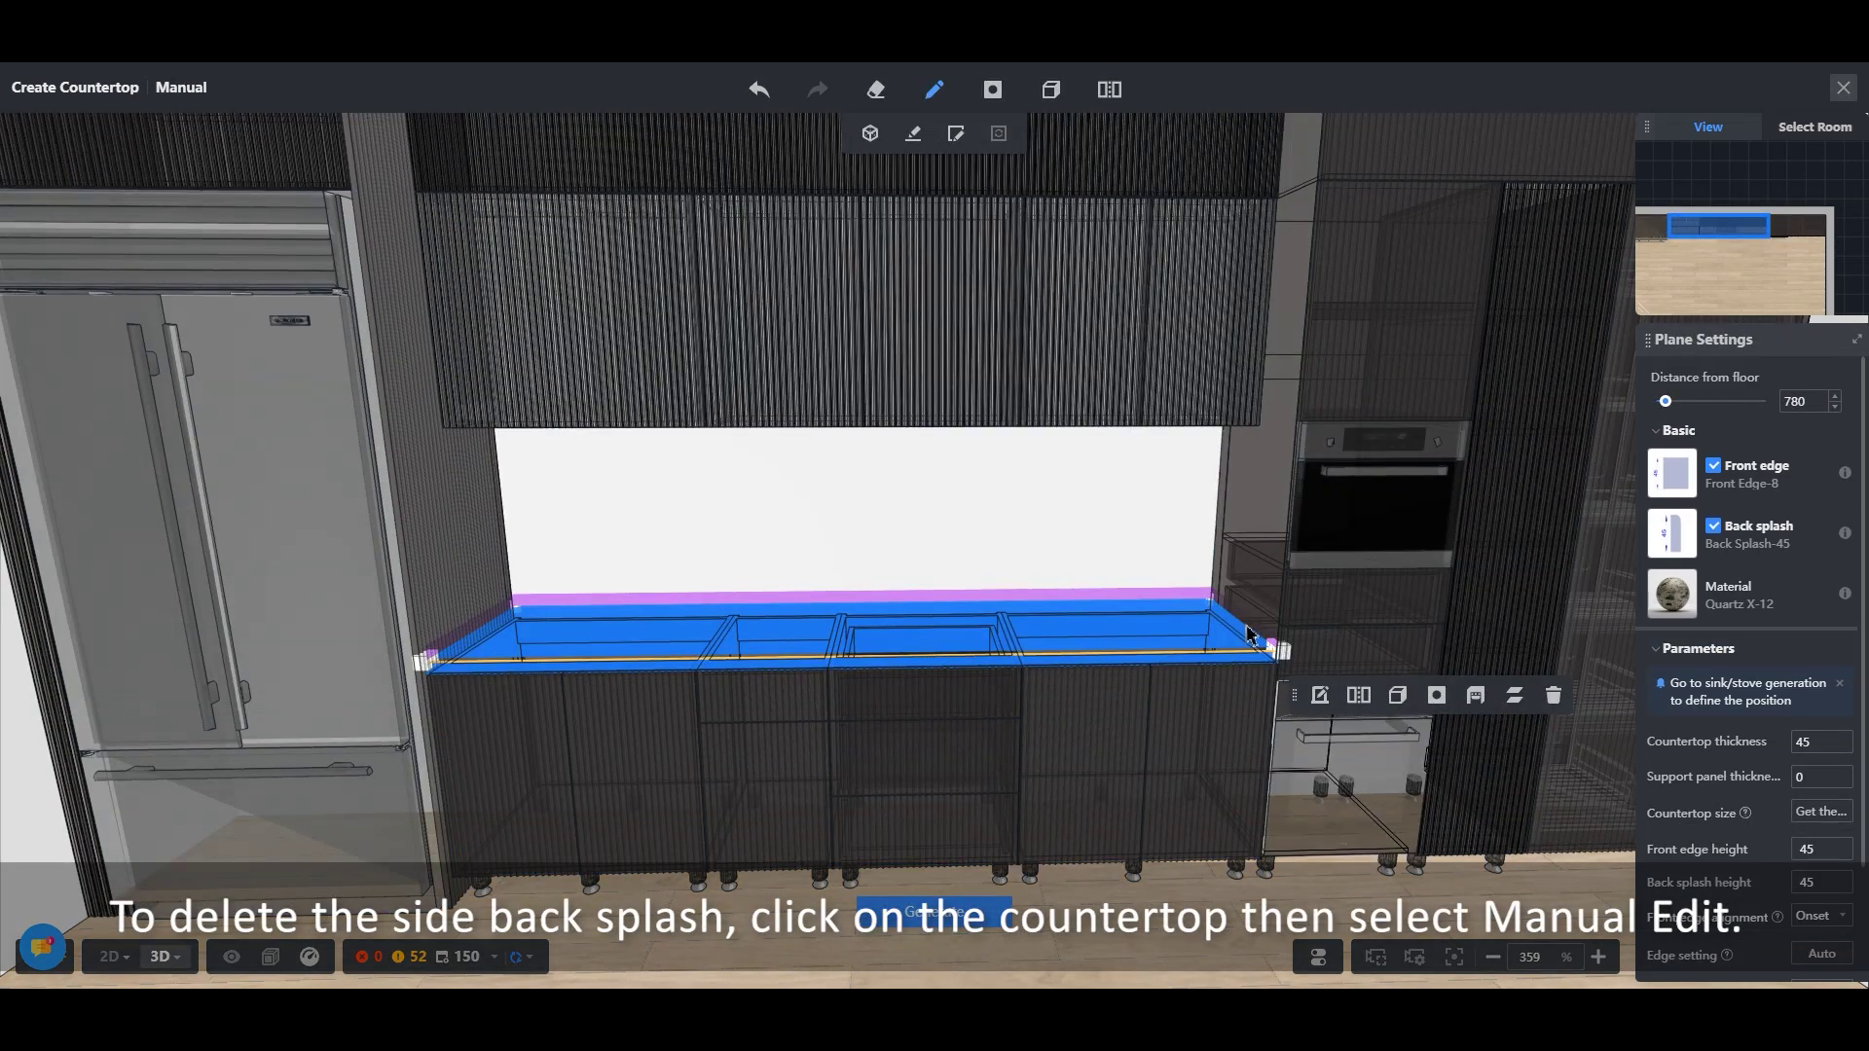
pyautogui.click(1248, 624)
pyautogui.click(1714, 496)
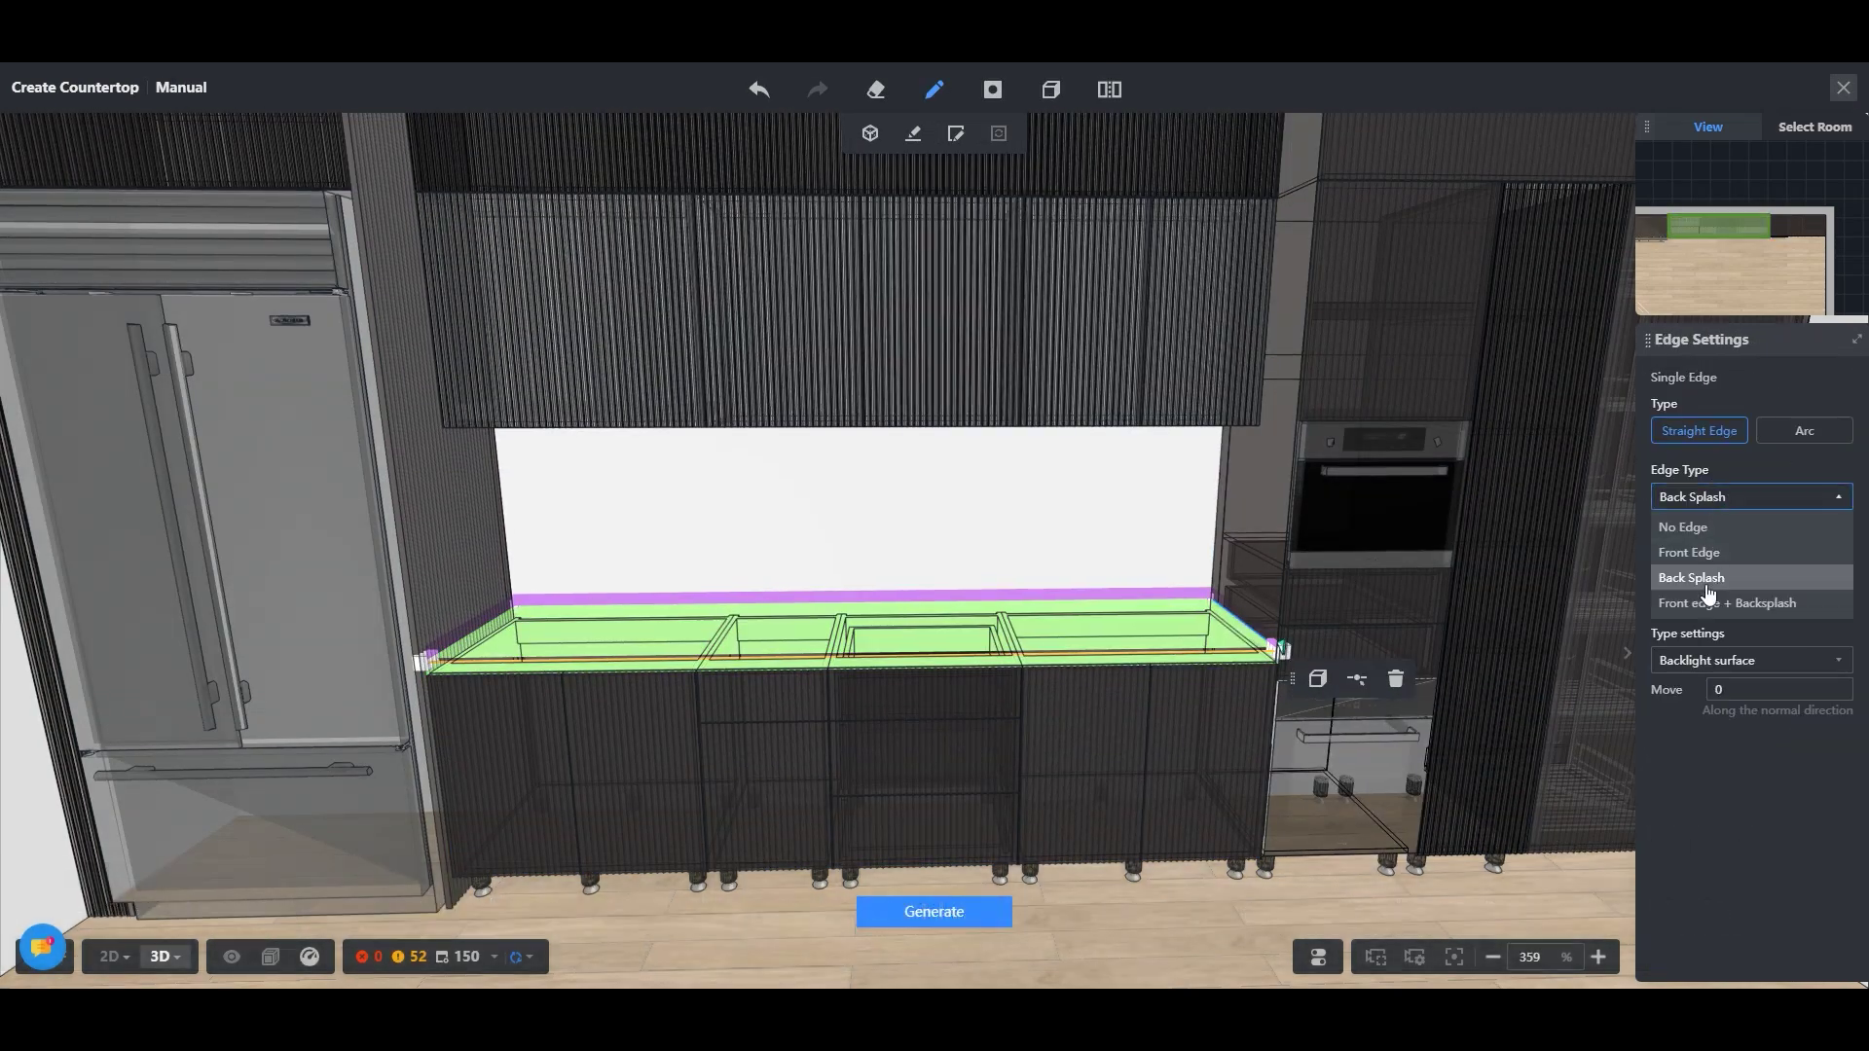
pyautogui.click(1694, 529)
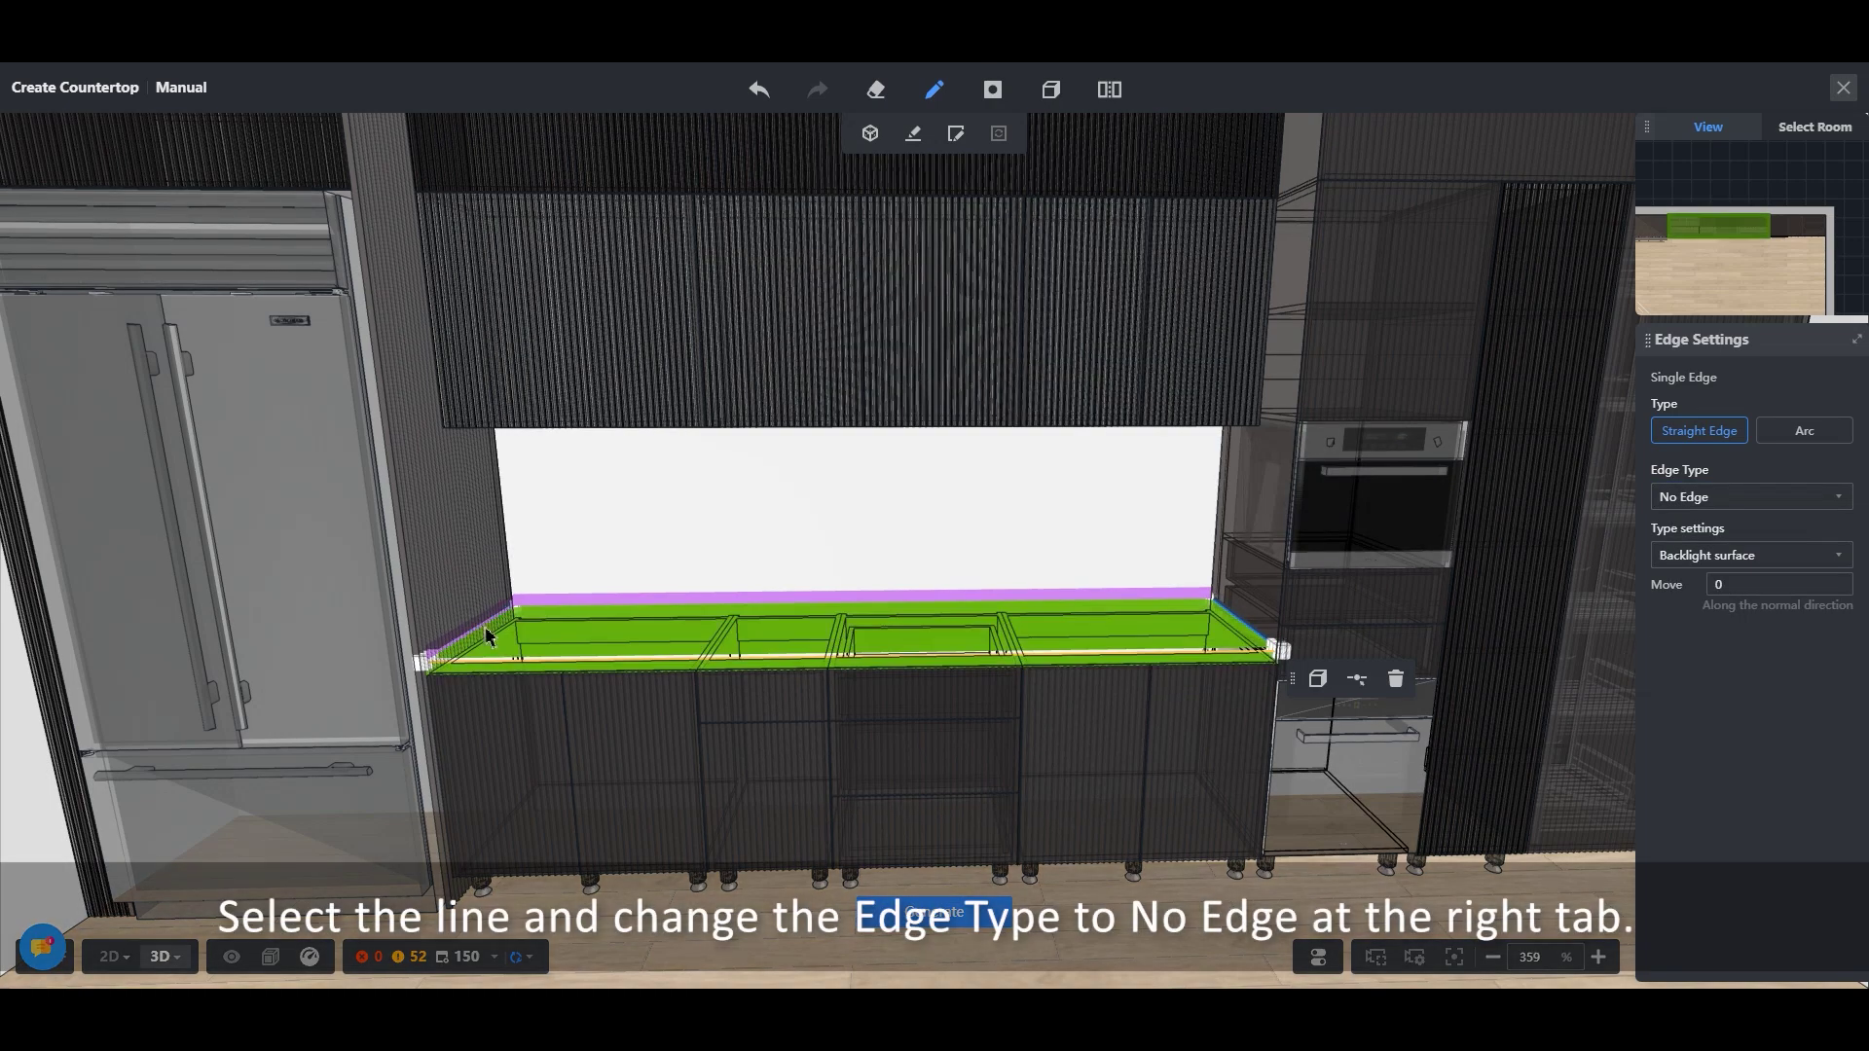
pyautogui.click(480, 624)
pyautogui.click(1690, 527)
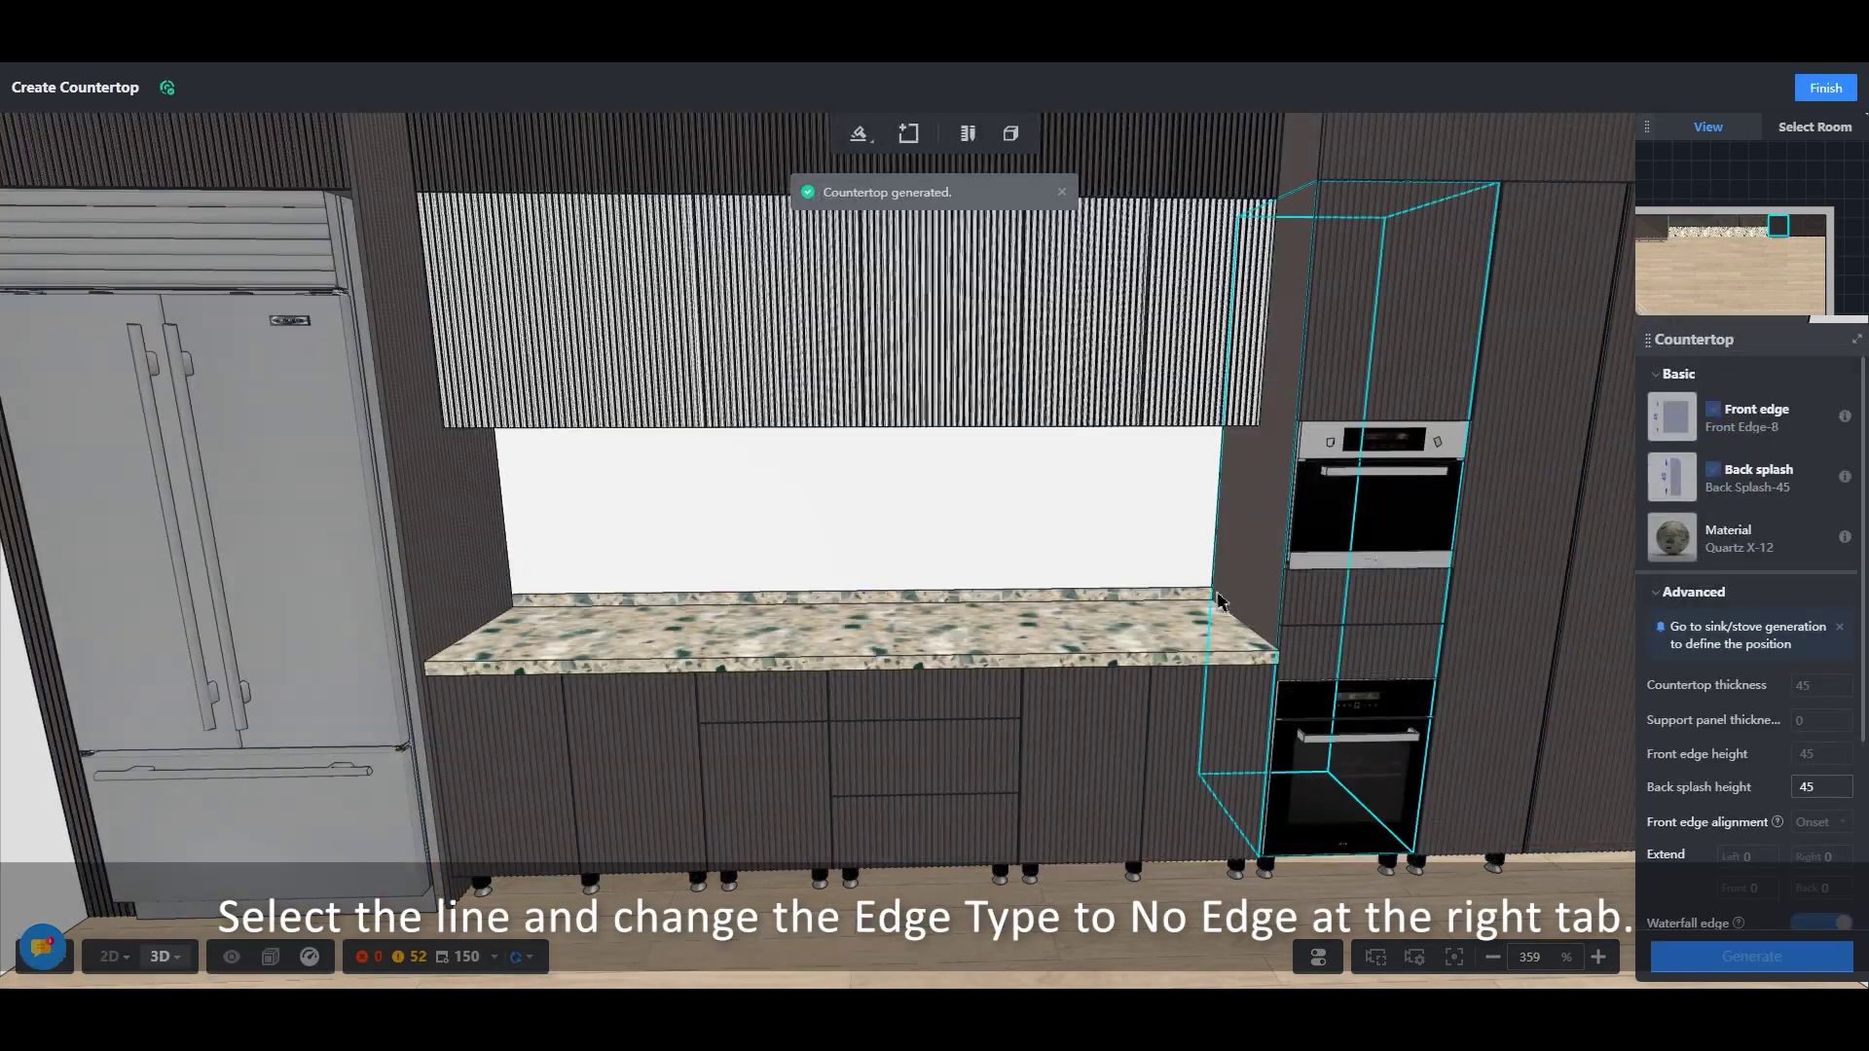
pyautogui.hotkey('ctrl', 's')
# Start generating toekick molding under the cabinets and choose a Public Catalog molding style 100 mm high
pyautogui.scroll(-3, 1205, 764)
pyautogui.moveTo(1195, 875)
pyautogui.mouseDown()
pyautogui.moveTo(1427, 855)
pyautogui.moveTo(1240, 901)
pyautogui.moveTo(1223, 867)
pyautogui.mouseUp()
pyautogui.click(1168, 637)
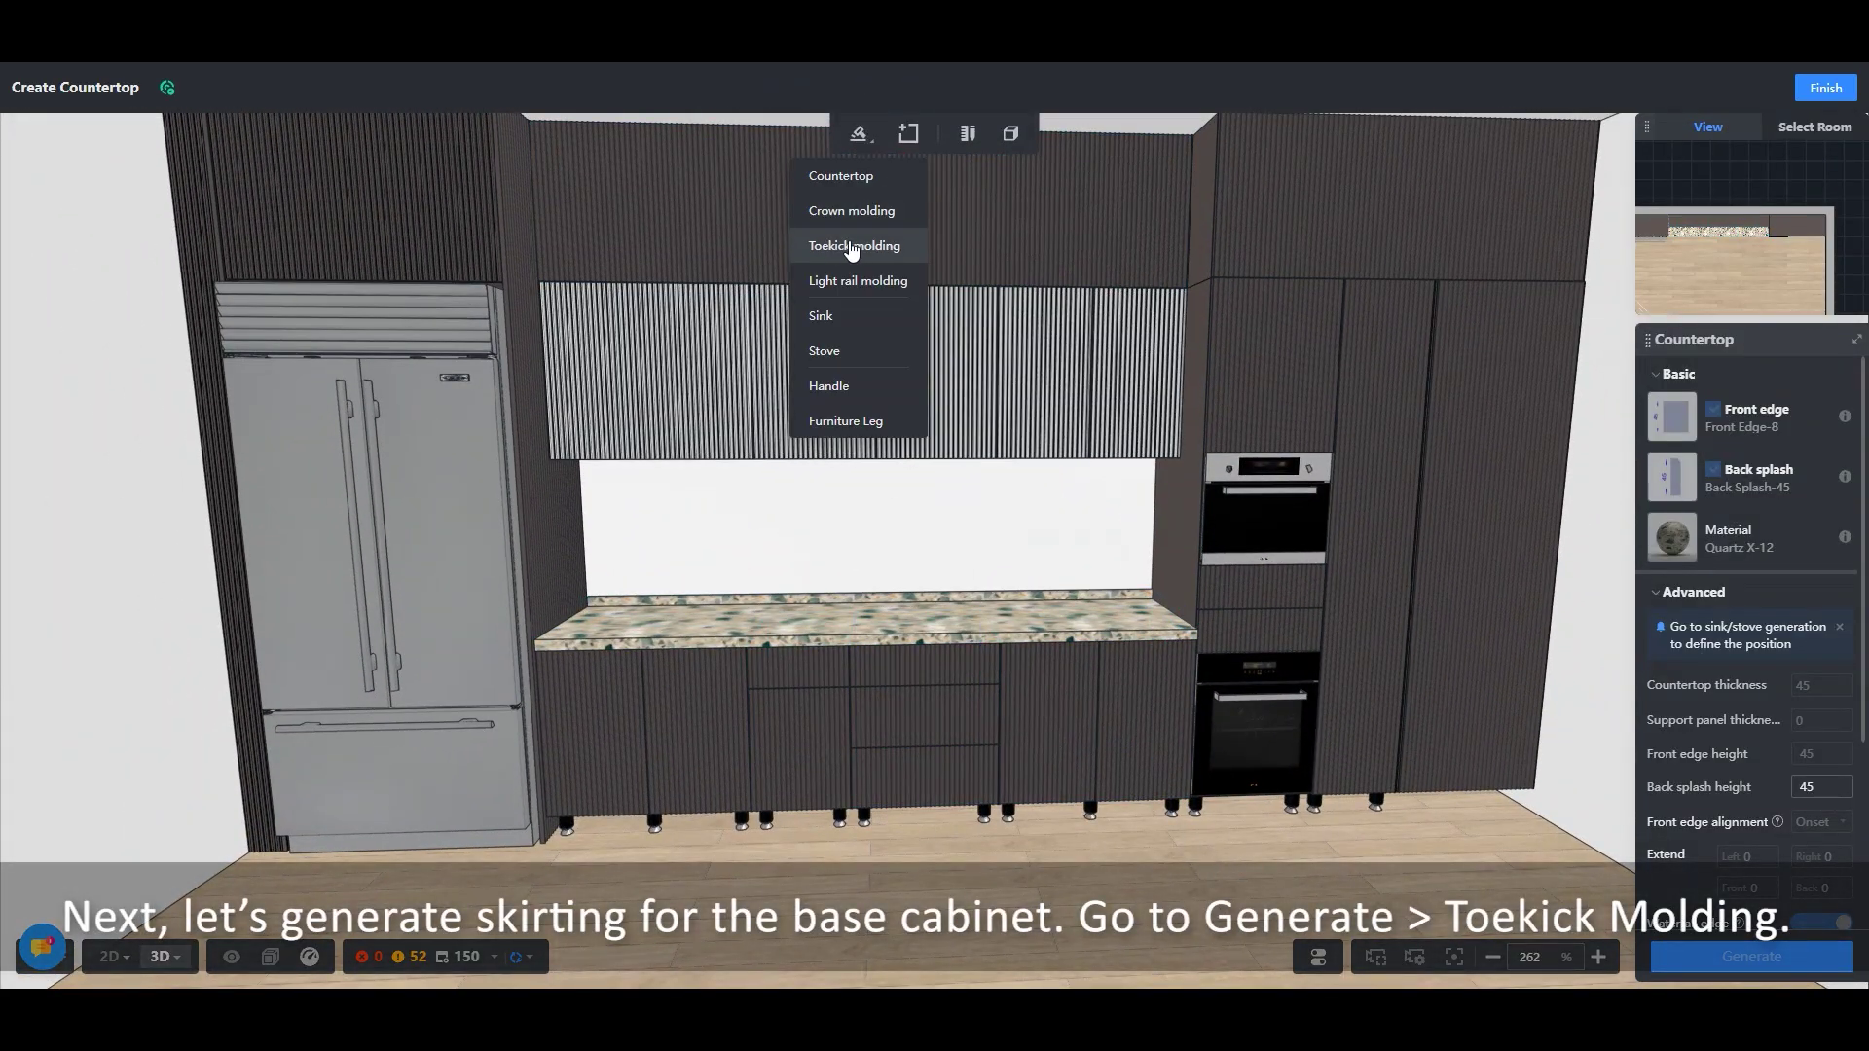
pyautogui.click(852, 246)
pyautogui.click(1672, 417)
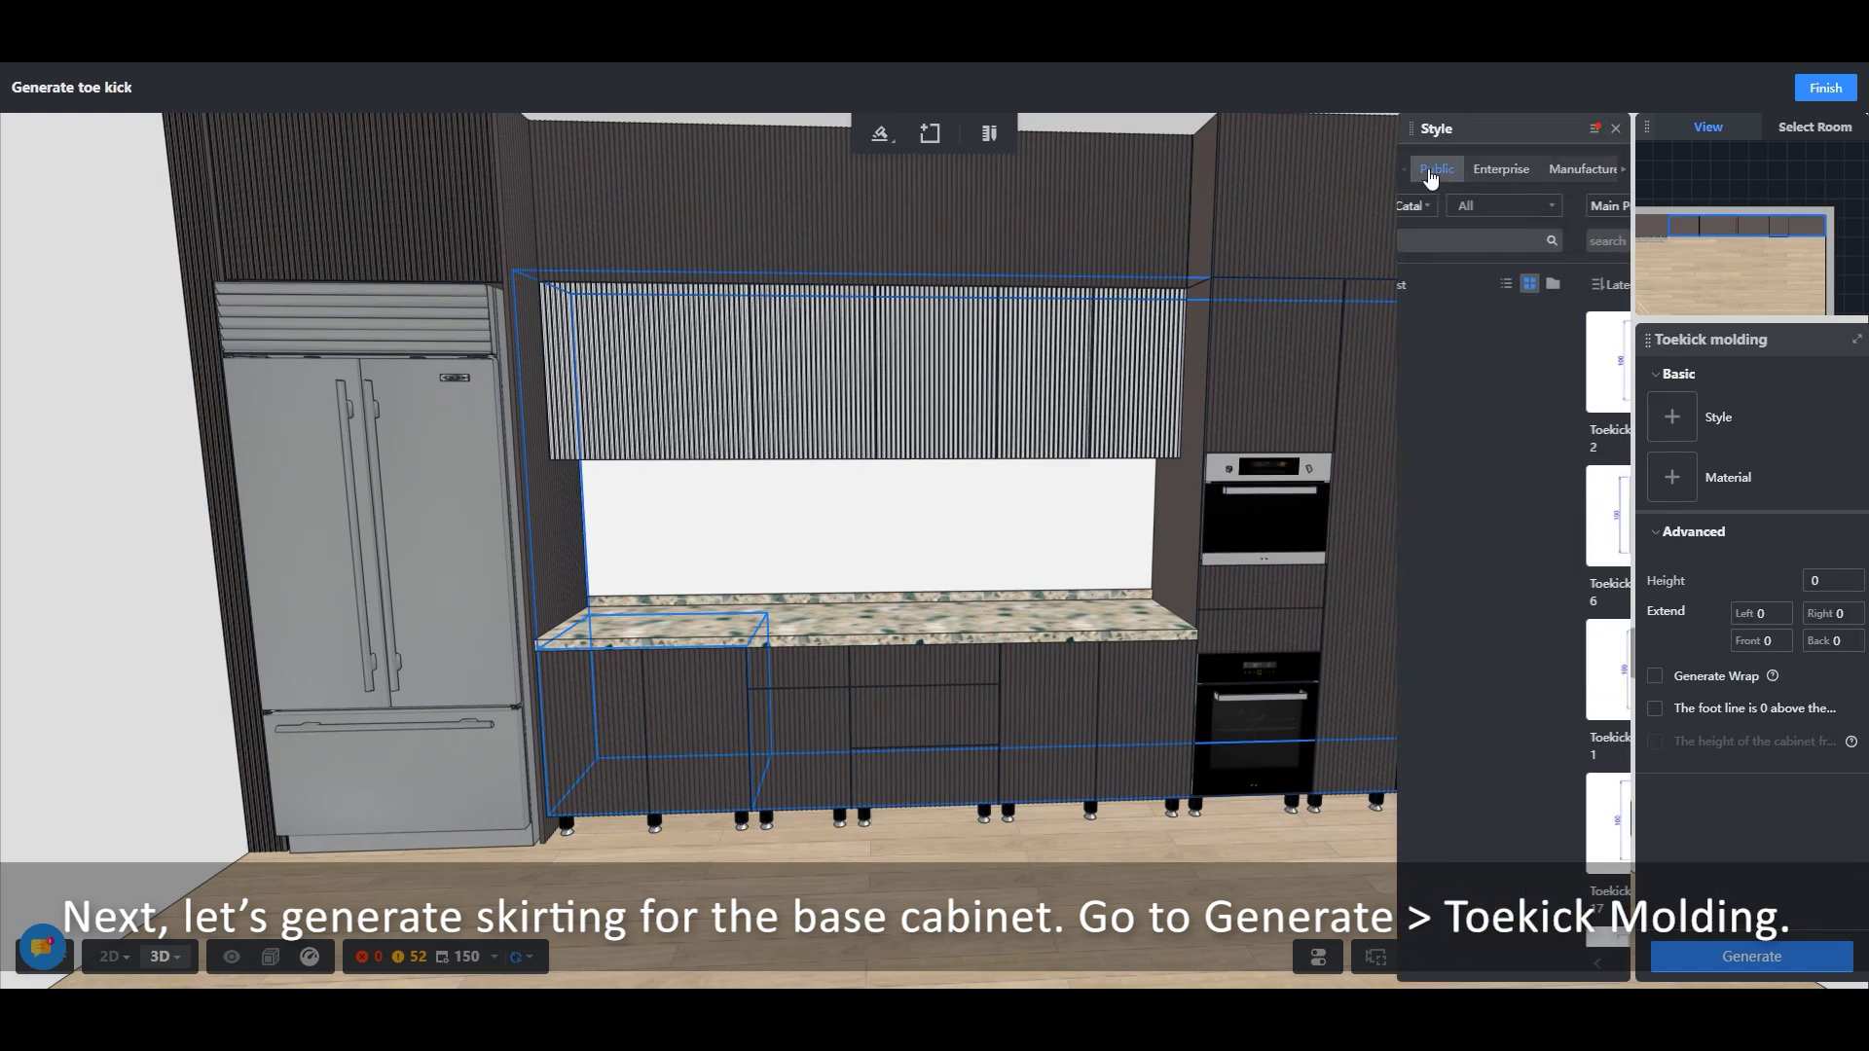
pyautogui.scroll(-5, 1532, 704)
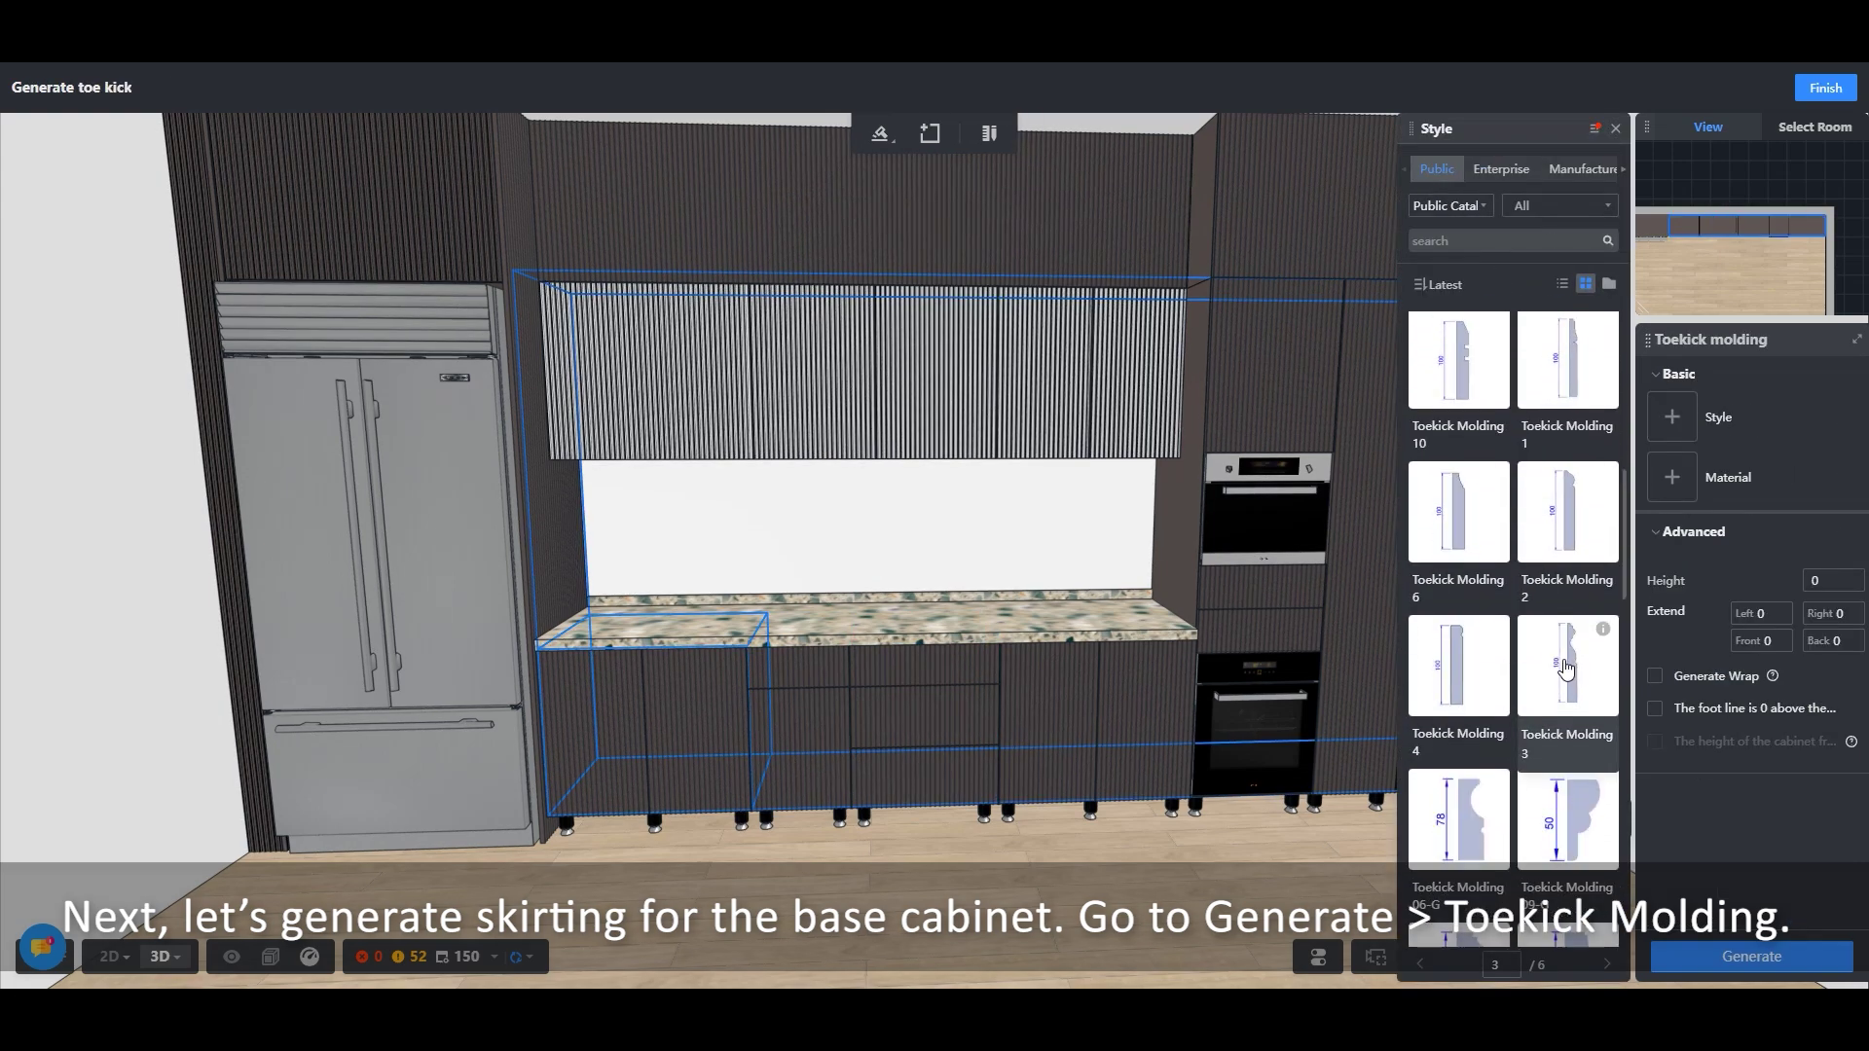
pyautogui.scroll(-5, 1565, 668)
pyautogui.click(1485, 665)
# Give the toekick molding the brown Opaque Wood Sealer material, generate it and finish the toe kick
pyautogui.click(1671, 482)
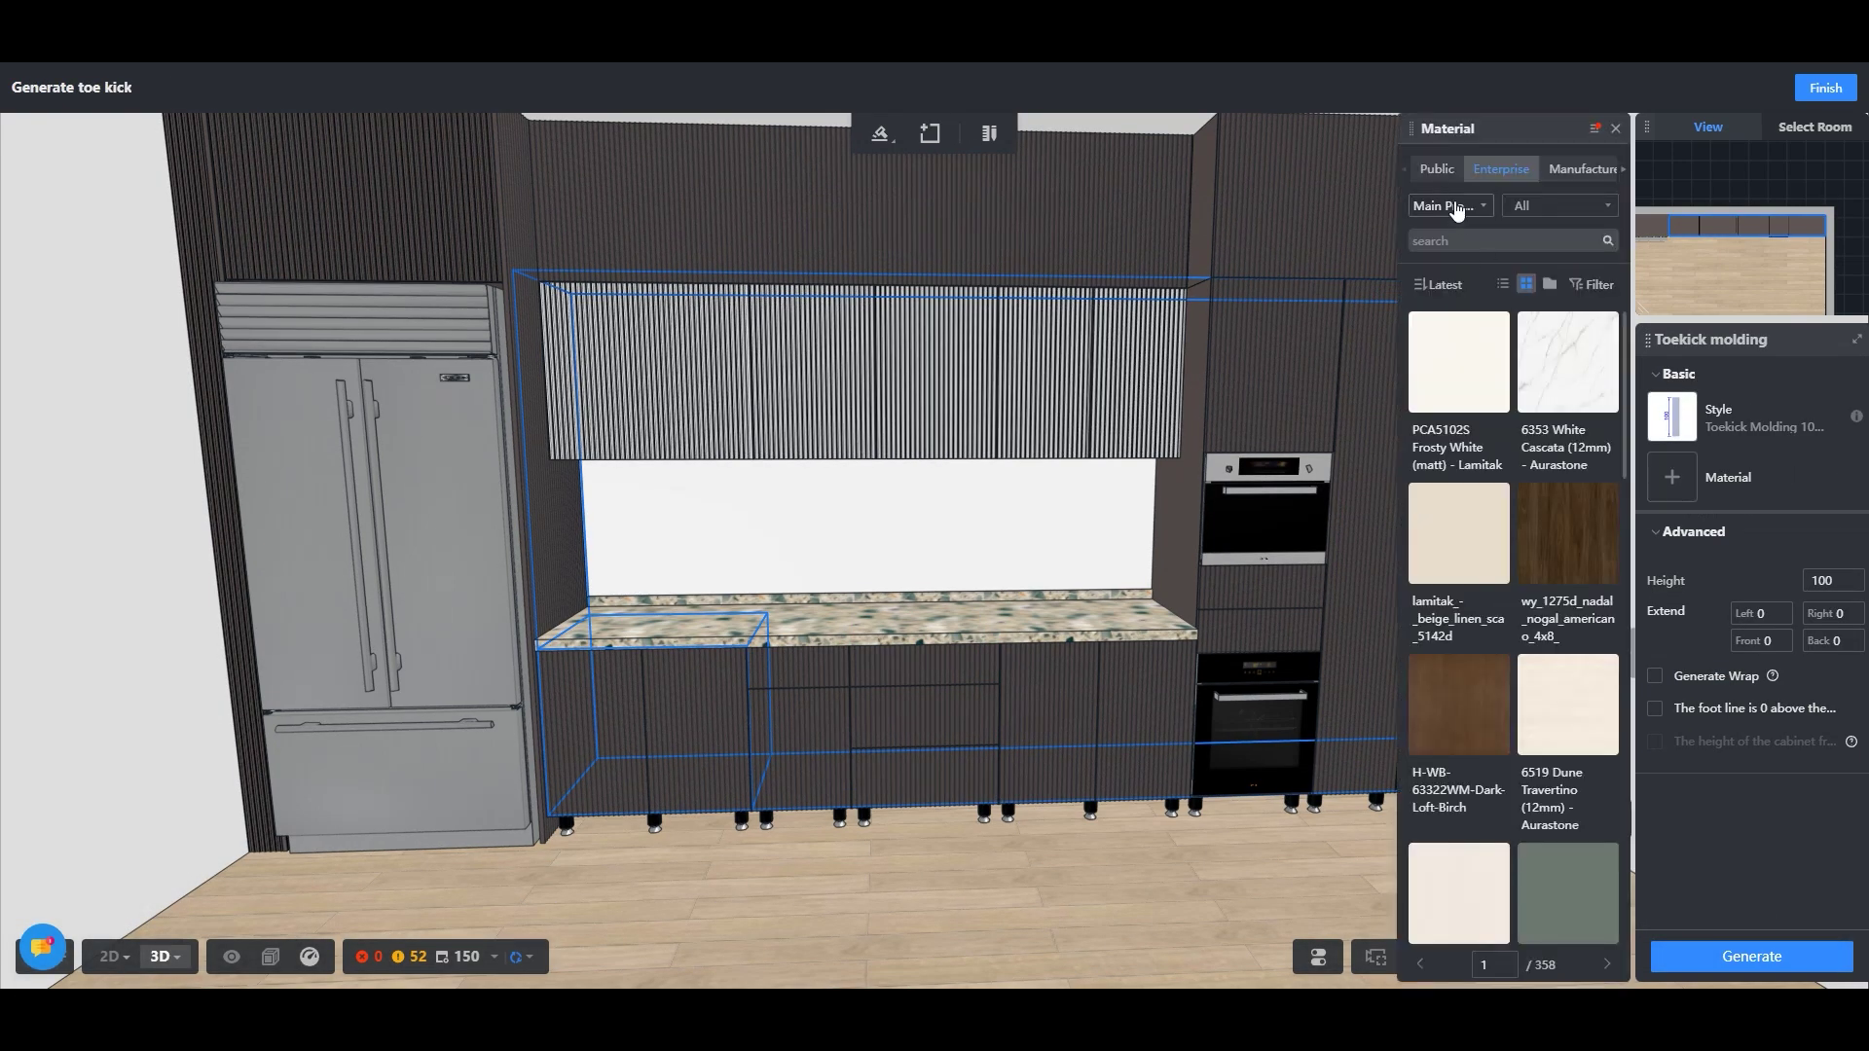
pyautogui.click(1436, 169)
pyautogui.scroll(-7, 1502, 663)
pyautogui.click(1494, 660)
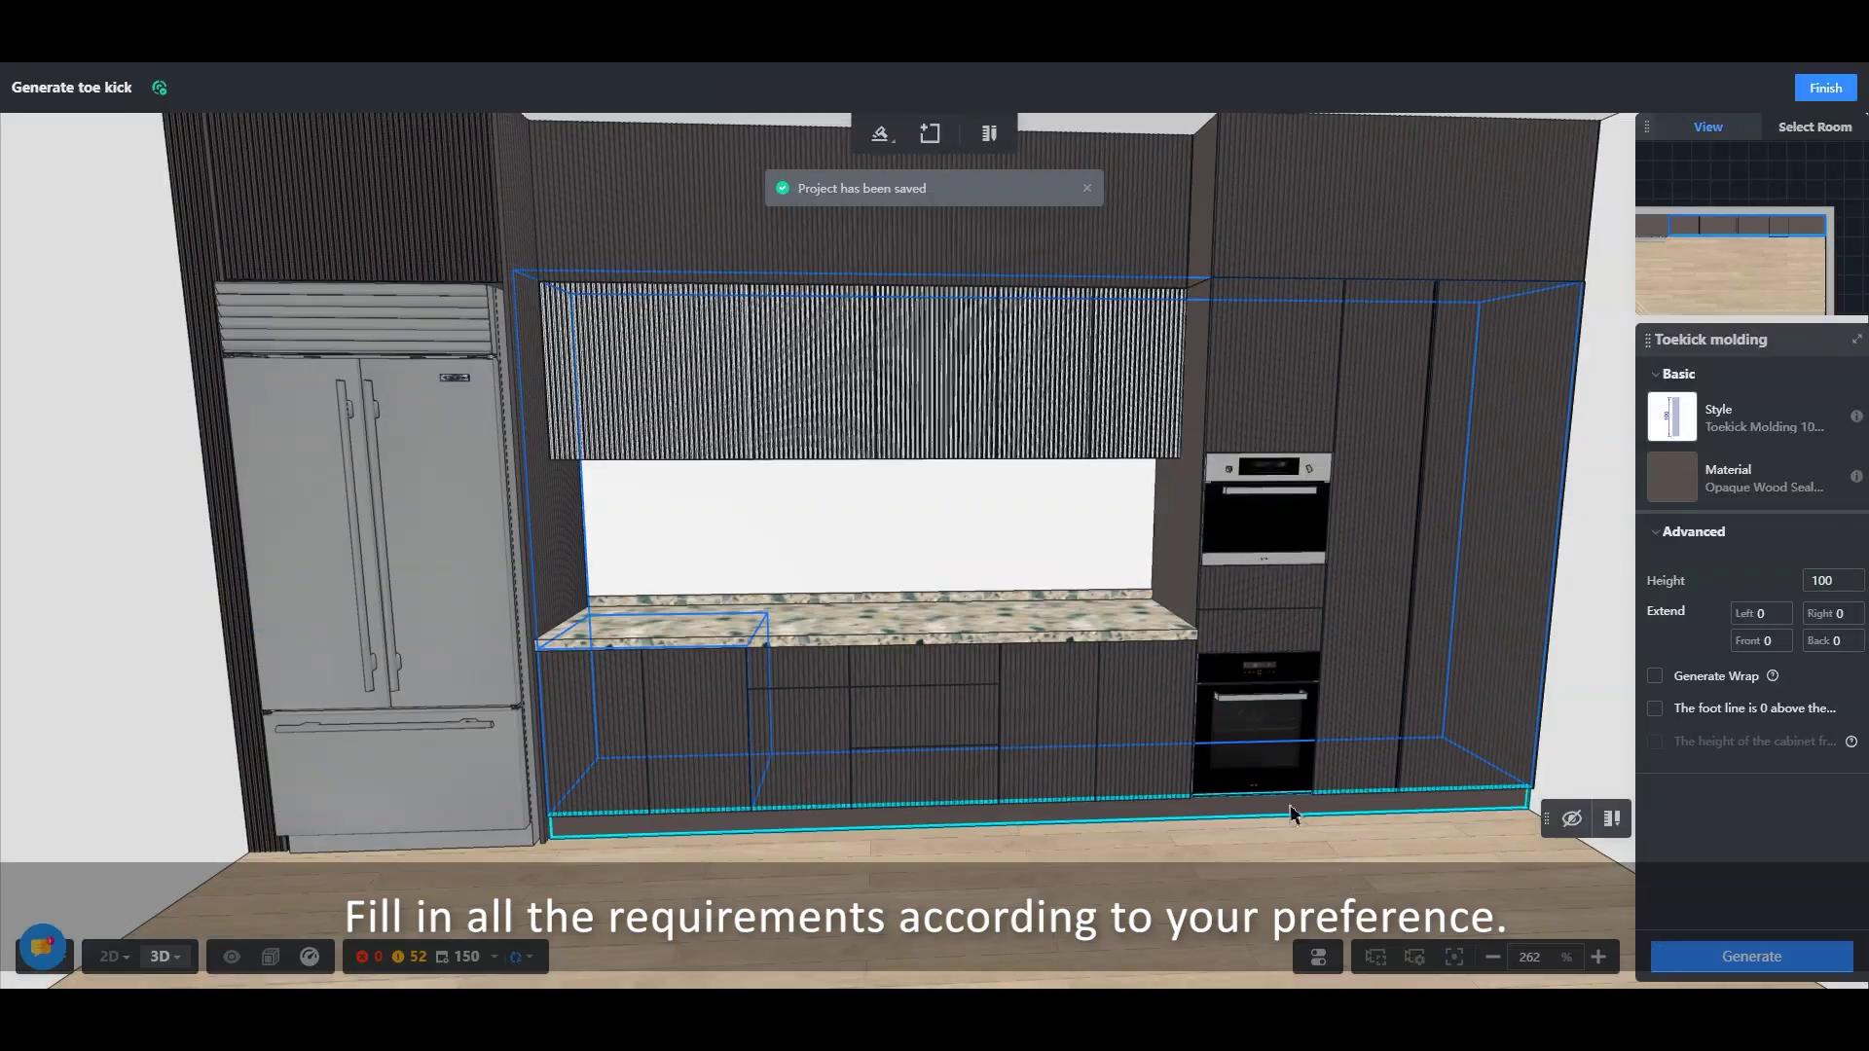
pyautogui.moveTo(1394, 784); pyautogui.dragTo(1165, 884)
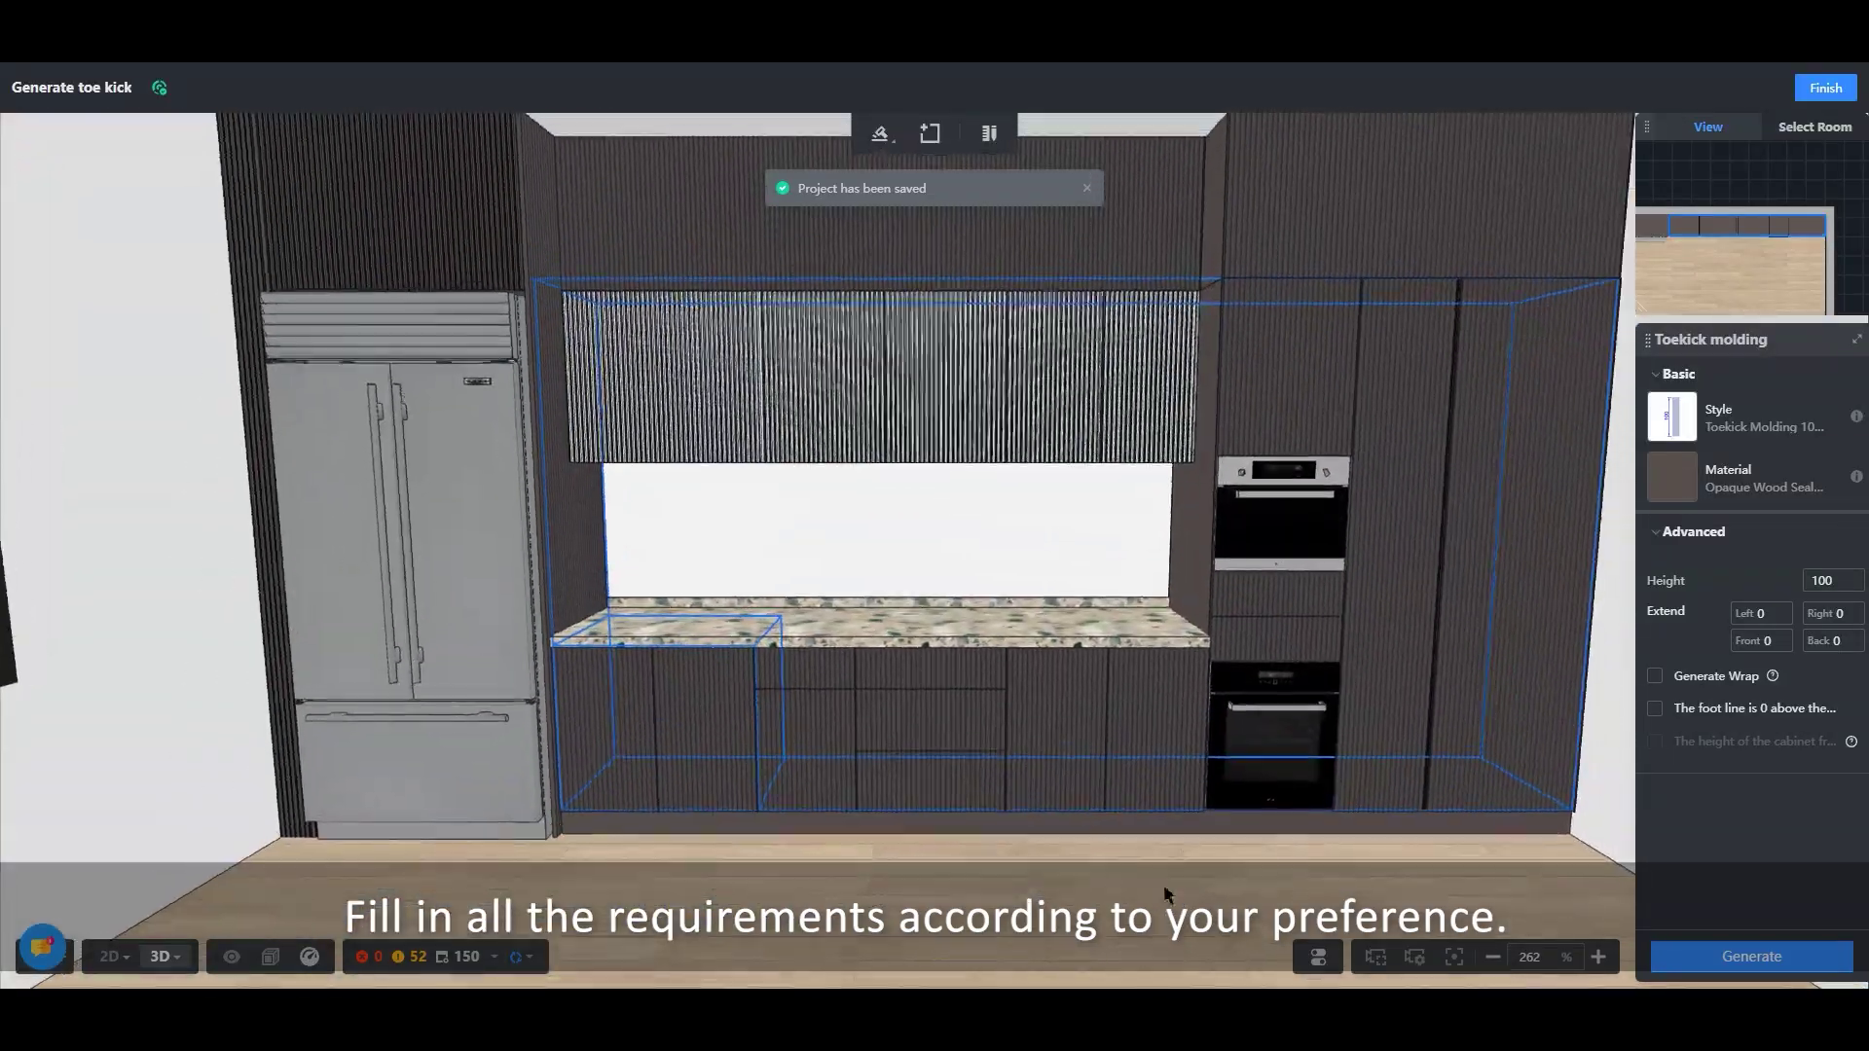
pyautogui.click(1818, 91)
# Start generating a sink on the double-door base cabinet nearest the refrigerator and choose the Single Sink-01 style
pyautogui.moveTo(1056, 673); pyautogui.dragTo(1094, 933)
pyautogui.click(879, 359)
pyautogui.click(761, 131)
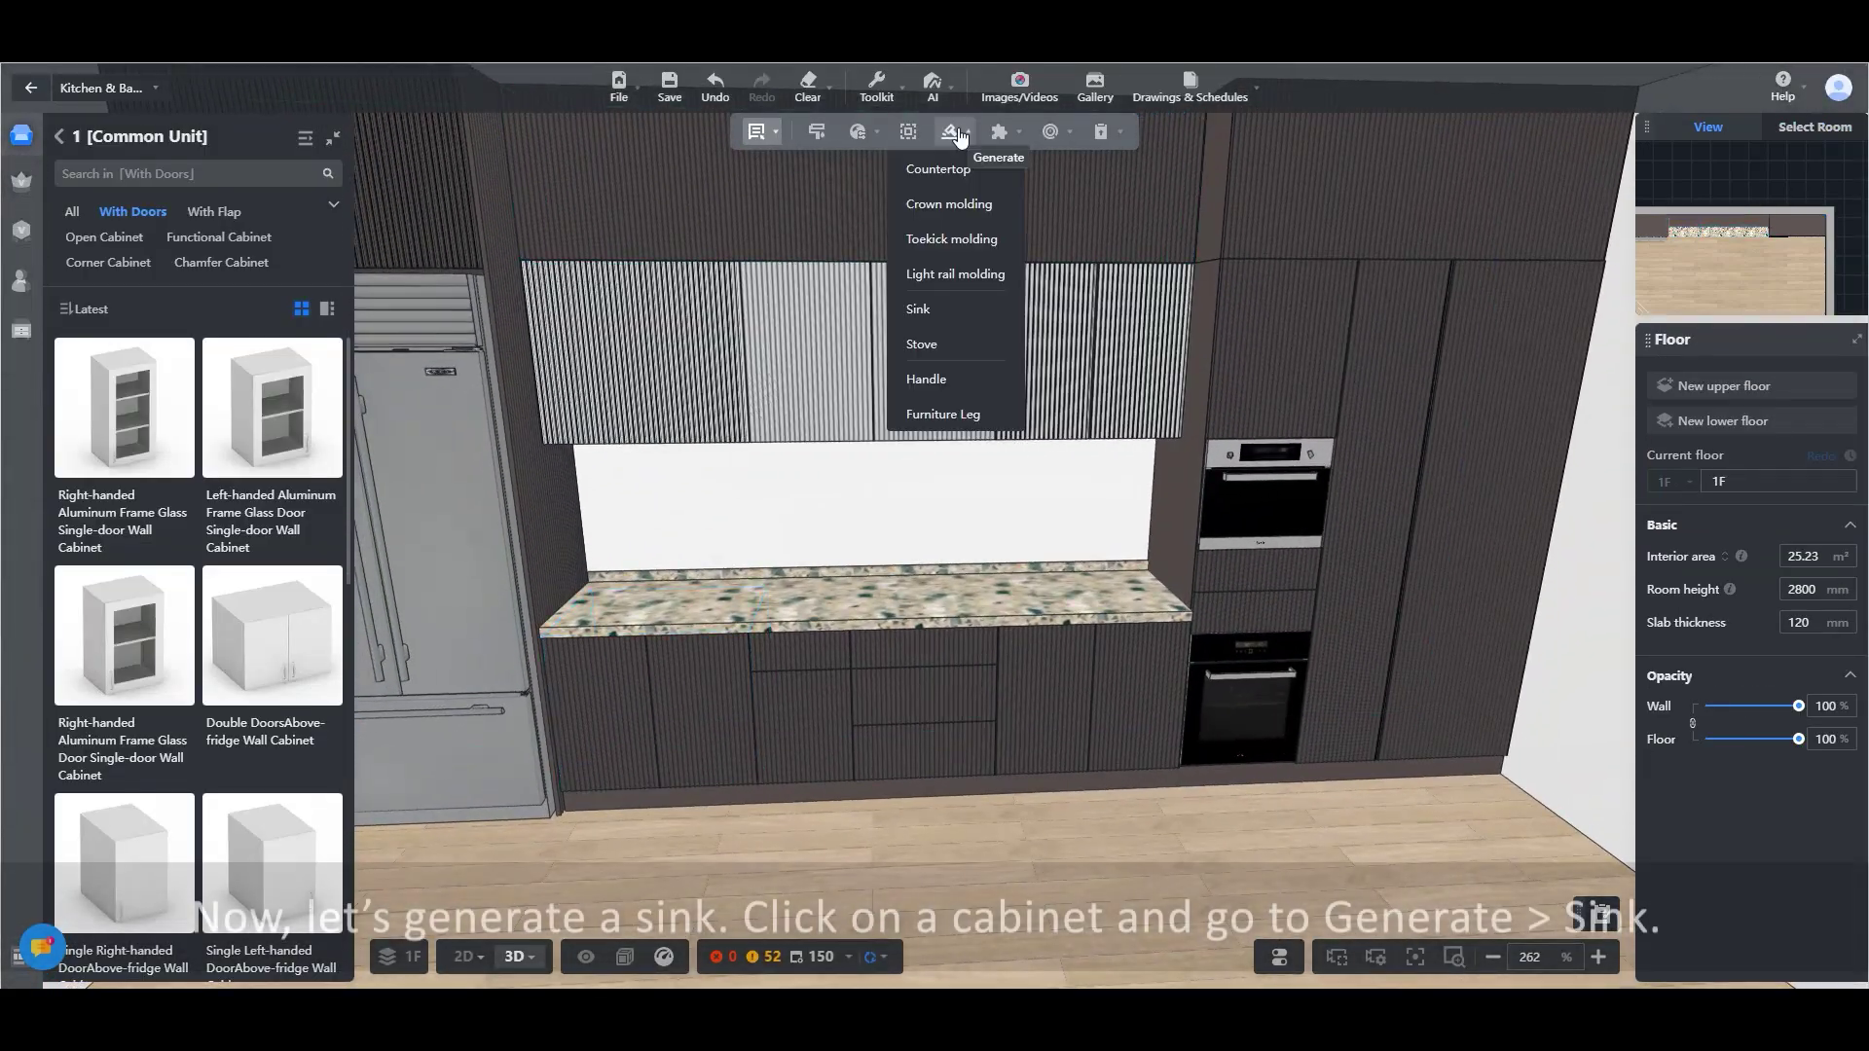
pyautogui.click(920, 310)
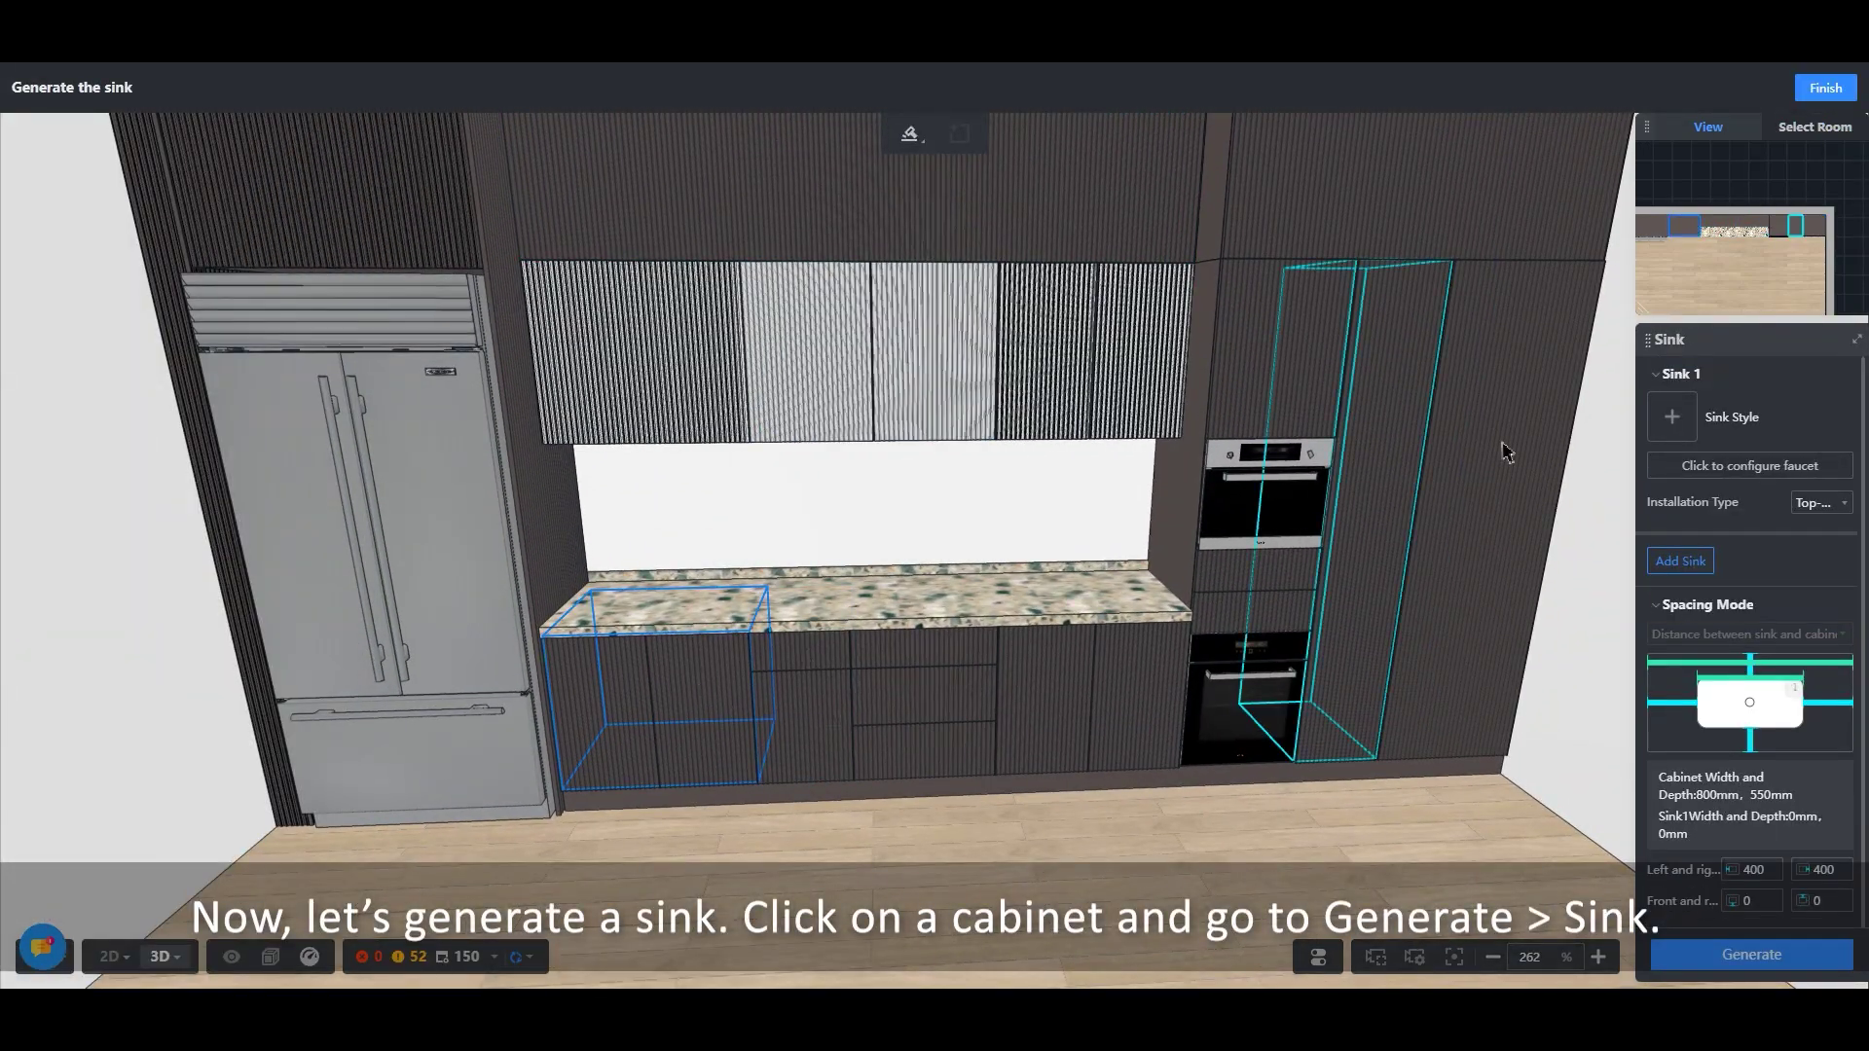
pyautogui.click(1671, 417)
pyautogui.scroll(-10, 1480, 499)
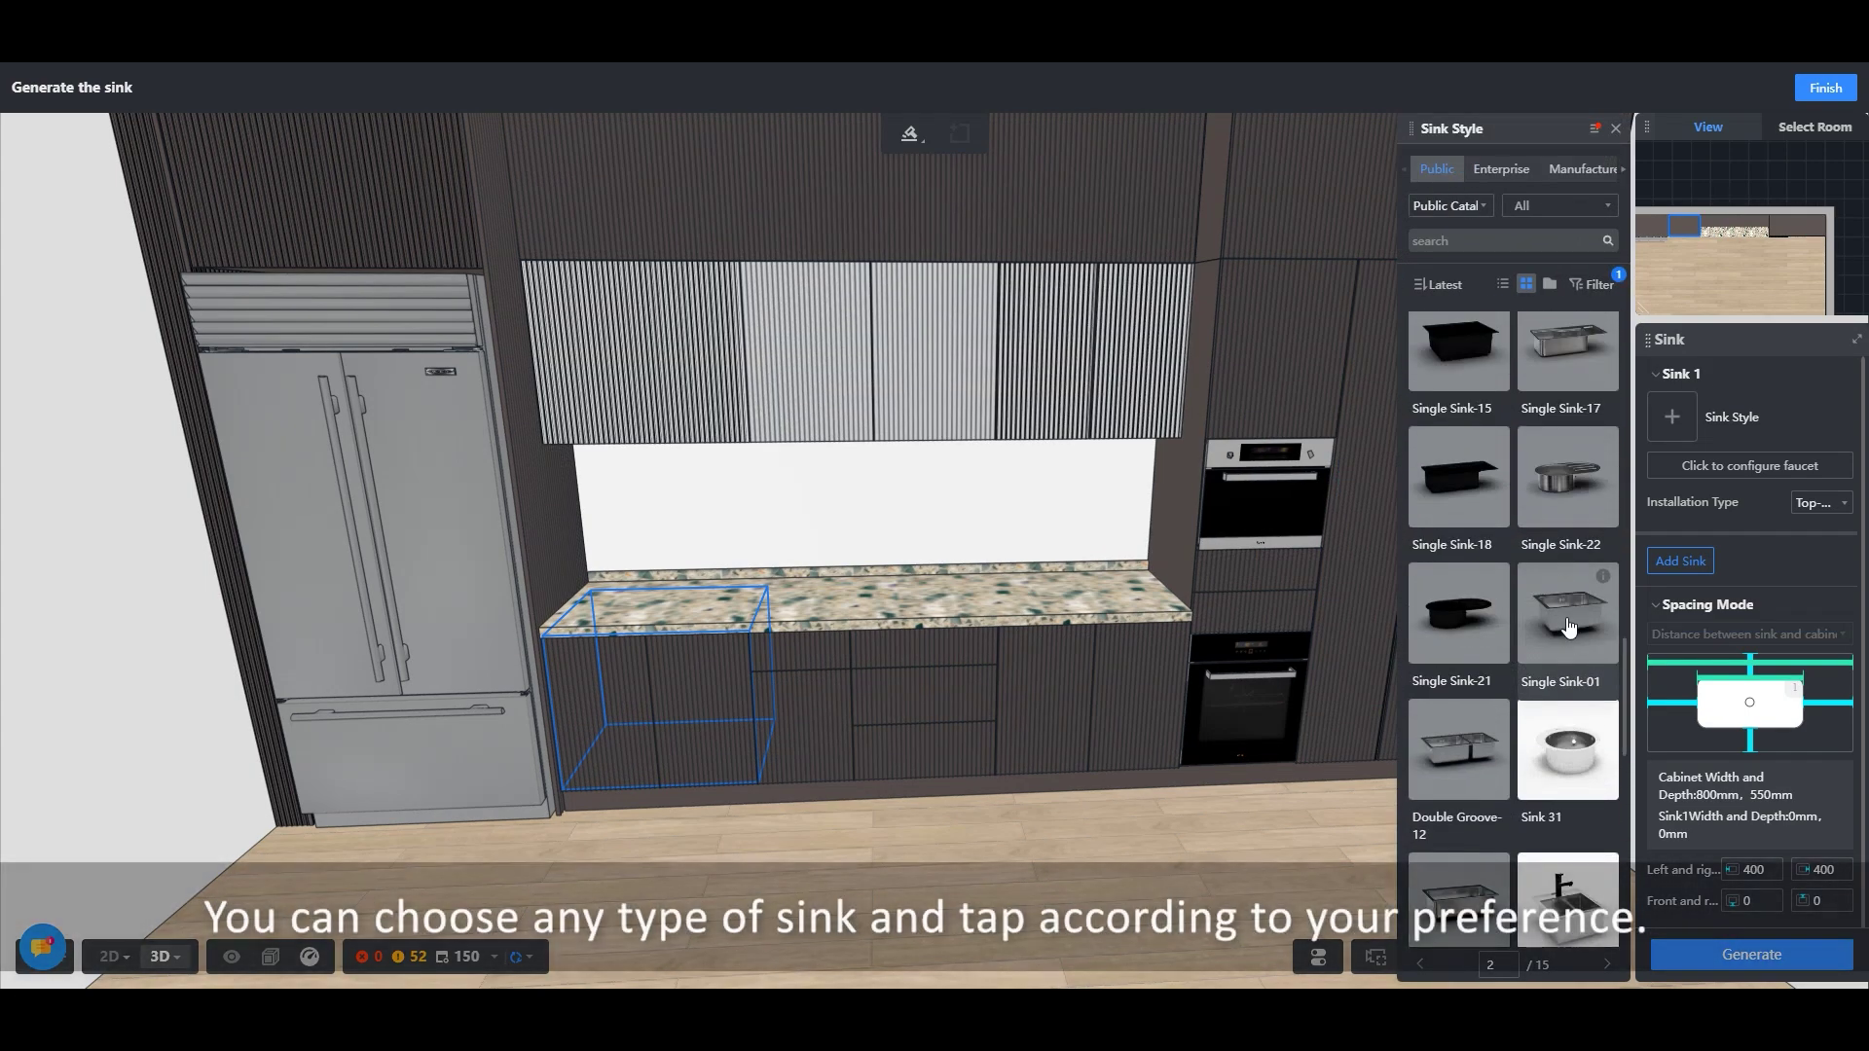
pyautogui.click(1561, 589)
# Configure the sink's tap with the Faucet-87 style and generate the sink on the countertop
pyautogui.click(1742, 522)
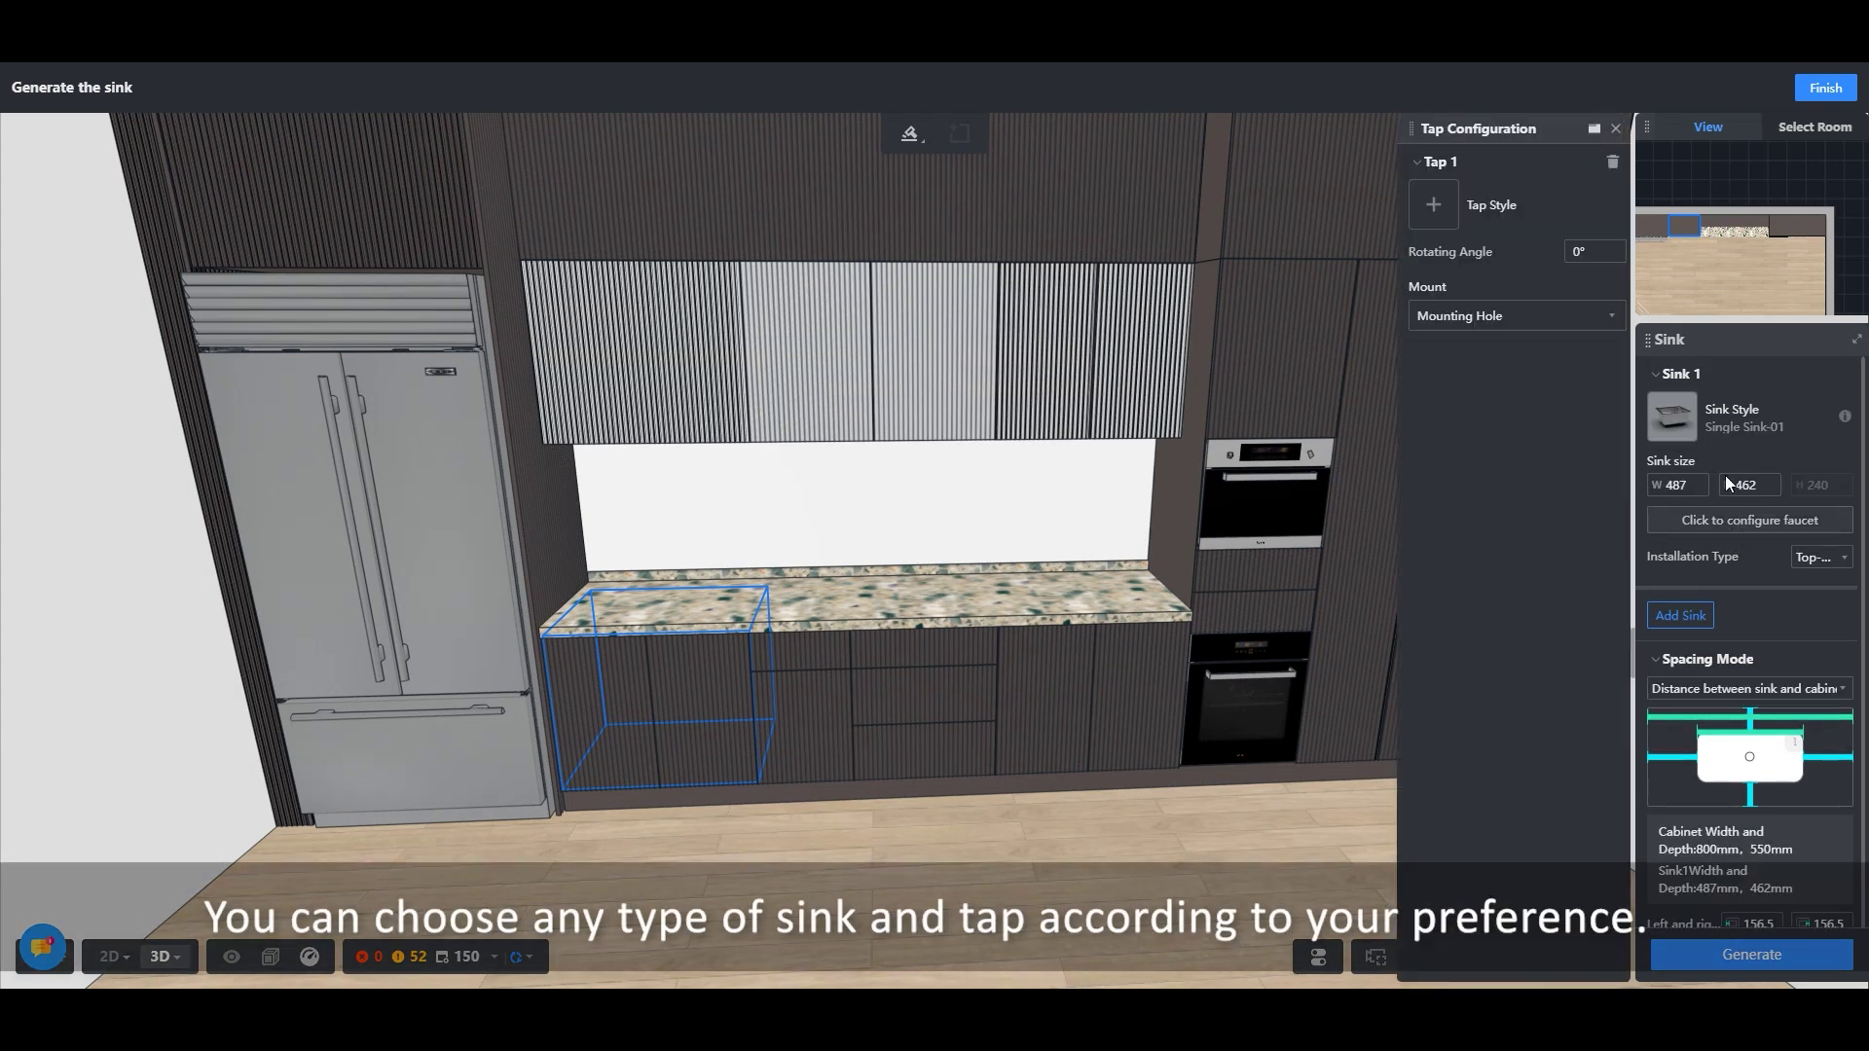
pyautogui.click(1433, 202)
pyautogui.scroll(-5, 1479, 555)
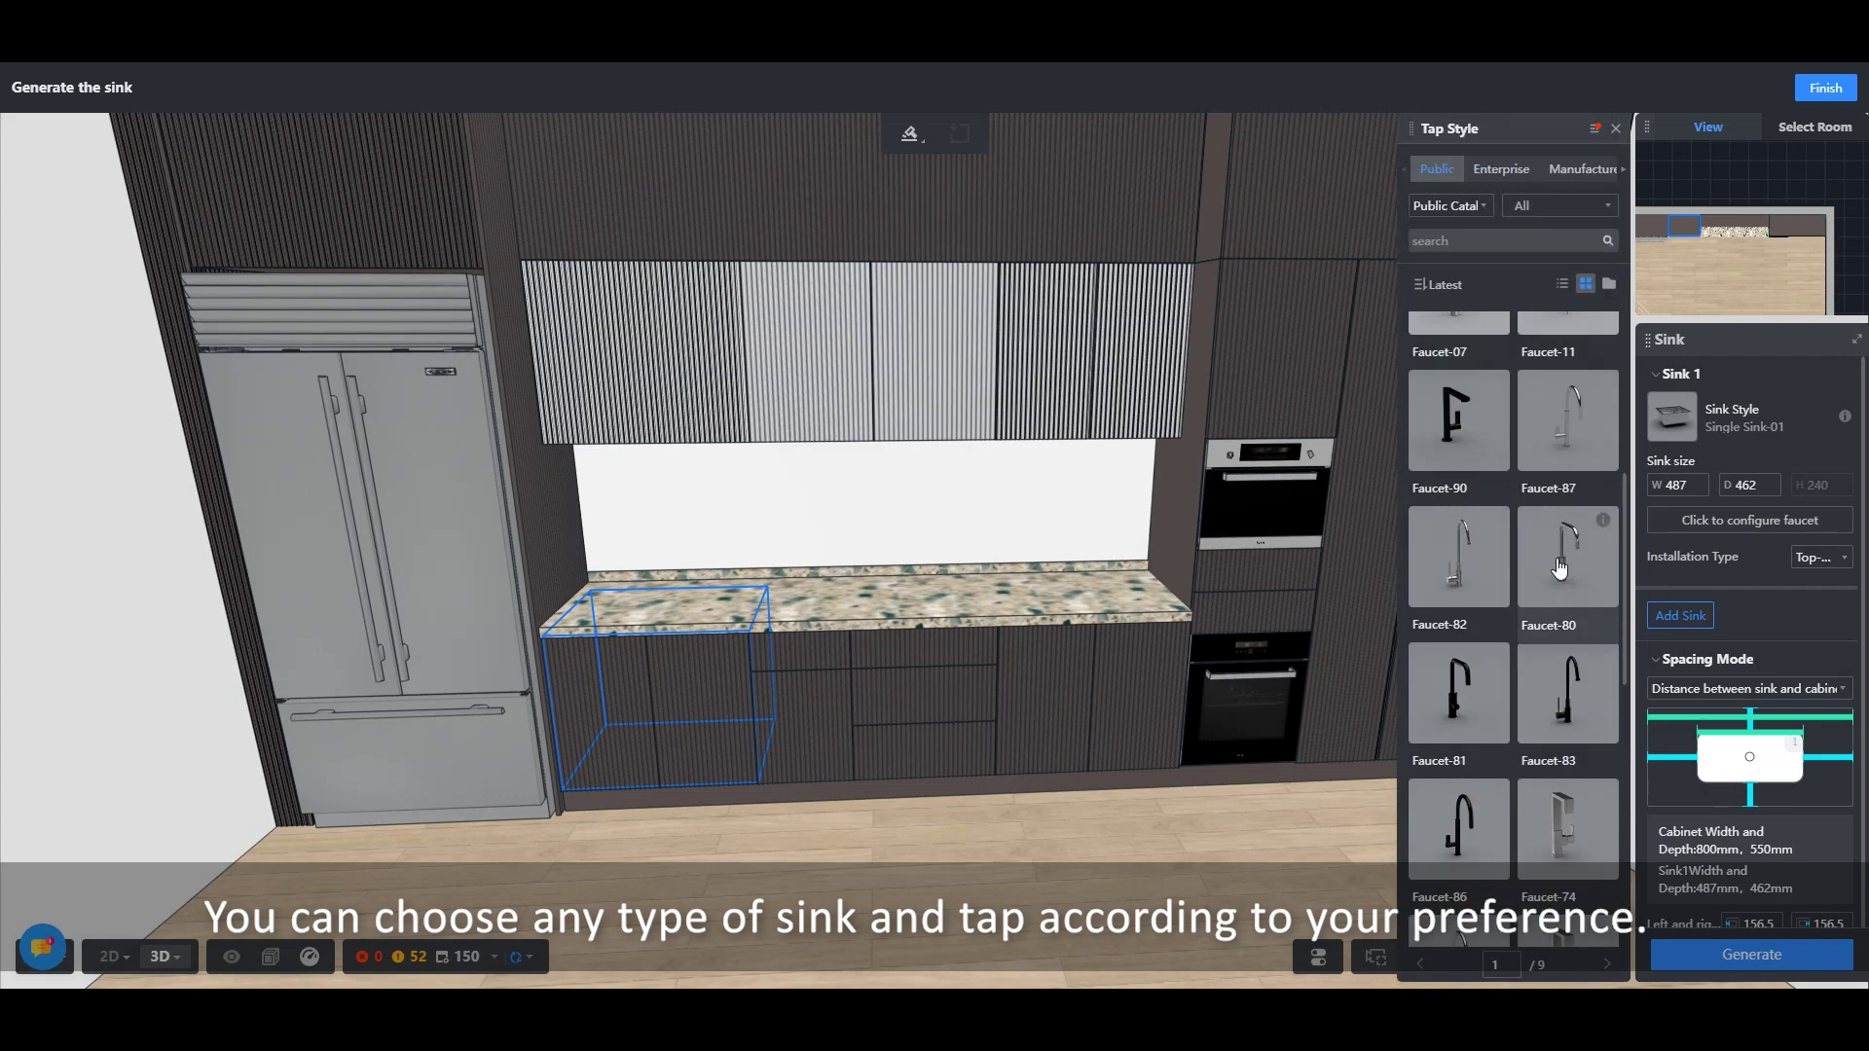
pyautogui.click(1567, 418)
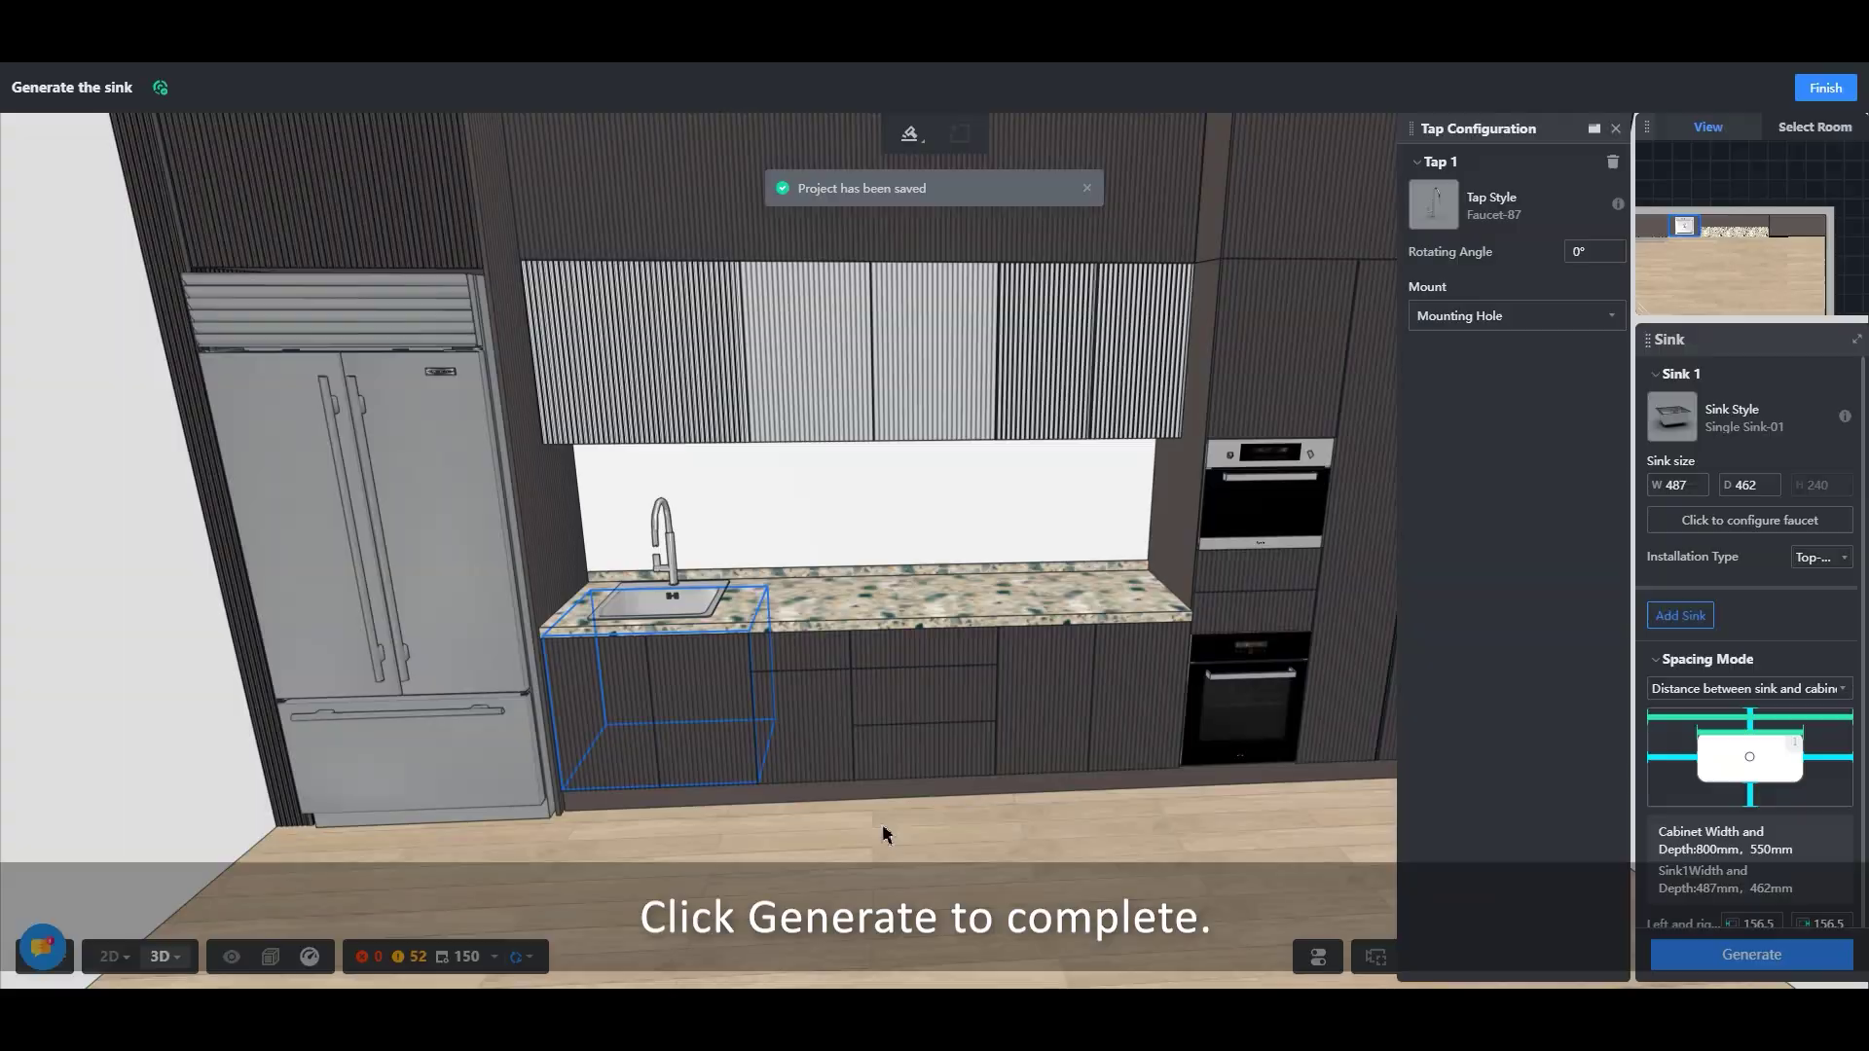
pyautogui.moveTo(886, 834)
pyautogui.mouseDown()
pyautogui.moveTo(851, 855)
pyautogui.moveTo(1052, 863)
pyautogui.moveTo(957, 909)
pyautogui.mouseUp()
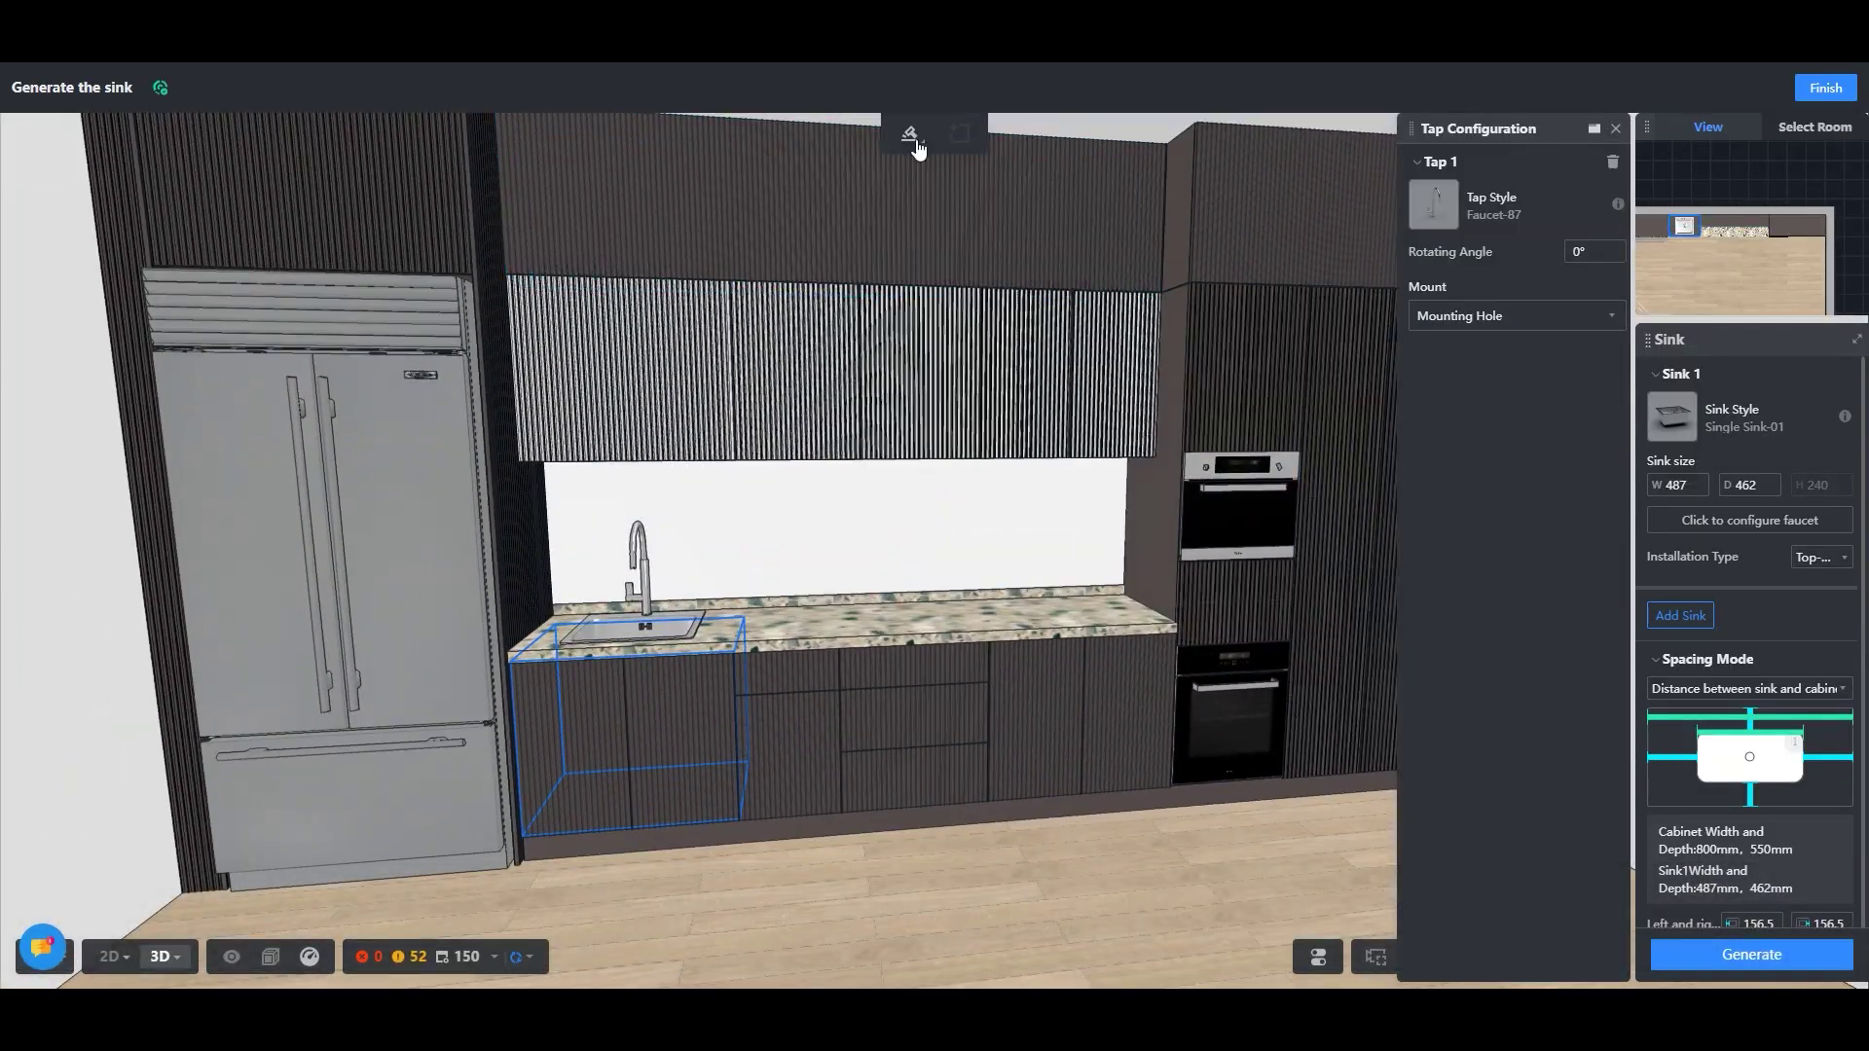
# Start generating a stove on the middle drawer base cabinet and choose the Induction Cooker-1 style
pyautogui.click(909, 134)
pyautogui.click(904, 351)
pyautogui.click(977, 726)
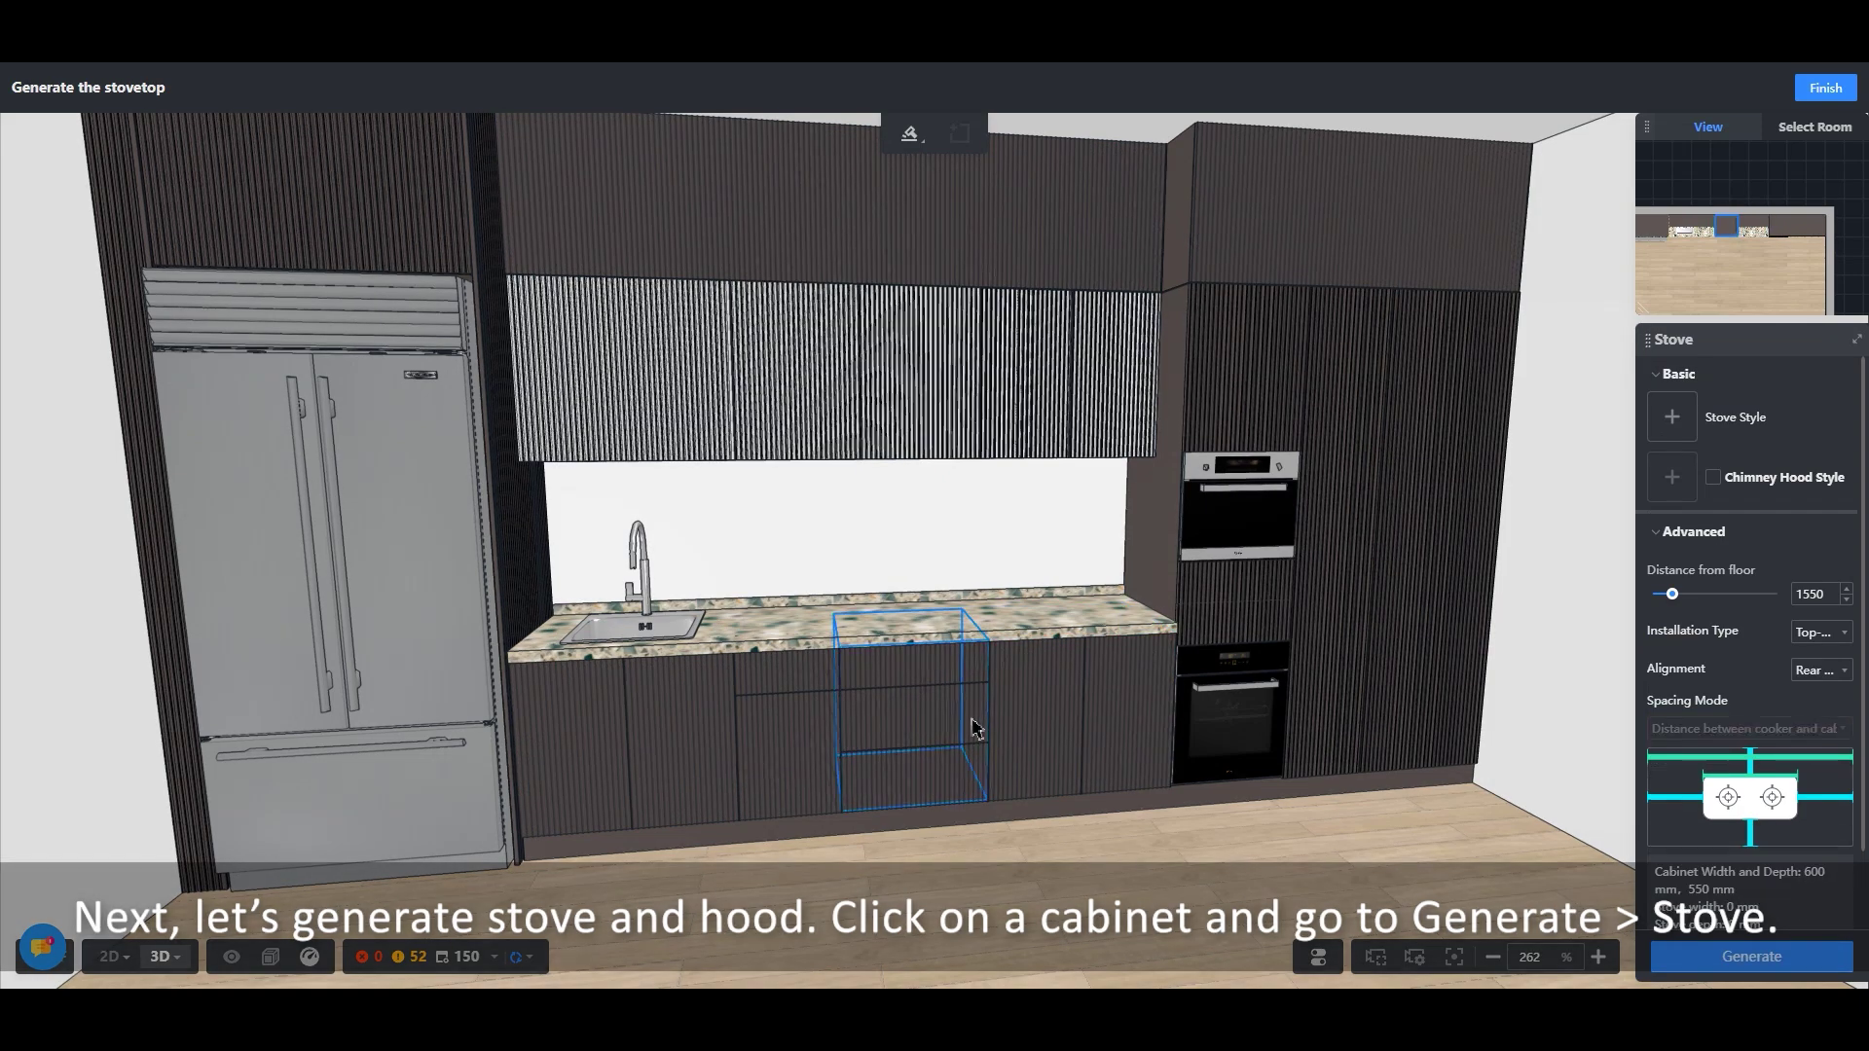
pyautogui.click(1675, 417)
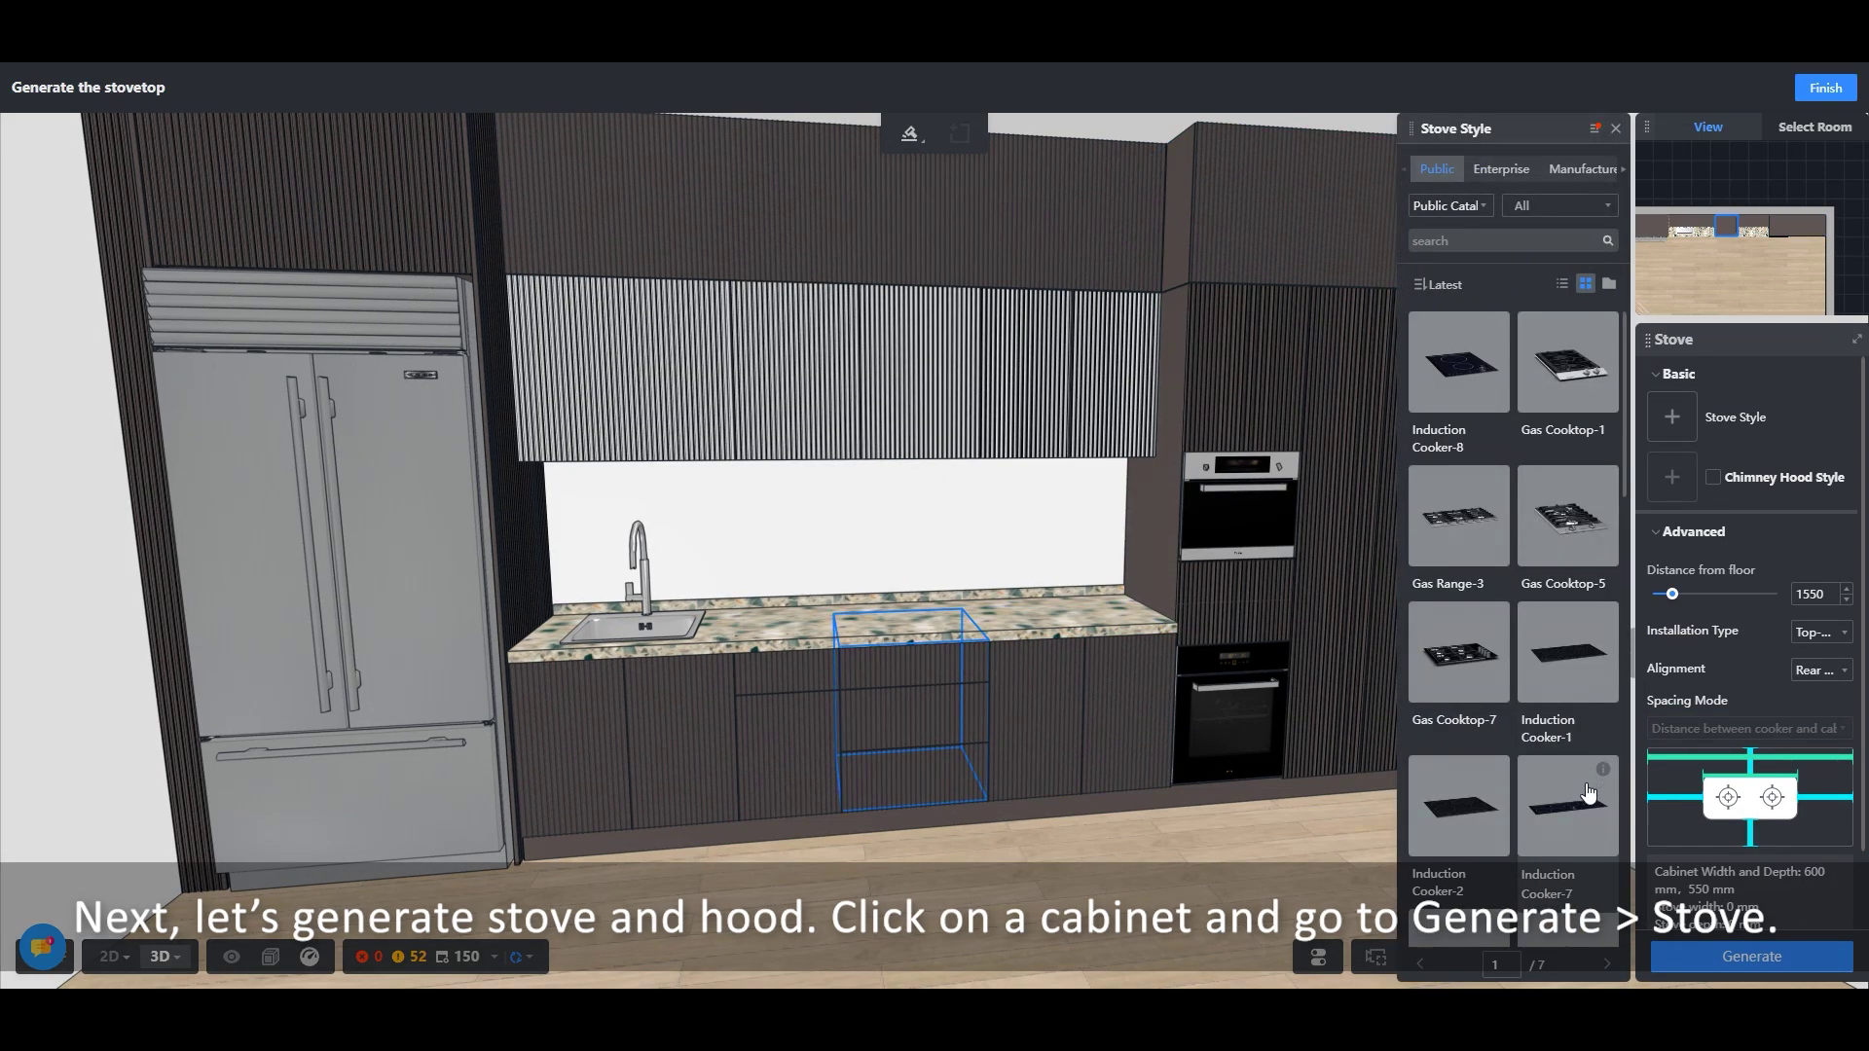
pyautogui.click(1567, 652)
# Enable a chimney hood, choose the Chimney Hood-108 style, generate the stove with the hood and finish
pyautogui.click(1695, 487)
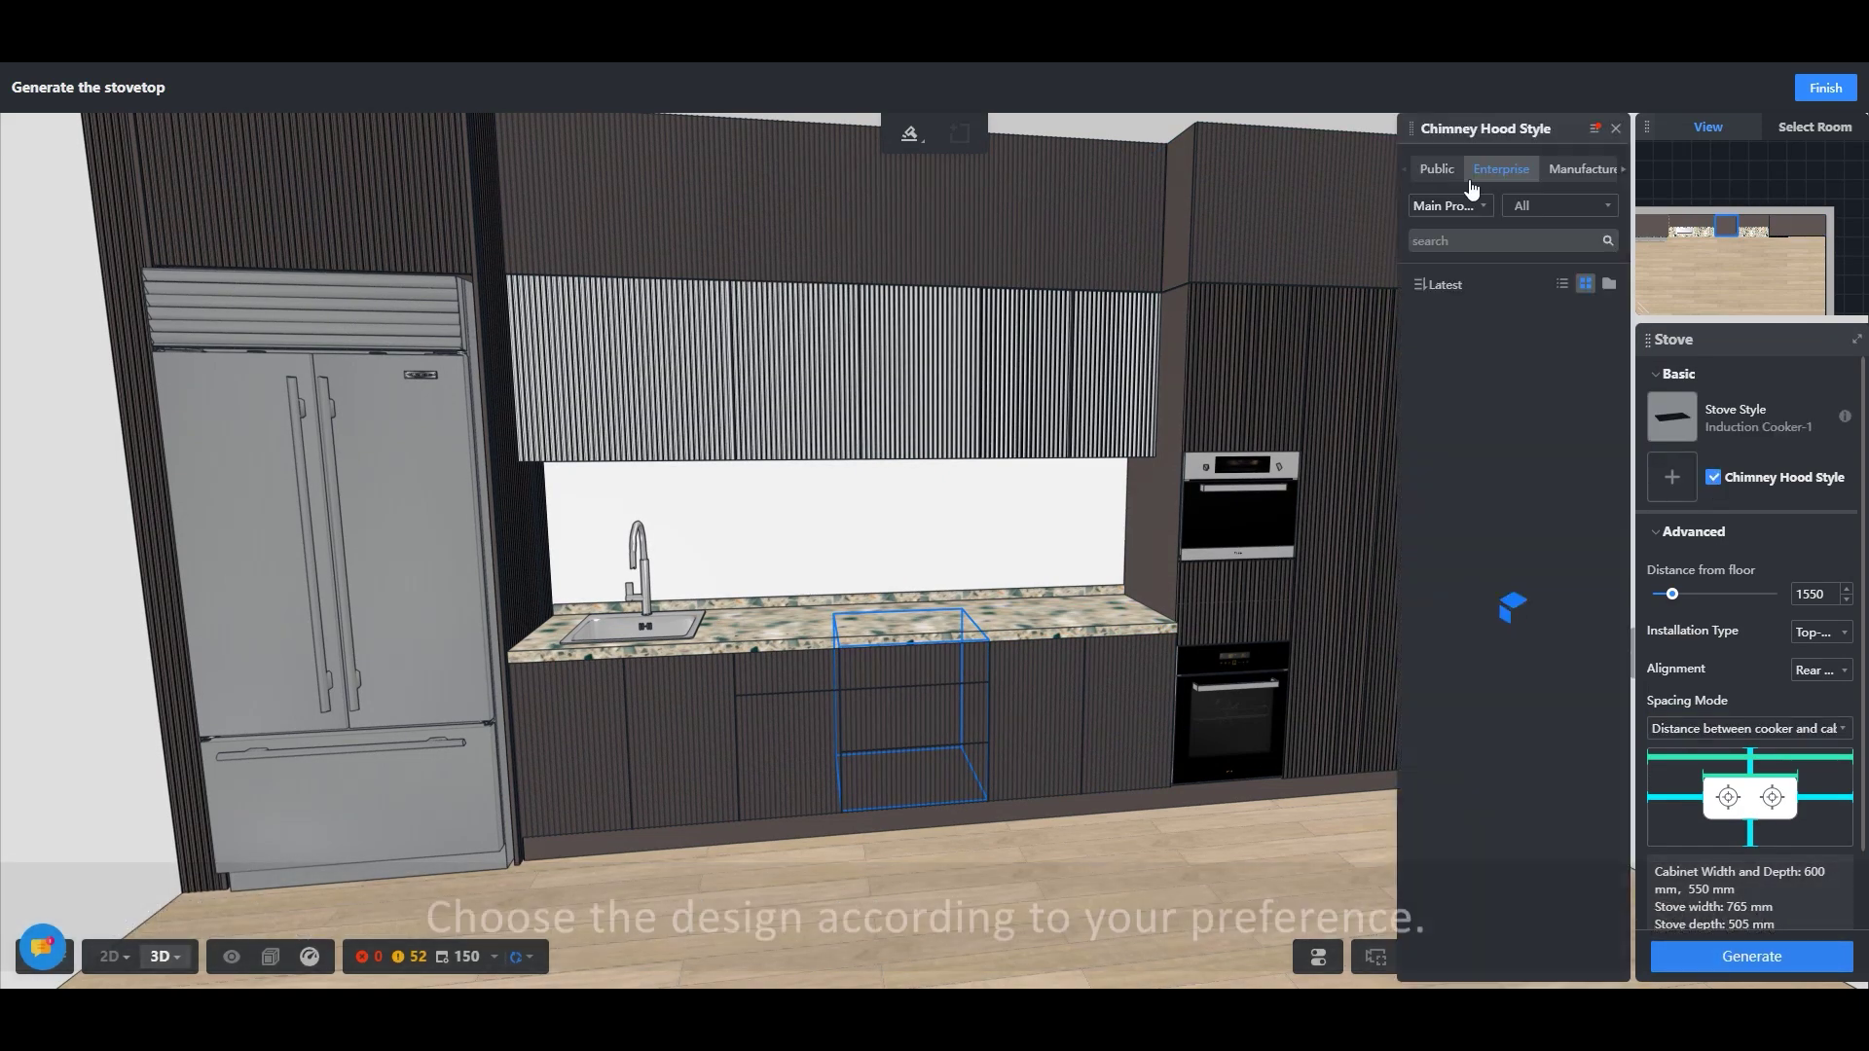
pyautogui.scroll(-3, 1558, 716)
pyautogui.scroll(-3, 1558, 716)
pyautogui.scroll(-1, 1559, 715)
pyautogui.click(1475, 620)
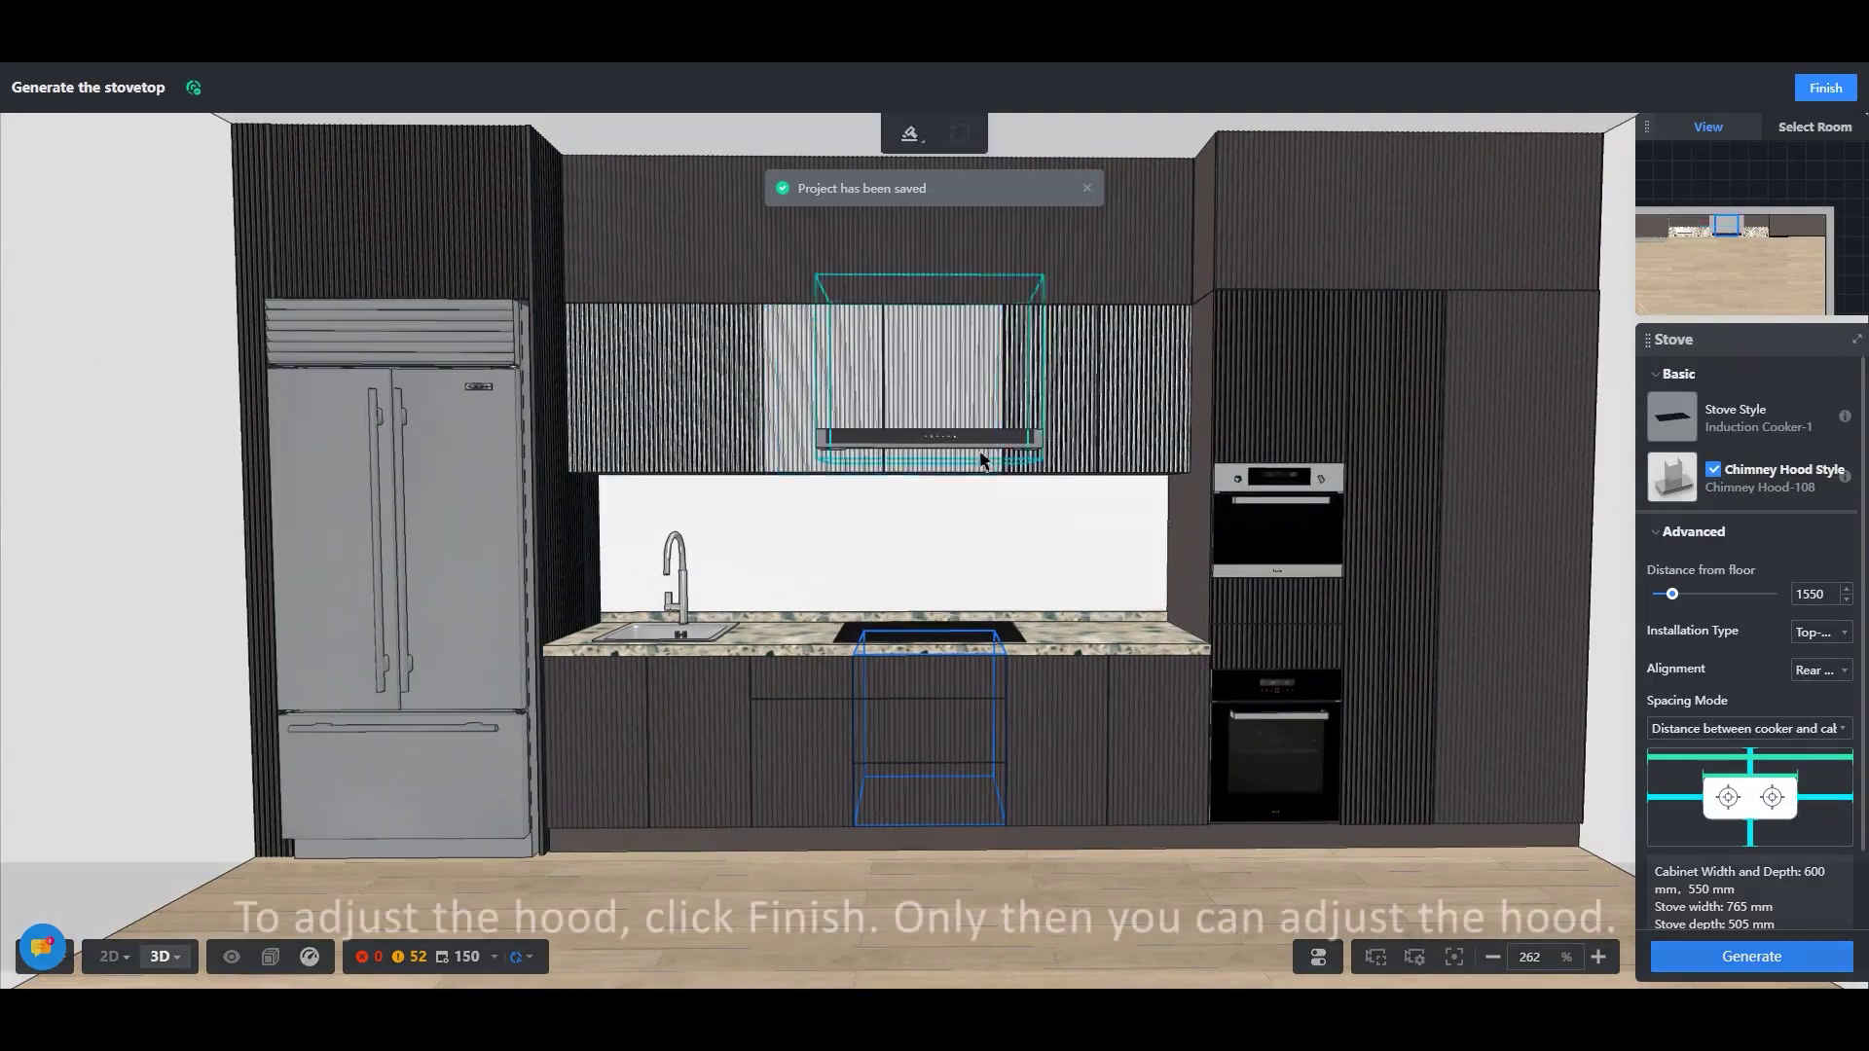
pyautogui.click(1821, 93)
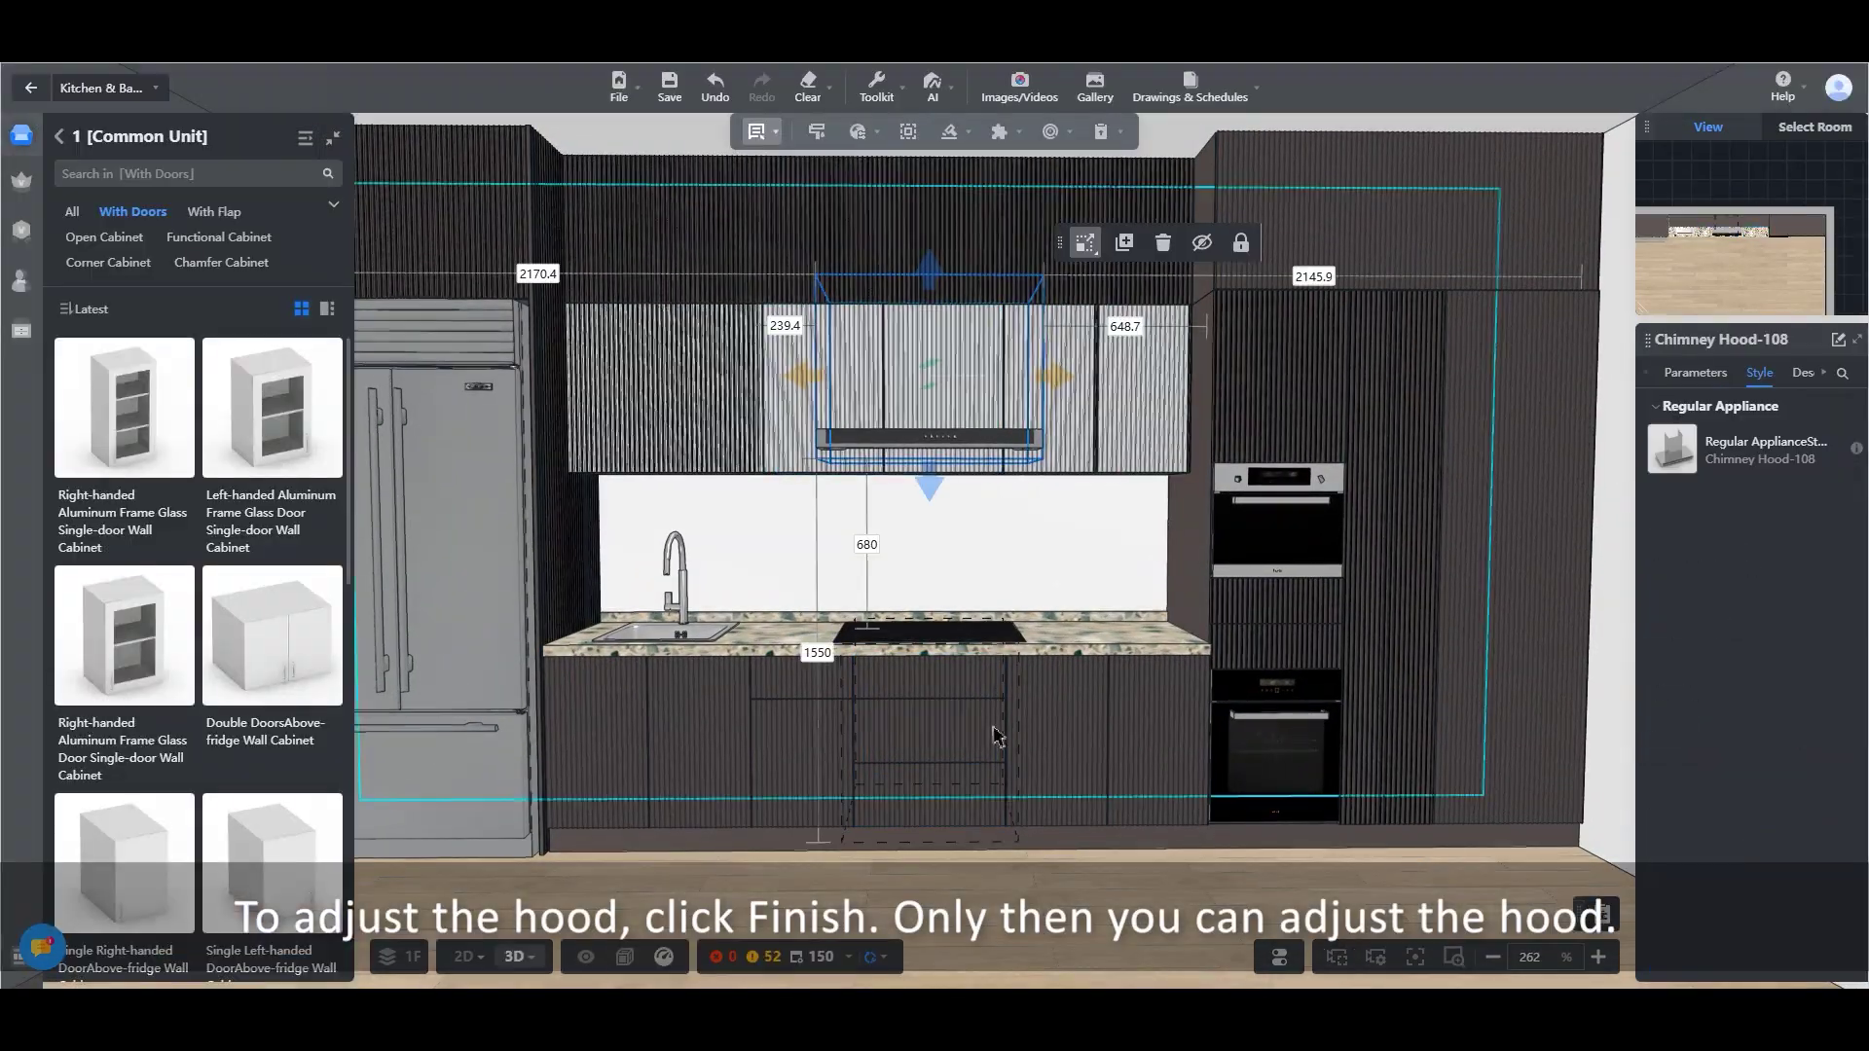
# Lower the chimney hood to about 1356 mm above the floor so its base sits just under the wall cabinets
pyautogui.moveTo(963, 800); pyautogui.dragTo(1003, 710, button='right')
pyautogui.moveTo(971, 222)
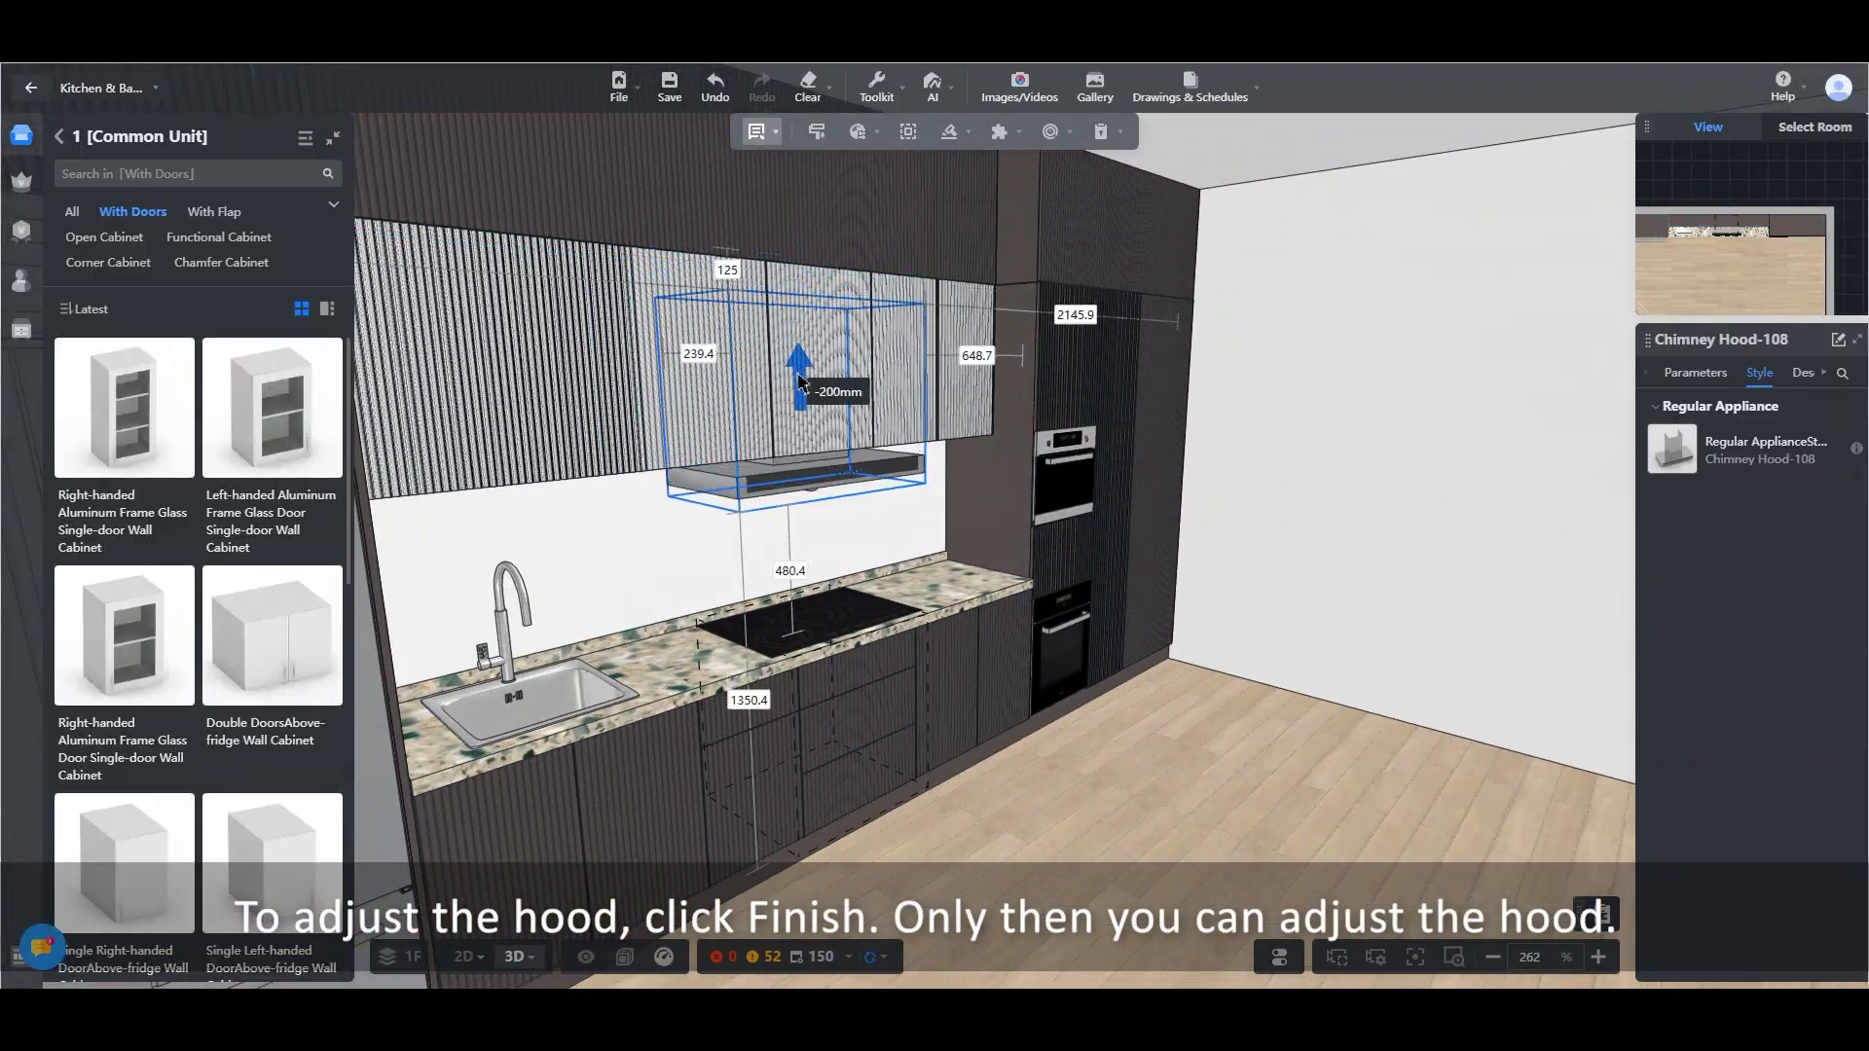
pyautogui.moveTo(798, 368); pyautogui.dragTo(798, 368)
pyautogui.moveTo(1168, 828); pyautogui.dragTo(1047, 786, button='right')
pyautogui.click(1127, 922)
pyautogui.moveTo(1127, 922); pyautogui.dragTo(1183, 915, button='right')
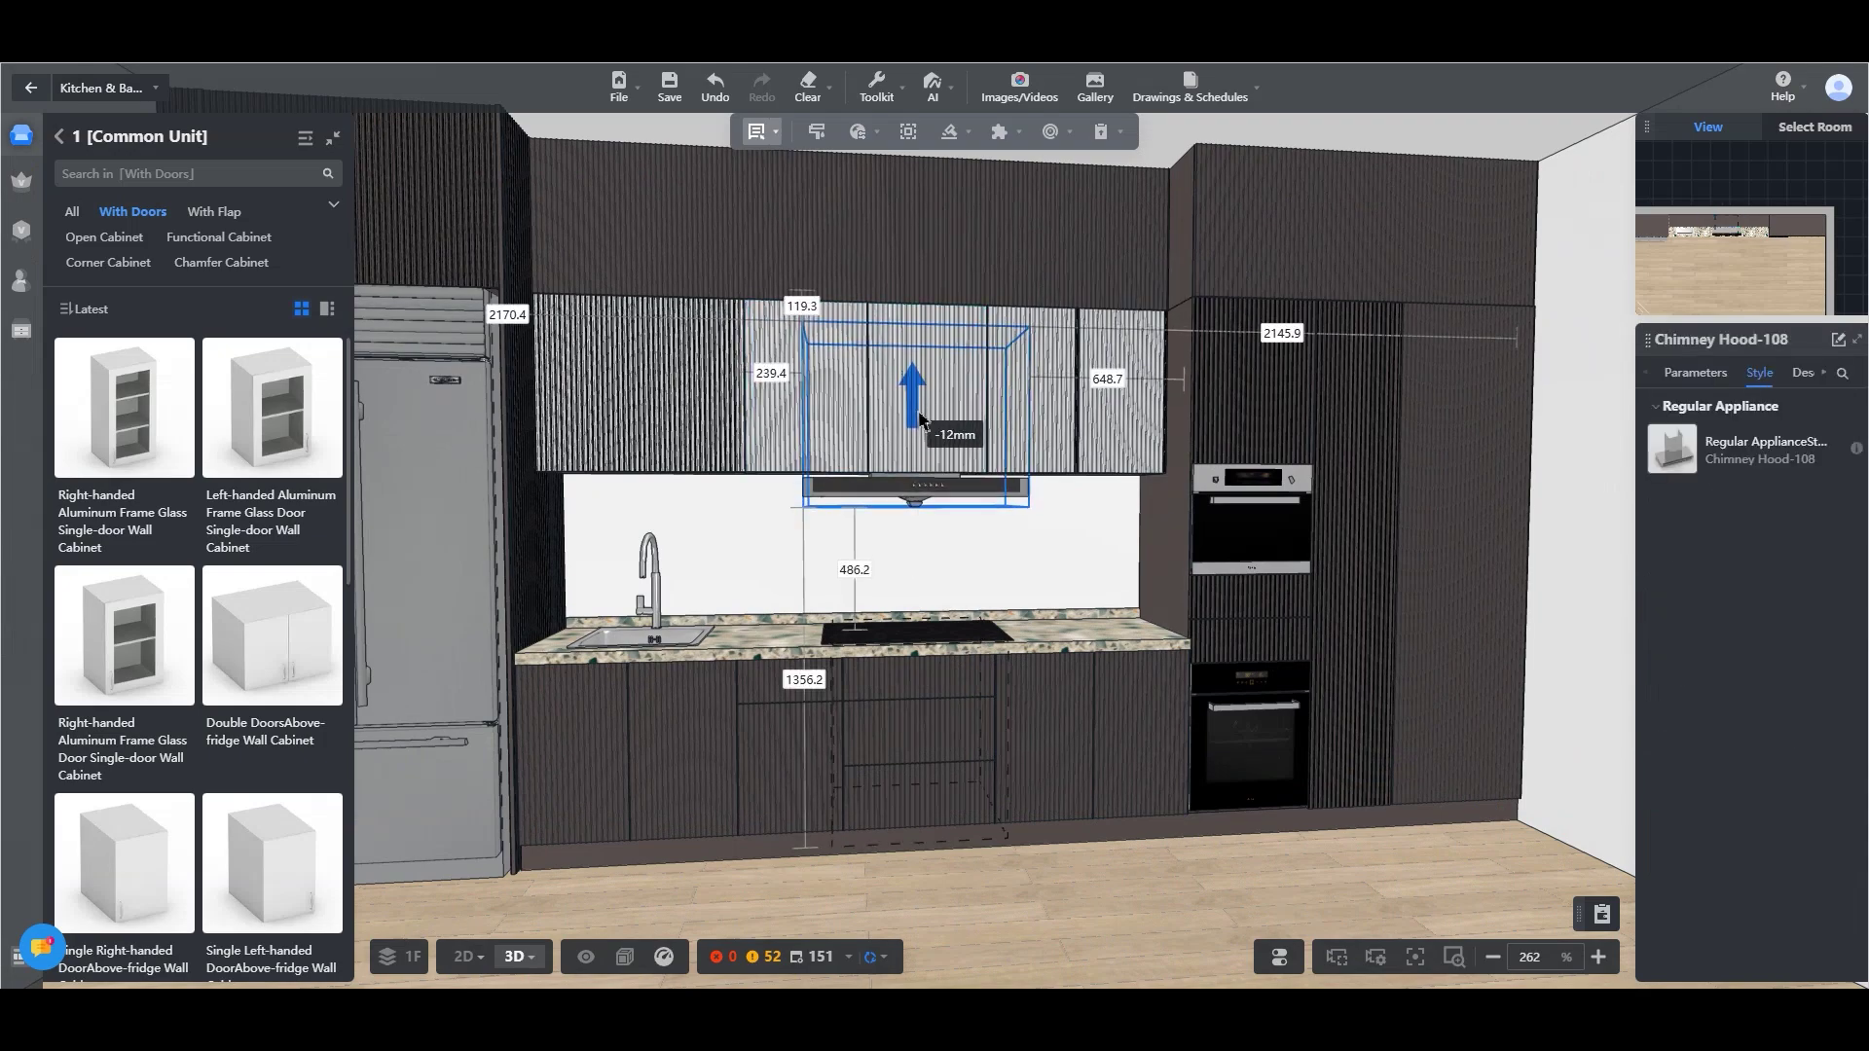
pyautogui.click(1120, 901)
pyautogui.moveTo(1120, 900)
pyautogui.mouseDown(button='right')
pyautogui.moveTo(985, 893)
pyautogui.moveTo(1314, 889)
pyautogui.moveTo(1076, 909)
pyautogui.moveTo(1138, 909)
pyautogui.mouseUp(button='right')
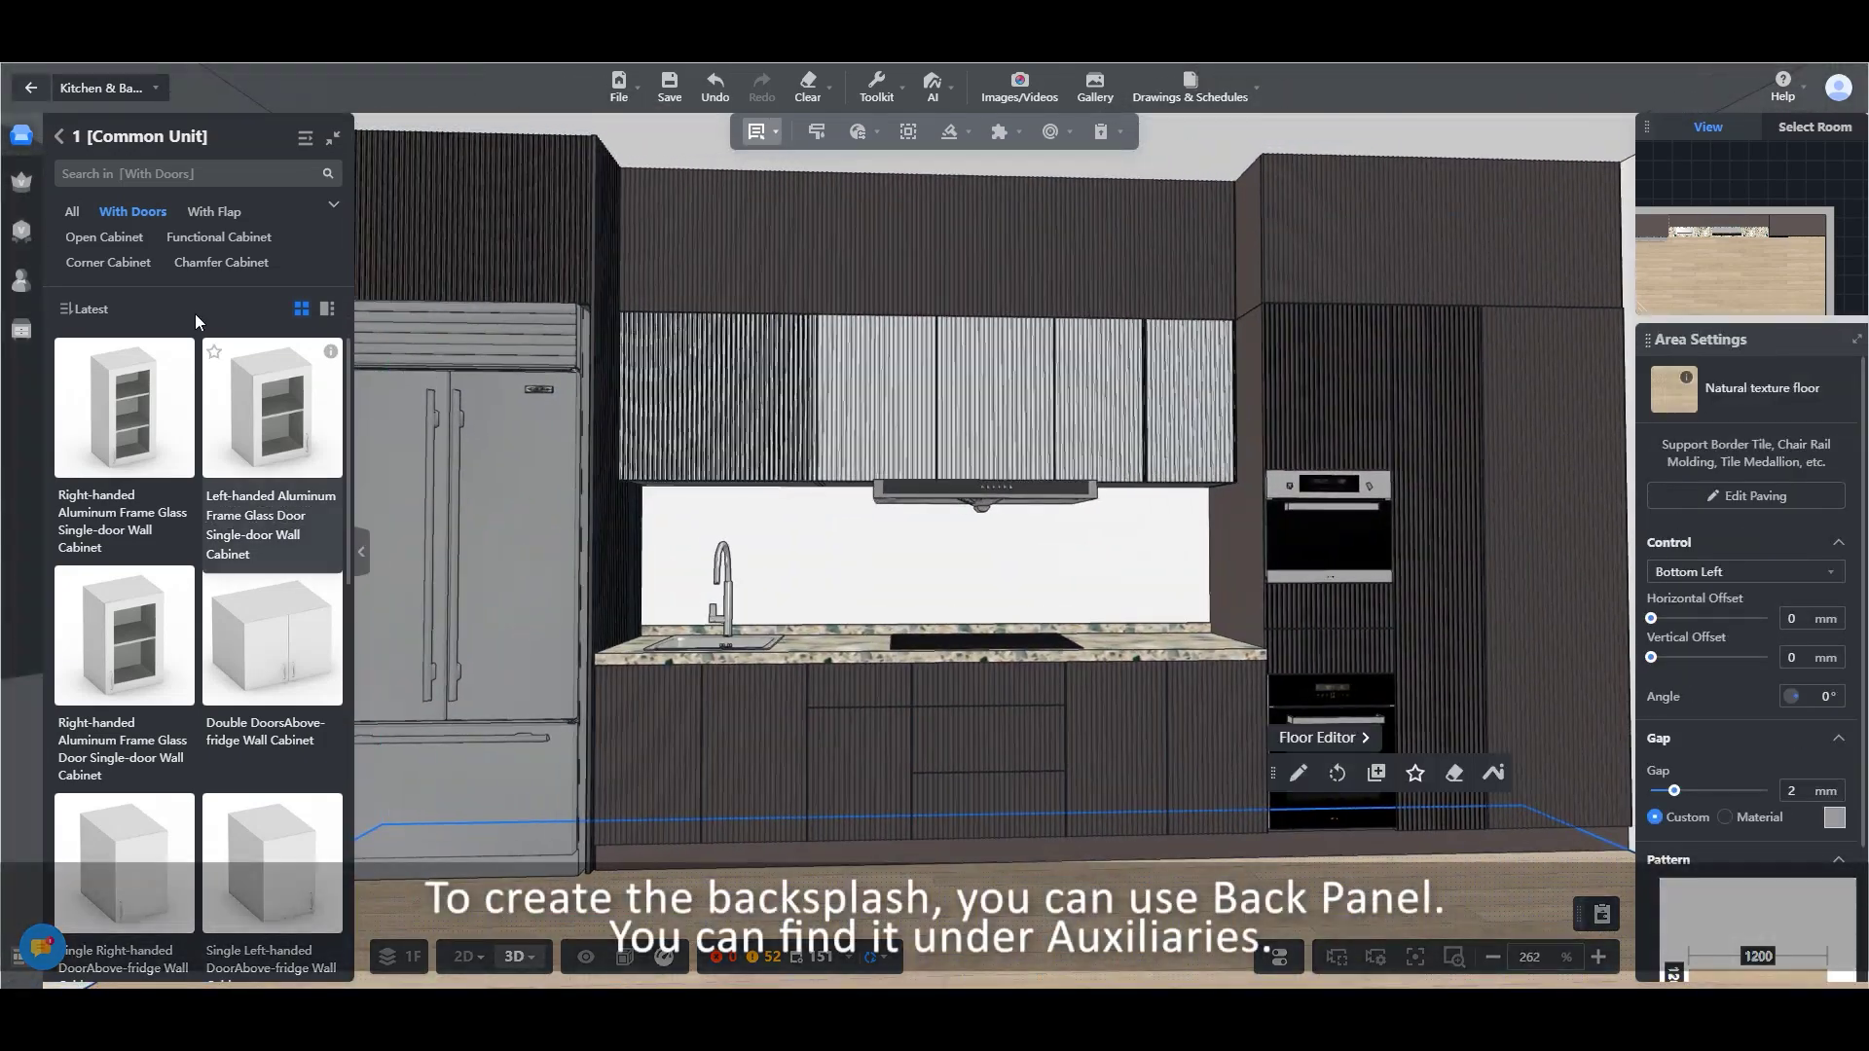
# Show all Back Panel models in the Auxiliaries category of the Public Catalog
pyautogui.click(60, 138)
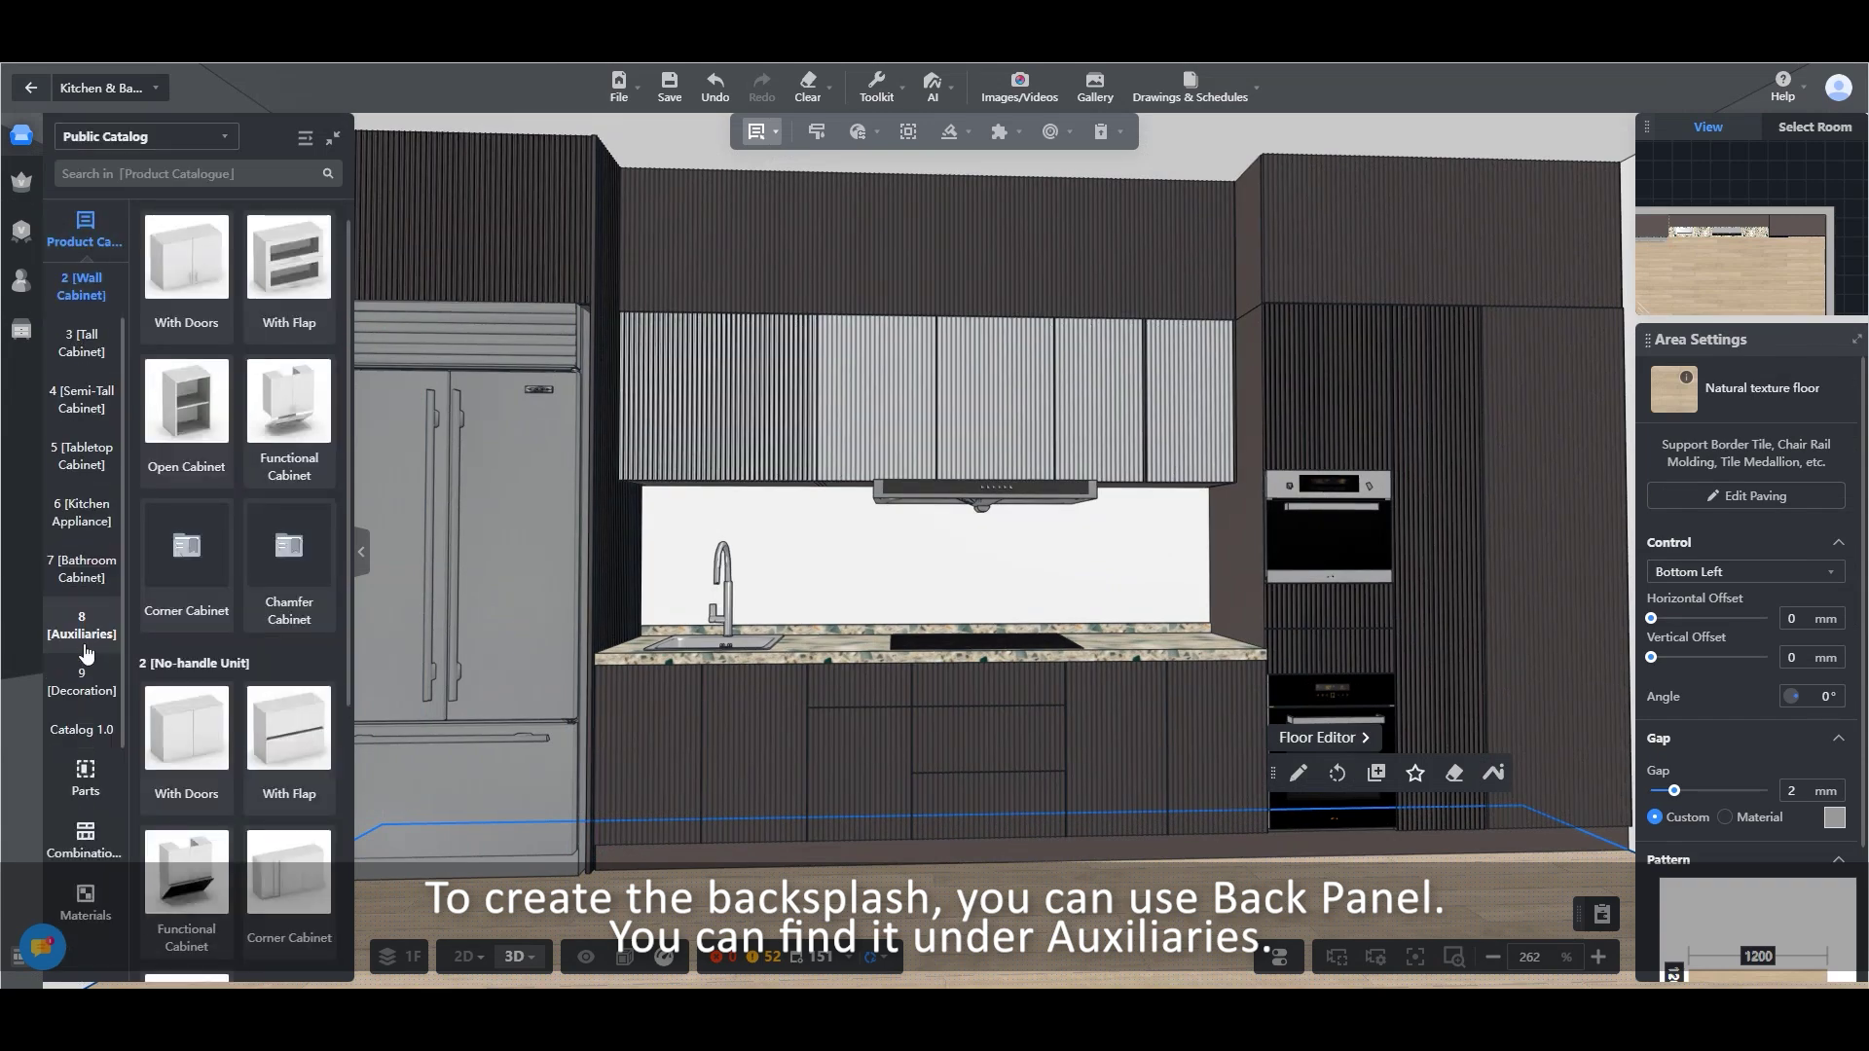
pyautogui.click(82, 633)
pyautogui.scroll(-5, 226, 526)
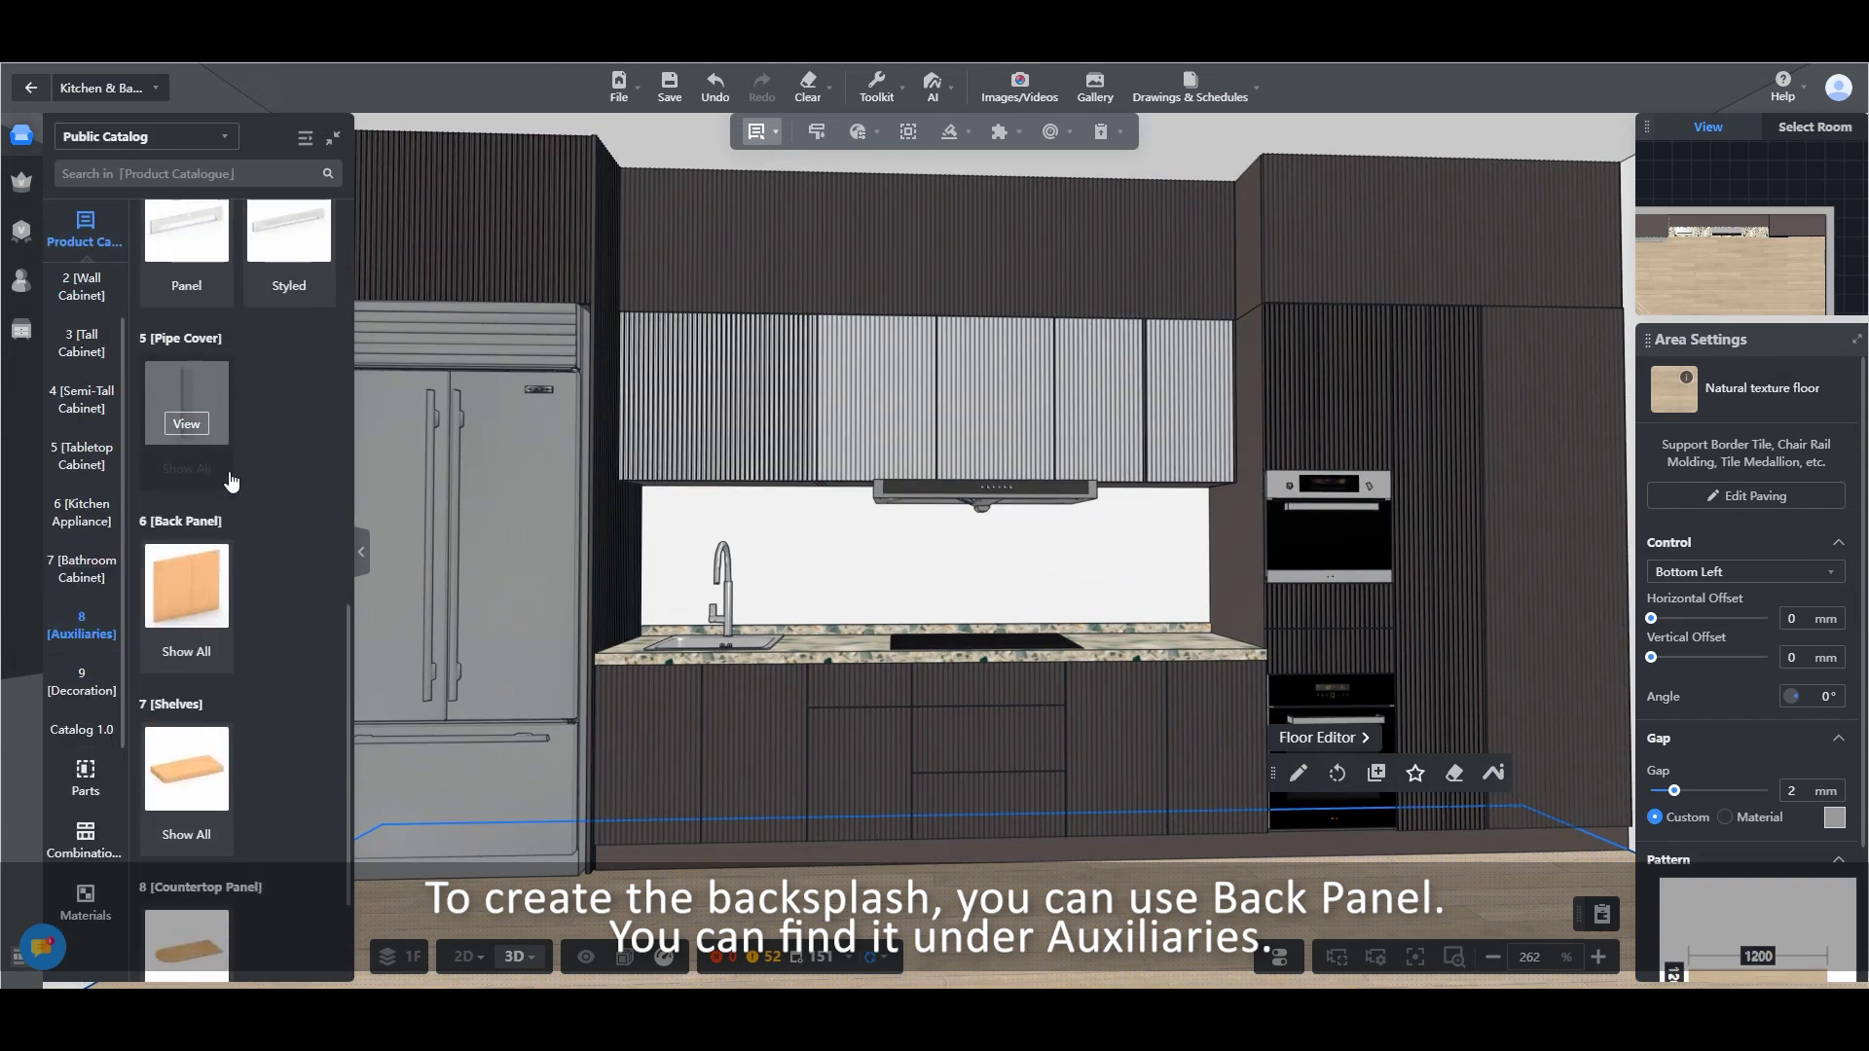
pyautogui.click(186, 652)
# Place a Back Panel on the wall between the countertop and the wall cabinets as the backsplash
pyautogui.click(149, 360)
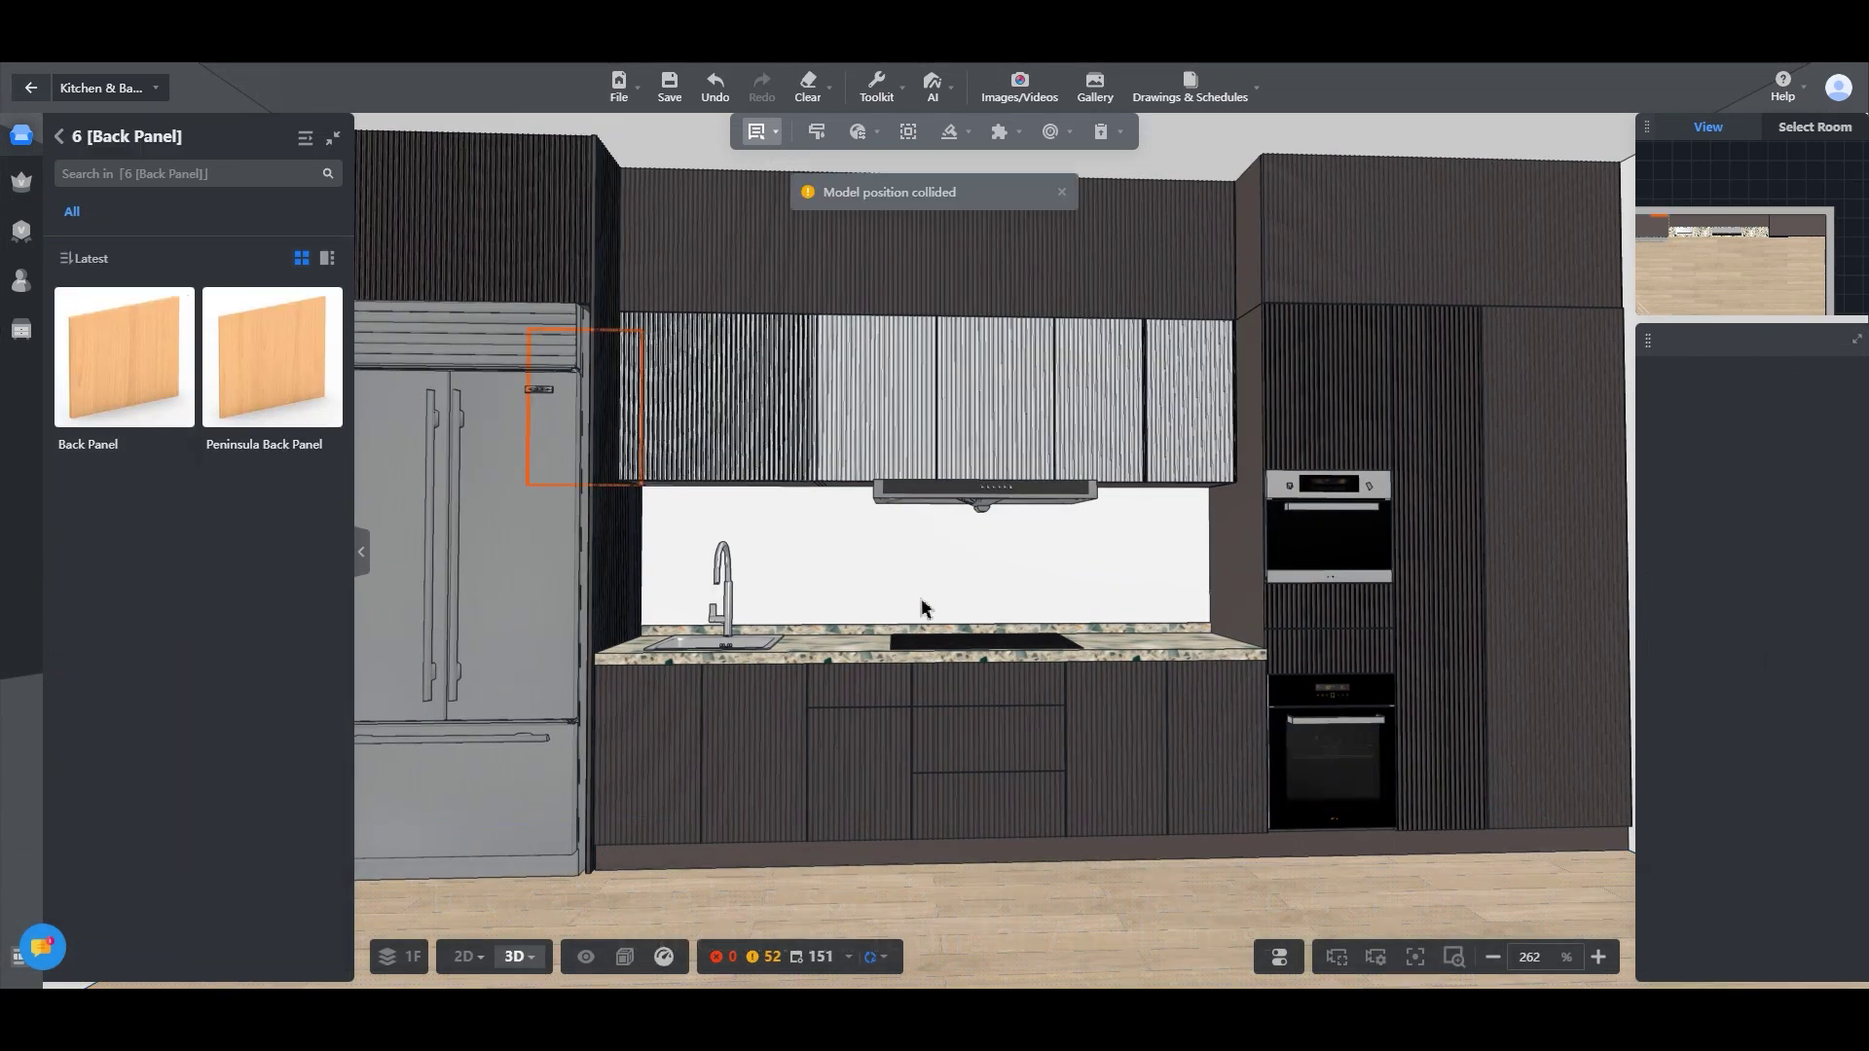
pyautogui.moveTo(686, 421)
pyautogui.mouseDown()
pyautogui.moveTo(718, 438)
pyautogui.moveTo(703, 429)
pyautogui.mouseUp()
pyautogui.moveTo(645, 397); pyautogui.dragTo(1208, 408)
pyautogui.click(890, 479)
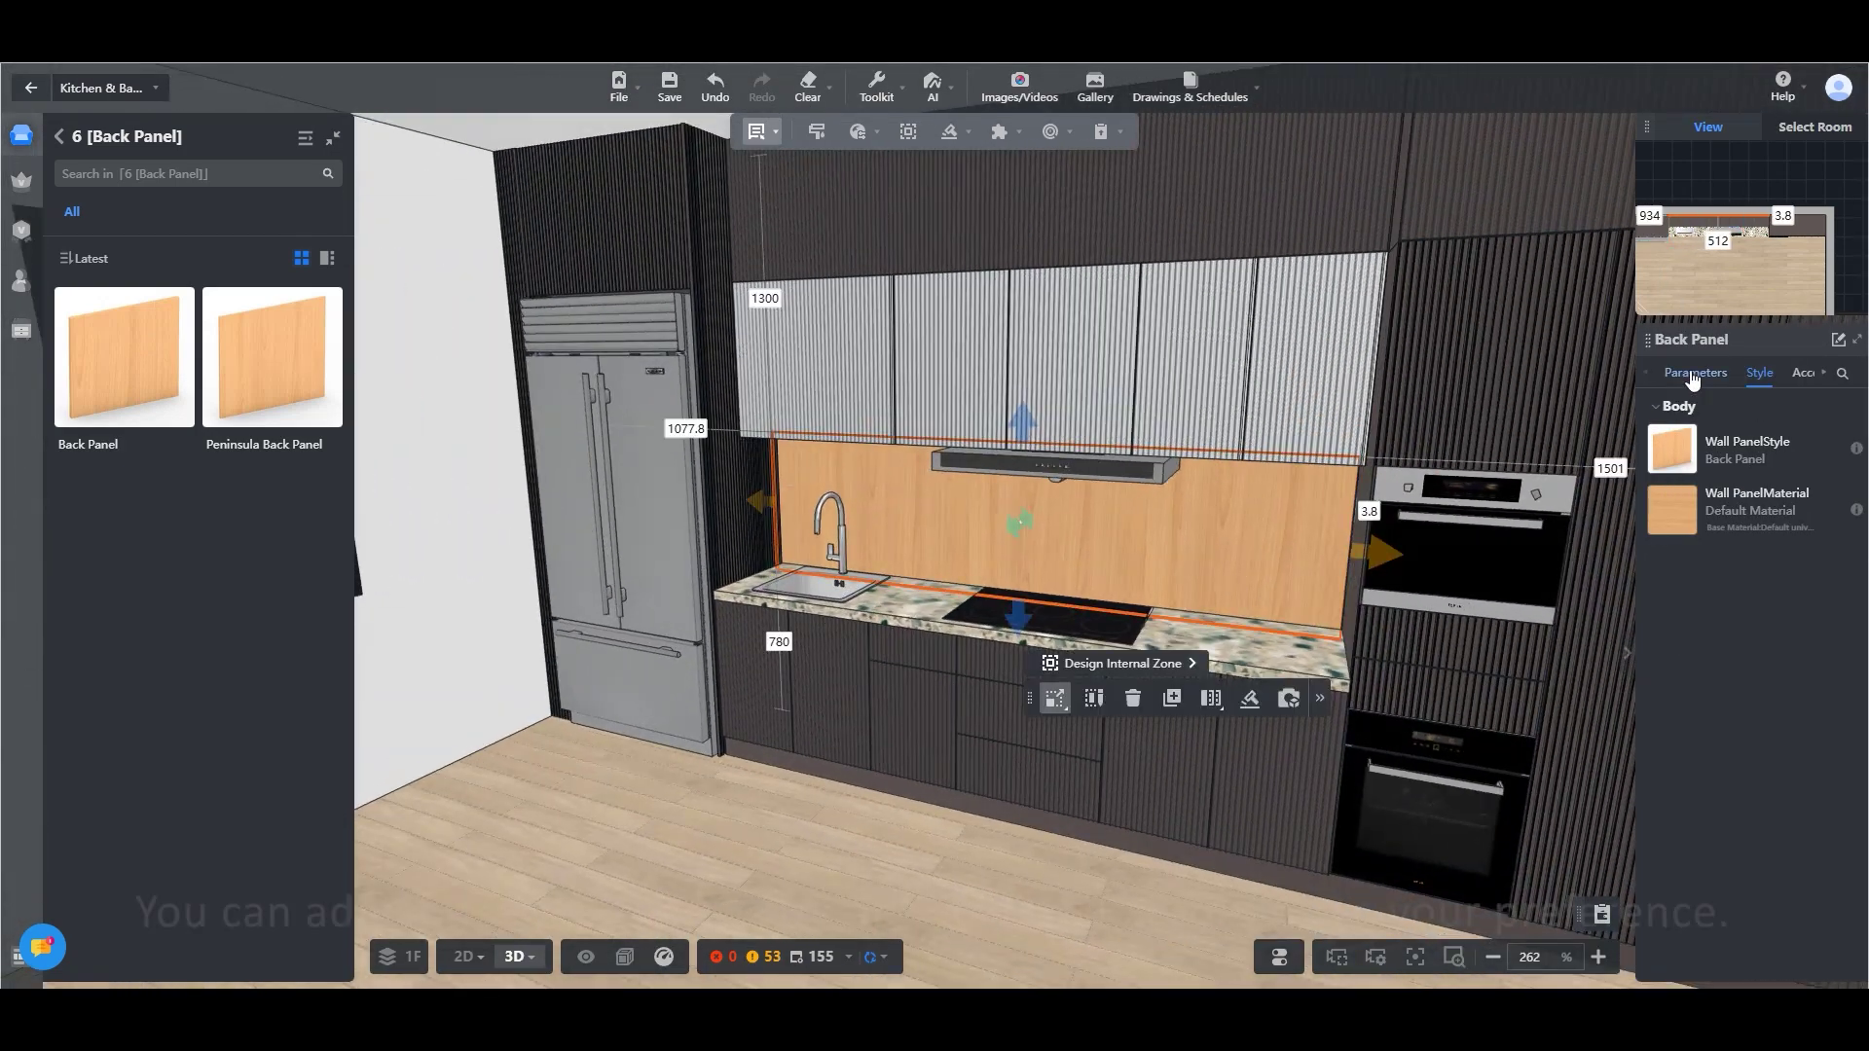
# Set the back panel's depth to 5 mm
pyautogui.click(1695, 372)
pyautogui.click(1821, 467)
pyautogui.write('5')
pyautogui.press('Return')
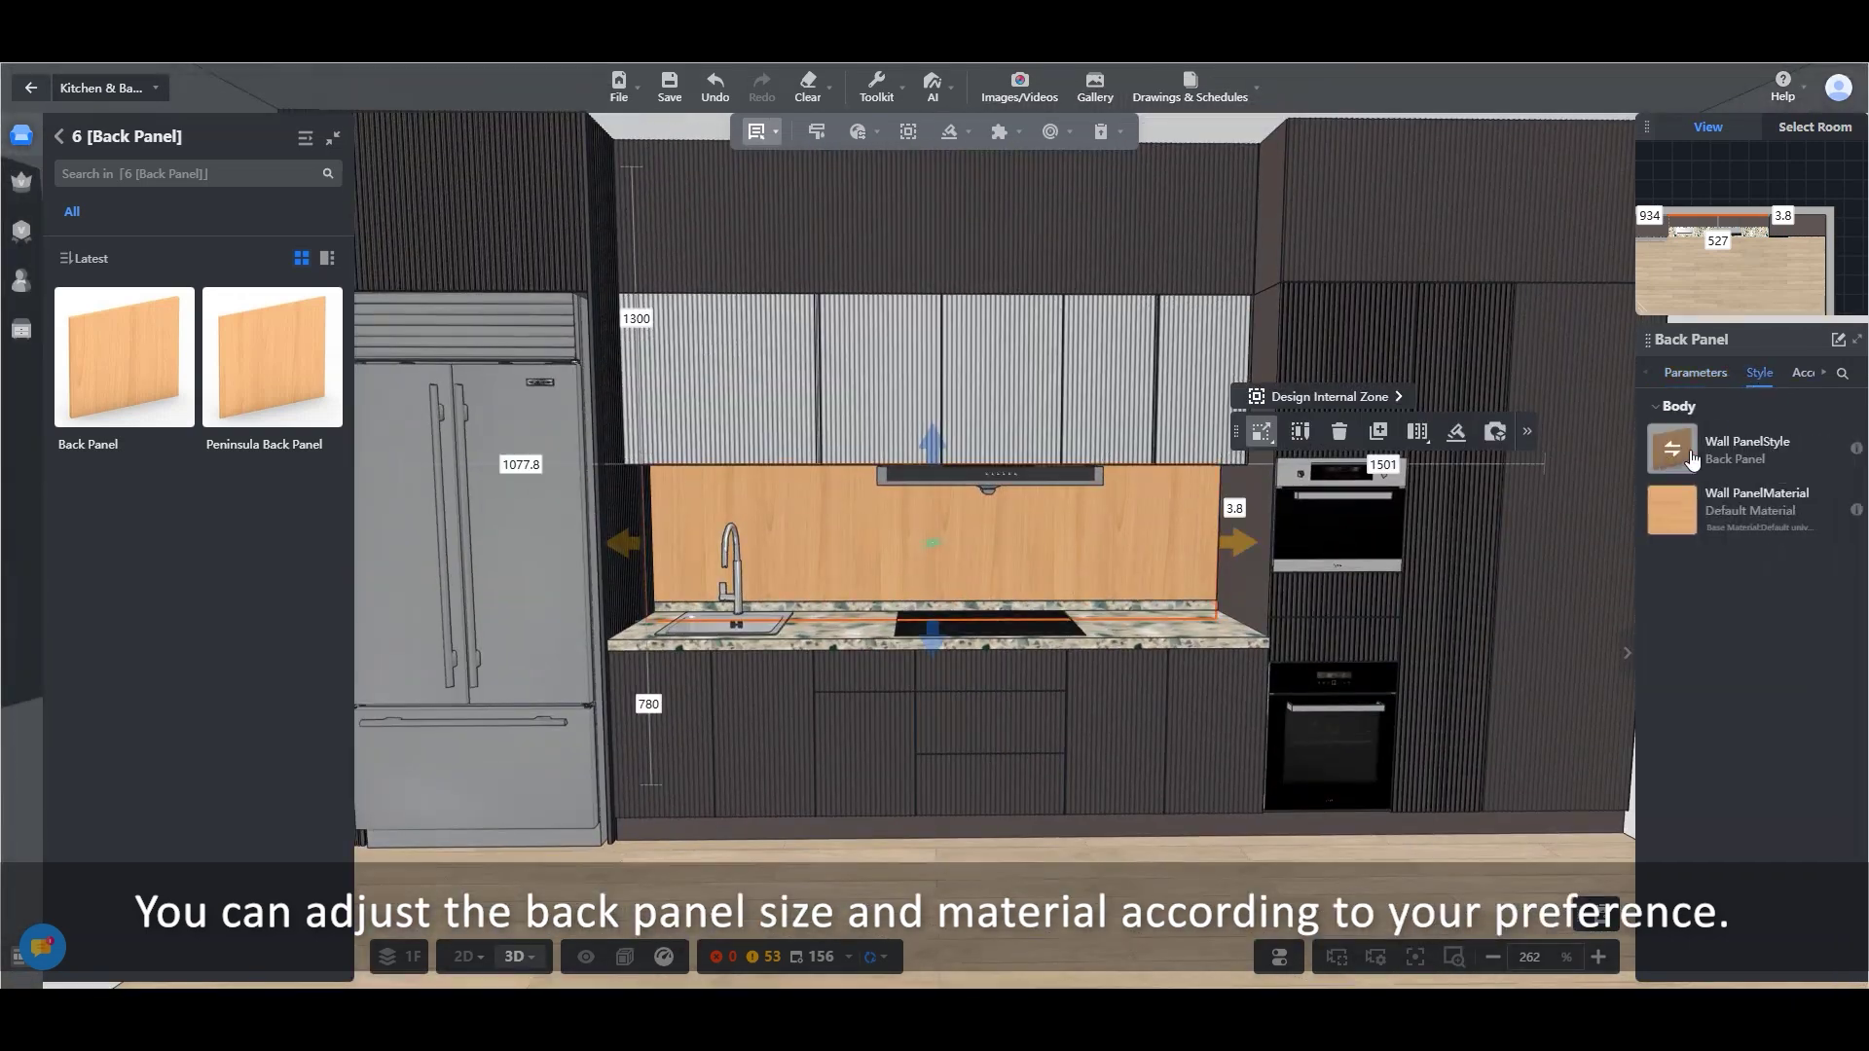